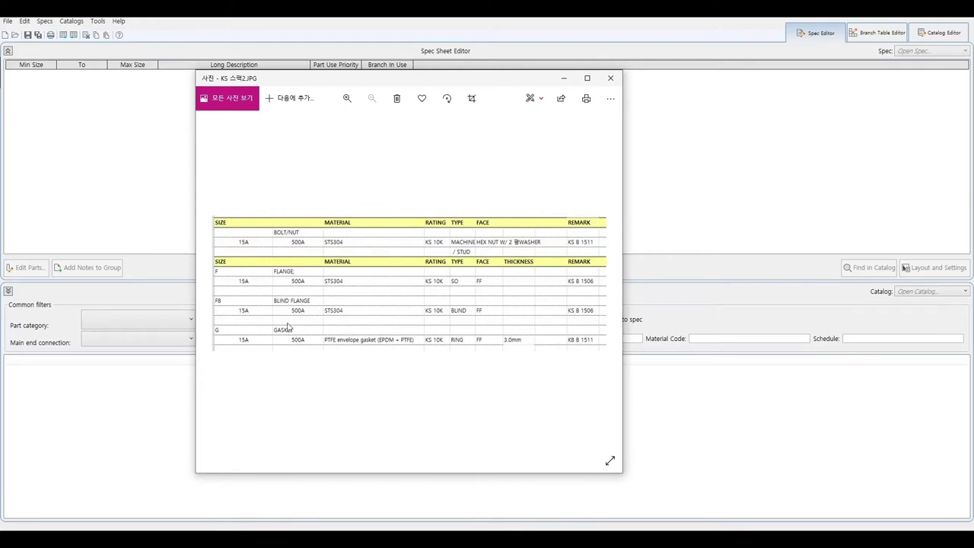
- Drag the Photos window showing the KS spec table off to the left
{"action": "left_click_drag", "start_coordinate": [439, 86], "coordinate": [0, 134]}
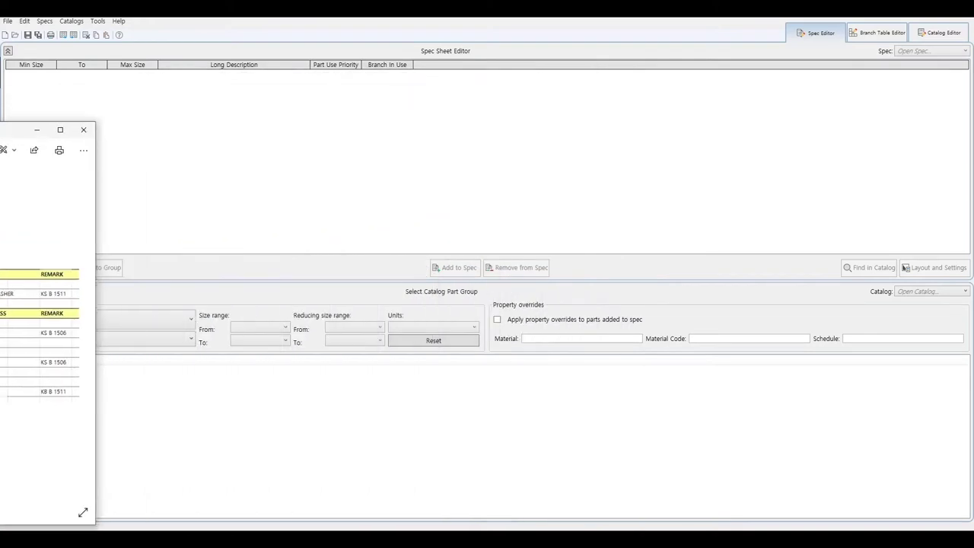
- Open the catalog CPak JIS JPI Piping EN\JIS JPI Pipes and Fittings I.pcat
{"action": "left_click", "coordinate": [933, 292]}
{"action": "left_click", "coordinate": [922, 307]}
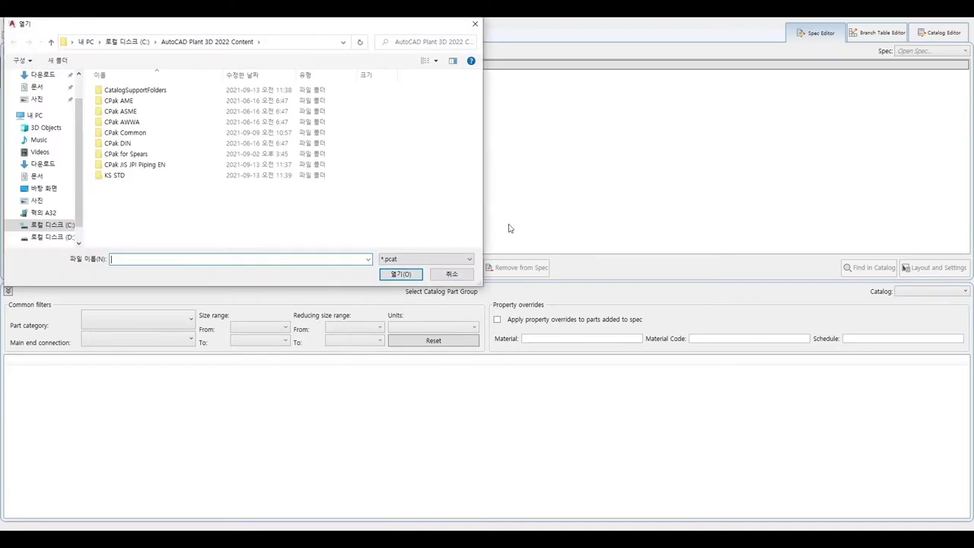
{"action": "double_click", "coordinate": [135, 164]}
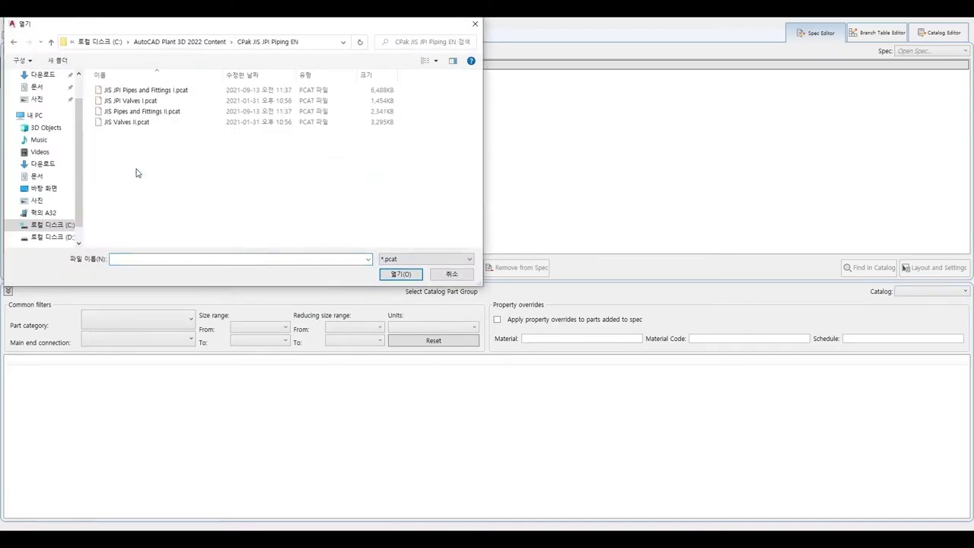
{"action": "left_click", "coordinate": [166, 93]}
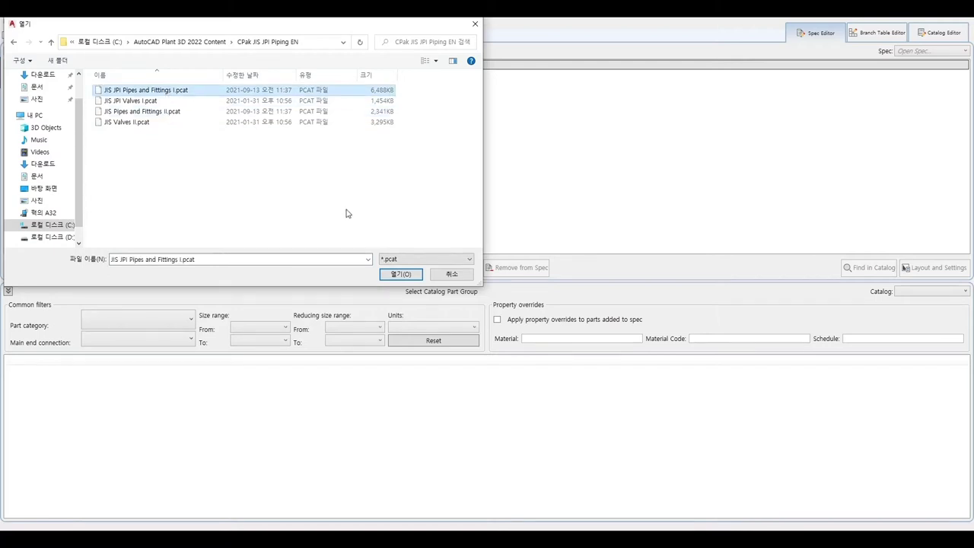
{"action": "left_click", "coordinate": [407, 275]}
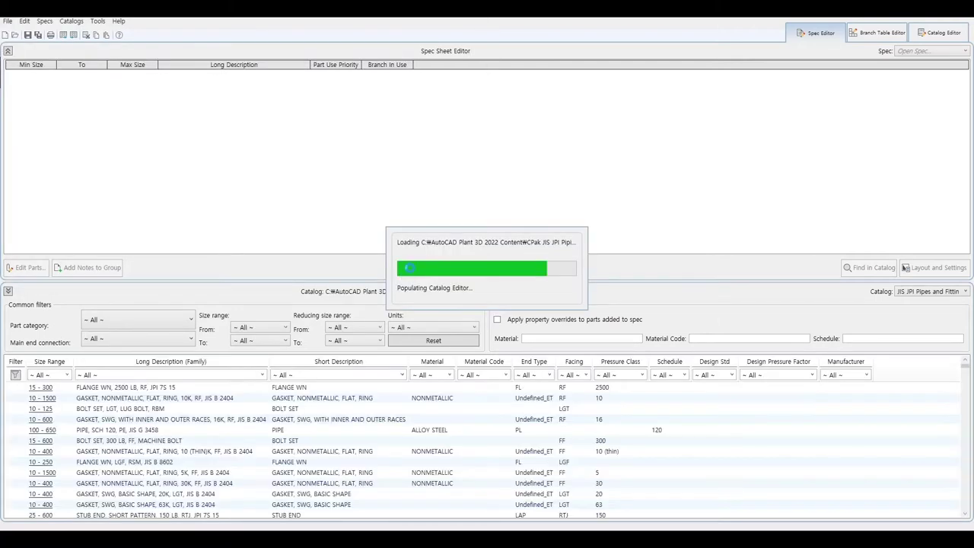
- Sort parts by long description and select the 10K FF machine bolt set
{"action": "left_click", "coordinate": [203, 364]}
{"action": "scroll", "coordinate": [137, 400], "scroll_direction": "down", "scroll_amount": 1}
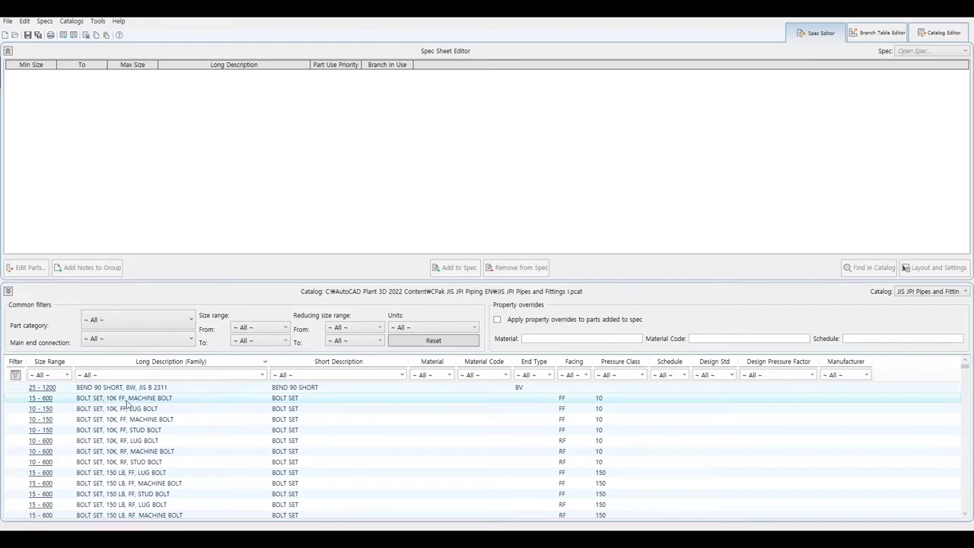
{"action": "right_click", "coordinate": [129, 404]}
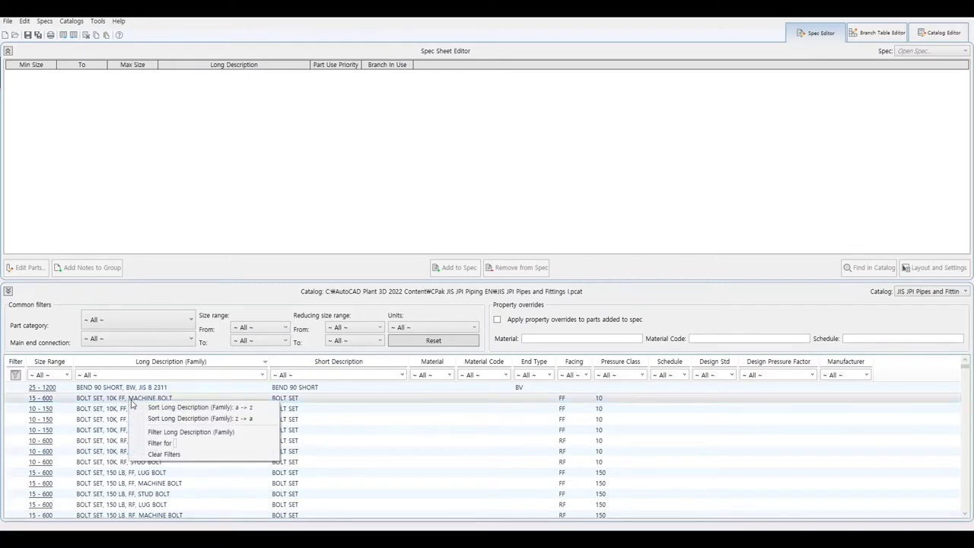
{"action": "left_click", "coordinate": [129, 397]}
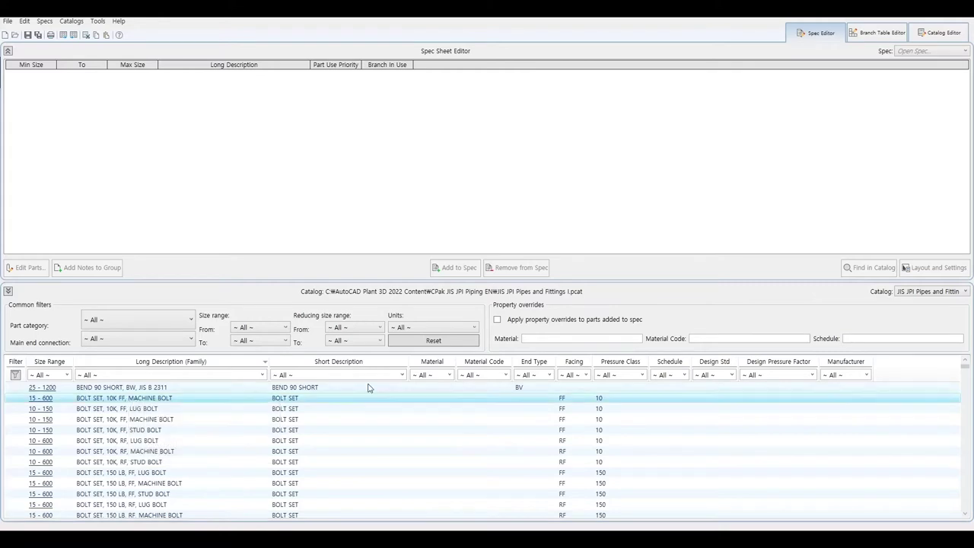
- In the Catalog Editor, select BOLT SET, 10K FF, MACHINE BOLT and duplicate it
{"action": "left_click", "coordinate": [947, 36]}
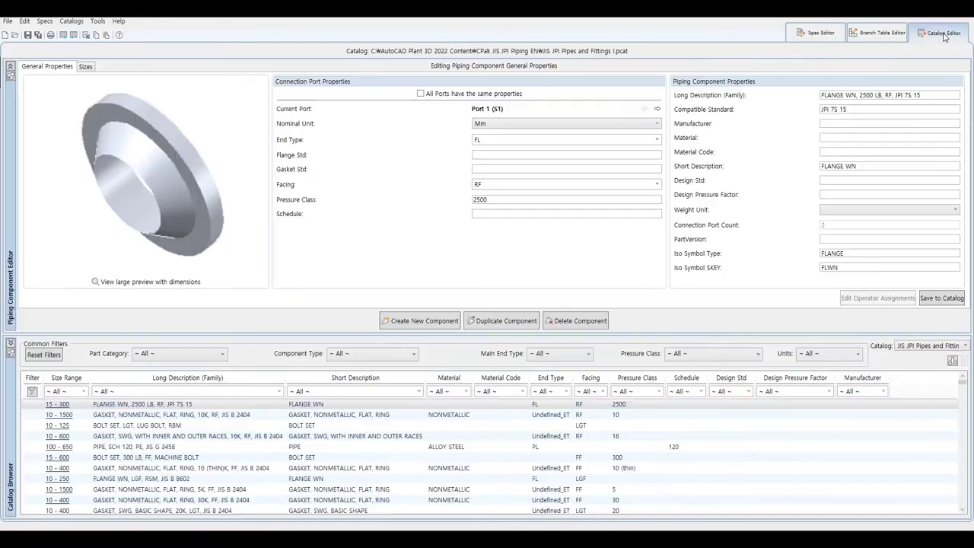
{"action": "left_click", "coordinate": [176, 383]}
{"action": "scroll", "coordinate": [130, 427], "scroll_direction": "down", "scroll_amount": 3}
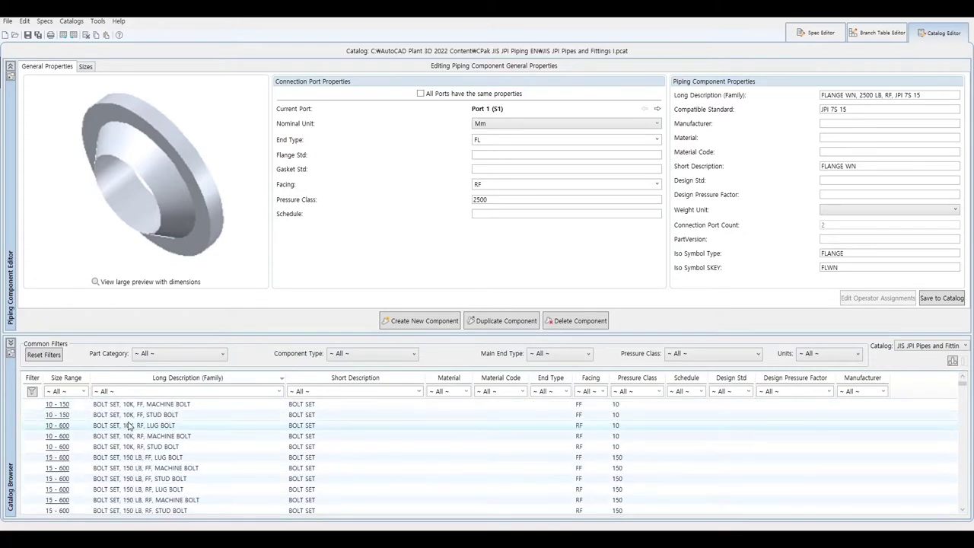
{"action": "scroll", "coordinate": [129, 427], "scroll_direction": "up", "scroll_amount": 1}
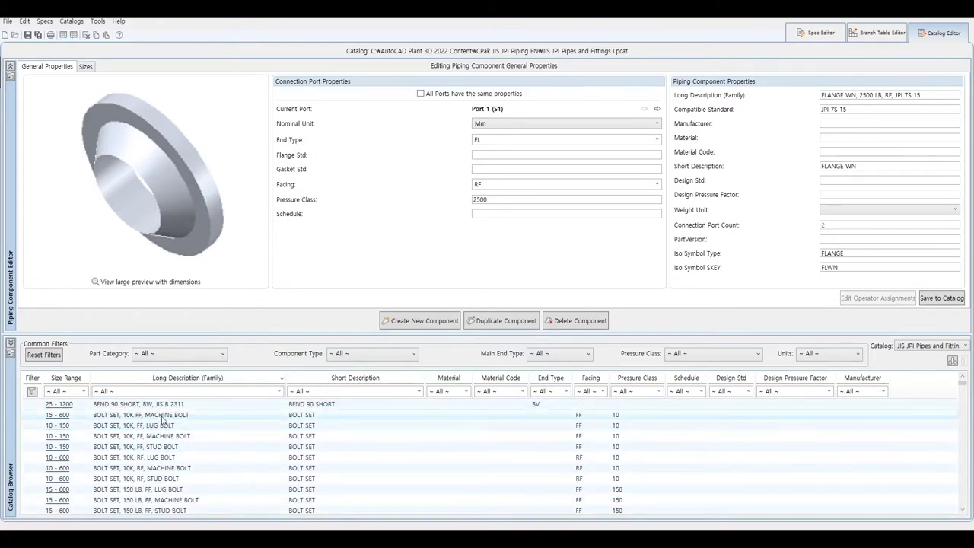
{"action": "left_click", "coordinate": [162, 417]}
{"action": "right_click", "coordinate": [161, 417]}
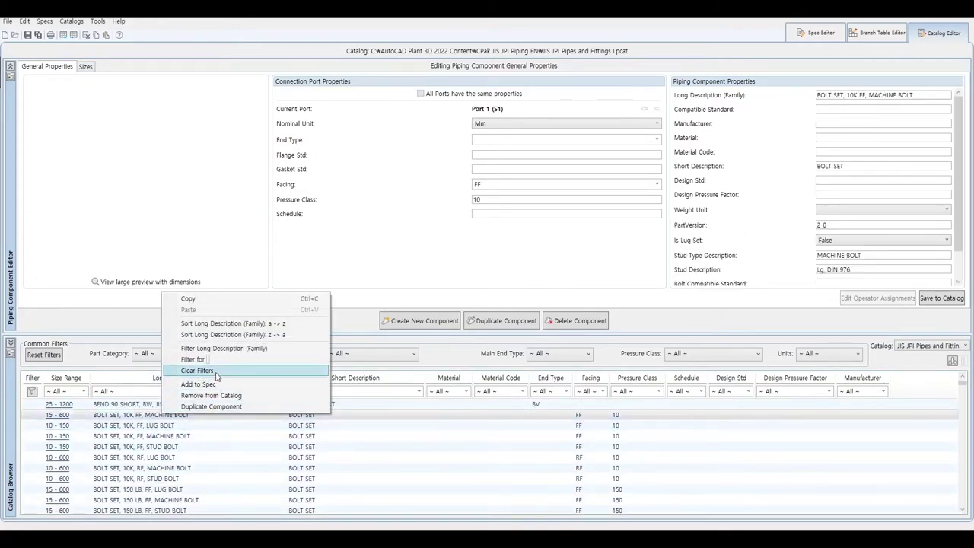
{"action": "left_click", "coordinate": [204, 300]}
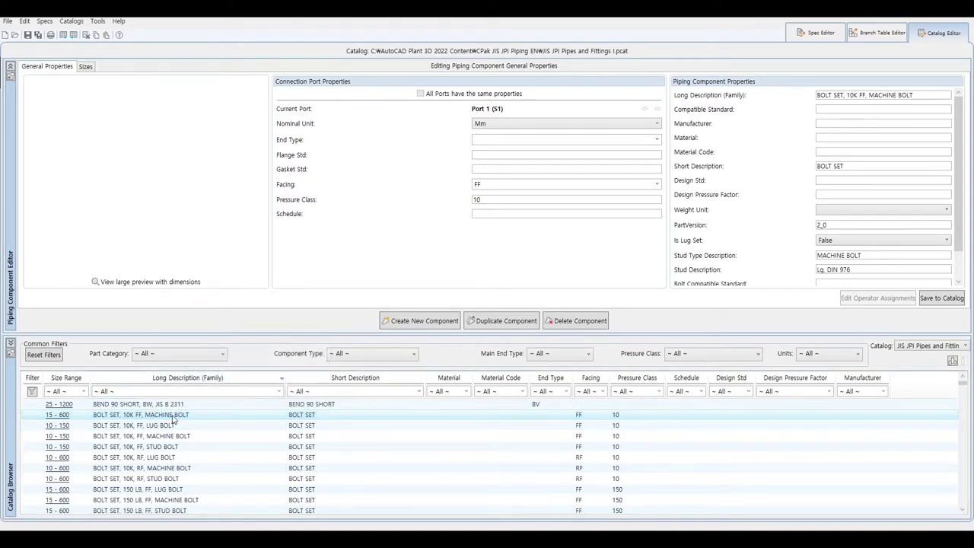
{"action": "left_click", "coordinate": [500, 321]}
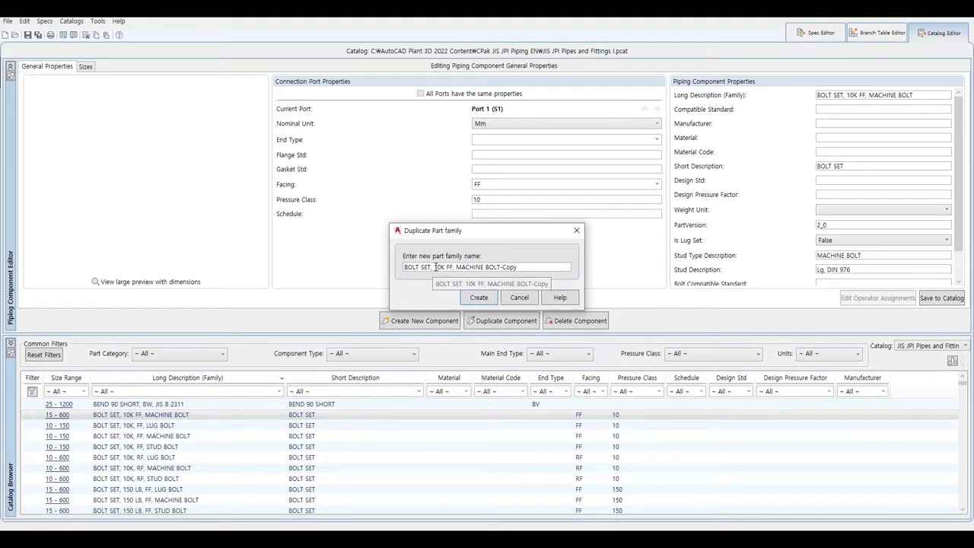
- Replace 'MACHINE BOLT-Copy' with 'STS304, MACHINE HEX NUT W/2 WASHER, KS B 1511' in the name
{"action": "left_click_drag", "start_coordinate": [456, 266], "coordinate": [562, 263]}
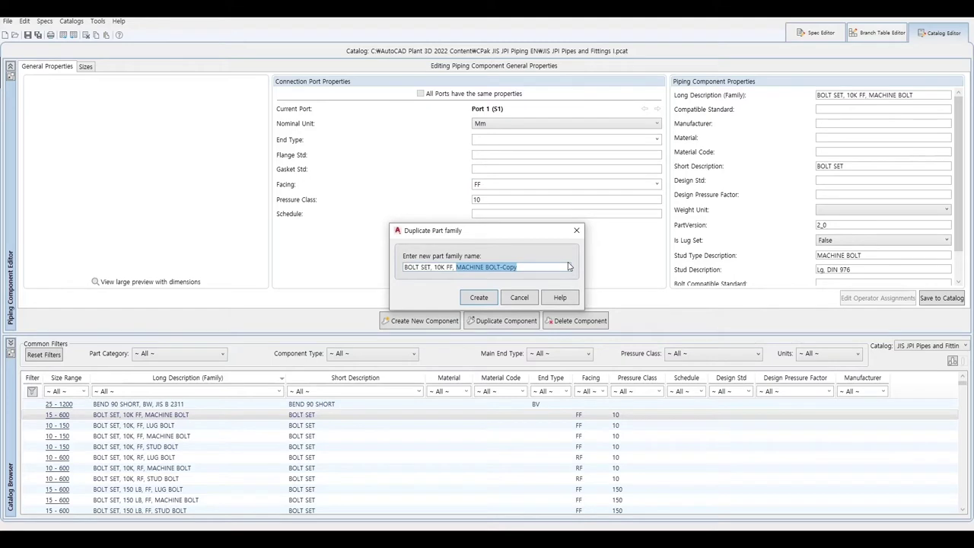
{"action": "type", "text": "sts"}
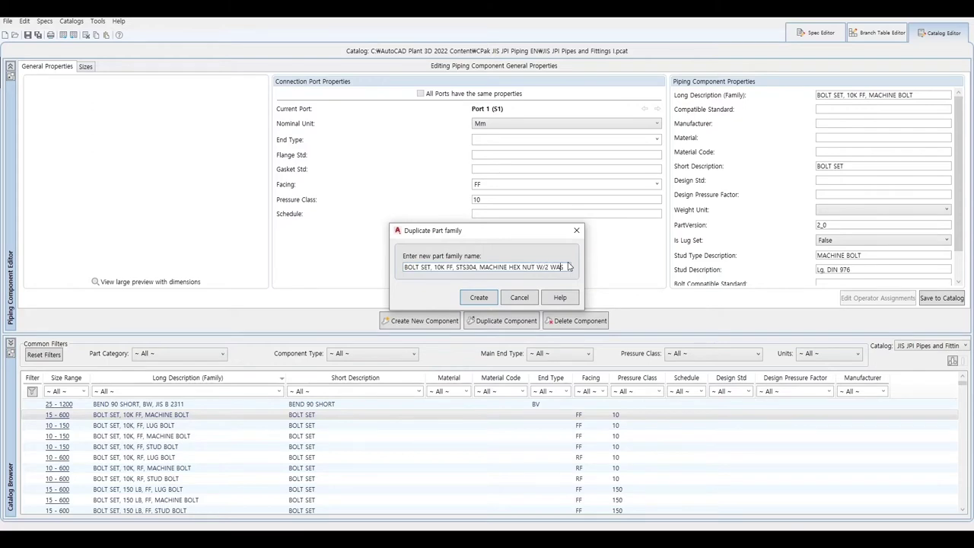
{"action": "type", "text": "HJER"}
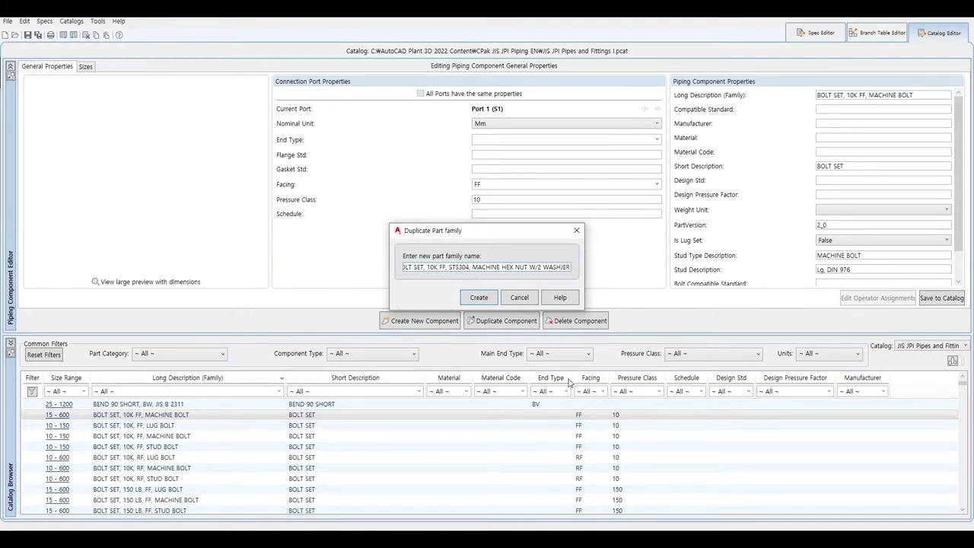
{"action": "key", "text": "Left"}
{"action": "key", "text": "Left"}
{"action": "key", "text": "BackSpace"}
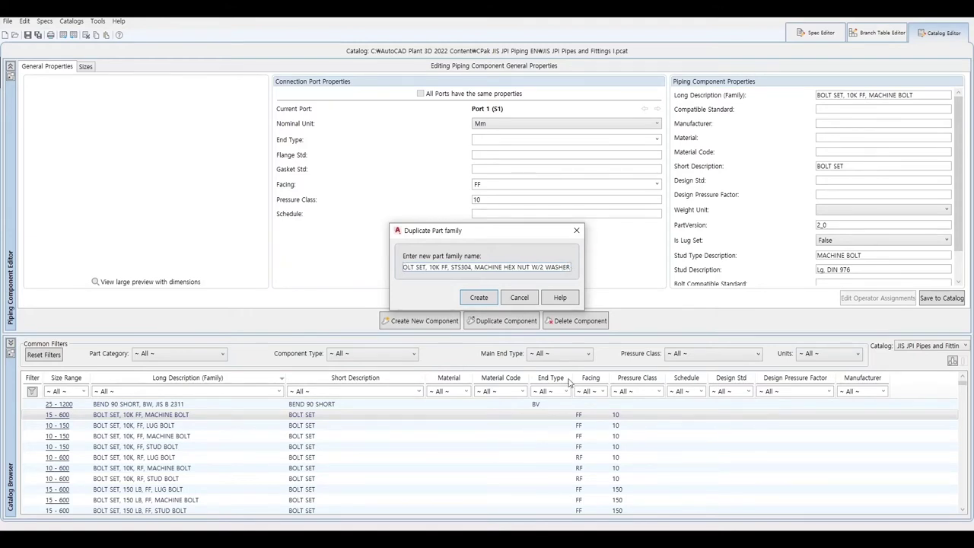
{"action": "type", "text": ", KS"}
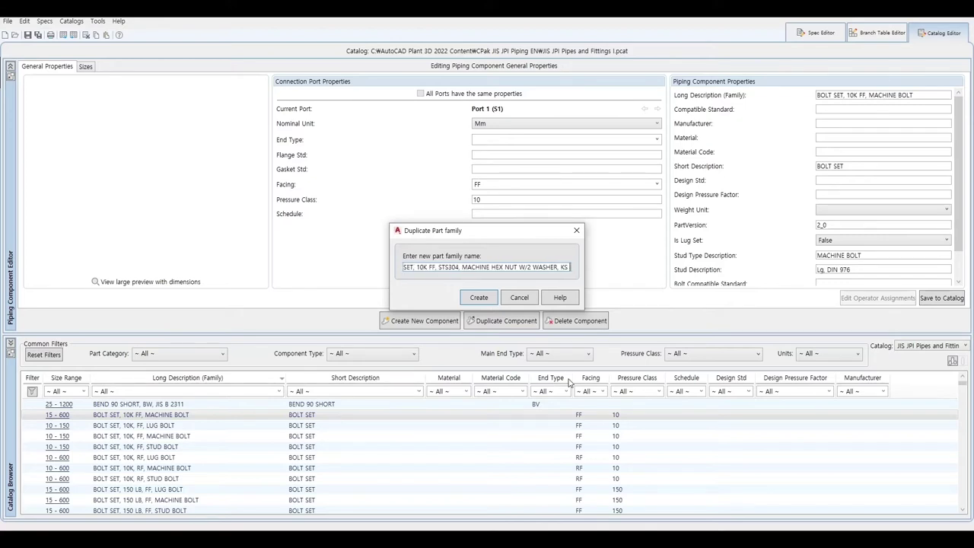
{"action": "type", "text": " B 1511"}
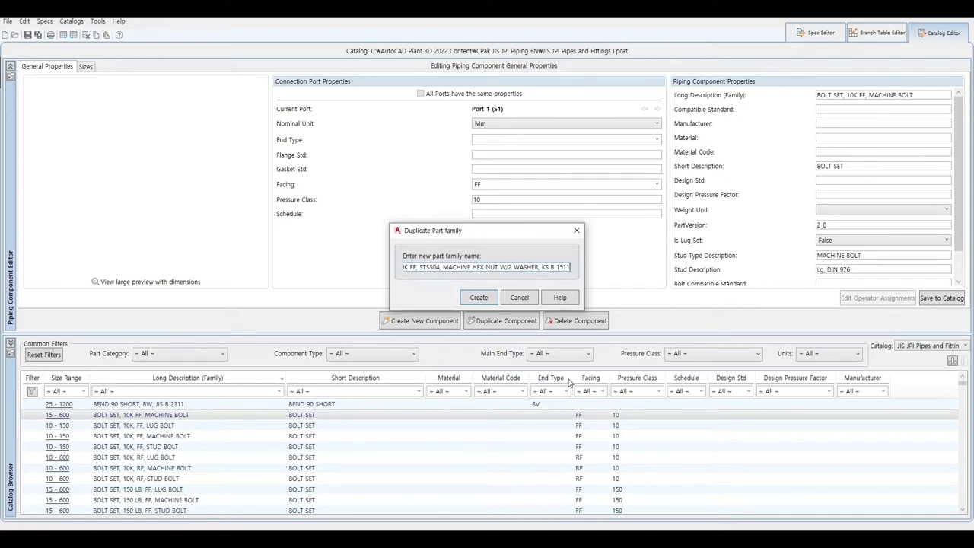
- Create the duplicate family and copy KS B 1511 into its Compatible Standard
{"action": "left_click", "coordinate": [487, 299]}
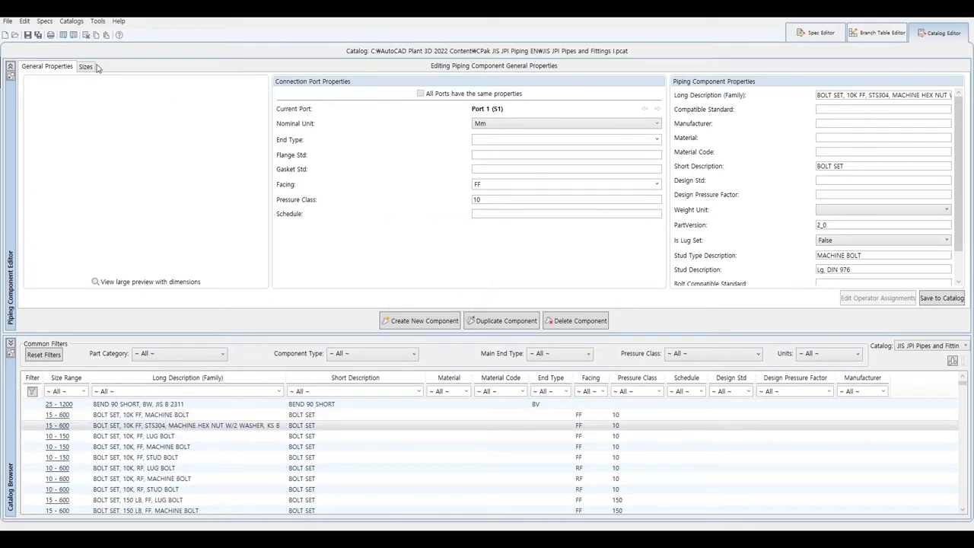
{"action": "left_click_drag", "start_coordinate": [911, 95], "coordinate": [952, 95]}
{"action": "left_click", "coordinate": [925, 96]}
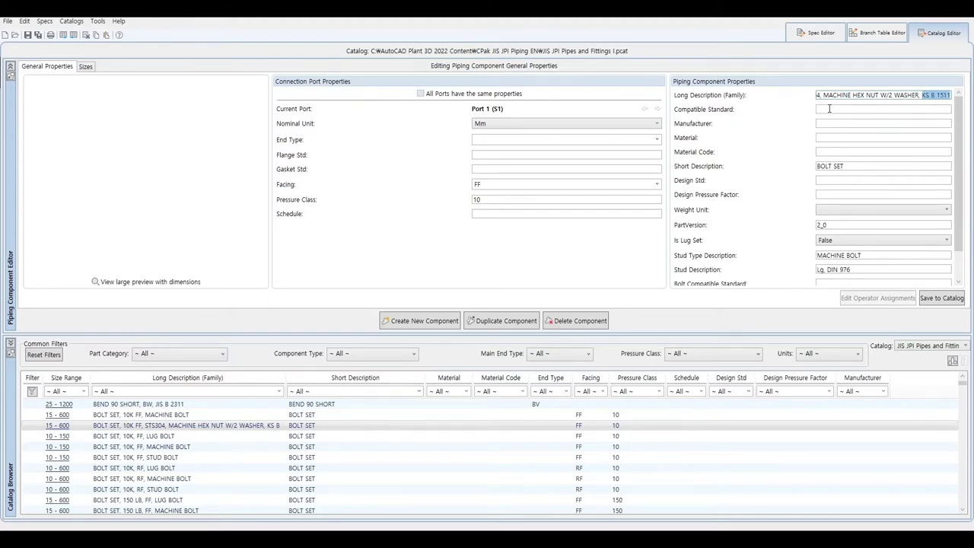
{"action": "left_click", "coordinate": [829, 109]}
{"action": "key", "text": "ctrl+v"}
{"action": "scroll", "coordinate": [858, 243], "scroll_direction": "down", "scroll_amount": 2}
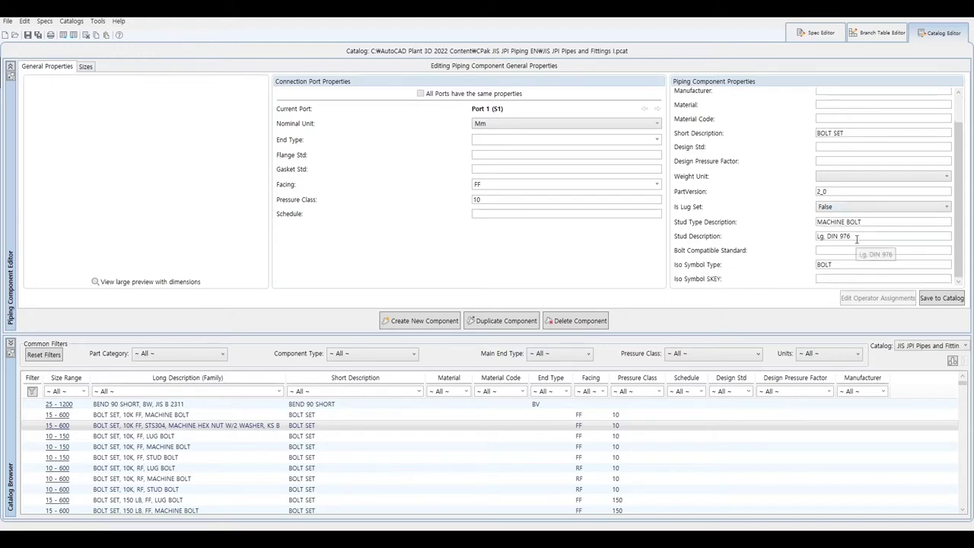
{"action": "scroll", "coordinate": [866, 234], "scroll_direction": "up", "scroll_amount": 2}
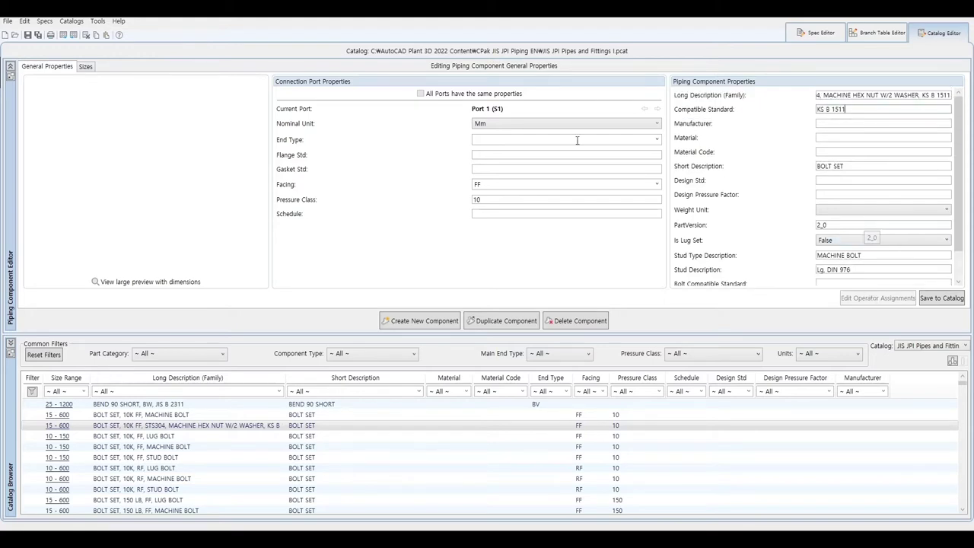
- Review the new family's sizes and save it to the catalog
{"action": "left_click", "coordinate": [86, 67]}
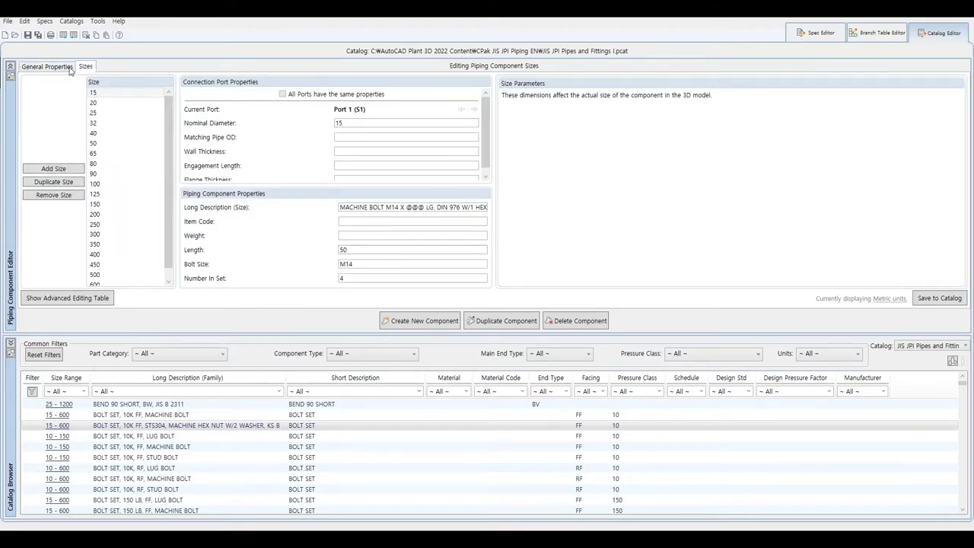
{"action": "left_click", "coordinate": [66, 68]}
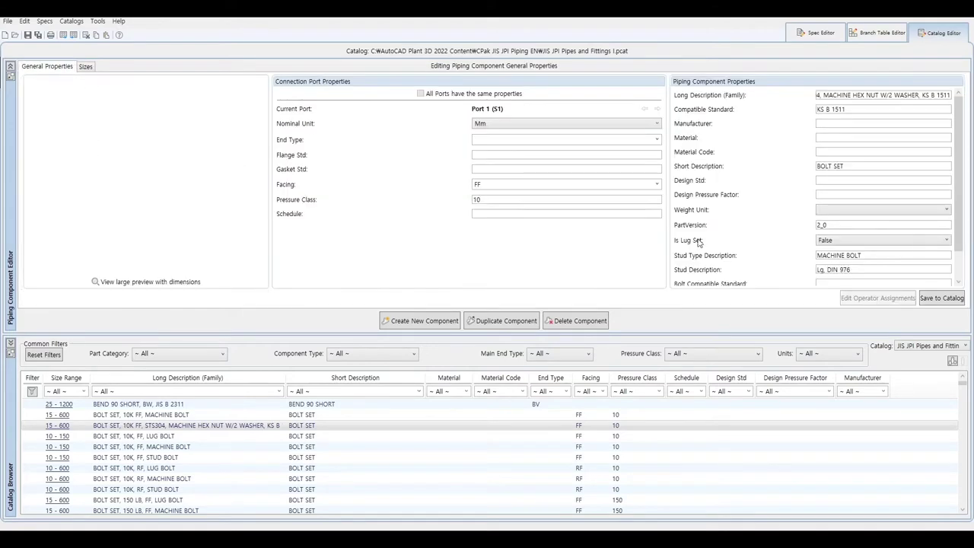
{"action": "left_click", "coordinate": [942, 298]}
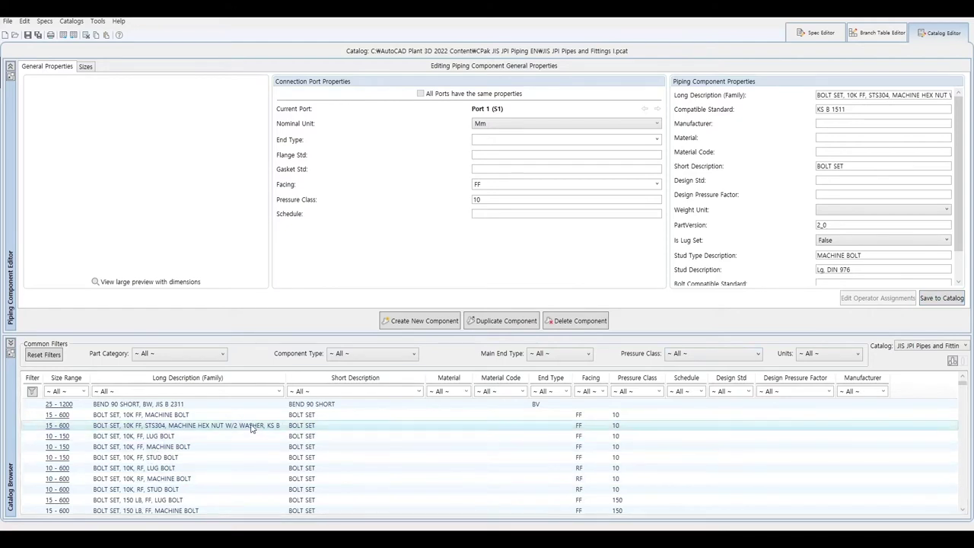
- Enter TEST as the Manufacturer, save to catalog, and briefly recheck the KS spec image
{"action": "left_click", "coordinate": [826, 121]}
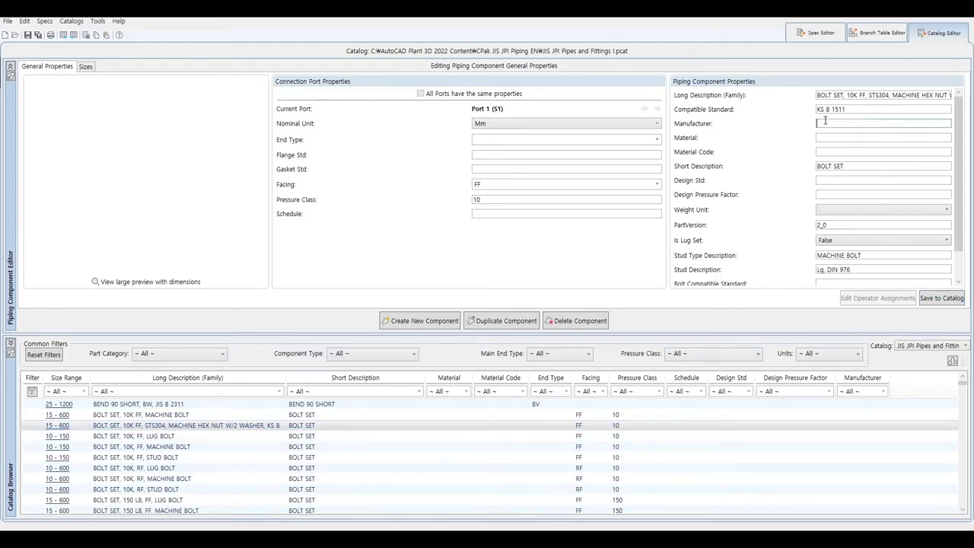
{"action": "type", "text": "TEST"}
{"action": "left_click", "coordinate": [943, 300]}
{"action": "key", "text": "alt+Tab"}
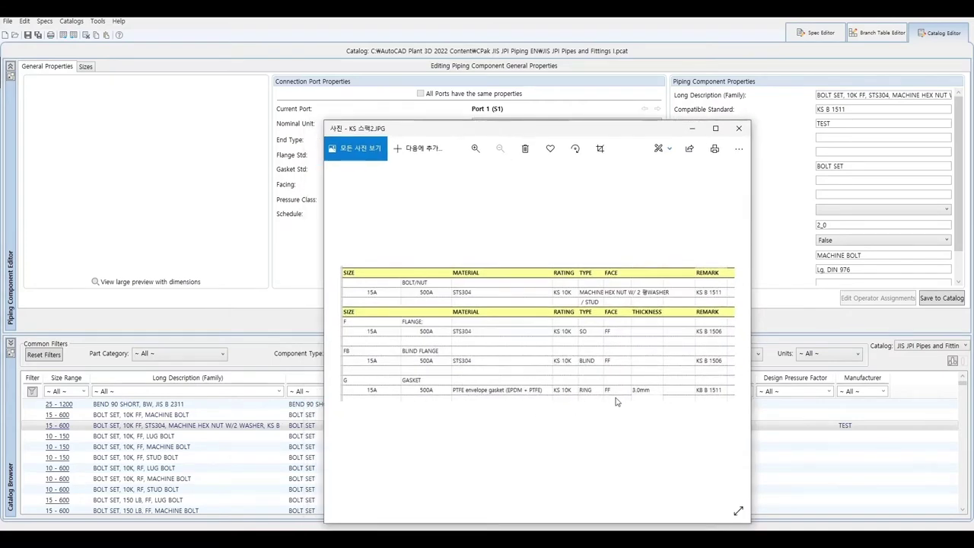
{"action": "key", "text": "alt+Tab"}
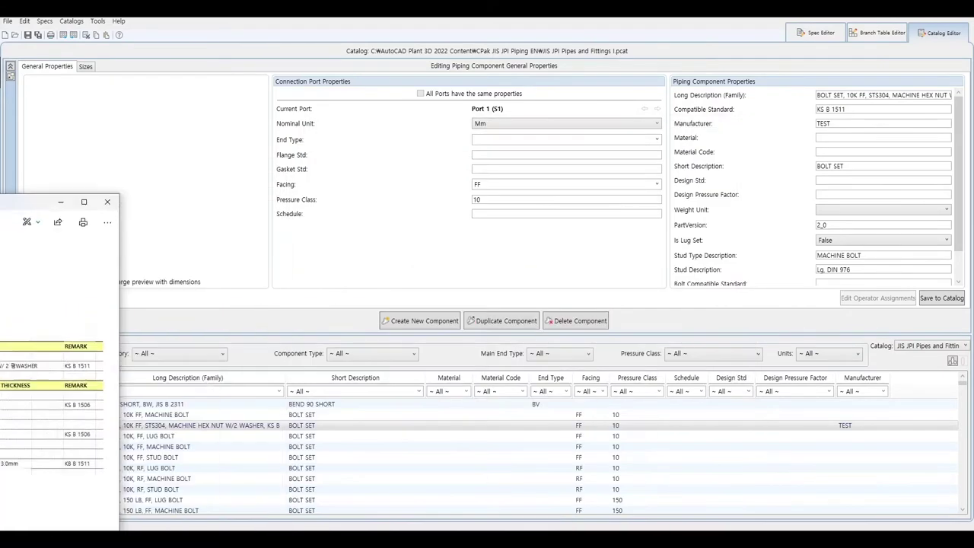
- Scroll down the Catalog Browser and select the PTFE envelope 10K FF gasket family
{"action": "left_click", "coordinate": [279, 391]}
{"action": "left_click", "coordinate": [232, 418]}
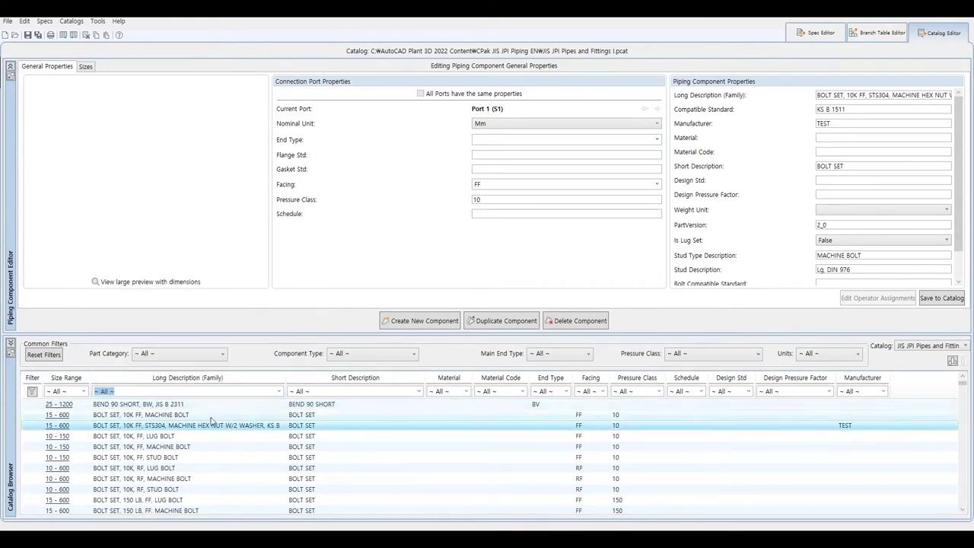
{"action": "scroll", "coordinate": [187, 442], "scroll_direction": "down", "scroll_amount": 7}
{"action": "scroll", "coordinate": [179, 443], "scroll_direction": "down", "scroll_amount": 5}
{"action": "scroll", "coordinate": [179, 443], "scroll_direction": "down", "scroll_amount": 5}
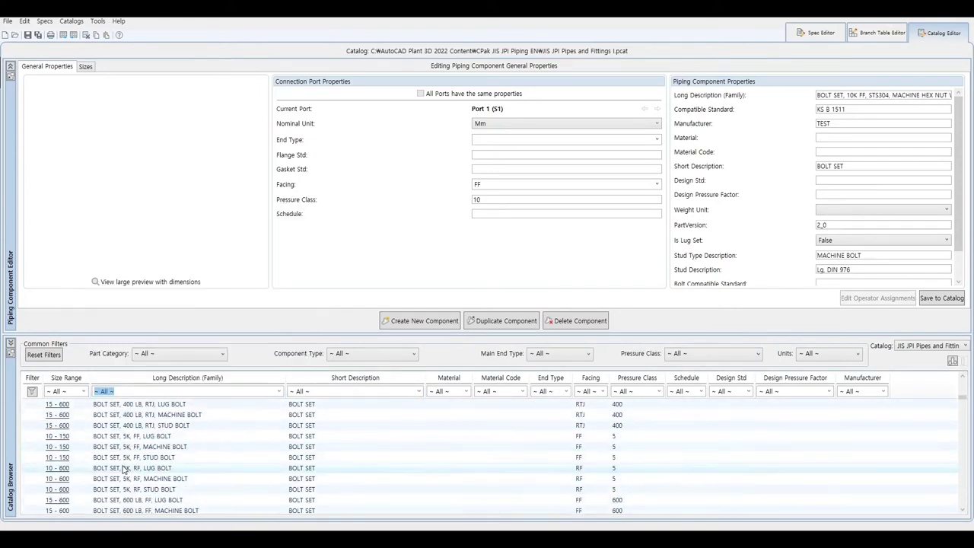
{"action": "scroll", "coordinate": [123, 470], "scroll_direction": "down", "scroll_amount": 5}
{"action": "scroll", "coordinate": [123, 471], "scroll_direction": "down", "scroll_amount": 5}
{"action": "scroll", "coordinate": [124, 470], "scroll_direction": "down", "scroll_amount": 5}
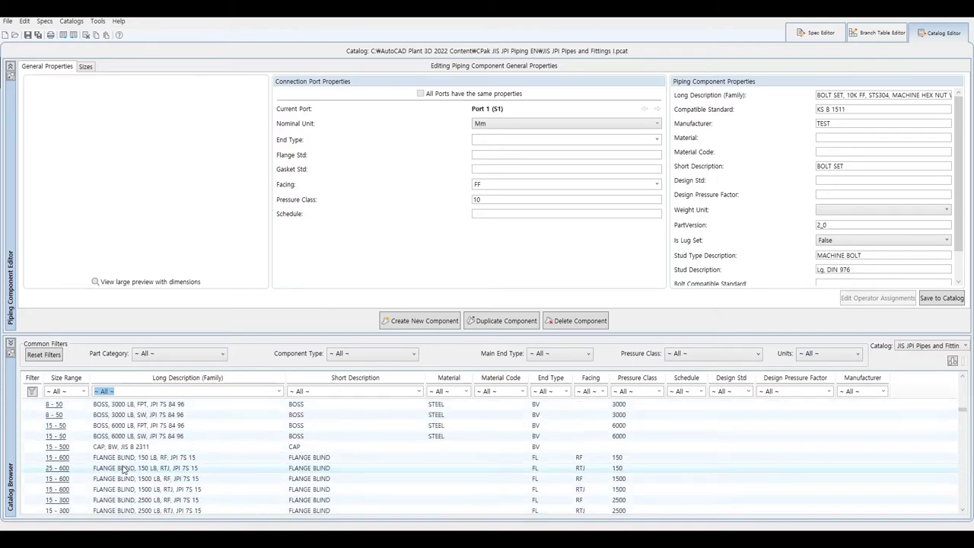
{"action": "scroll", "coordinate": [123, 470], "scroll_direction": "down", "scroll_amount": 5}
{"action": "scroll", "coordinate": [123, 471], "scroll_direction": "down", "scroll_amount": 5}
{"action": "scroll", "coordinate": [124, 470], "scroll_direction": "down", "scroll_amount": 5}
{"action": "scroll", "coordinate": [124, 471], "scroll_direction": "down", "scroll_amount": 5}
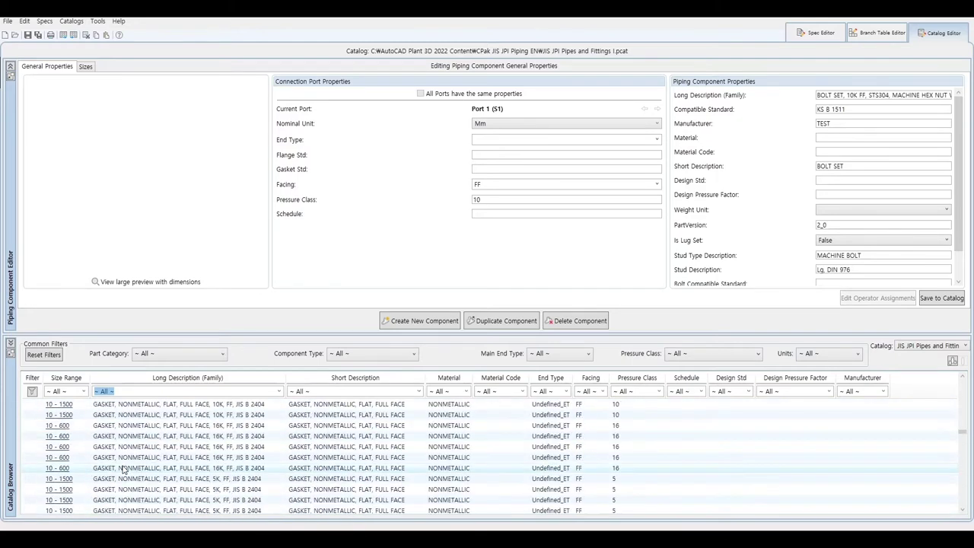
{"action": "scroll", "coordinate": [123, 471], "scroll_direction": "down", "scroll_amount": 3}
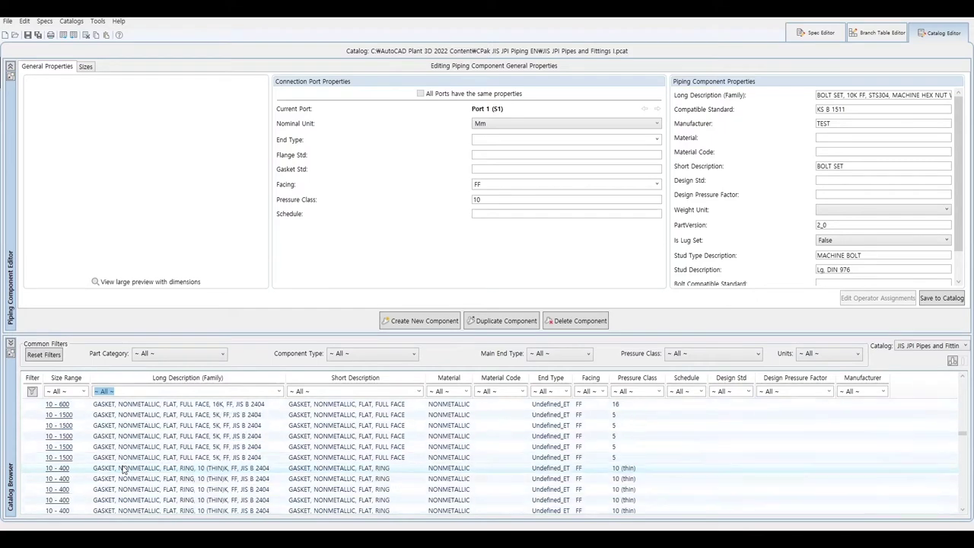
{"action": "scroll", "coordinate": [124, 469], "scroll_direction": "down", "scroll_amount": 3}
{"action": "scroll", "coordinate": [123, 469], "scroll_direction": "down", "scroll_amount": 3}
{"action": "scroll", "coordinate": [123, 470], "scroll_direction": "down", "scroll_amount": 3}
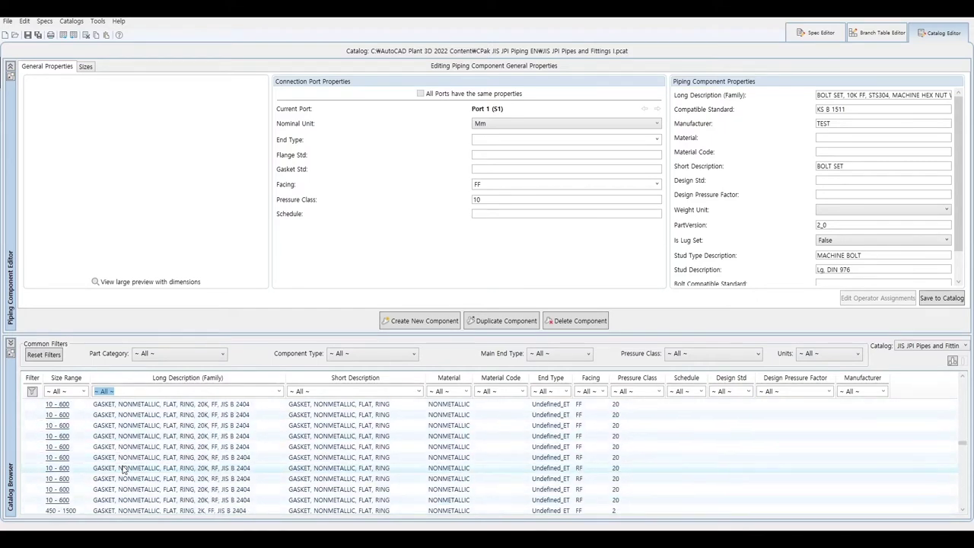
{"action": "scroll", "coordinate": [123, 470], "scroll_direction": "down", "scroll_amount": 3}
{"action": "scroll", "coordinate": [123, 470], "scroll_direction": "down", "scroll_amount": 3}
{"action": "scroll", "coordinate": [123, 469], "scroll_direction": "down", "scroll_amount": 3}
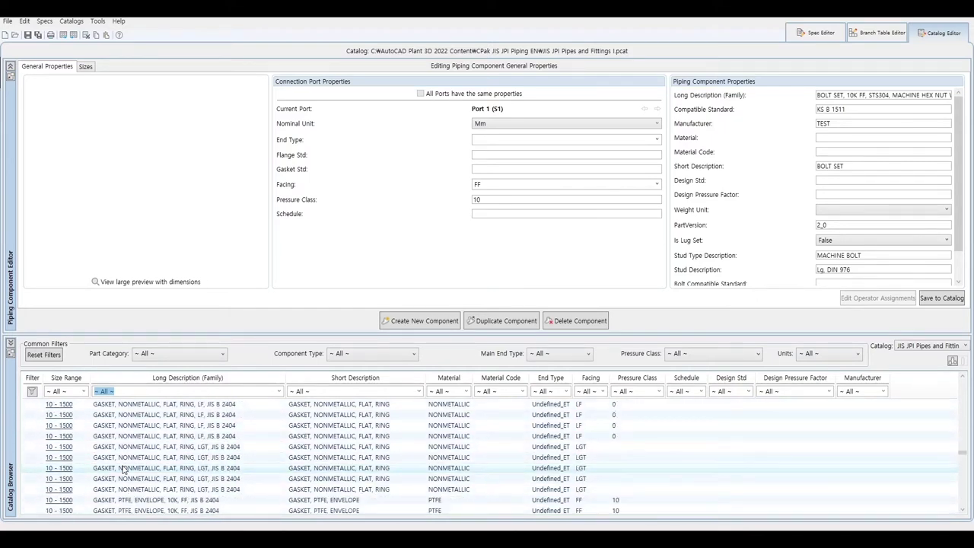
{"action": "scroll", "coordinate": [123, 470], "scroll_direction": "down", "scroll_amount": 3}
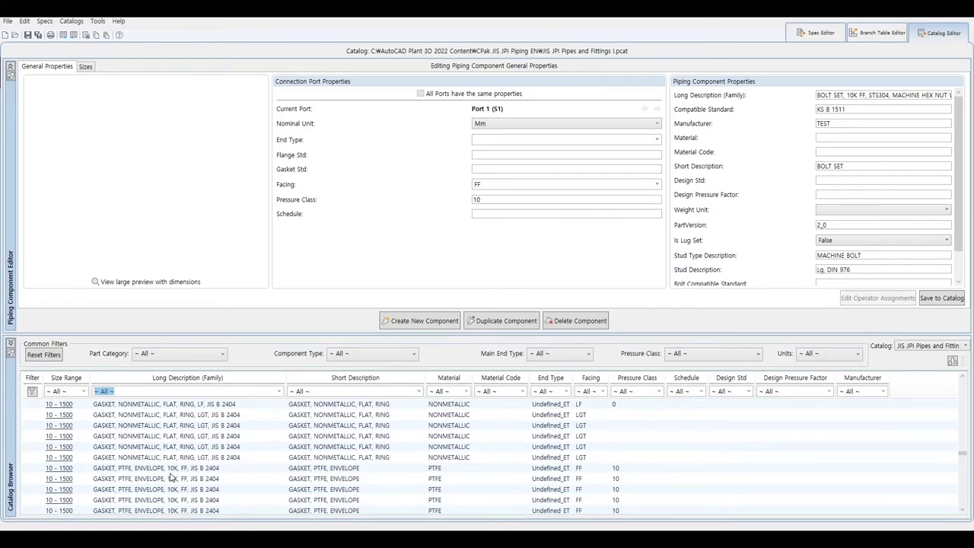
{"action": "left_click", "coordinate": [171, 471]}
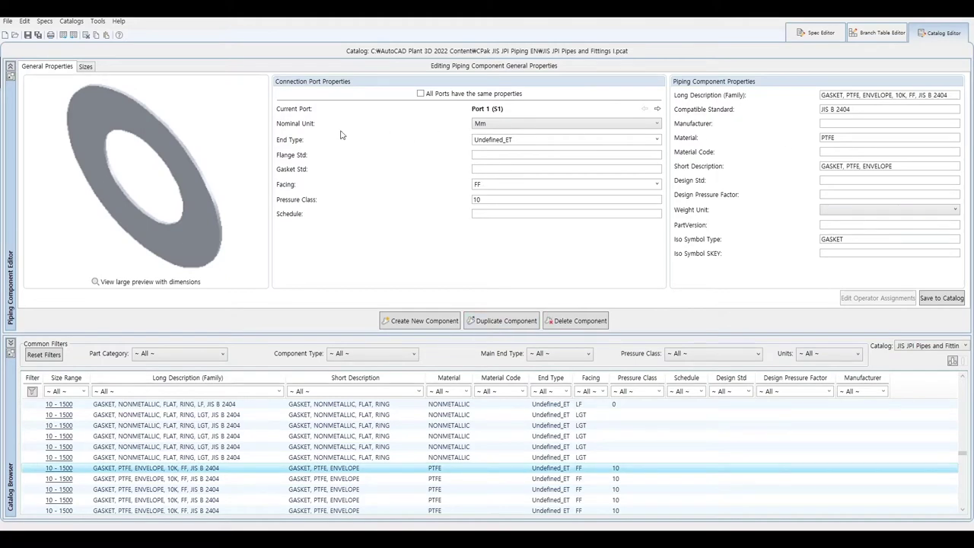
- Compare the 5, 1.5, 2 and 3 mm envelope gasket sizes, then duplicate the 3 mm family
{"action": "left_click", "coordinate": [87, 69]}
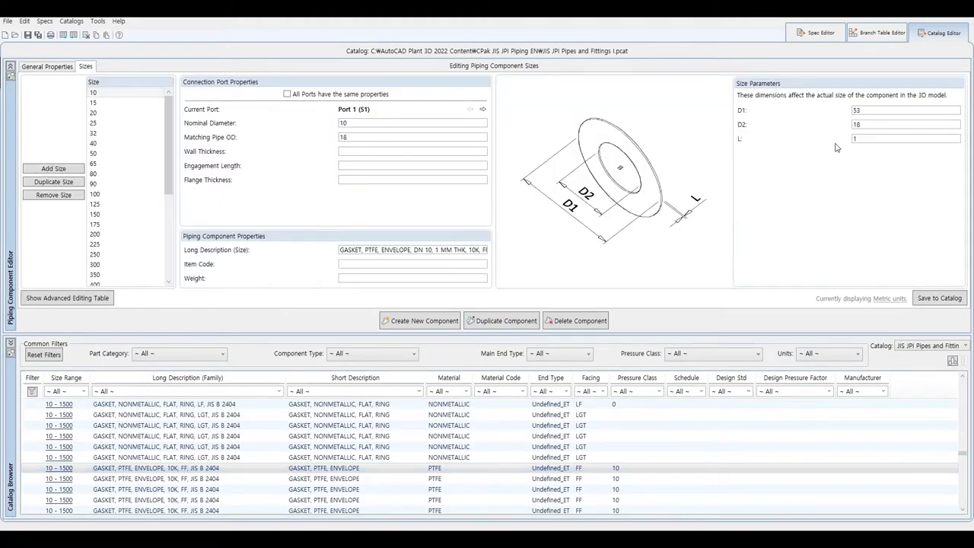
{"action": "left_click", "coordinate": [190, 481]}
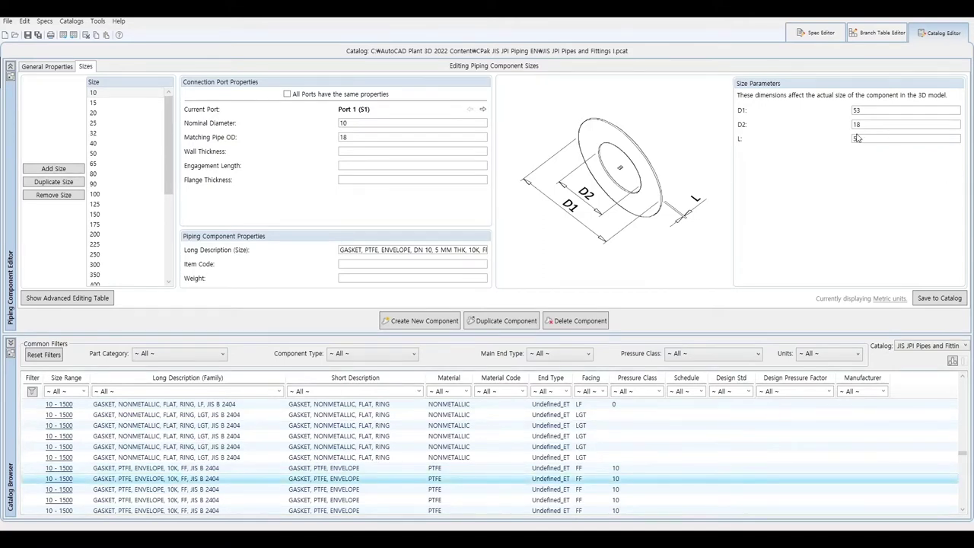
{"action": "left_click", "coordinate": [190, 491]}
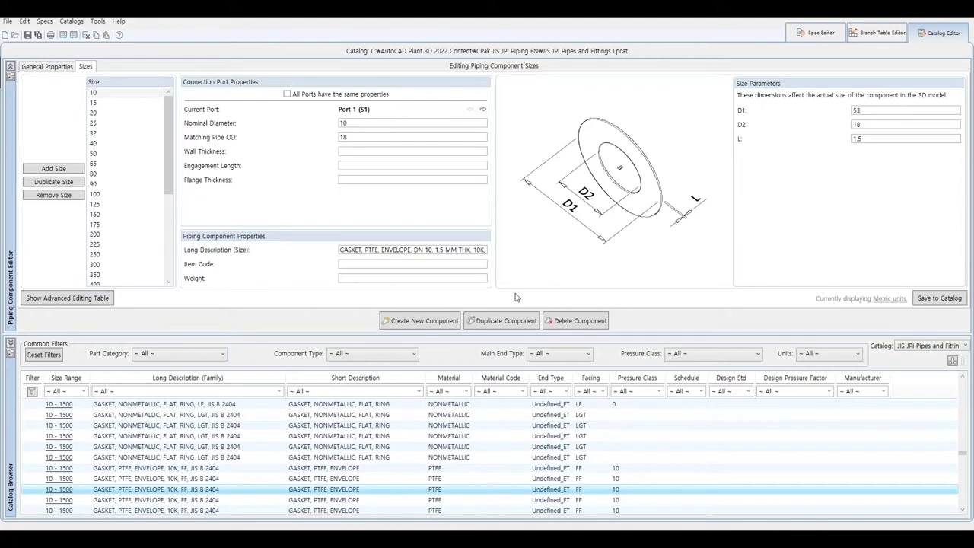
{"action": "left_click", "coordinate": [193, 502]}
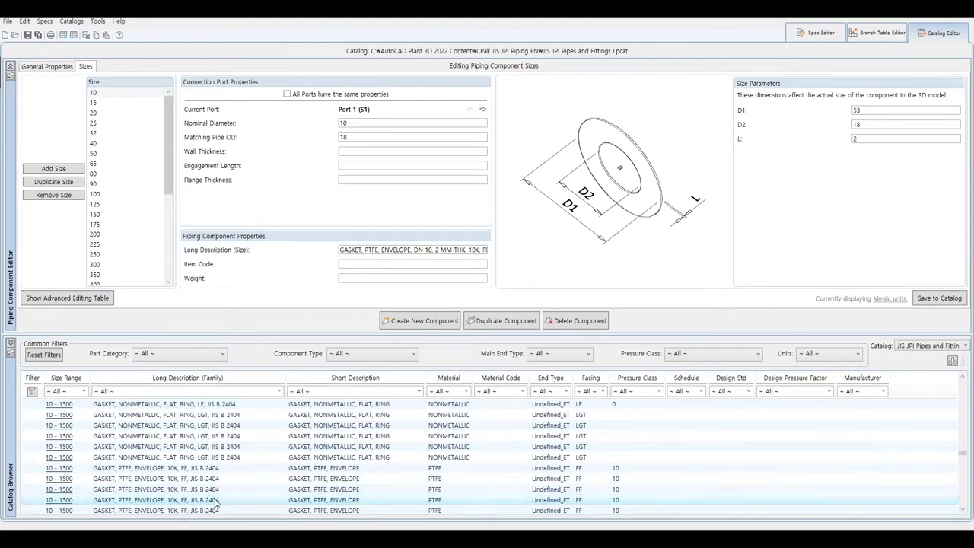
{"action": "scroll", "coordinate": [216, 503], "scroll_direction": "down", "scroll_amount": 1}
{"action": "left_click", "coordinate": [198, 479]}
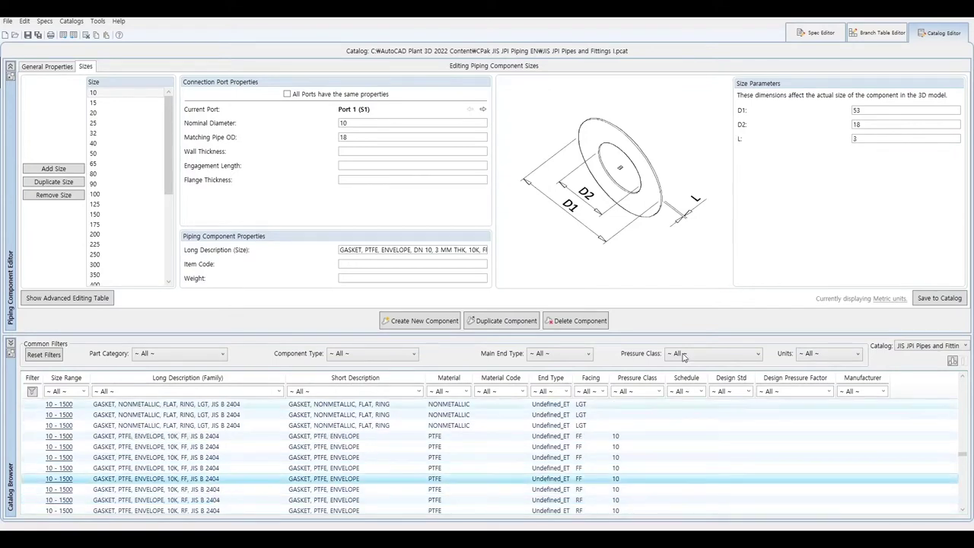
{"action": "left_click", "coordinate": [127, 204]}
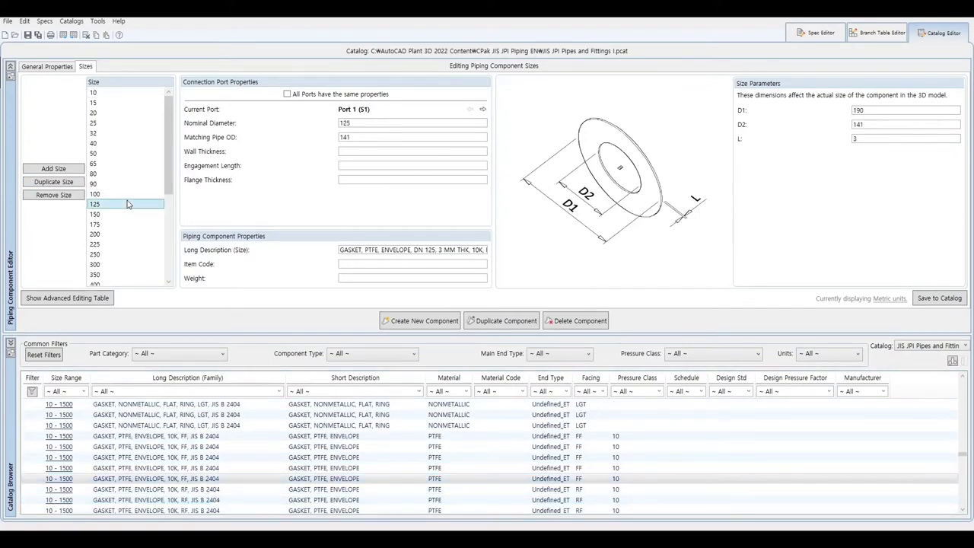
{"action": "left_click", "coordinate": [105, 255]}
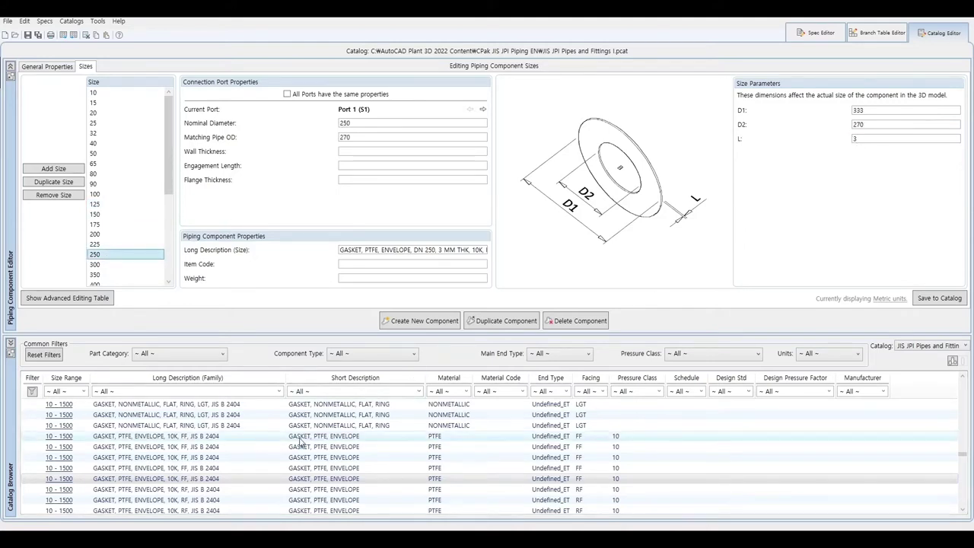
{"action": "left_click", "coordinate": [503, 322]}
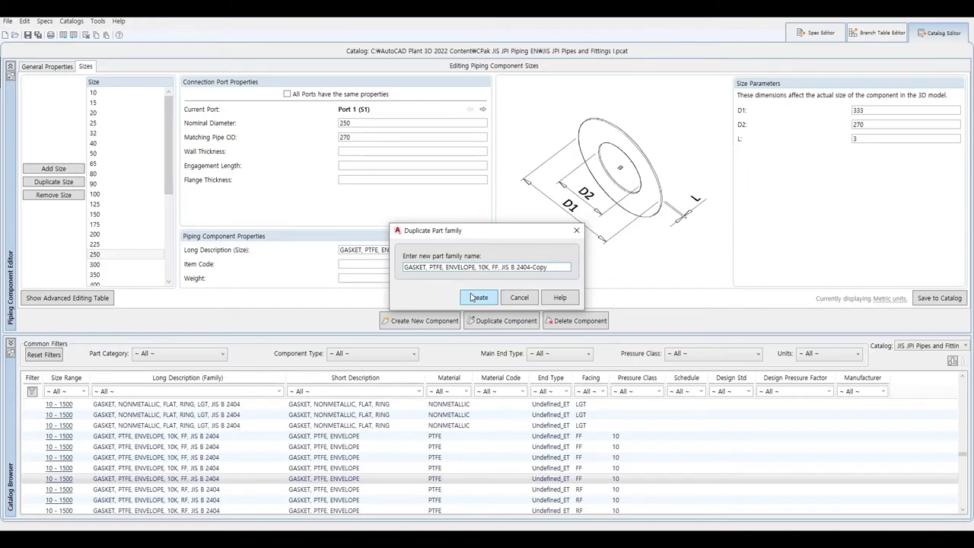
- Rename the copy to 'GASKET, PTFE, ENVELOPE(EPDM+PTFE), KS 10K, FF, KS B 1511' and create it
{"action": "key", "text": "BackSpace"}
{"action": "type", "text": "(EPDM"}
{"action": "type", "text": "+PT"}
{"action": "type", "text": "E"}
{"action": "type", "text": ")"}
{"action": "key", "text": "Delete"}
{"action": "key", "text": "Delete"}
{"action": "key", "text": "Delete"}
{"action": "type", "text": "KS"}
{"action": "type", "text": " 1"}
{"action": "type", "text": "0K,"}
{"action": "type", "text": " FF, "}
{"action": "type", "text": "KS"}
{"action": "type", "text": " B 15"}
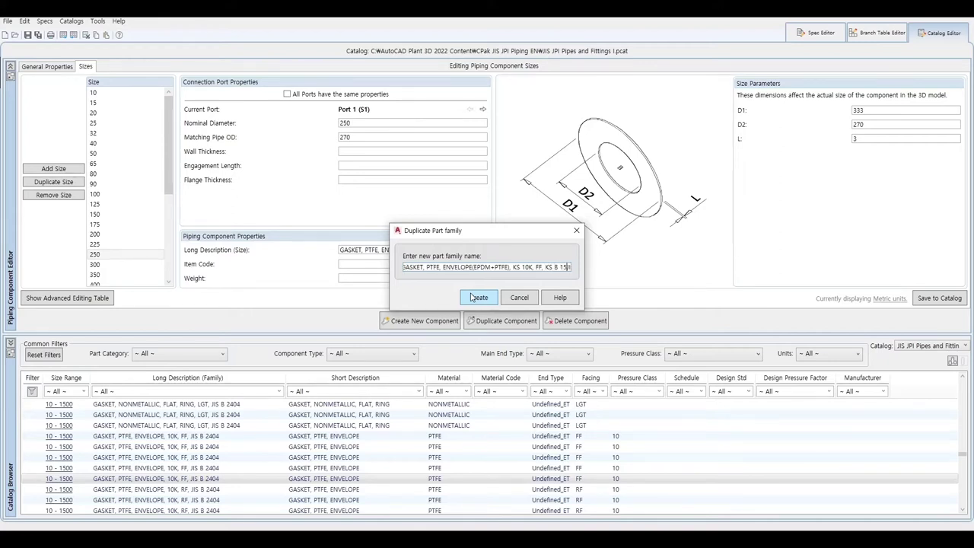
{"action": "type", "text": "11 E"}
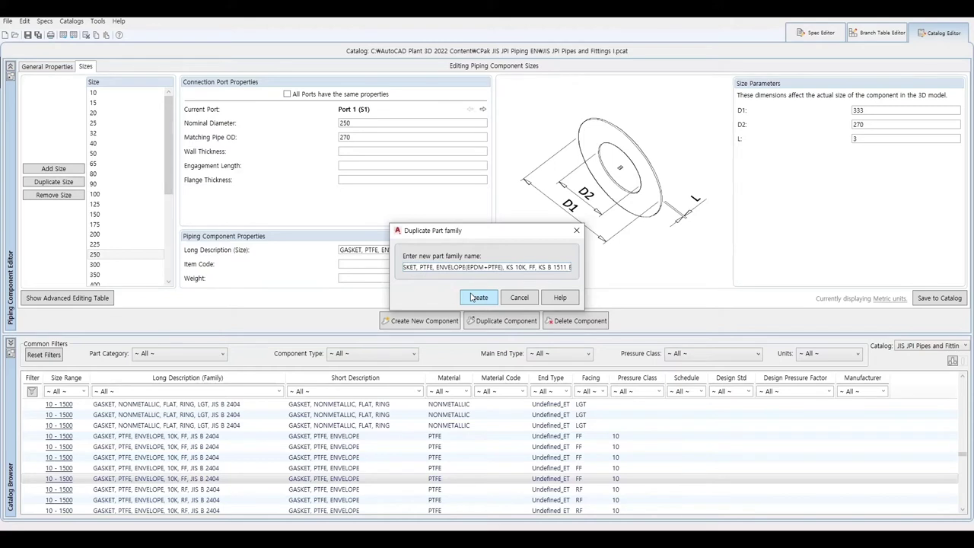
{"action": "key", "text": "Delete"}
{"action": "key", "text": "Delete"}
{"action": "key", "text": "Delete"}
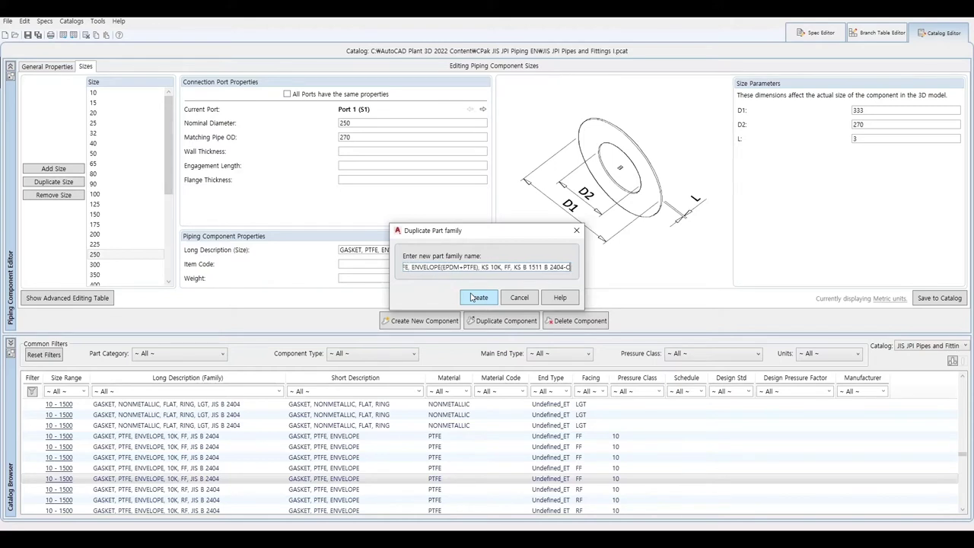
{"action": "key", "text": "Delete"}
{"action": "key", "text": "Delete"}
{"action": "key", "text": "Delete"}
{"action": "key", "text": "Delete"}
{"action": "key", "text": "Delete"}
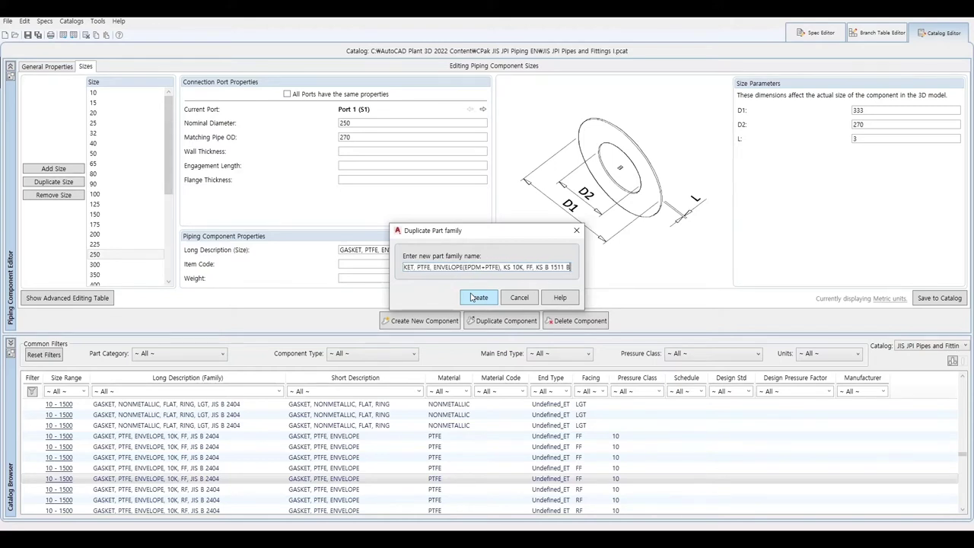
{"action": "key", "text": "Delete"}
{"action": "key", "text": "Delete"}
{"action": "key", "text": "Delete"}
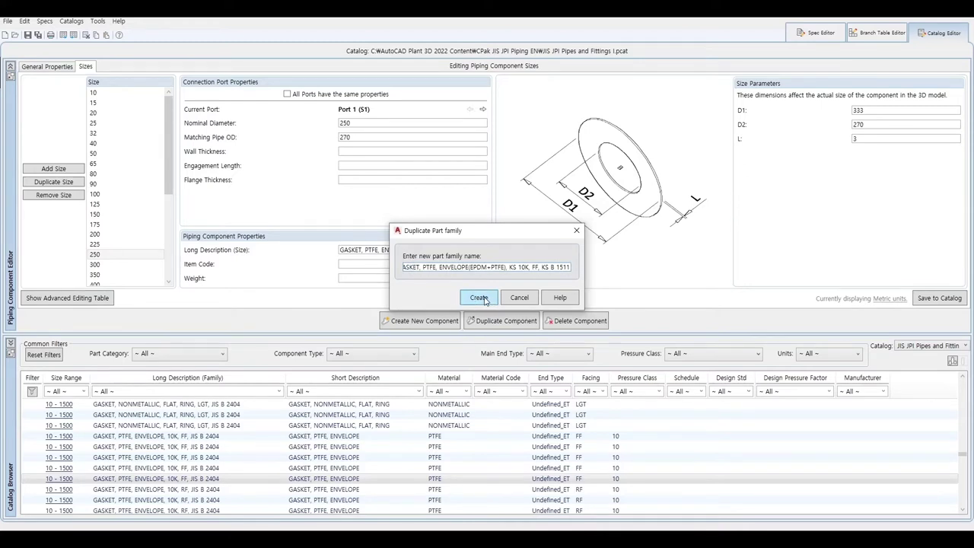
{"action": "left_click", "coordinate": [485, 299]}
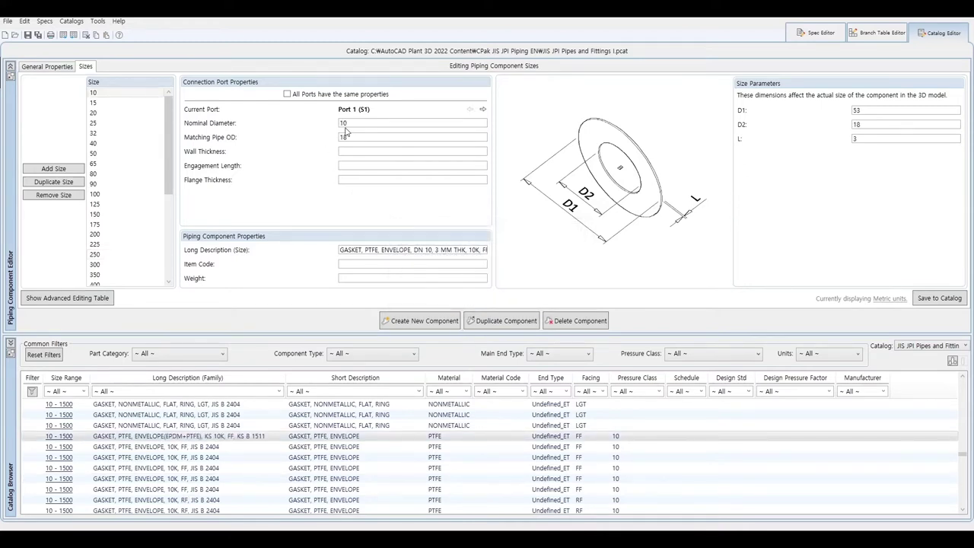
- Replace the JIS B 2404 Compatible Standard with KS B 1511 and review Manufacturer and Material
{"action": "left_click", "coordinate": [59, 67]}
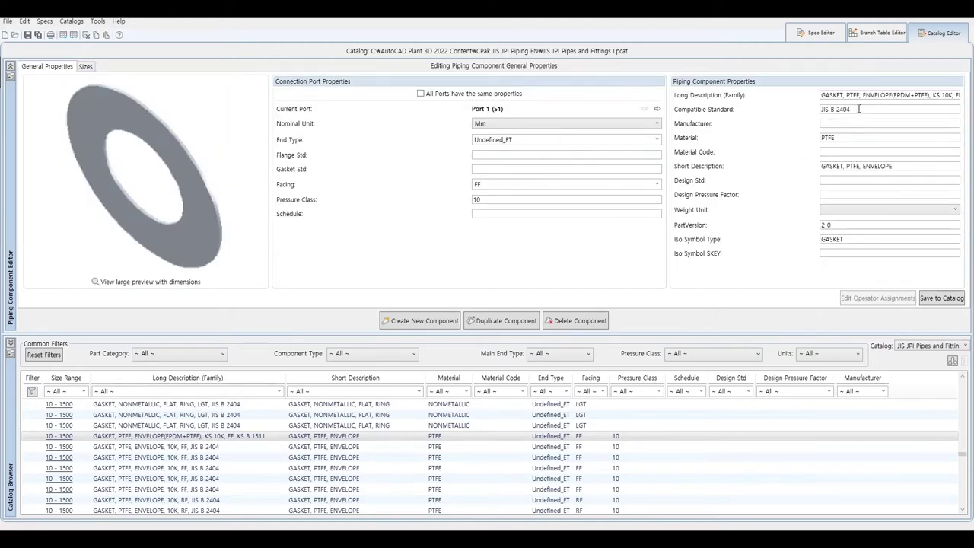
{"action": "left_click", "coordinate": [939, 95]}
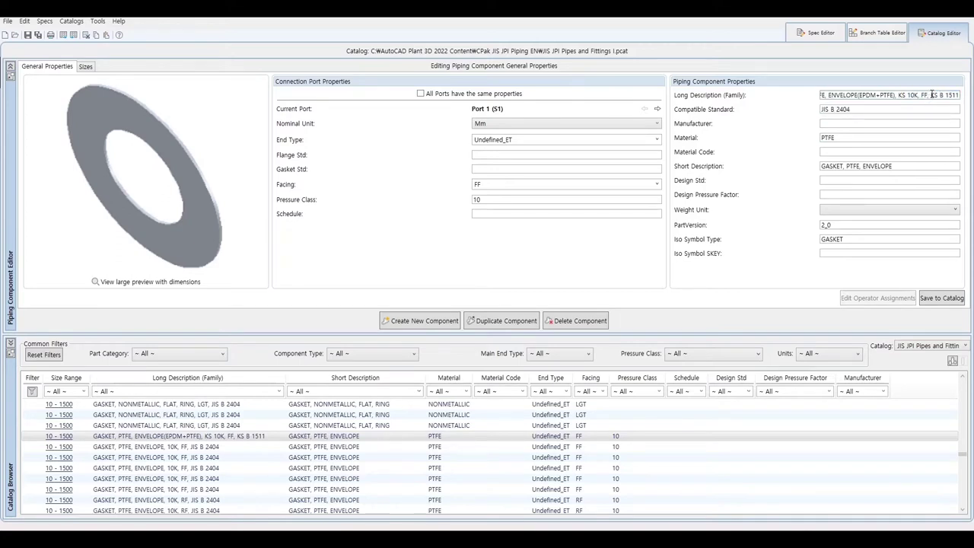
{"action": "left_click_drag", "start_coordinate": [932, 95], "coordinate": [972, 97]}
{"action": "key", "text": "ctrl+c"}
{"action": "left_click_drag", "start_coordinate": [862, 111], "coordinate": [790, 112]}
{"action": "key", "text": "ctrl+v"}
{"action": "left_click", "coordinate": [842, 125]}
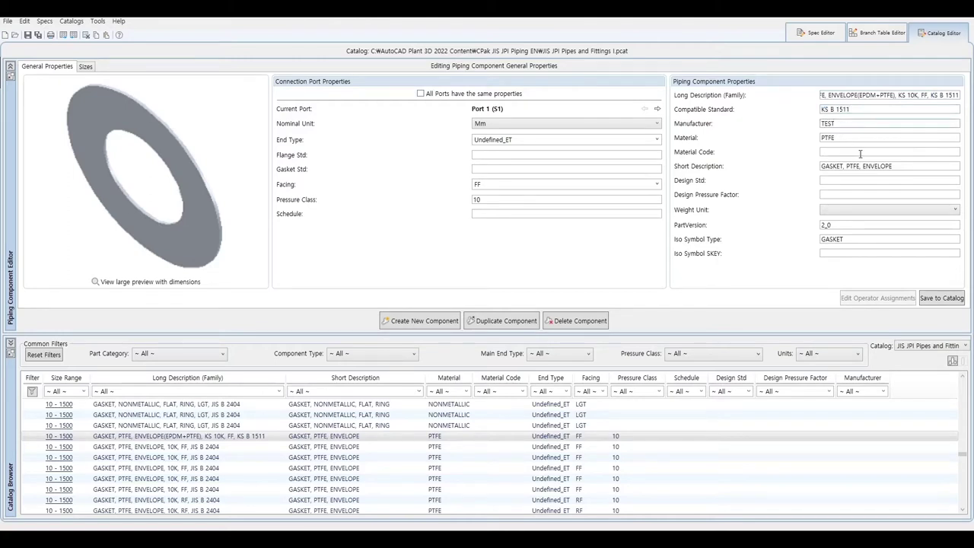
{"action": "left_click", "coordinate": [844, 139]}
- Insert ', 3mm' after FF in the long description and save to catalog
{"action": "double_click", "coordinate": [916, 97]}
{"action": "left_click", "coordinate": [918, 95]}
{"action": "type", "text": ", "}
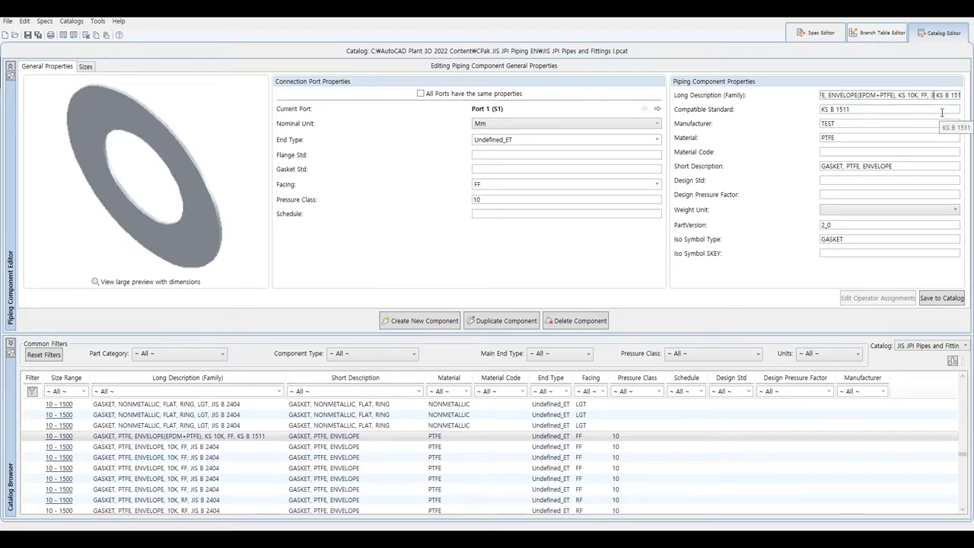
{"action": "type", "text": "3MM"}
{"action": "key", "text": "BackSpace"}
{"action": "key", "text": "BackSpace"}
{"action": "type", "text": "mm"}
{"action": "left_click", "coordinate": [940, 302]}
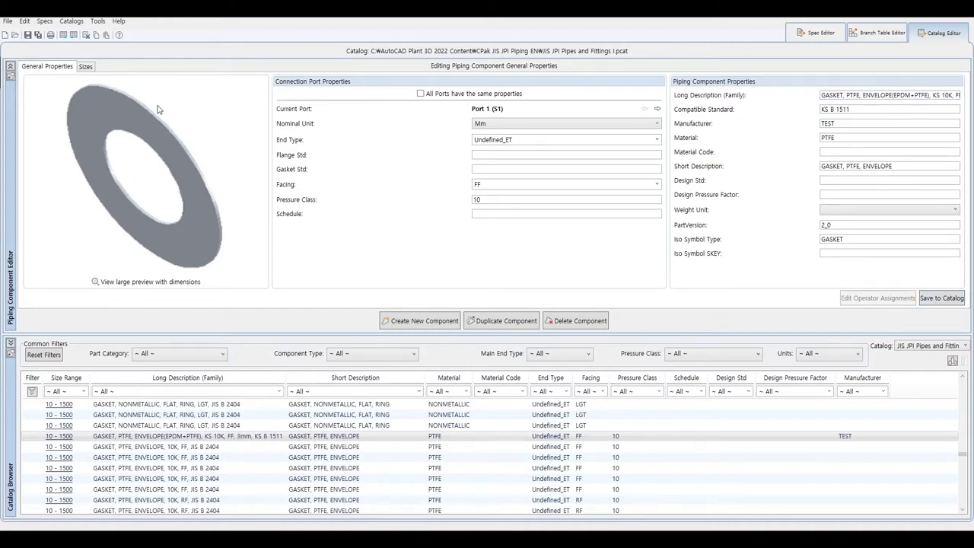
- Review sizes, select the KS B 1511 envelope gasket entry, then view the KS spec image
{"action": "left_click", "coordinate": [87, 67]}
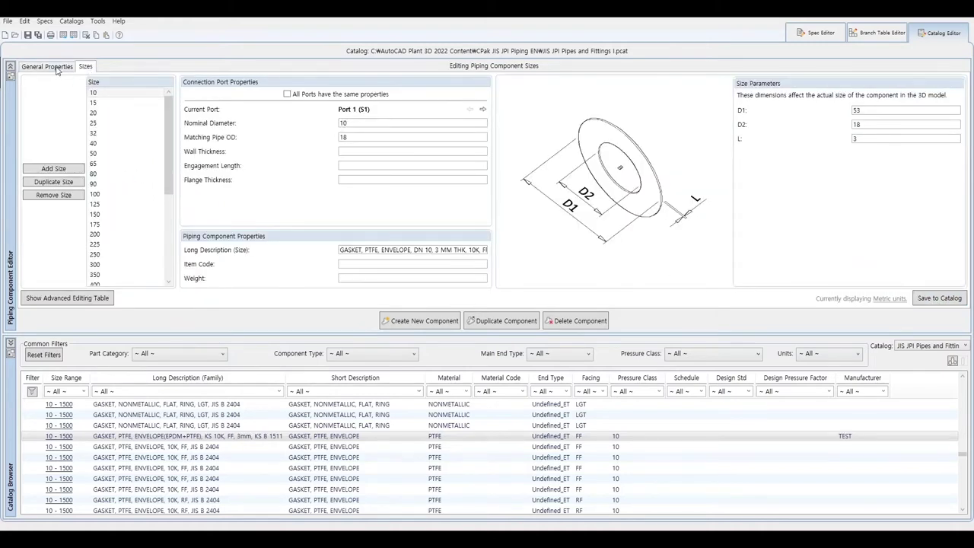
{"action": "left_click", "coordinate": [56, 69]}
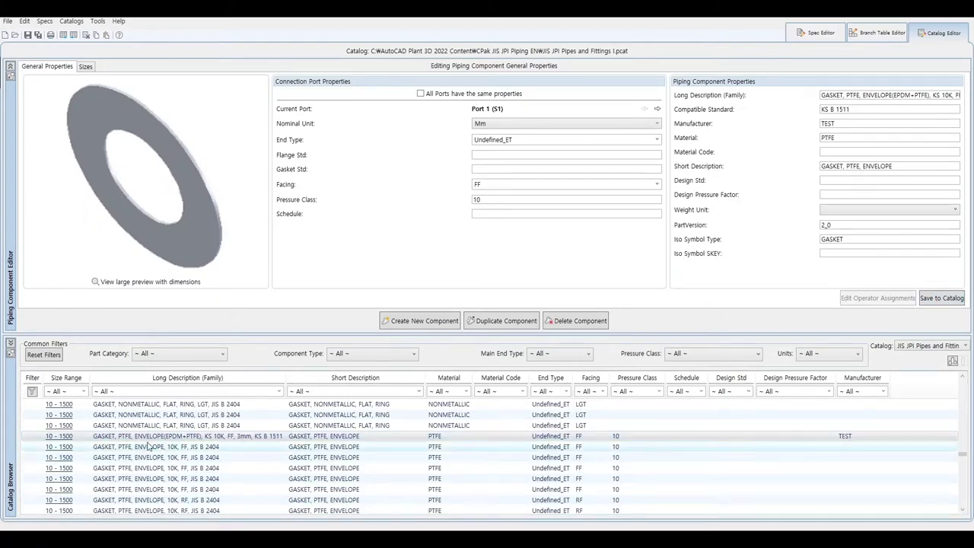
{"action": "left_click", "coordinate": [151, 431]}
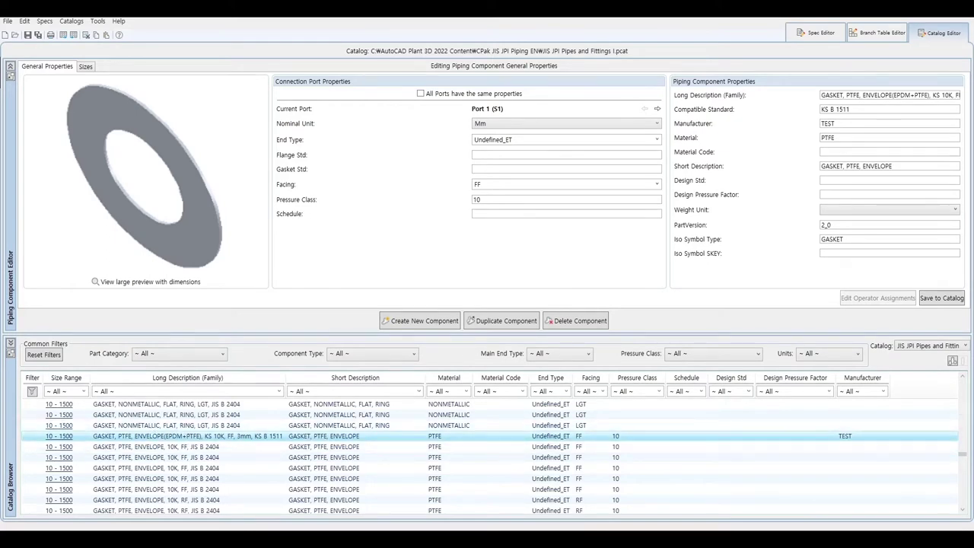
{"action": "key", "text": "alt+Tab"}
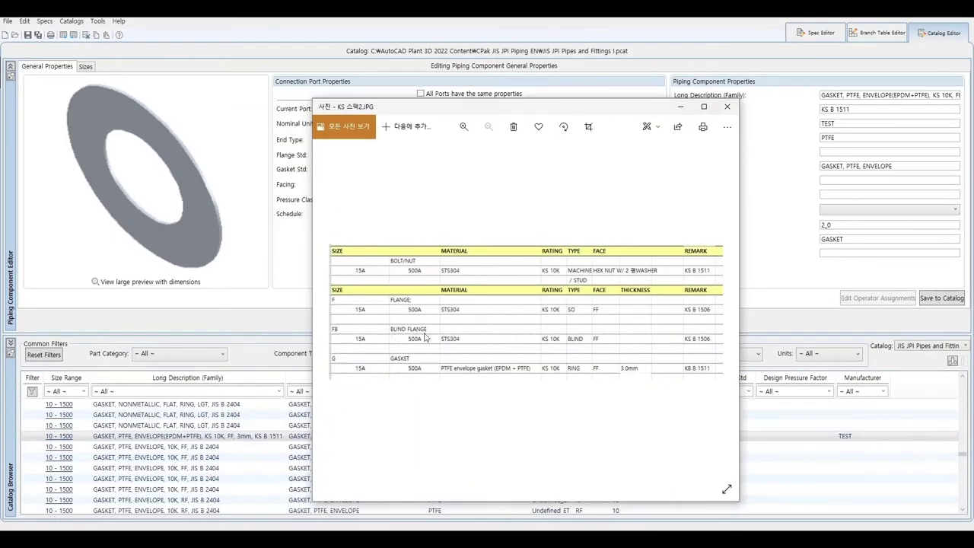
- Back in the Spec Editor, filter Short Description to FLANGE BLIND
{"action": "key", "text": "alt+Tab"}
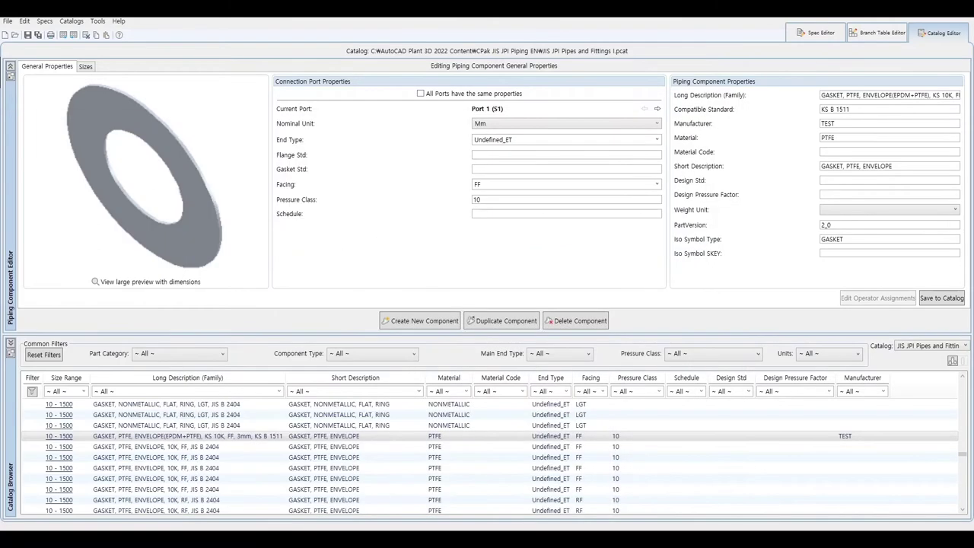
{"action": "scroll", "coordinate": [193, 444], "scroll_direction": "up", "scroll_amount": 3}
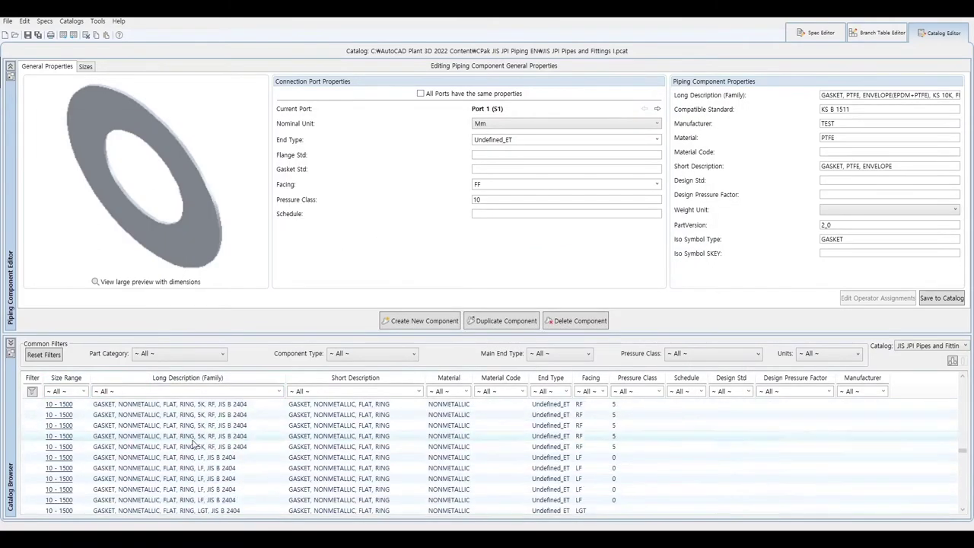
{"action": "scroll", "coordinate": [366, 426], "scroll_direction": "up", "scroll_amount": 5}
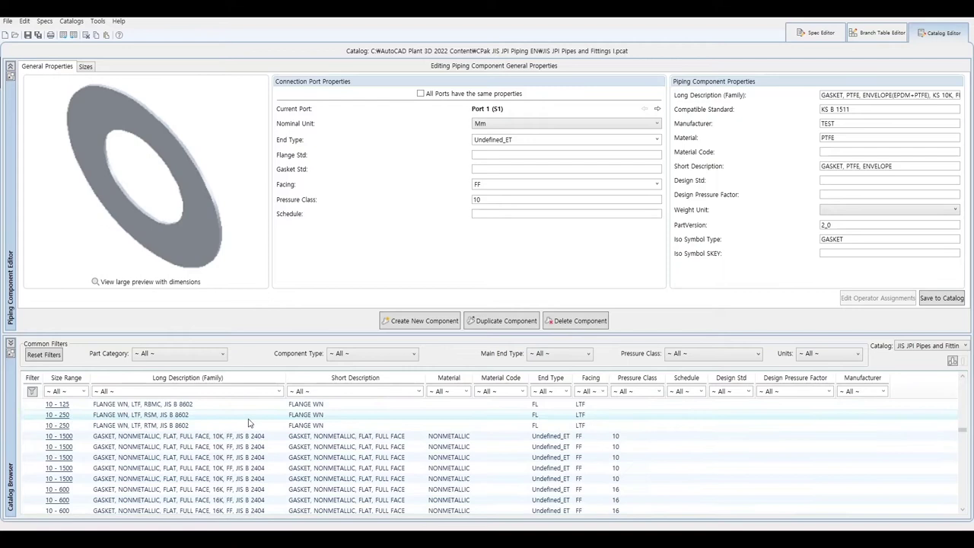
{"action": "left_click", "coordinate": [418, 391]}
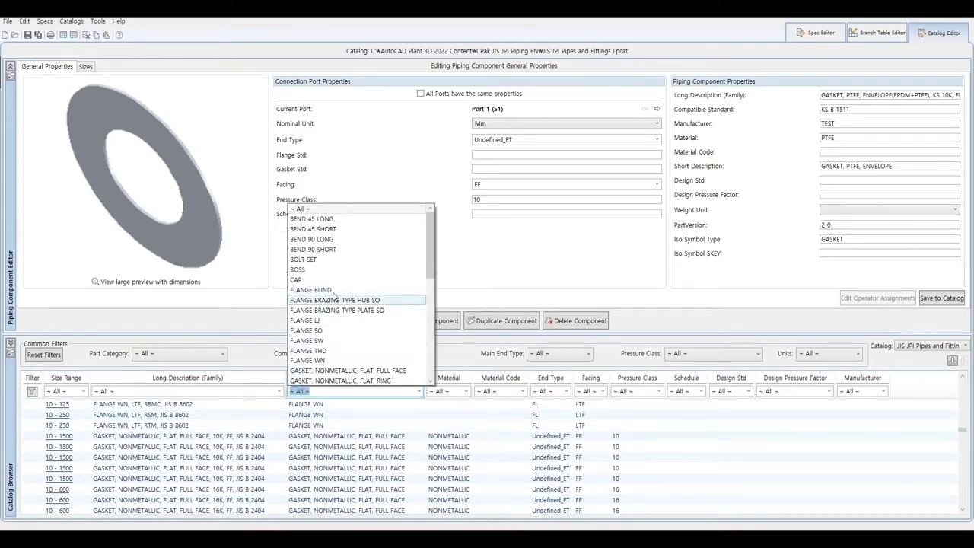
{"action": "left_click", "coordinate": [313, 290]}
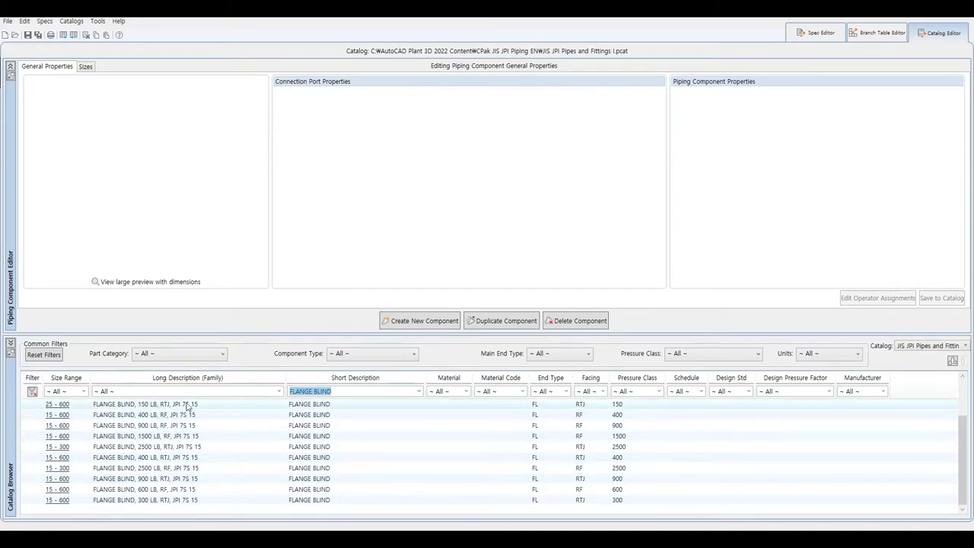
{"action": "scroll", "coordinate": [162, 423], "scroll_direction": "up", "scroll_amount": 2}
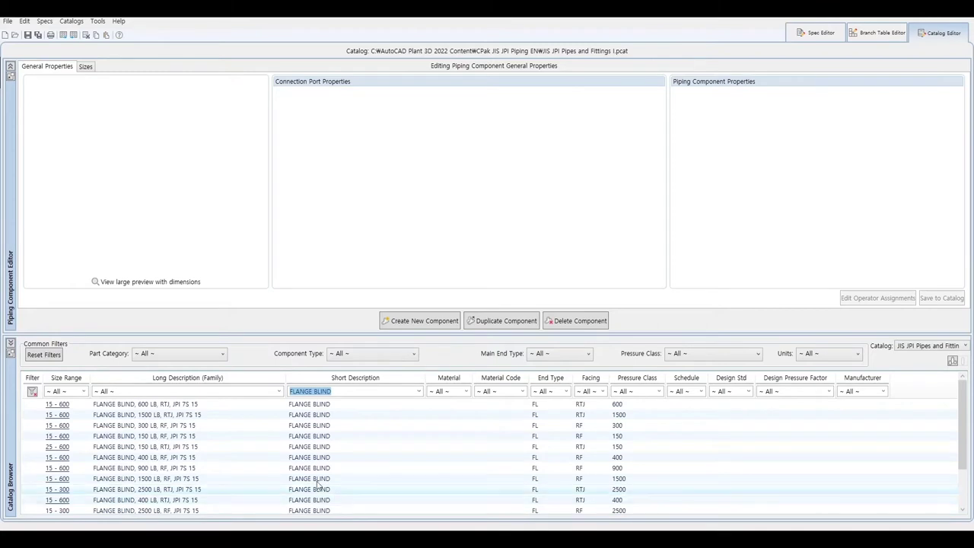
- Open the FLANGE BLIND, 150 LB, RF, JPI 7S 15 entry
{"action": "left_click", "coordinate": [925, 347]}
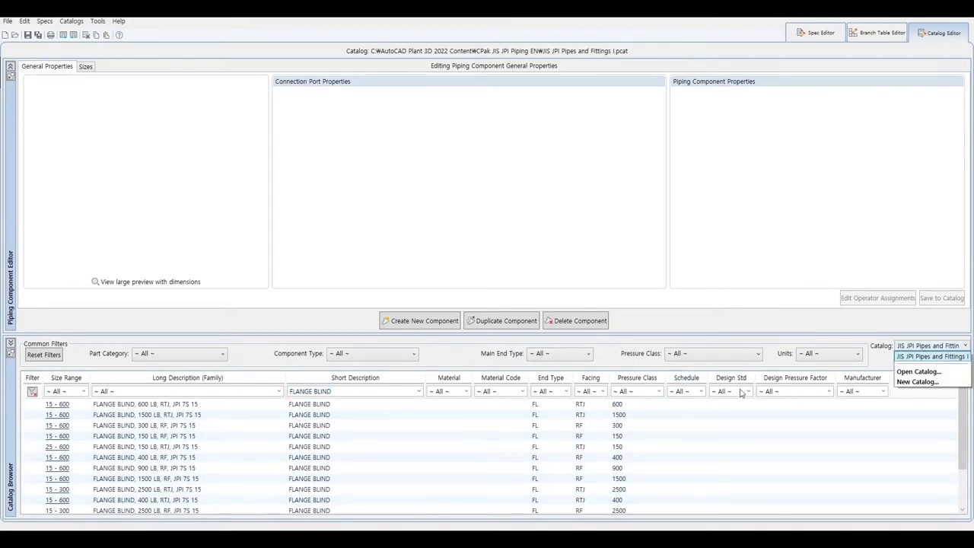
{"action": "left_click", "coordinate": [642, 418]}
{"action": "scroll", "coordinate": [588, 487], "scroll_direction": "down", "scroll_amount": 2}
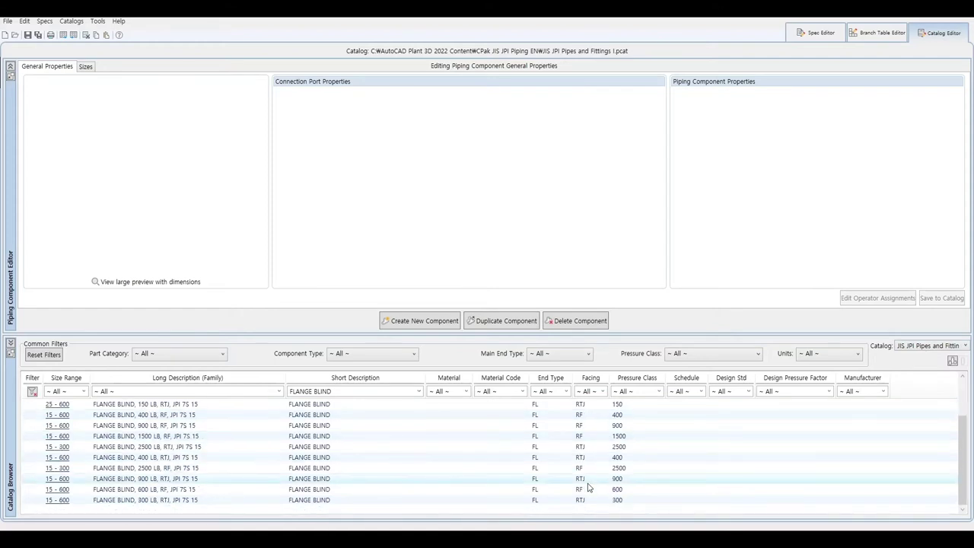
{"action": "scroll", "coordinate": [588, 487], "scroll_direction": "up", "scroll_amount": 2}
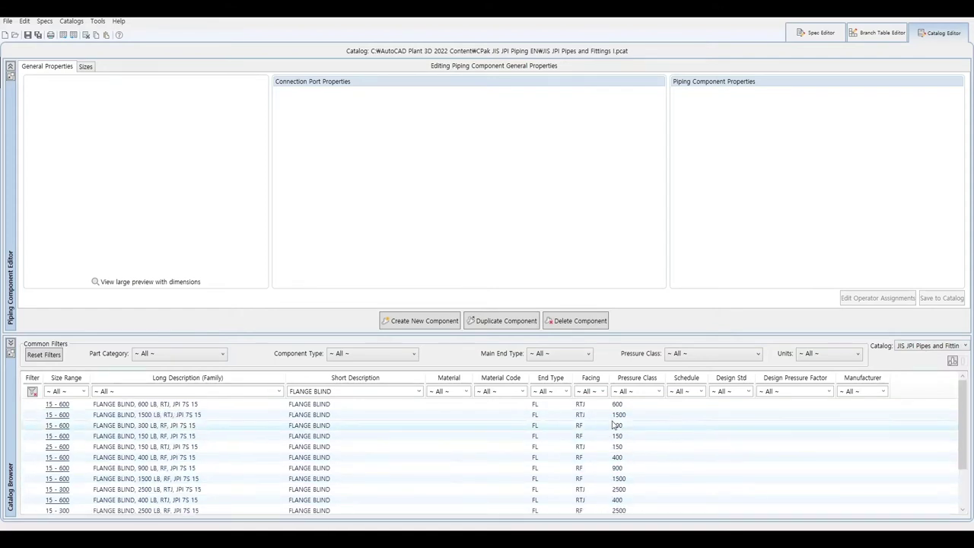
{"action": "left_click", "coordinate": [499, 436]}
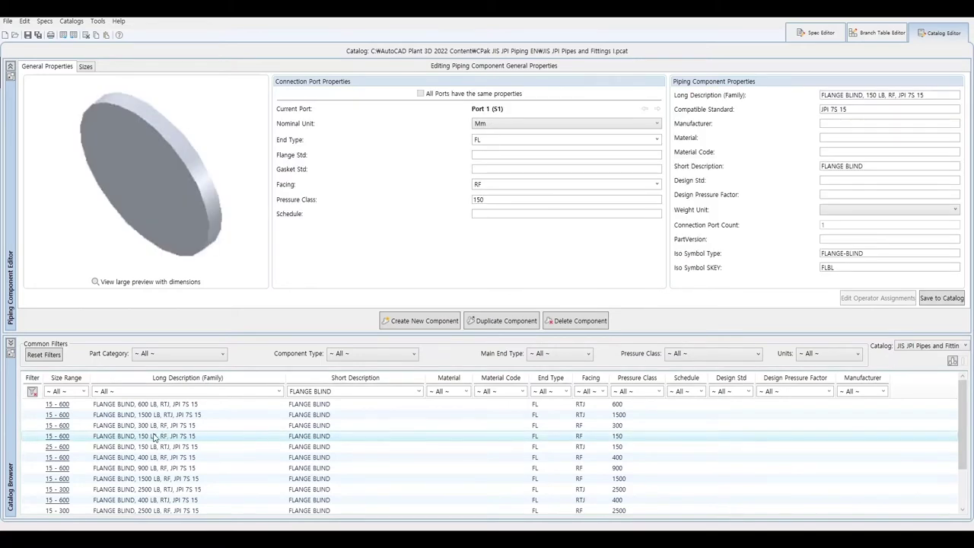
- Duplicate the blind flange and clear the size and standard part of its suggested family name
{"action": "left_click", "coordinate": [87, 67]}
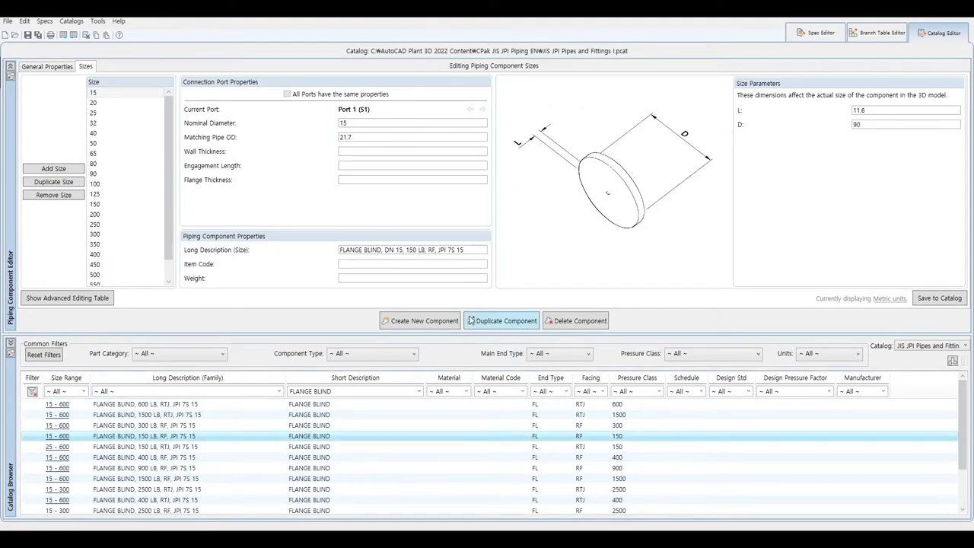
{"action": "left_click", "coordinate": [500, 322]}
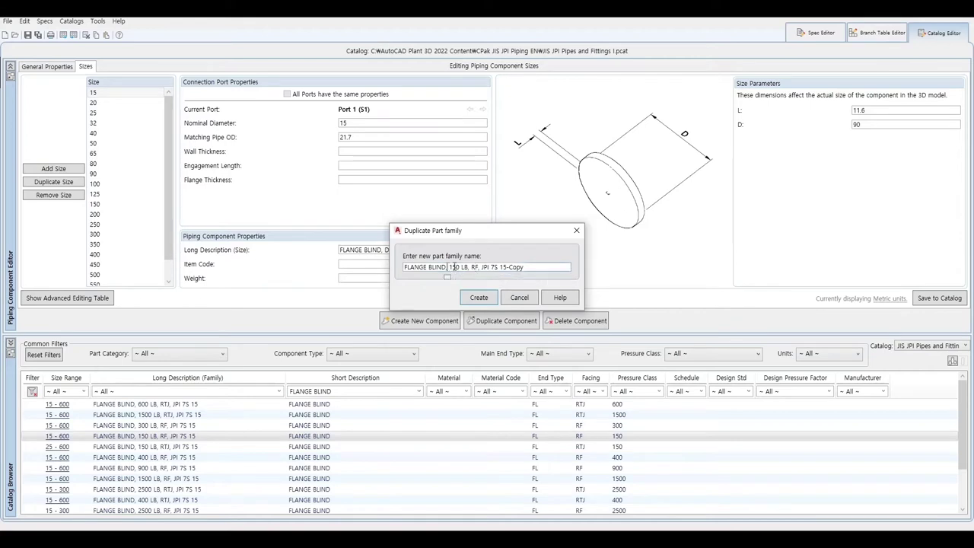
{"action": "left_click_drag", "start_coordinate": [450, 268], "coordinate": [594, 278]}
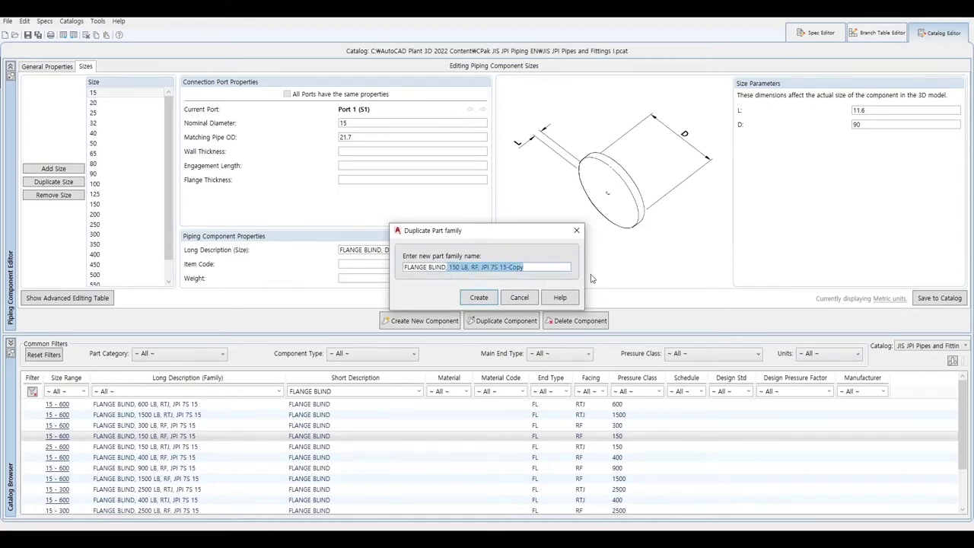
{"action": "key", "text": "BackSpace"}
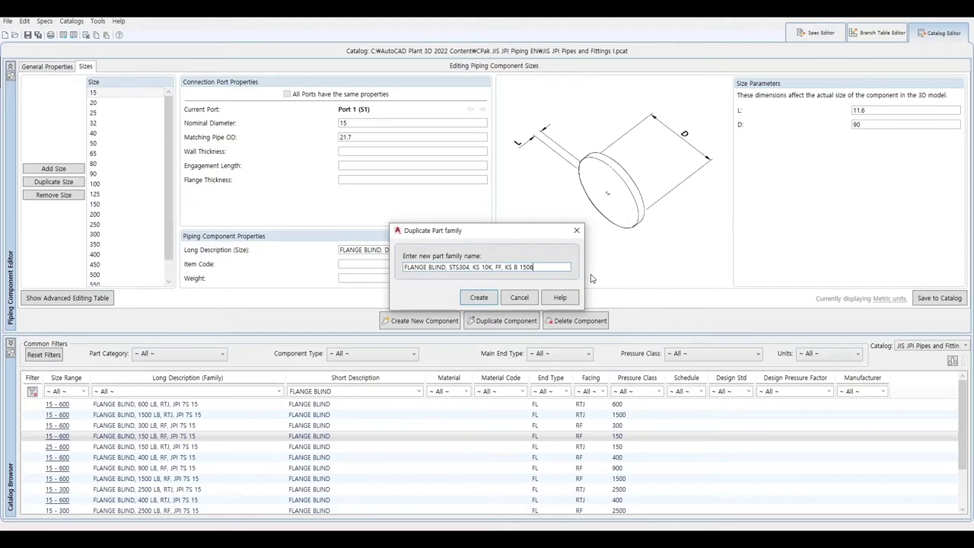
- Create the duplicated family and replace compatible standard JPI 7S 15 with KS B 1506
{"action": "left_click", "coordinate": [477, 298]}
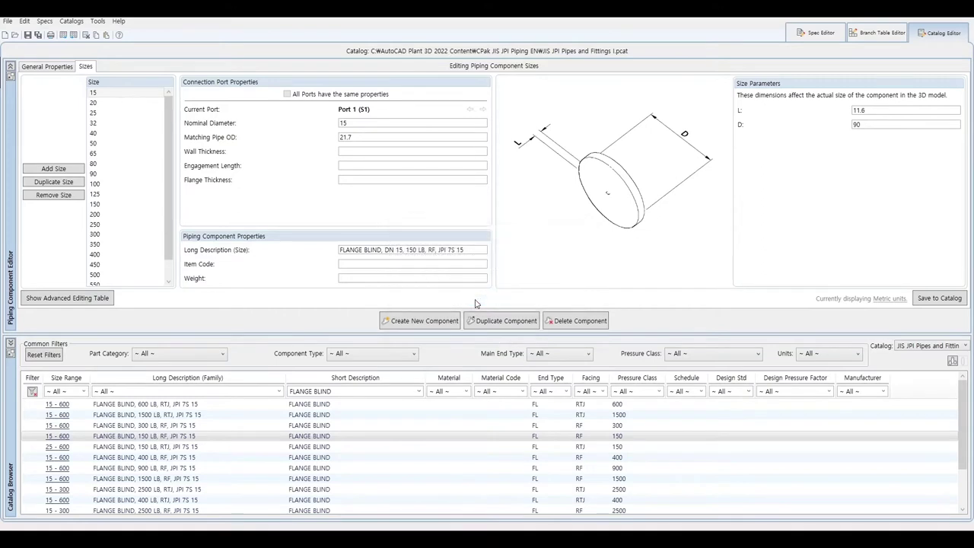
{"action": "left_click", "coordinate": [33, 69]}
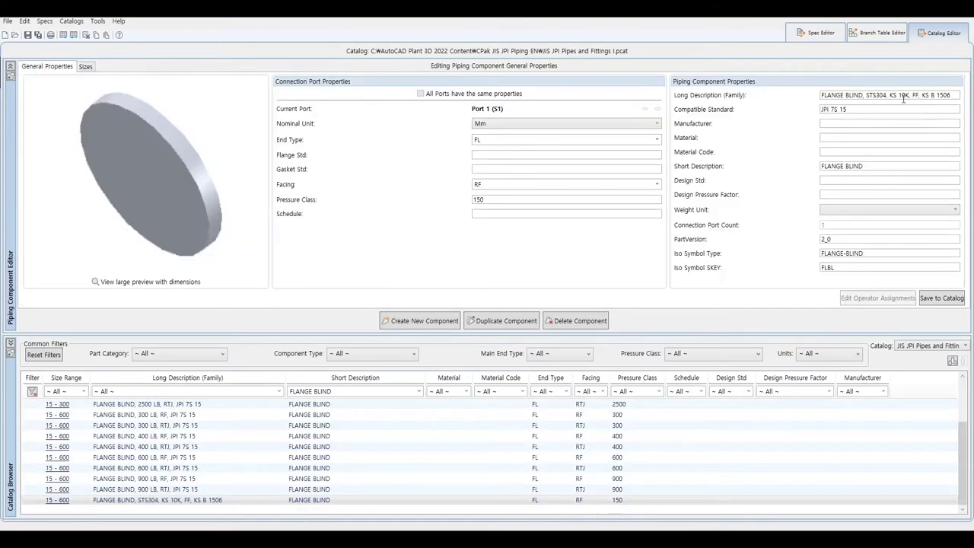
{"action": "left_click_drag", "start_coordinate": [923, 95], "coordinate": [954, 96]}
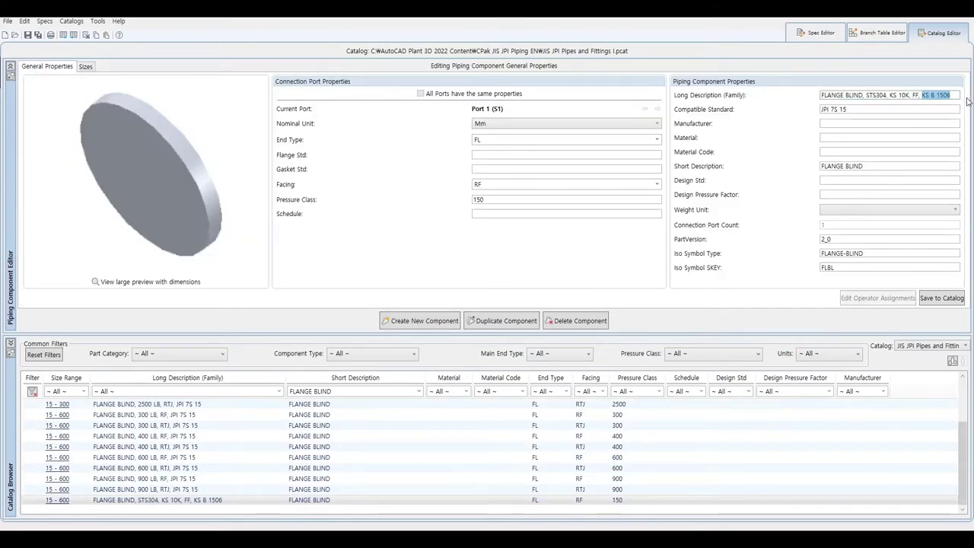
{"action": "key", "text": "ctrl+c"}
{"action": "left_click", "coordinate": [873, 110]}
{"action": "key", "text": "ctrl+a"}
{"action": "key", "text": "ctrl+v"}
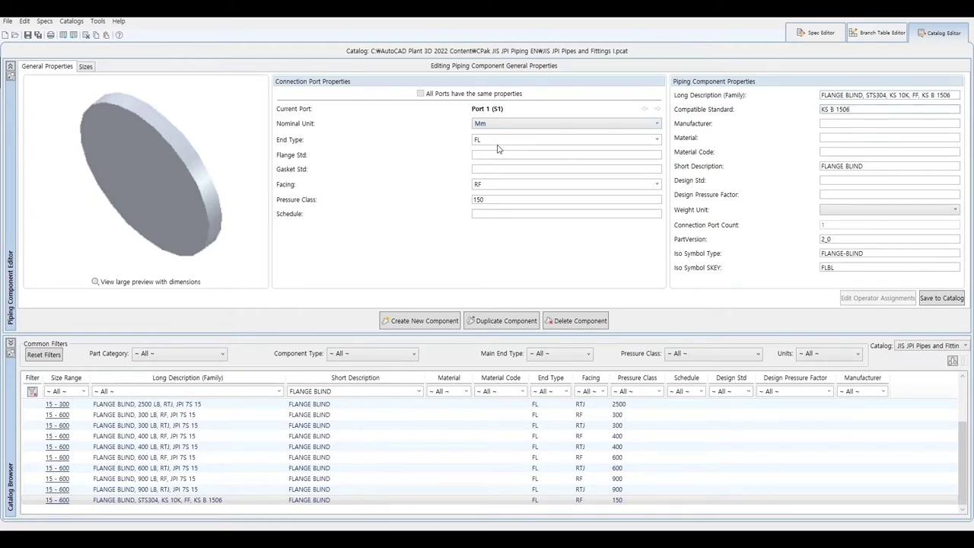
- Set facing FF, pressure class 10 and manufacturer TEST, saving each change to the catalog
{"action": "left_click", "coordinate": [657, 184]}
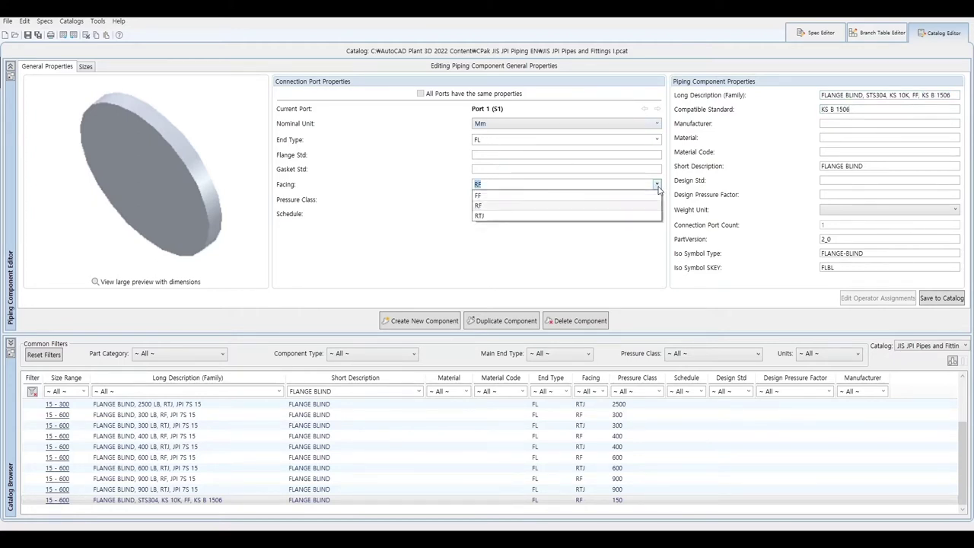
{"action": "left_click", "coordinate": [505, 196]}
{"action": "key", "text": "Tab"}
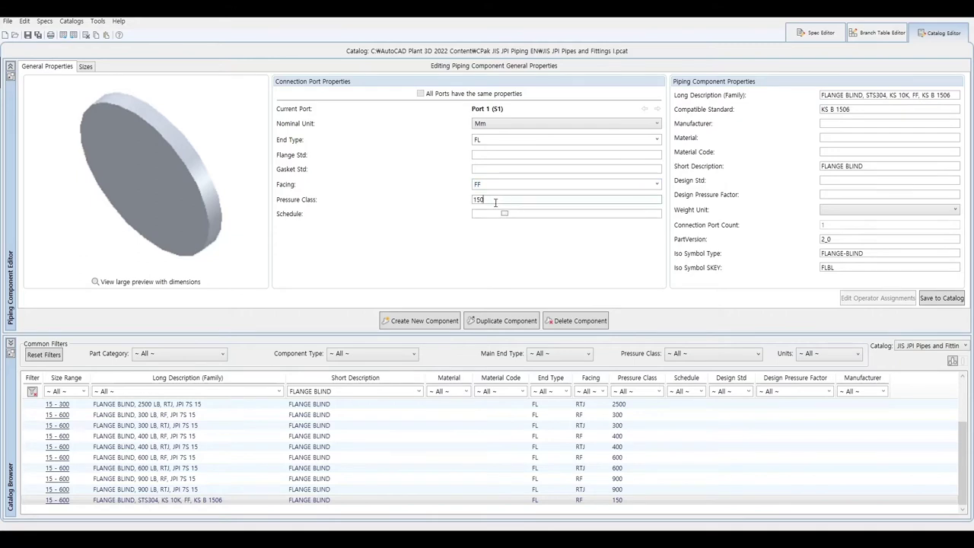
{"action": "type", "text": "1"}
{"action": "left_click", "coordinate": [660, 110]}
{"action": "left_click", "coordinate": [944, 300]}
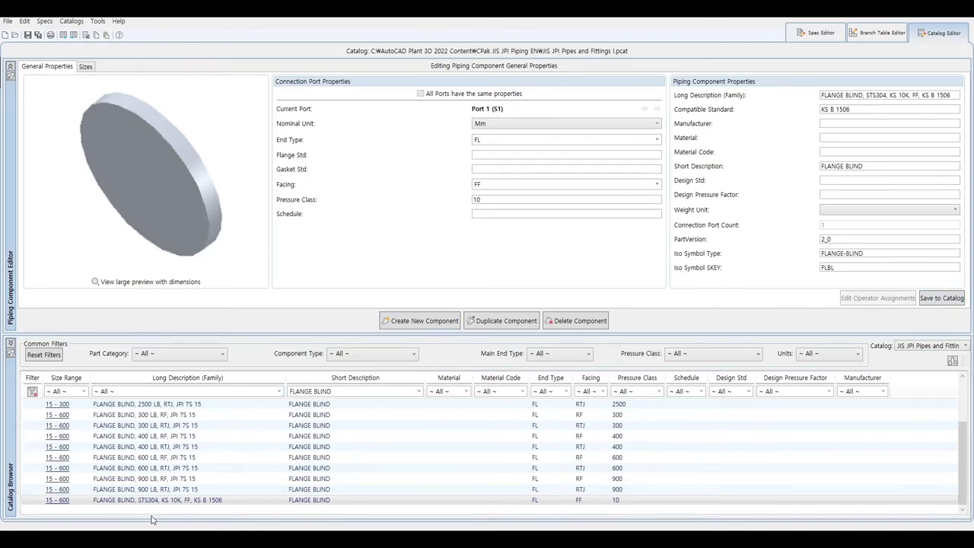
{"action": "left_click", "coordinate": [849, 123]}
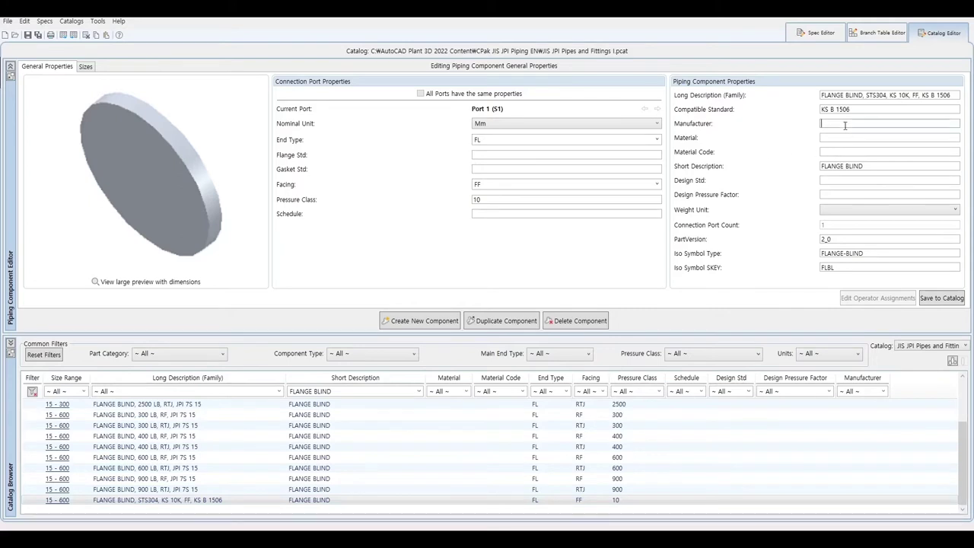
{"action": "type", "text": "TE"}
{"action": "type", "text": "ST"}
{"action": "left_click", "coordinate": [946, 302]}
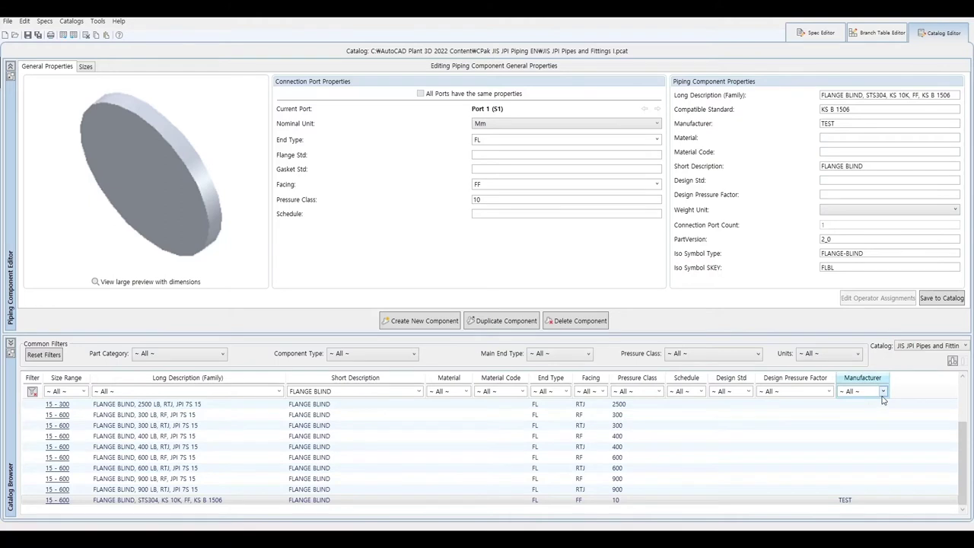
- Load the KS FITTING AND PIPE catalog from the KS STD content folder
{"action": "left_click", "coordinate": [918, 347]}
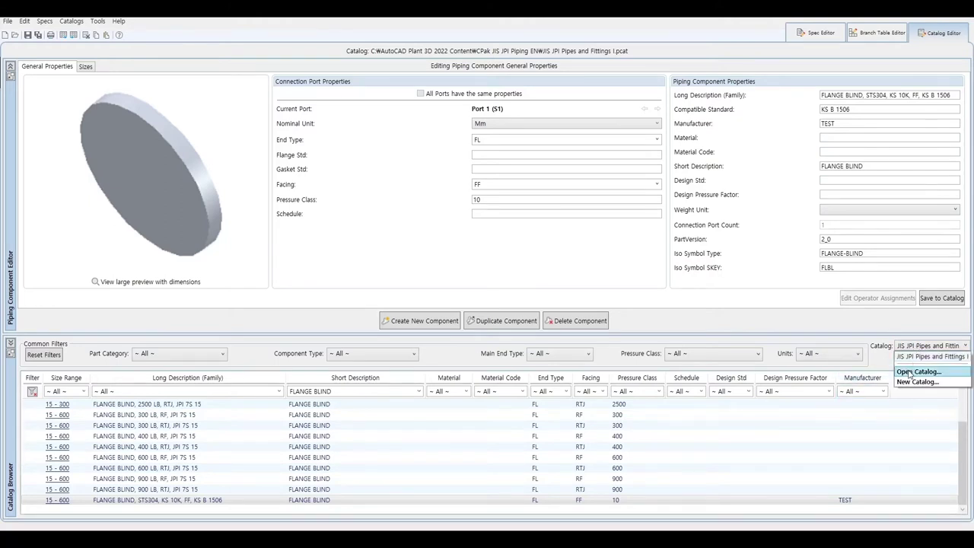
{"action": "left_click", "coordinate": [919, 372]}
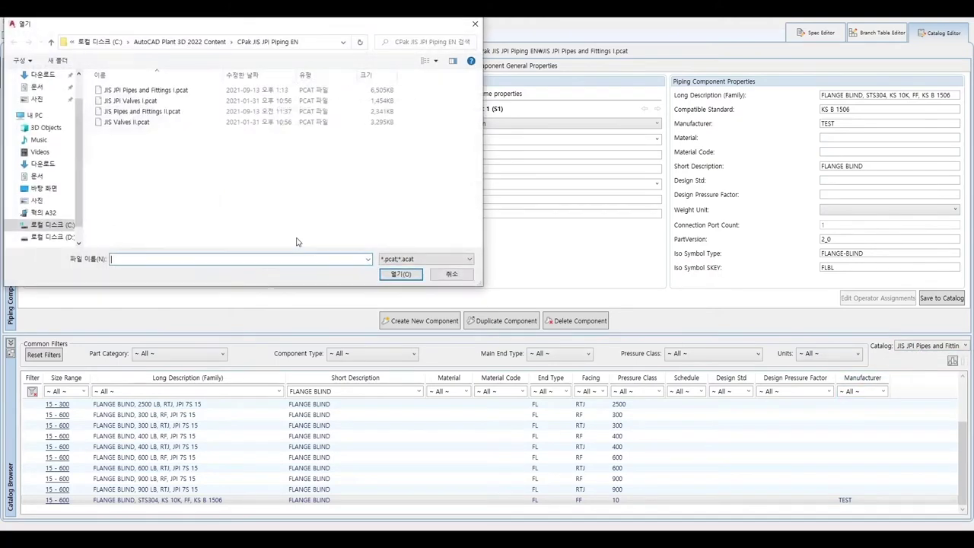
{"action": "left_click", "coordinate": [204, 42]}
{"action": "double_click", "coordinate": [112, 177]}
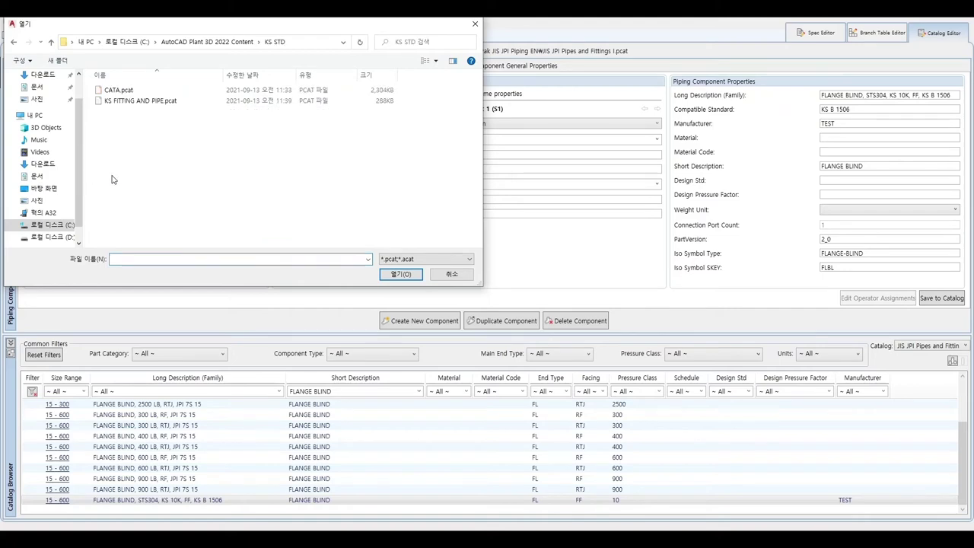
{"action": "left_click", "coordinate": [140, 101]}
{"action": "left_click", "coordinate": [402, 274]}
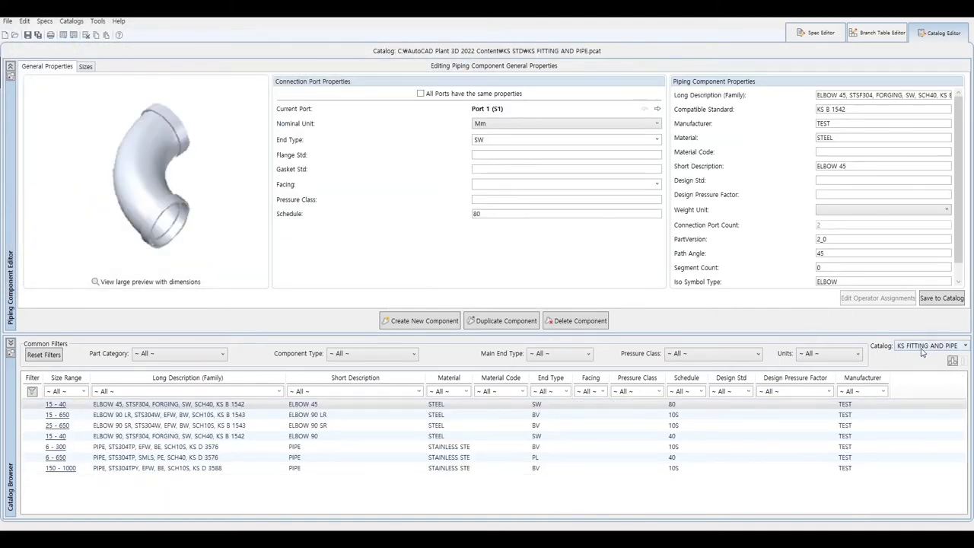
- Switch to the JIS JPI Pipes and Fittings catalog and bring up the Manufacturer filter
{"action": "left_click", "coordinate": [962, 346]}
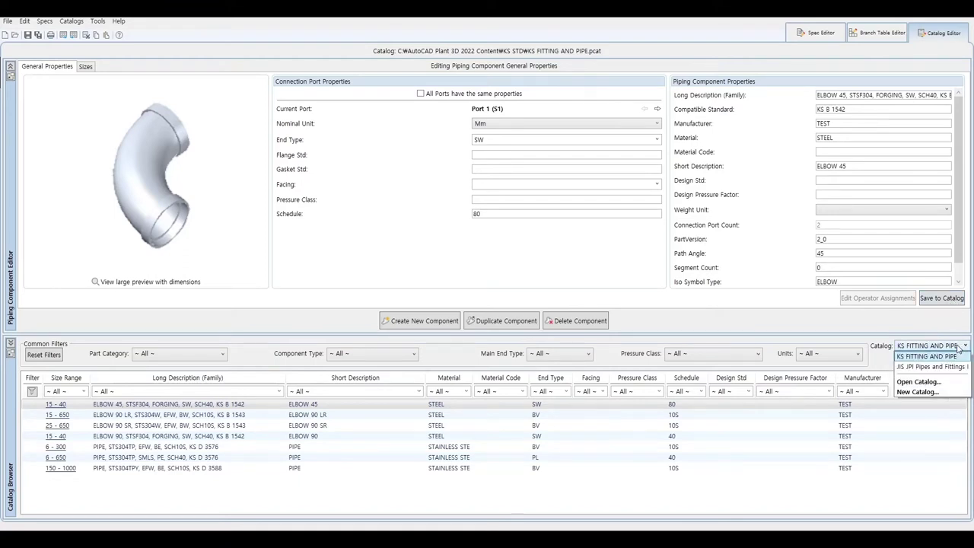
{"action": "left_click", "coordinate": [914, 367]}
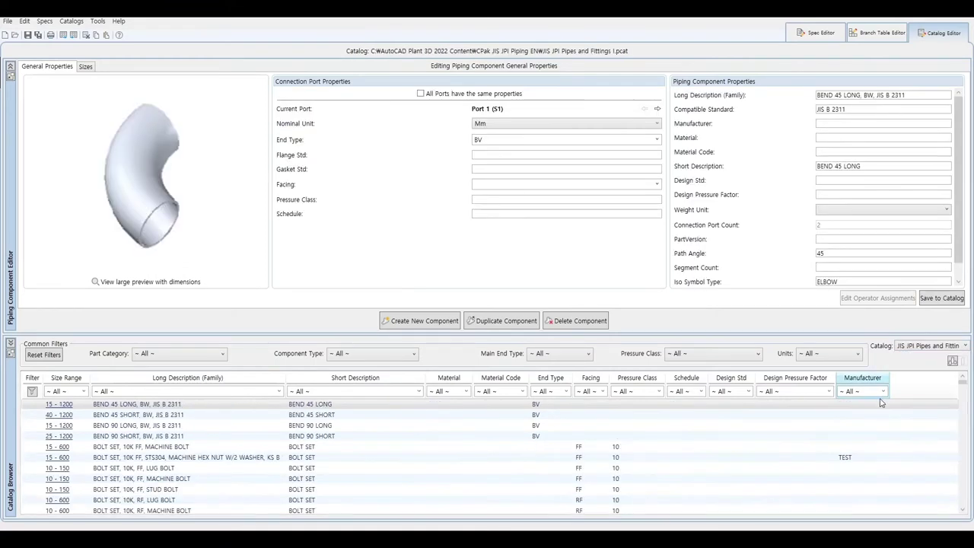
{"action": "left_click", "coordinate": [869, 393]}
- Filter to TEST-manufacturer parts and copy the TEST gasket, blind flange and bolt set
{"action": "left_click", "coordinate": [849, 423]}
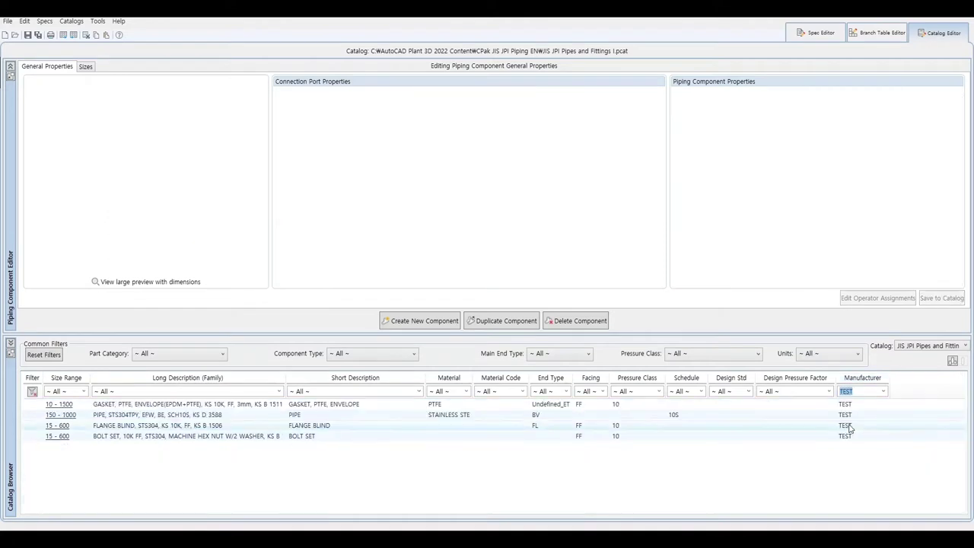
{"action": "left_click", "coordinate": [143, 405]}
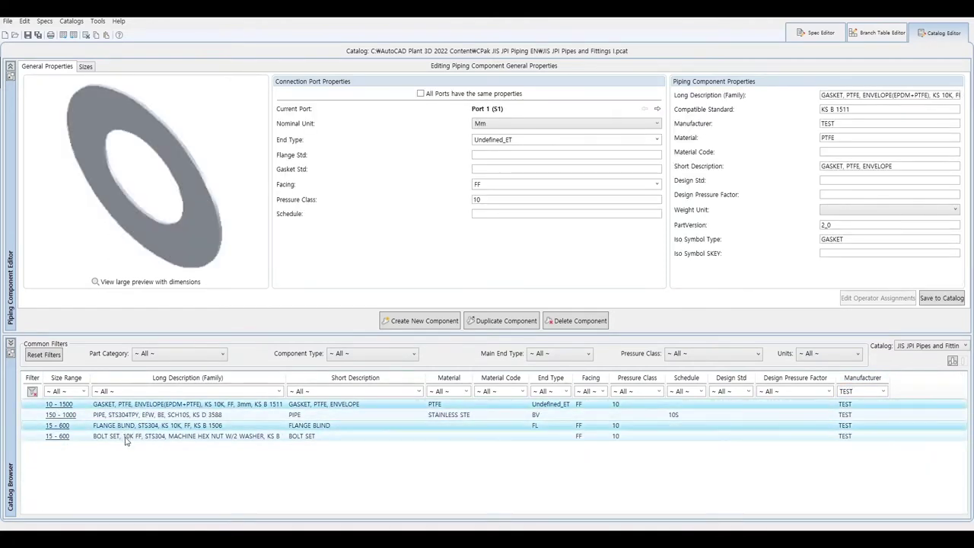
{"action": "right_click", "coordinate": [180, 440]}
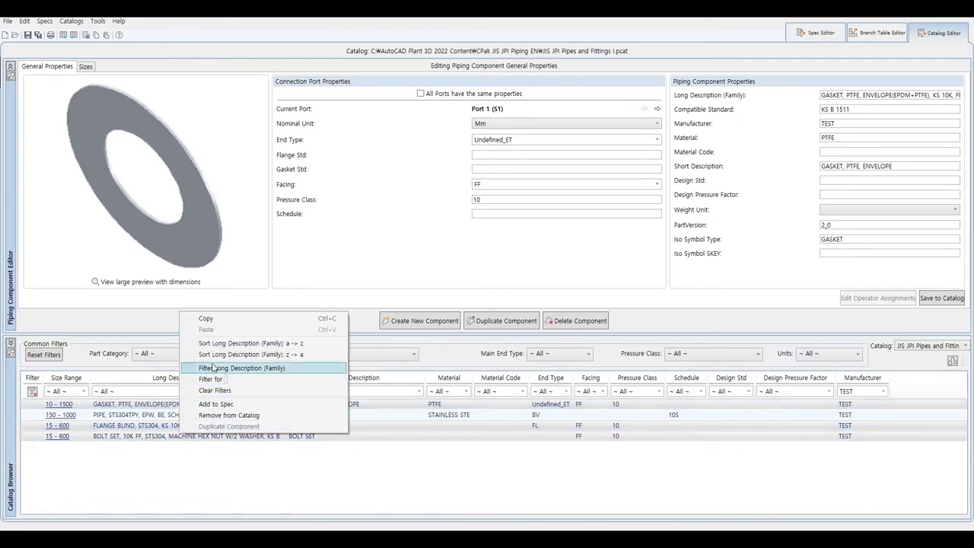
{"action": "left_click", "coordinate": [216, 320]}
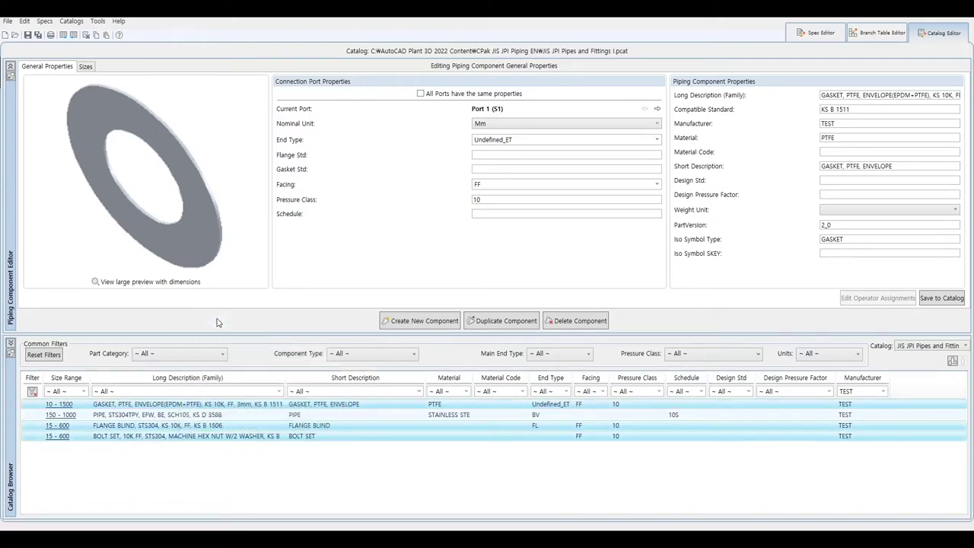
- Paste the copied parts into KS FITTING AND PIPE, then return to JIS JPI Pipes and Fittings
{"action": "left_click", "coordinate": [919, 349]}
{"action": "left_click", "coordinate": [916, 360]}
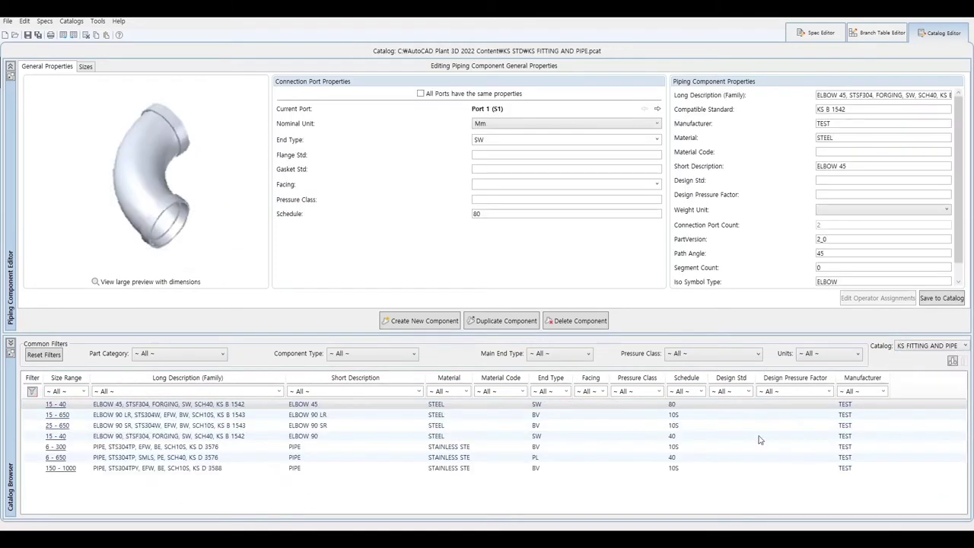
{"action": "right_click", "coordinate": [130, 505]}
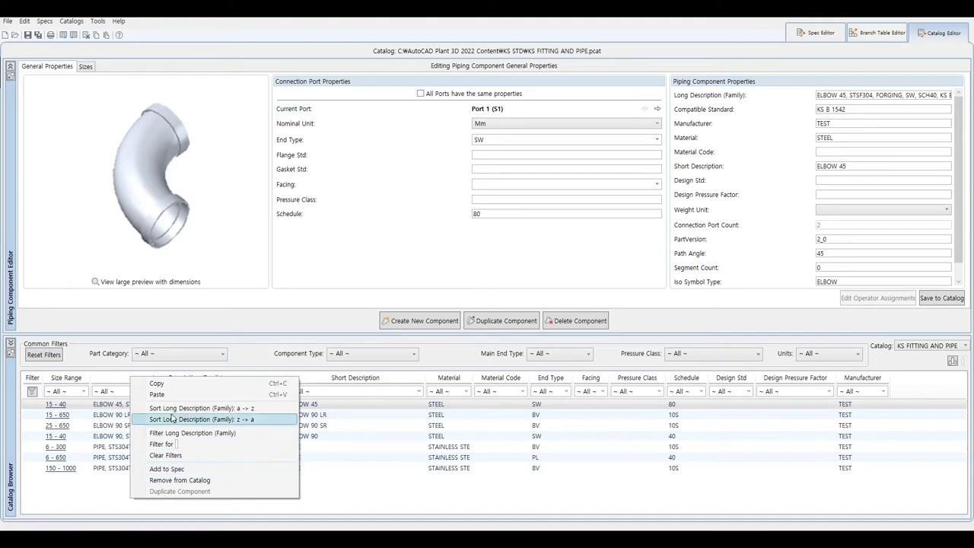
{"action": "left_click", "coordinate": [157, 395]}
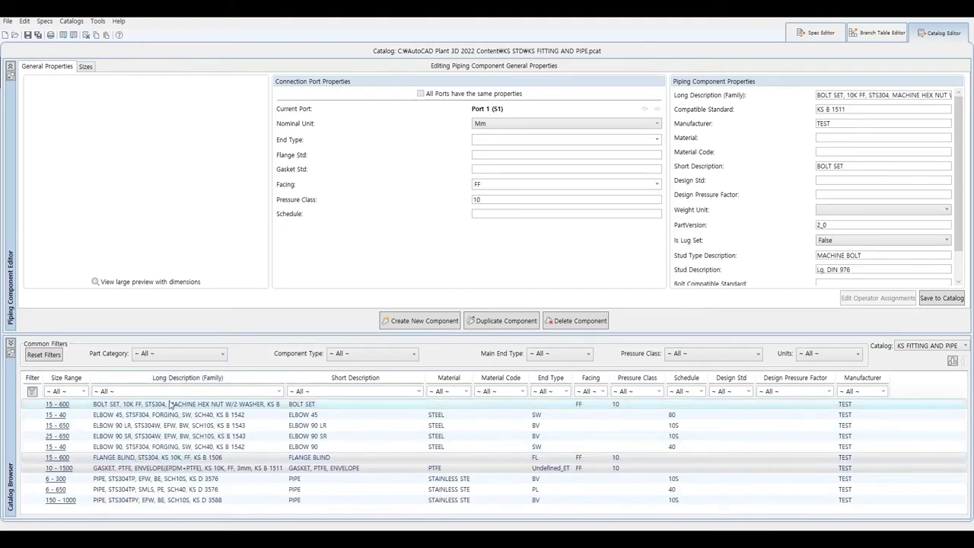
{"action": "left_click", "coordinate": [932, 348]}
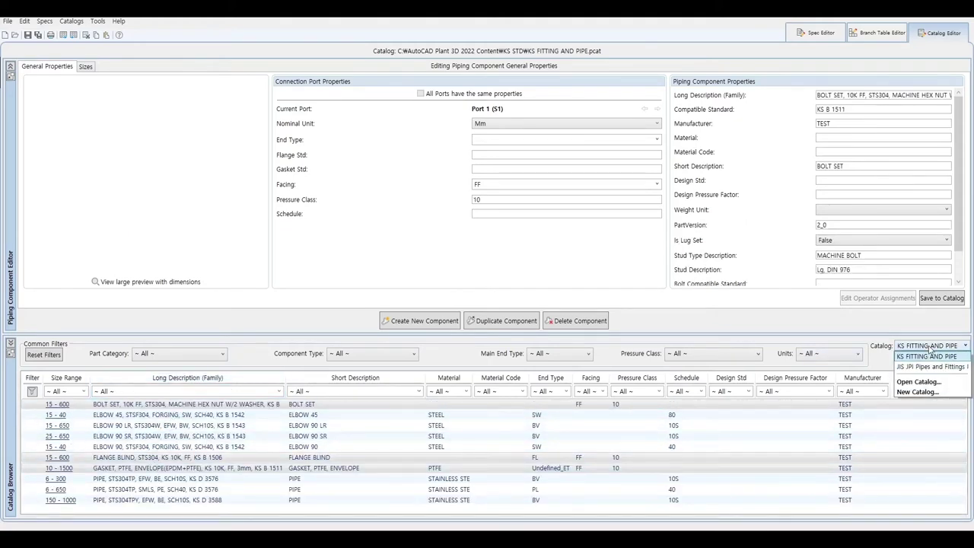
{"action": "left_click", "coordinate": [921, 368]}
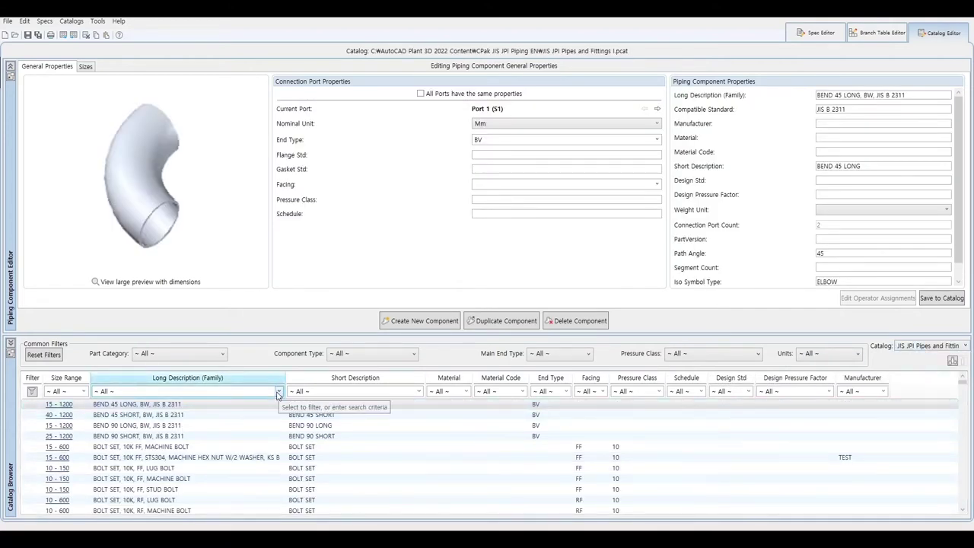
- Find the FLANGE SO rows and select the FLANGE SO, FF, JIS B 2290 slip-on flange
{"action": "scroll", "coordinate": [129, 458], "scroll_direction": "down", "scroll_amount": 3}
{"action": "scroll", "coordinate": [129, 457], "scroll_direction": "down", "scroll_amount": 2}
{"action": "scroll", "coordinate": [129, 458], "scroll_direction": "down", "scroll_amount": 3}
{"action": "scroll", "coordinate": [129, 457], "scroll_direction": "down", "scroll_amount": 3}
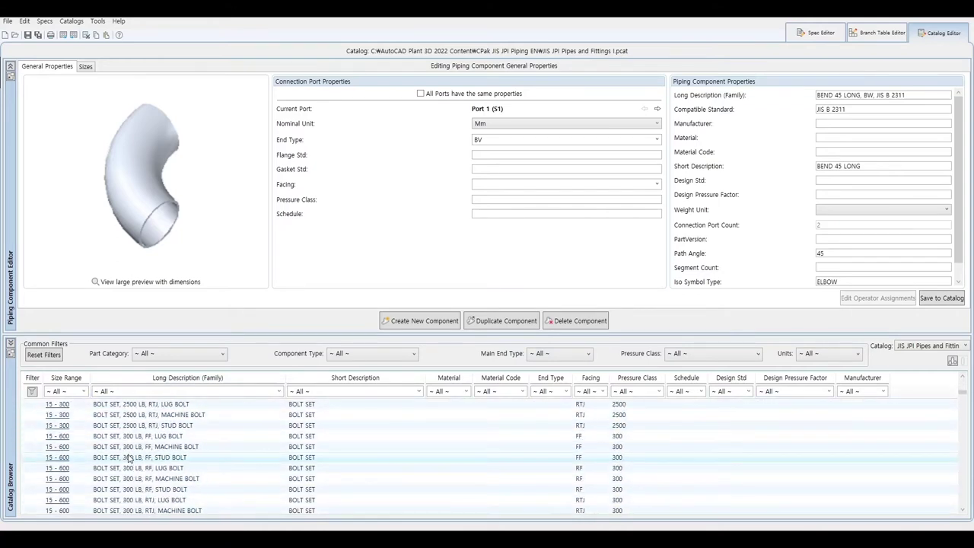
{"action": "scroll", "coordinate": [129, 458], "scroll_direction": "down", "scroll_amount": 2}
{"action": "scroll", "coordinate": [129, 458], "scroll_direction": "down", "scroll_amount": 3}
{"action": "scroll", "coordinate": [129, 461], "scroll_direction": "down", "scroll_amount": 3}
{"action": "scroll", "coordinate": [130, 468], "scroll_direction": "down", "scroll_amount": 3}
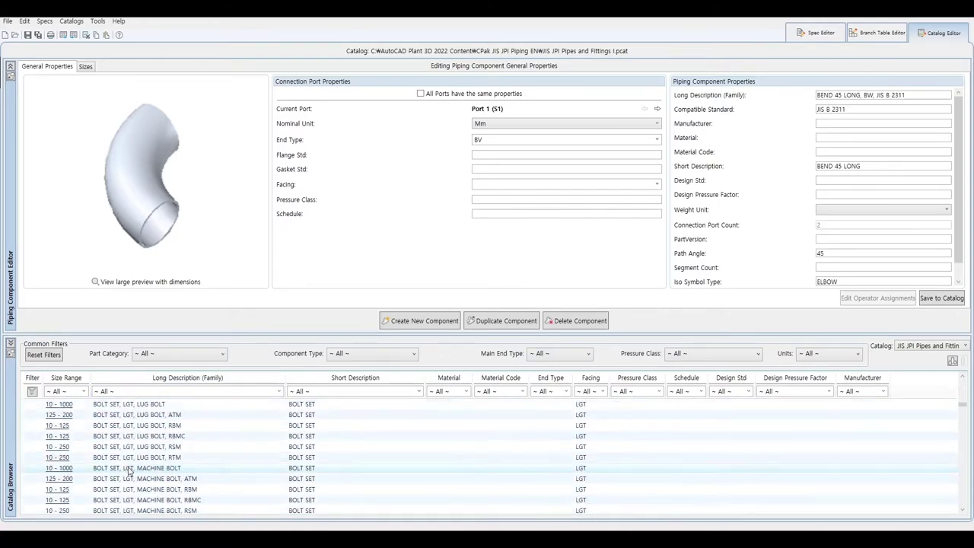
{"action": "scroll", "coordinate": [129, 472], "scroll_direction": "down", "scroll_amount": 3}
{"action": "scroll", "coordinate": [134, 476], "scroll_direction": "down", "scroll_amount": 3}
{"action": "scroll", "coordinate": [145, 483], "scroll_direction": "down", "scroll_amount": 3}
{"action": "scroll", "coordinate": [162, 493], "scroll_direction": "down", "scroll_amount": 3}
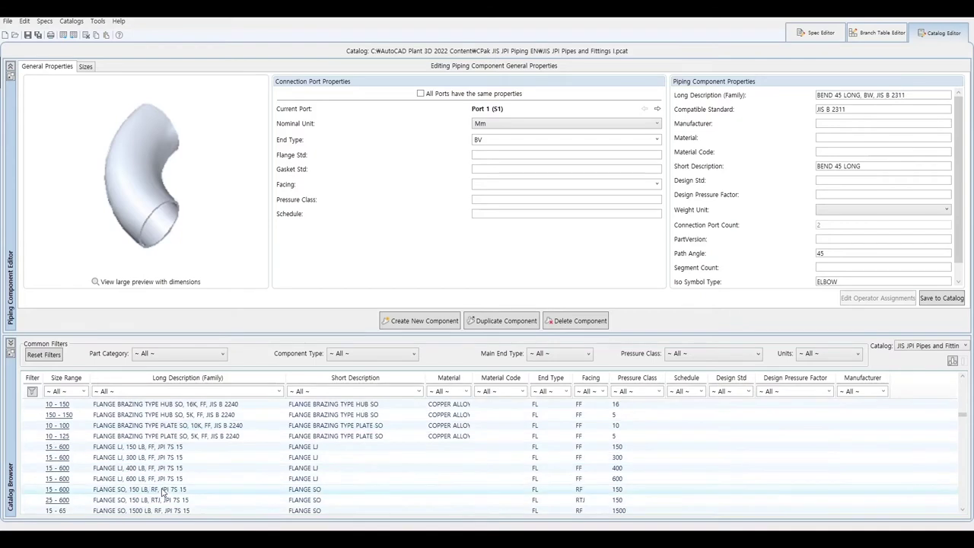
{"action": "scroll", "coordinate": [162, 493], "scroll_direction": "down", "scroll_amount": 3}
{"action": "scroll", "coordinate": [161, 493], "scroll_direction": "down", "scroll_amount": 3}
{"action": "scroll", "coordinate": [160, 492], "scroll_direction": "down", "scroll_amount": 3}
{"action": "scroll", "coordinate": [153, 495], "scroll_direction": "down", "scroll_amount": 3}
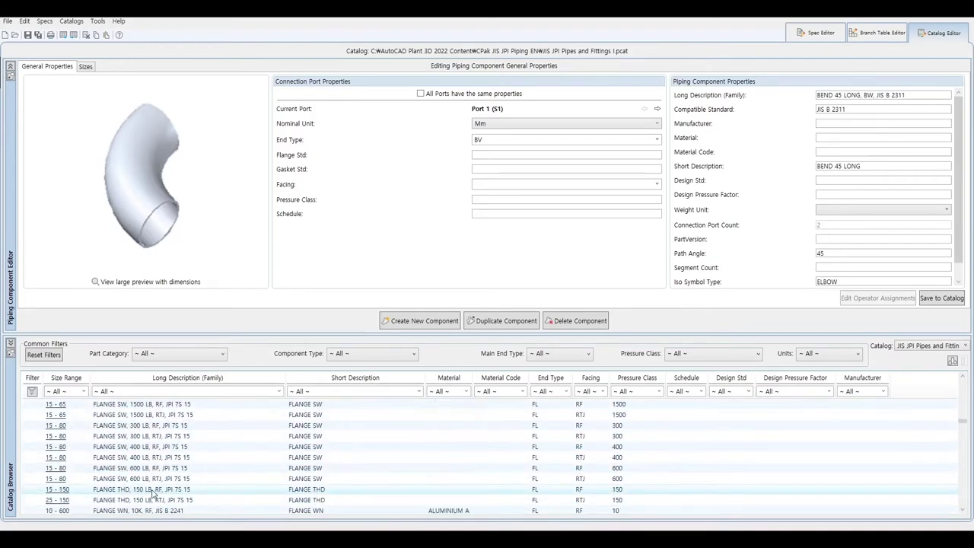
{"action": "scroll", "coordinate": [149, 472], "scroll_direction": "up", "scroll_amount": 2}
{"action": "left_click", "coordinate": [139, 437]}
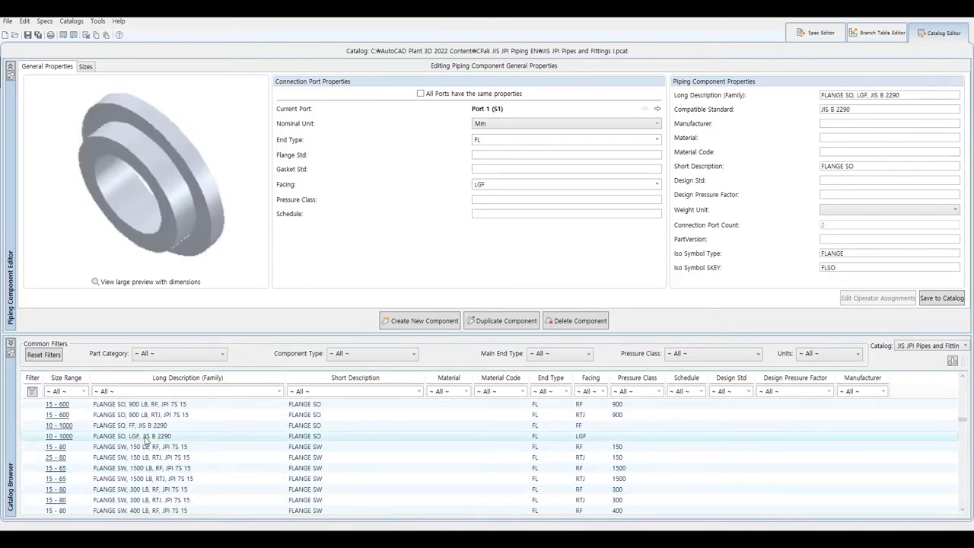
{"action": "left_click", "coordinate": [156, 426]}
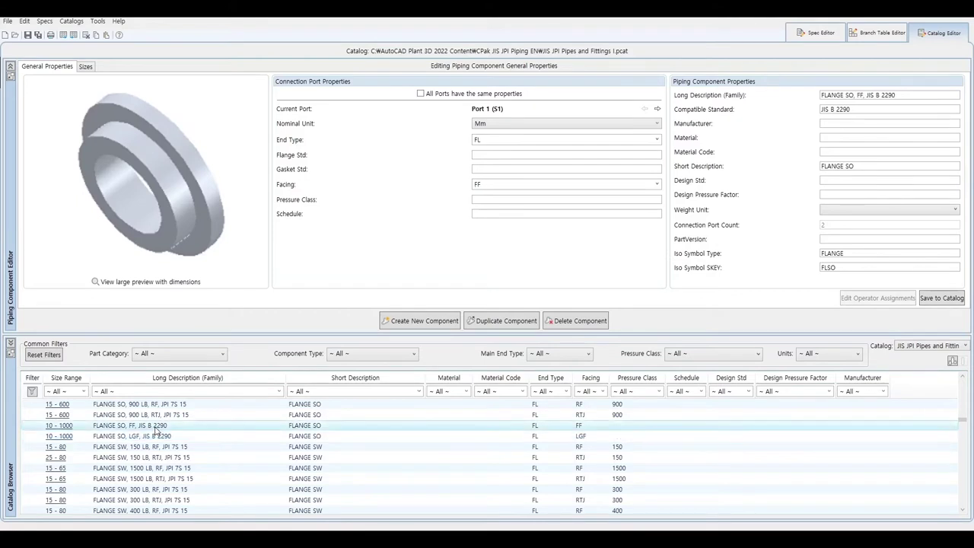
{"action": "left_click", "coordinate": [923, 348]}
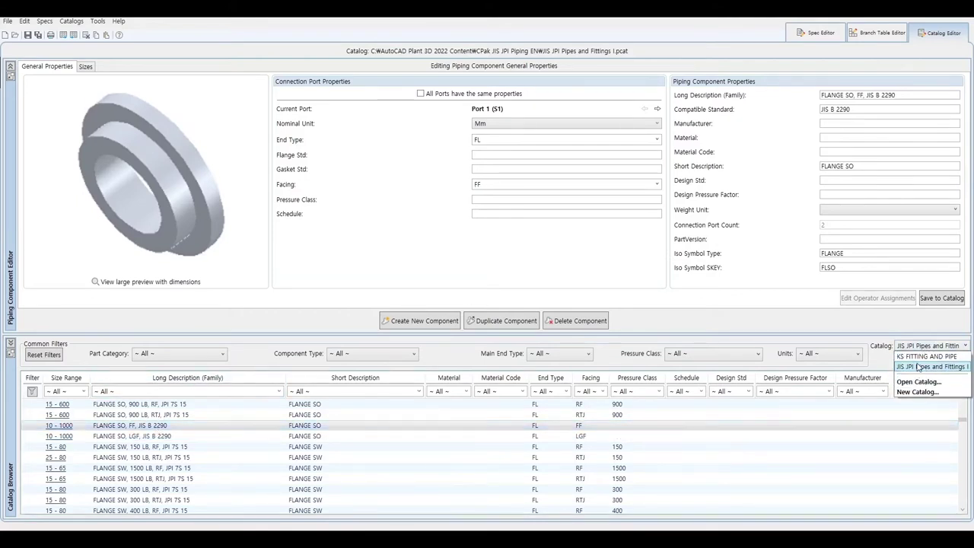
- Open JIS Pipes and Fittings II.pcat from the CPak JIS JPI Piping EN folder
{"action": "left_click", "coordinate": [915, 389]}
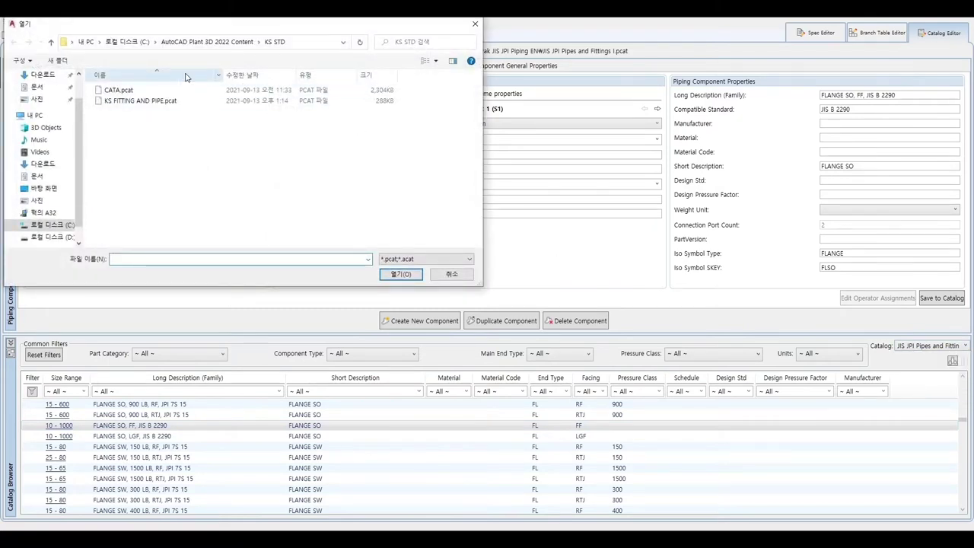
{"action": "left_click", "coordinate": [218, 42]}
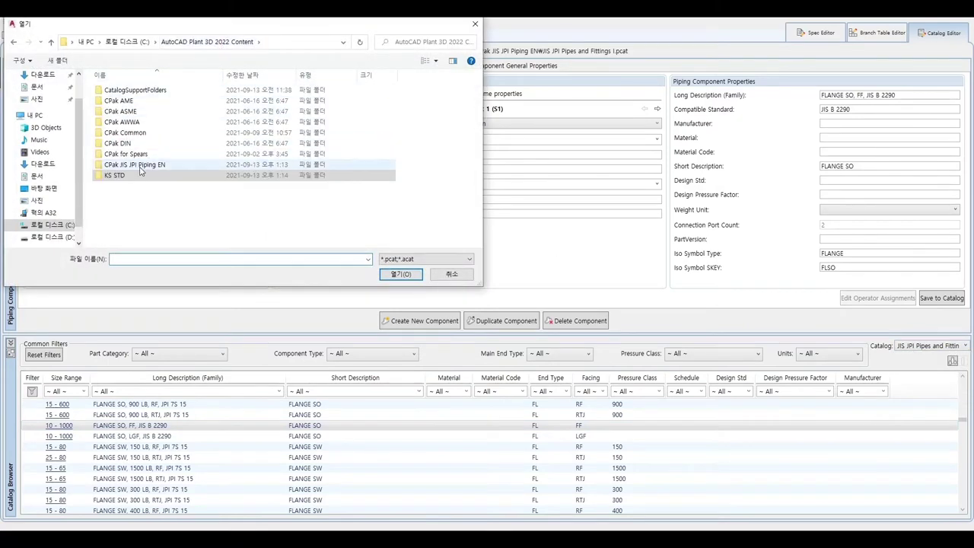
{"action": "double_click", "coordinate": [137, 164]}
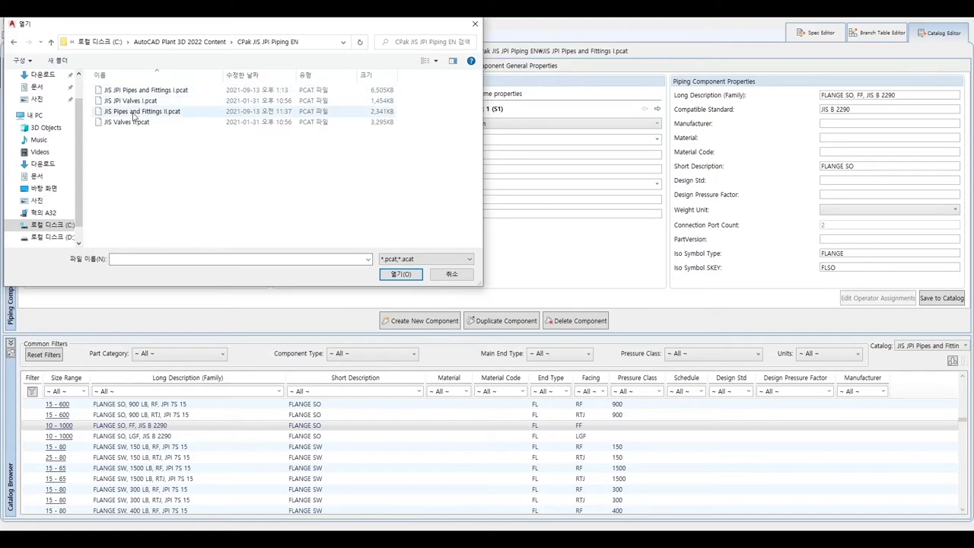
{"action": "left_click", "coordinate": [133, 112]}
{"action": "left_click", "coordinate": [401, 274]}
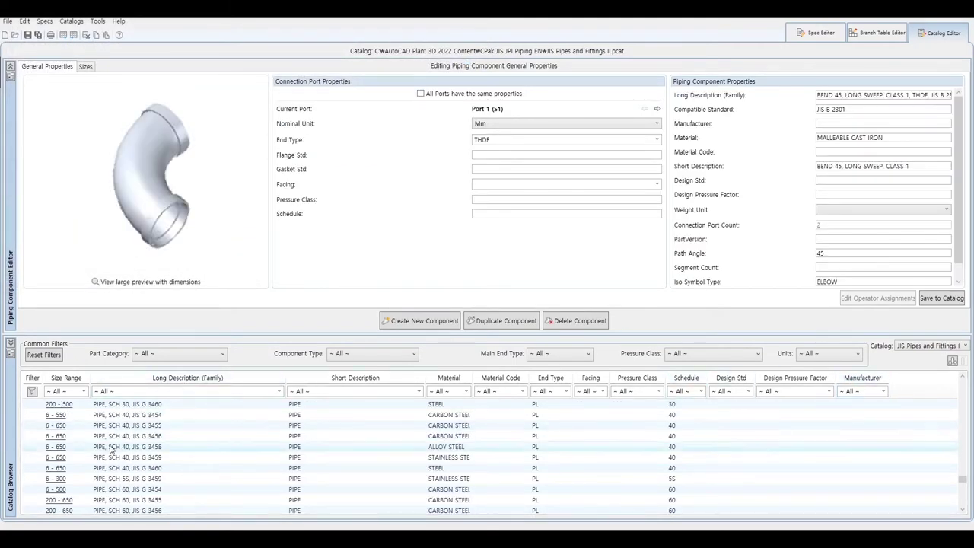
- Scroll the catalog list to bring the FLANGE SOH flanges into view
{"action": "scroll", "coordinate": [119, 451], "scroll_direction": "down", "scroll_amount": 4}
{"action": "scroll", "coordinate": [120, 450], "scroll_direction": "down", "scroll_amount": 3}
{"action": "scroll", "coordinate": [122, 449], "scroll_direction": "down", "scroll_amount": 2}
{"action": "scroll", "coordinate": [123, 450], "scroll_direction": "down", "scroll_amount": 2}
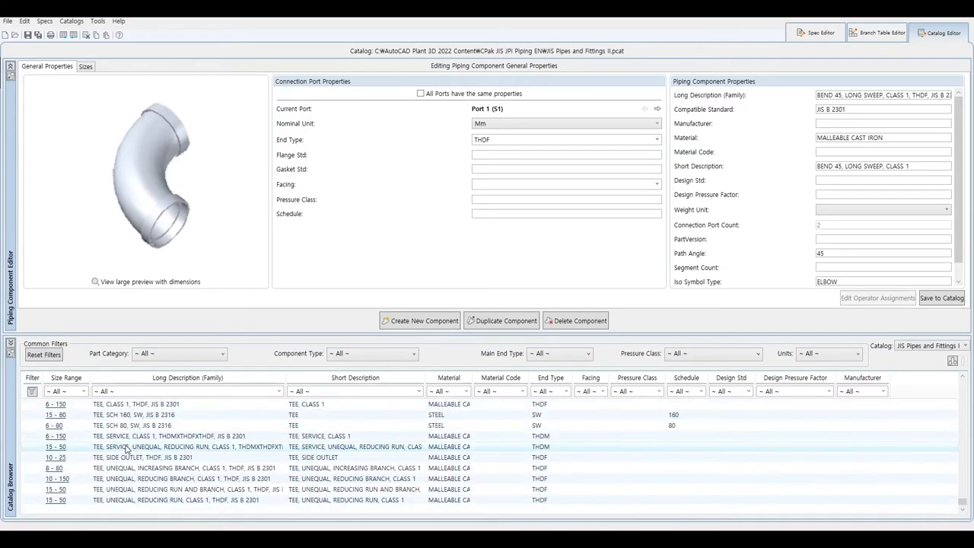
{"action": "scroll", "coordinate": [127, 449], "scroll_direction": "up", "scroll_amount": 5}
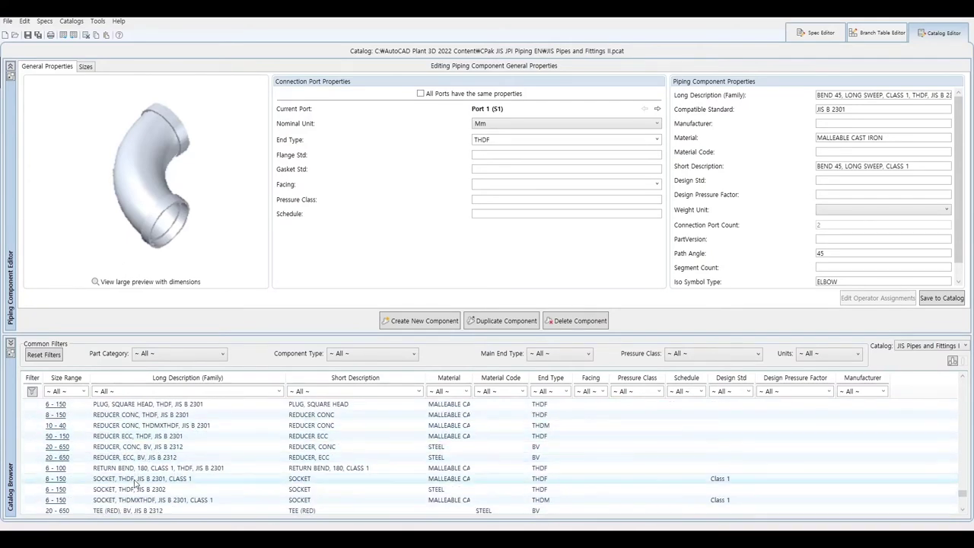
{"action": "scroll", "coordinate": [135, 482], "scroll_direction": "up", "scroll_amount": 2}
{"action": "scroll", "coordinate": [135, 482], "scroll_direction": "up", "scroll_amount": 2}
{"action": "scroll", "coordinate": [136, 482], "scroll_direction": "up", "scroll_amount": 2}
{"action": "scroll", "coordinate": [136, 482], "scroll_direction": "up", "scroll_amount": 2}
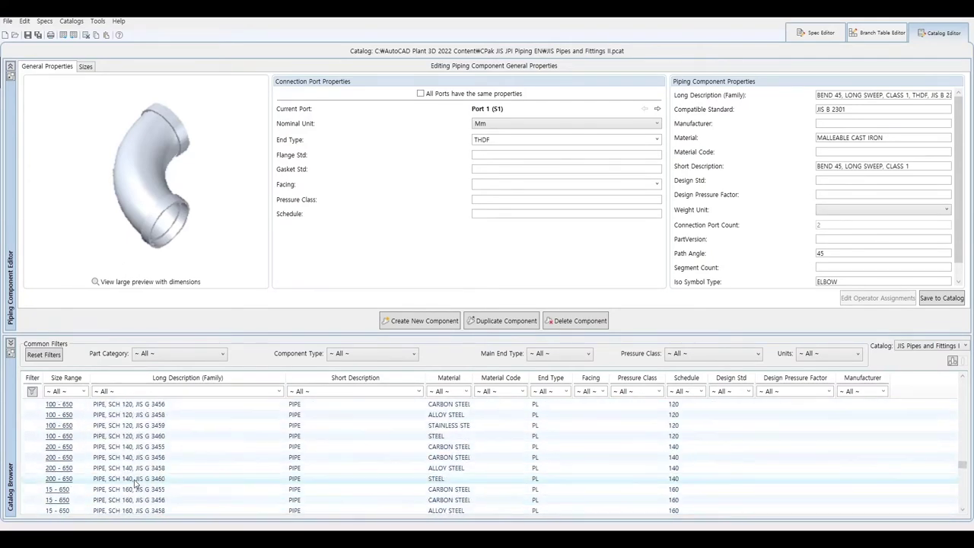
{"action": "scroll", "coordinate": [135, 481], "scroll_direction": "up", "scroll_amount": 2}
{"action": "scroll", "coordinate": [136, 482], "scroll_direction": "up", "scroll_amount": 3}
{"action": "scroll", "coordinate": [135, 482], "scroll_direction": "up", "scroll_amount": 2}
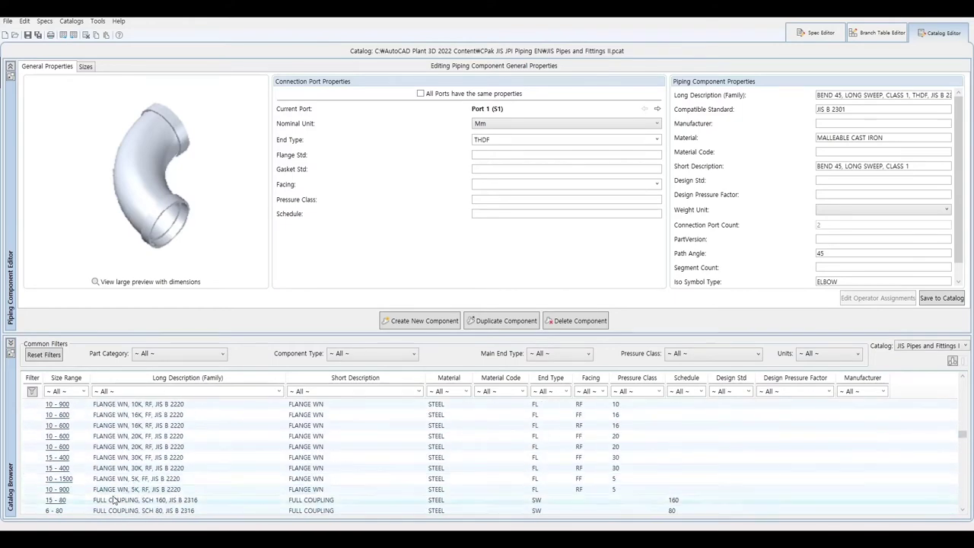
{"action": "scroll", "coordinate": [134, 482], "scroll_direction": "up", "scroll_amount": 2}
{"action": "scroll", "coordinate": [134, 479], "scroll_direction": "up", "scroll_amount": 2}
{"action": "scroll", "coordinate": [135, 458], "scroll_direction": "up", "scroll_amount": 2}
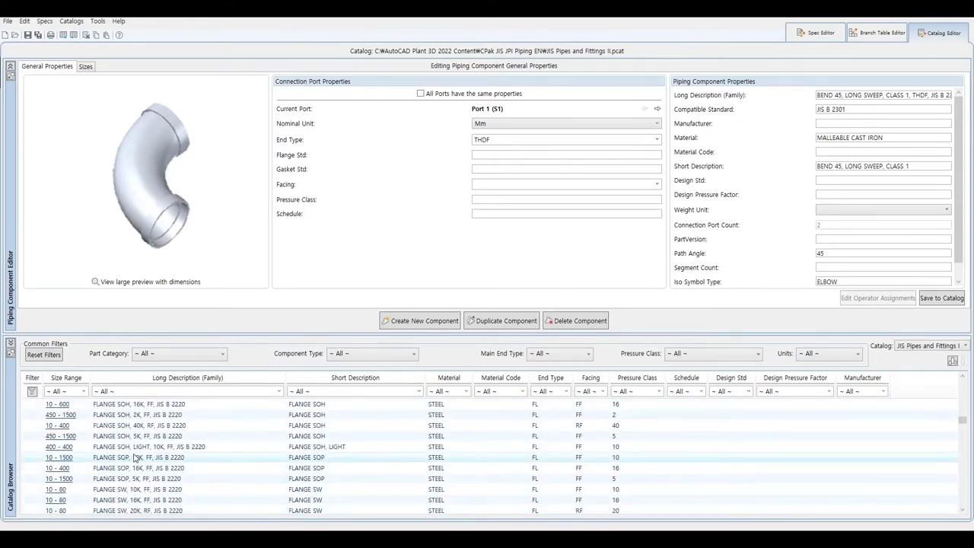
{"action": "scroll", "coordinate": [136, 458], "scroll_direction": "up", "scroll_amount": 1}
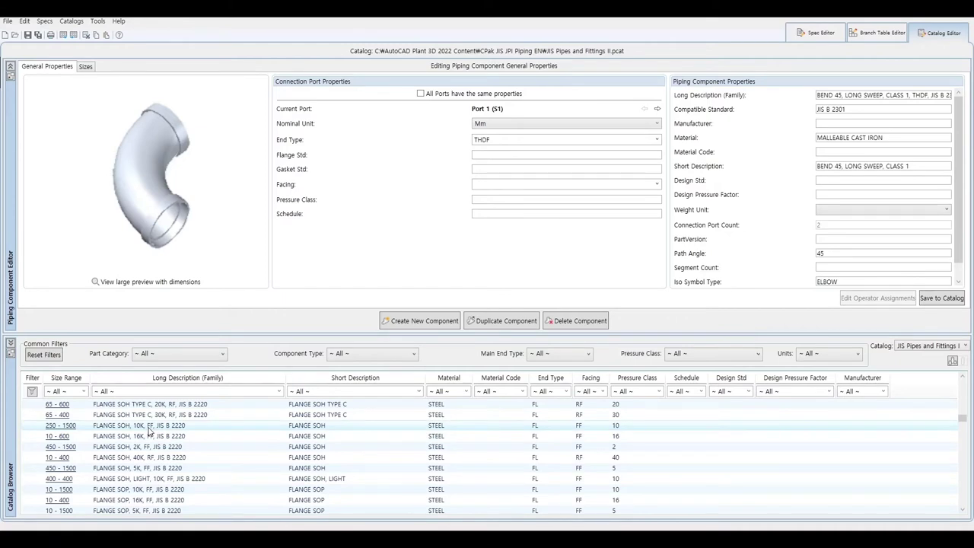
- Duplicate FLANGE SOH, 16K, FF as family FLANGE, STS304, KS 10K, SO, FF, KS B 1506
{"action": "left_click", "coordinate": [148, 428]}
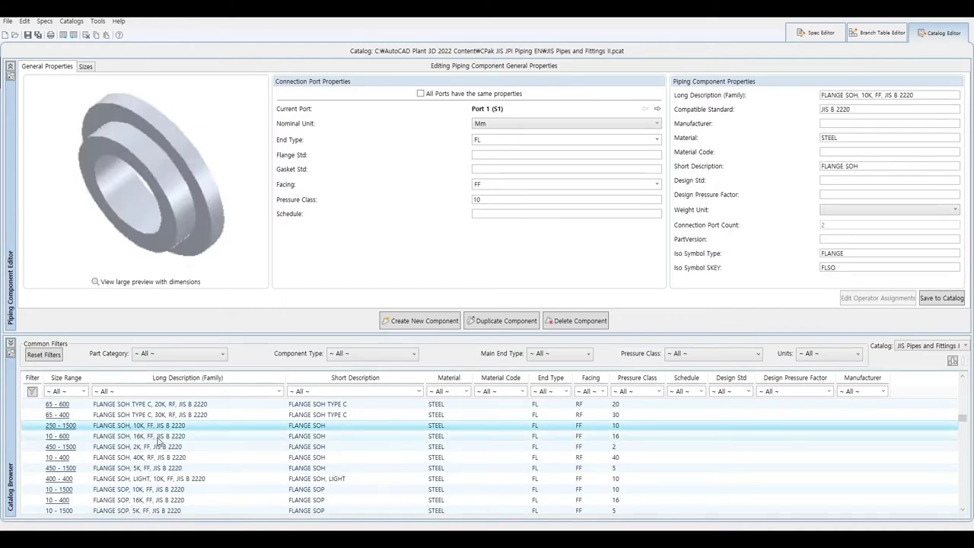
{"action": "left_click", "coordinate": [158, 437]}
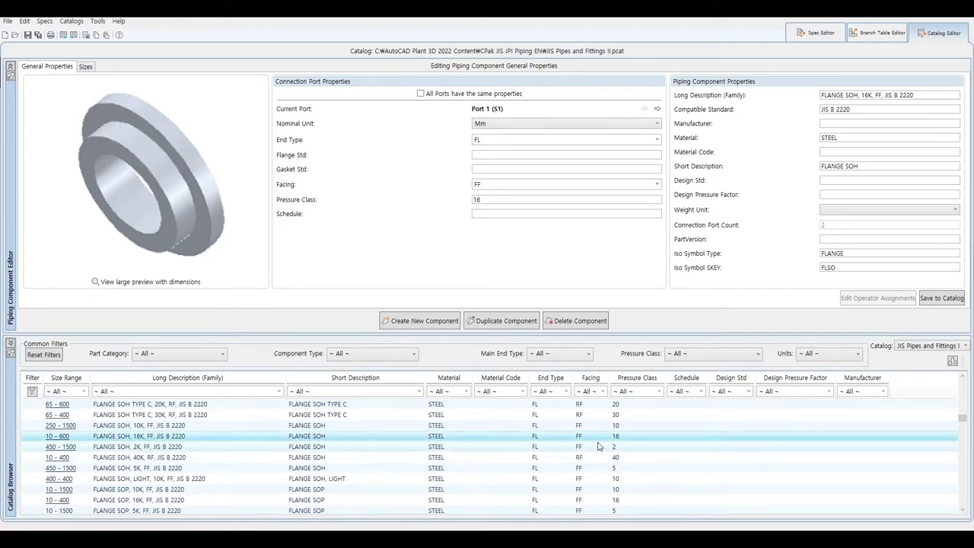
{"action": "left_click", "coordinate": [504, 321]}
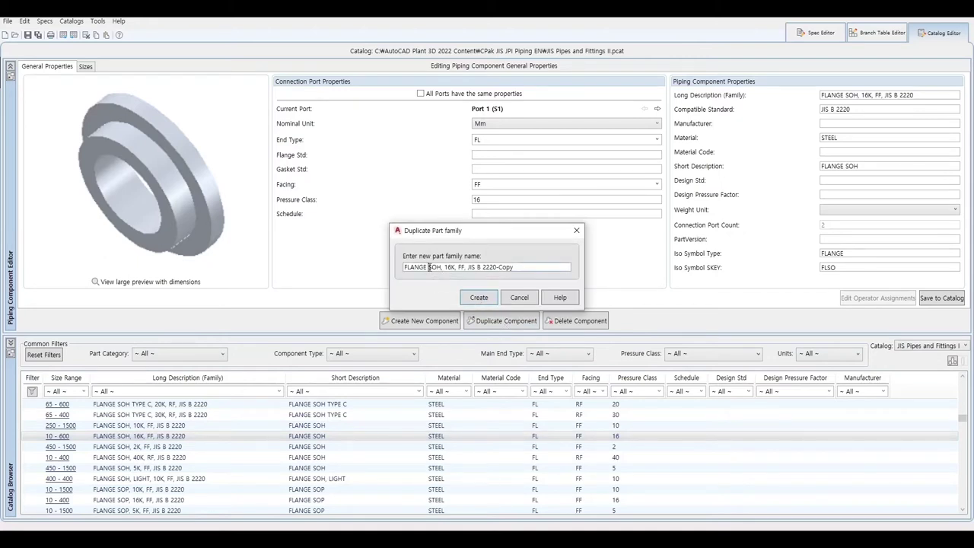
{"action": "left_click_drag", "start_coordinate": [429, 268], "coordinate": [575, 271]}
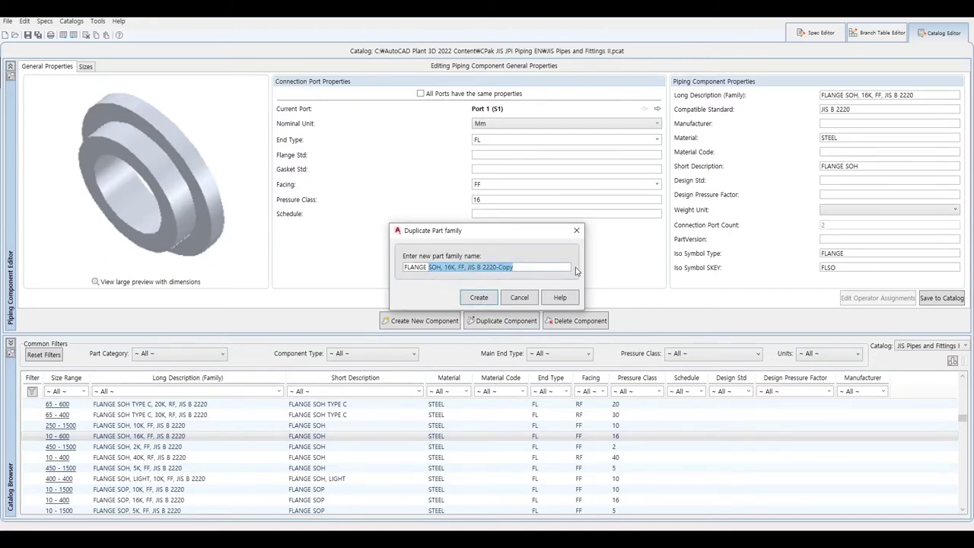
{"action": "key", "text": "BackSpace"}
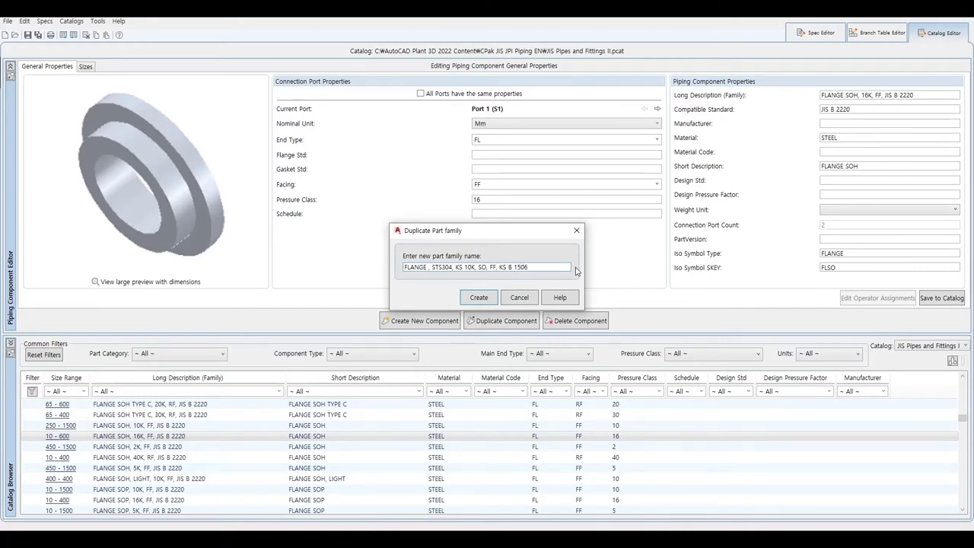
{"action": "left_click", "coordinate": [488, 301]}
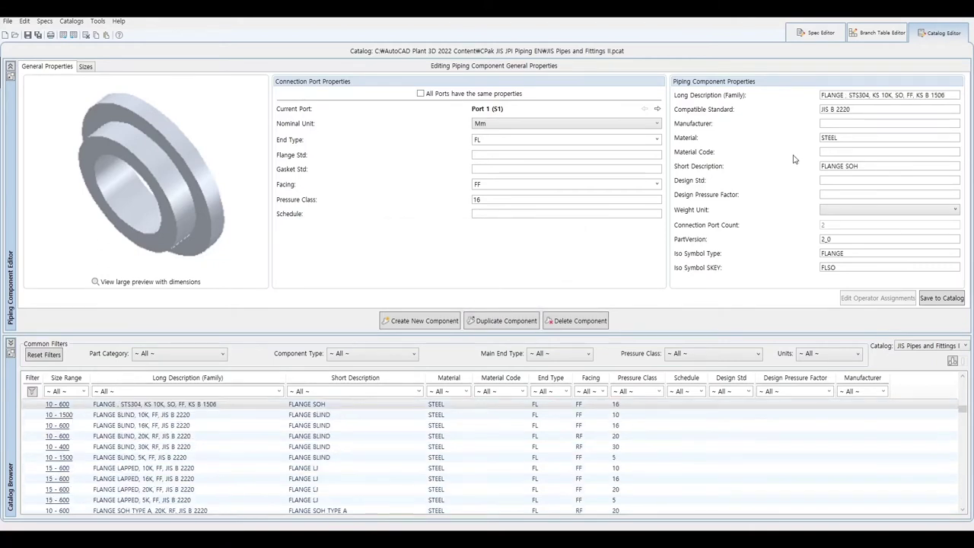
- Replace compatible standard JIS B 2220 with KS B 1506 and enter manufacturer TEST
{"action": "left_click_drag", "start_coordinate": [916, 95], "coordinate": [962, 96]}
{"action": "key", "text": "ctrl+c"}
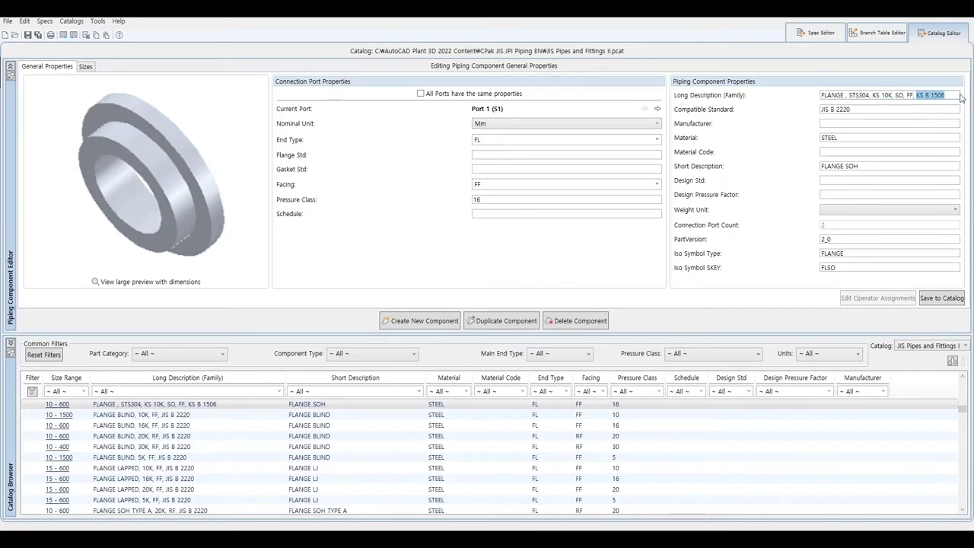
{"action": "left_click_drag", "start_coordinate": [861, 110], "coordinate": [798, 114]}
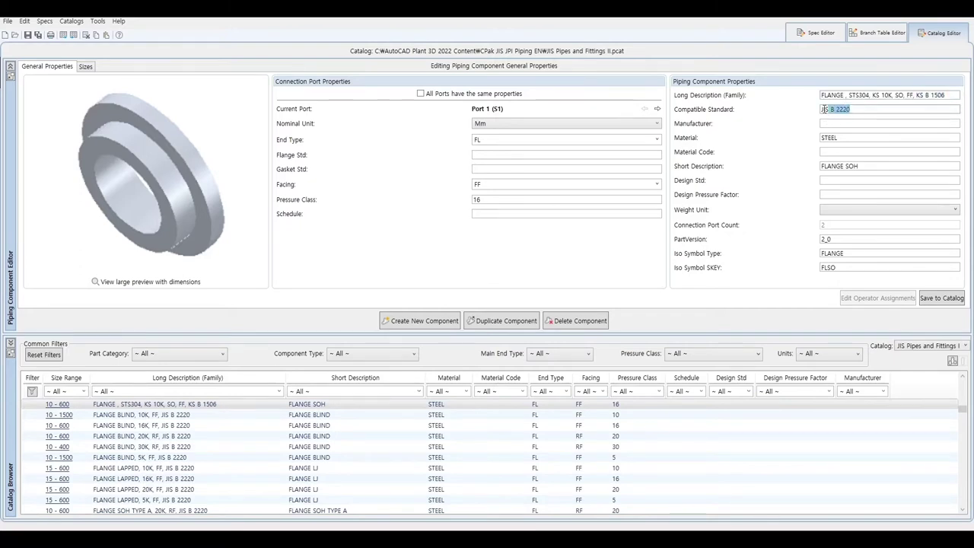
{"action": "key", "text": "ctrl+v"}
{"action": "left_click", "coordinate": [838, 124]}
{"action": "left_click", "coordinate": [853, 138]}
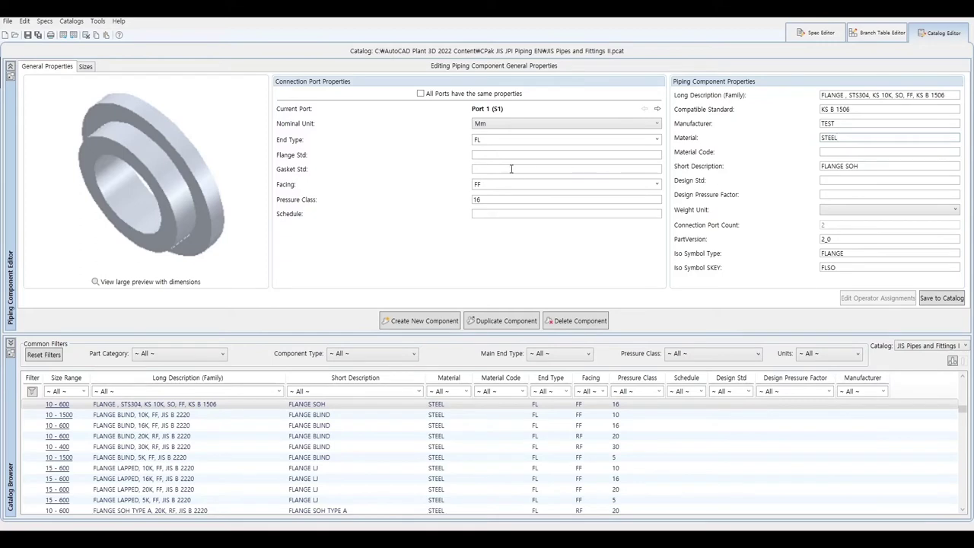
- Set port 1's pressure class to 10 and replace the STEEL material with stainless steel
{"action": "left_click", "coordinate": [506, 201]}
{"action": "key", "text": "BackSpace"}
{"action": "type", "text": "0"}
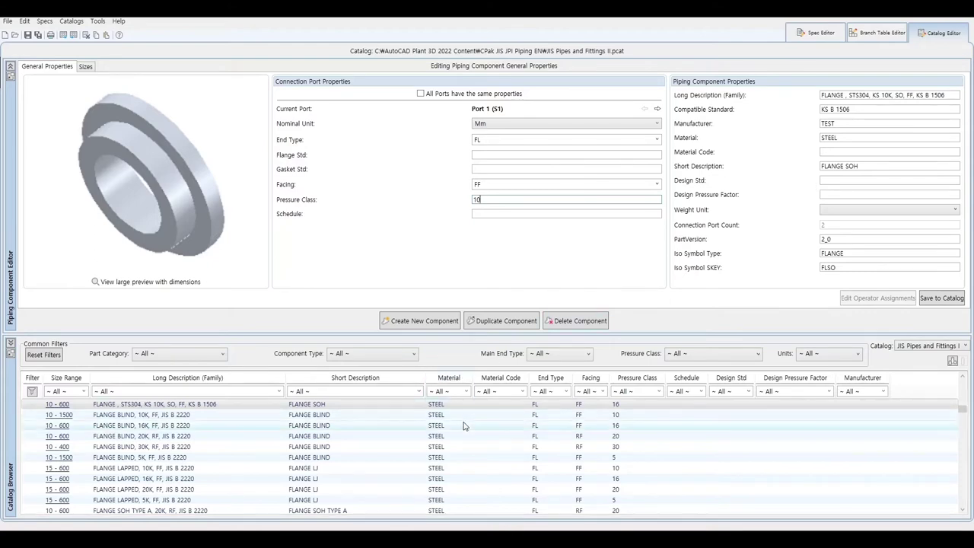
{"action": "scroll", "coordinate": [467, 434], "scroll_direction": "down", "scroll_amount": 3}
{"action": "scroll", "coordinate": [467, 433], "scroll_direction": "down", "scroll_amount": 3}
{"action": "scroll", "coordinate": [467, 434], "scroll_direction": "down", "scroll_amount": 3}
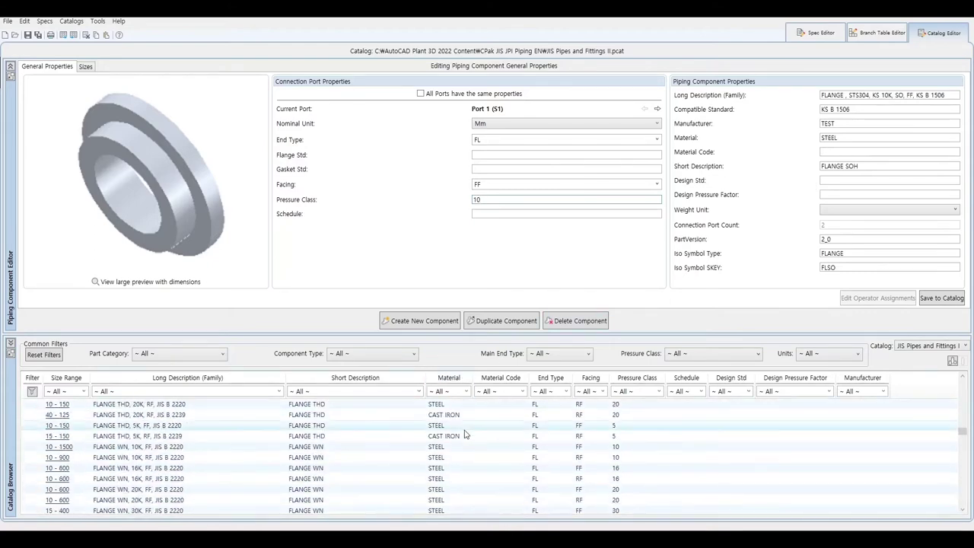
{"action": "scroll", "coordinate": [466, 434], "scroll_direction": "down", "scroll_amount": 5}
{"action": "scroll", "coordinate": [467, 434], "scroll_direction": "down", "scroll_amount": 5}
{"action": "scroll", "coordinate": [472, 432], "scroll_direction": "down", "scroll_amount": 5}
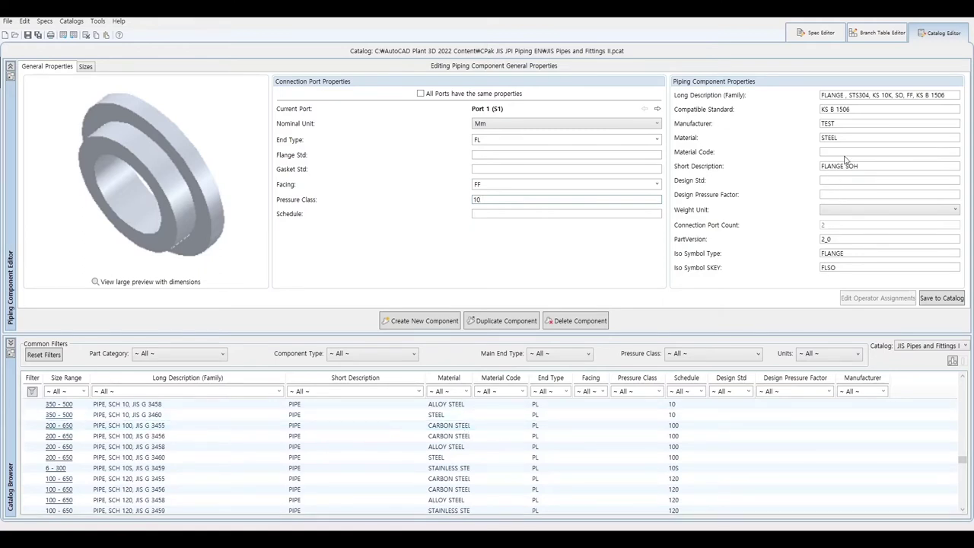
{"action": "left_click_drag", "start_coordinate": [854, 140], "coordinate": [816, 139]}
{"action": "type", "text": "STAINLESS"}
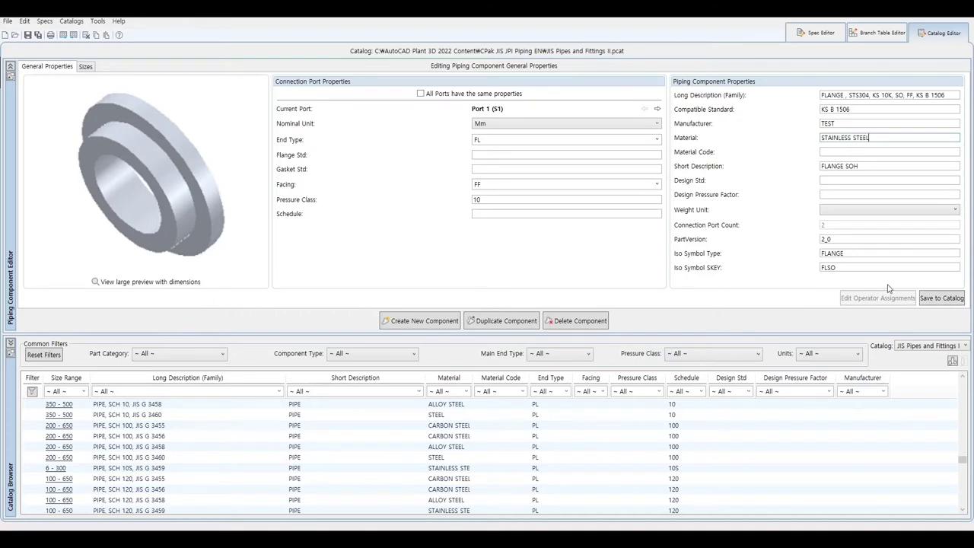
- Change port 2's pressure class from 16 to 10 and save the family to the catalog
{"action": "left_click", "coordinate": [658, 109]}
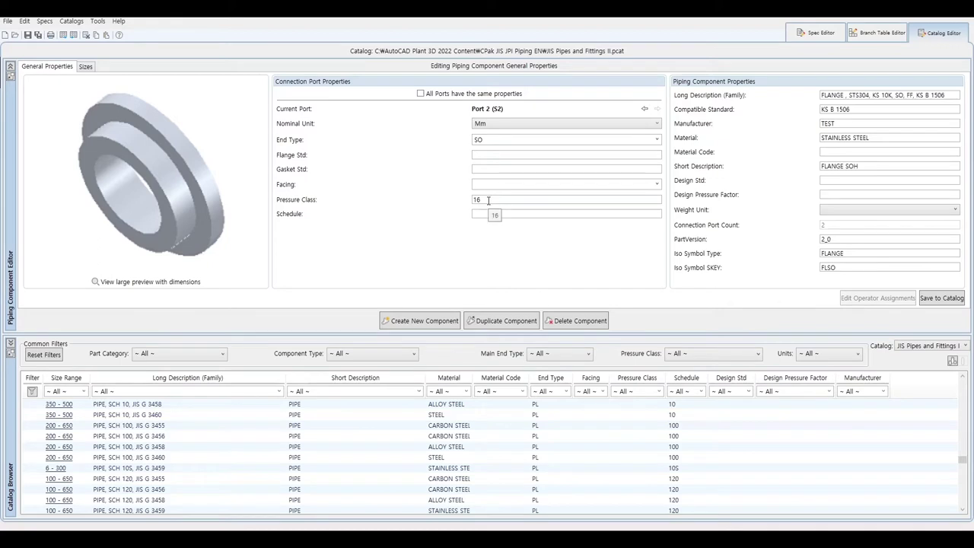
{"action": "left_click_drag", "start_coordinate": [489, 200], "coordinate": [457, 204]}
{"action": "type", "text": "10"}
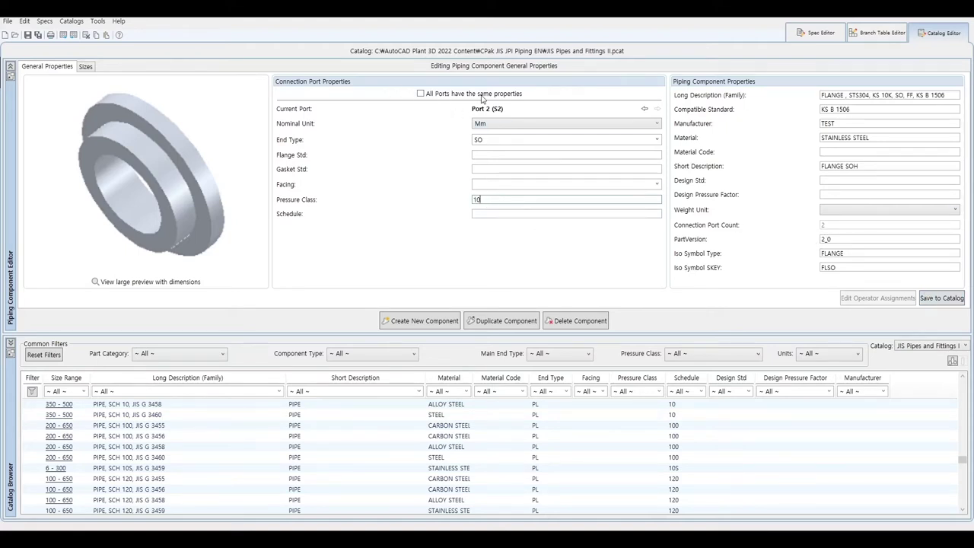
{"action": "left_click", "coordinate": [644, 111]}
{"action": "left_click", "coordinate": [644, 111]}
{"action": "left_click", "coordinate": [942, 299]}
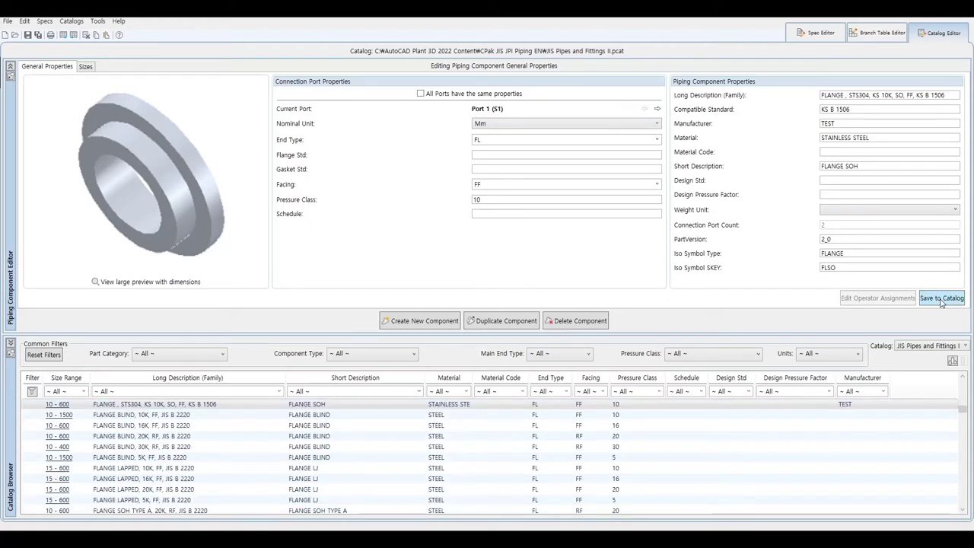
- Copy the STS304 KS B 1506 slip-on flange and paste it into KS FITTING AND PIPE
{"action": "right_click", "coordinate": [193, 407]}
{"action": "left_click", "coordinate": [213, 414]}
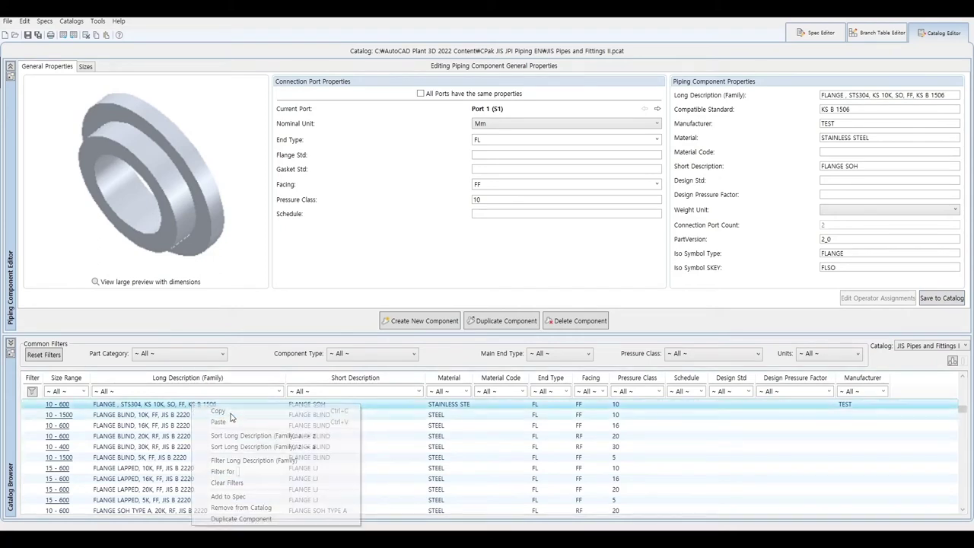
{"action": "left_click", "coordinate": [935, 353]}
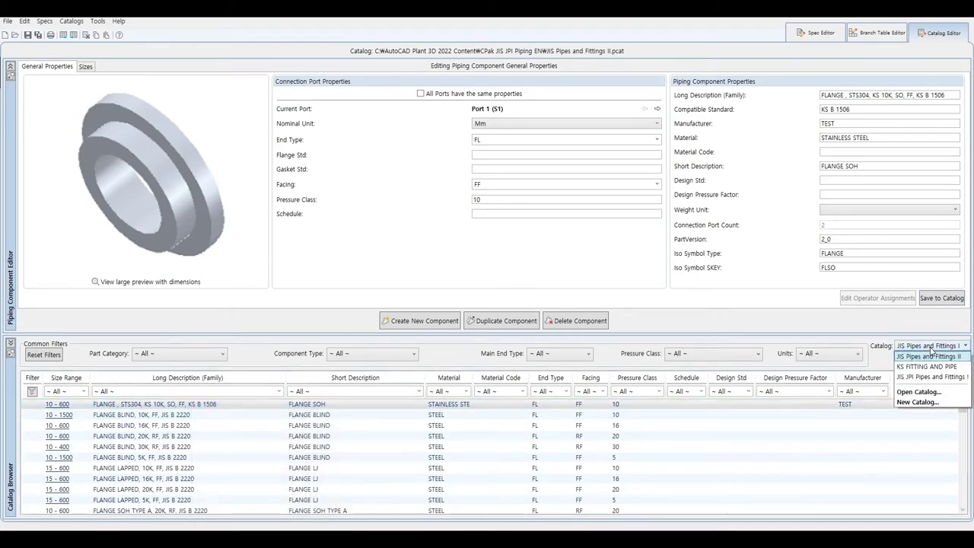
{"action": "left_click", "coordinate": [927, 367]}
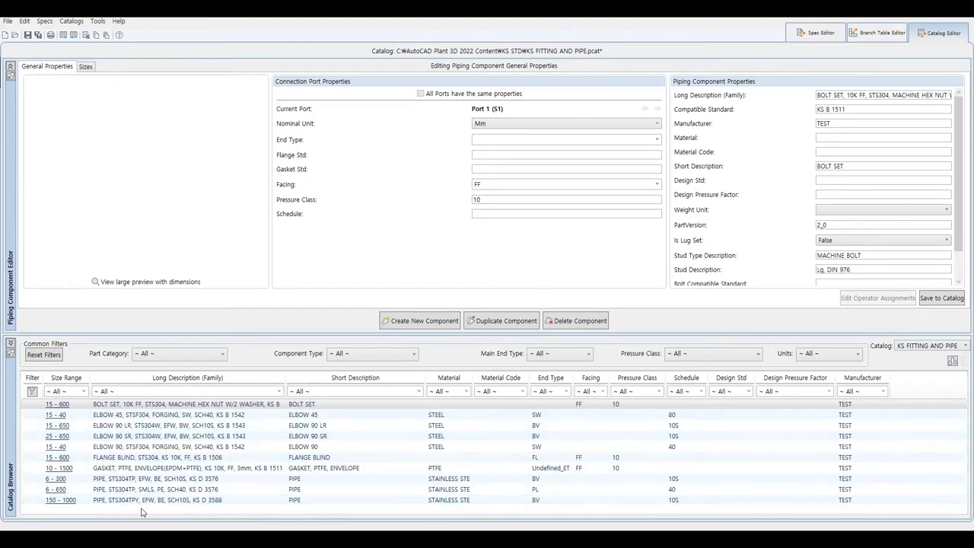
{"action": "right_click", "coordinate": [245, 510]}
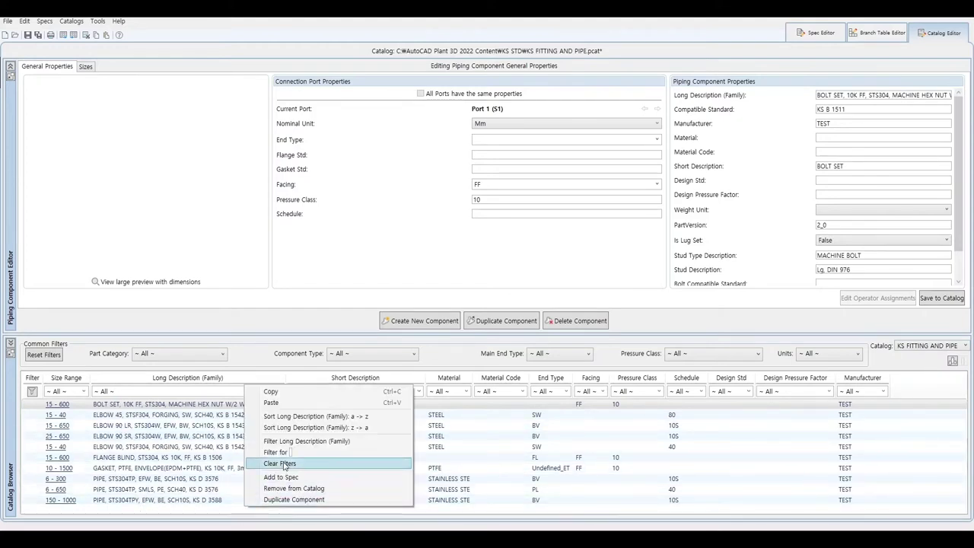
{"action": "left_click", "coordinate": [271, 403]}
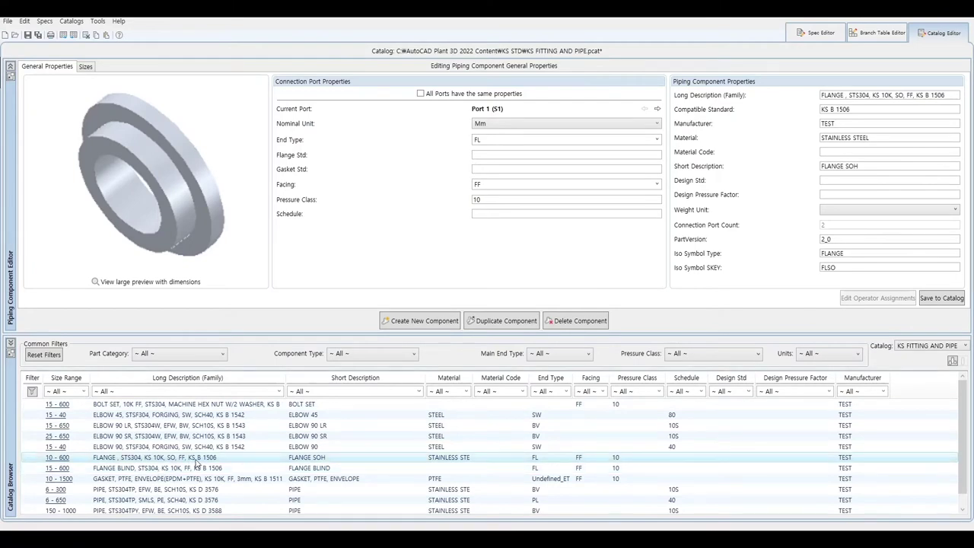
{"action": "left_click", "coordinate": [85, 67]}
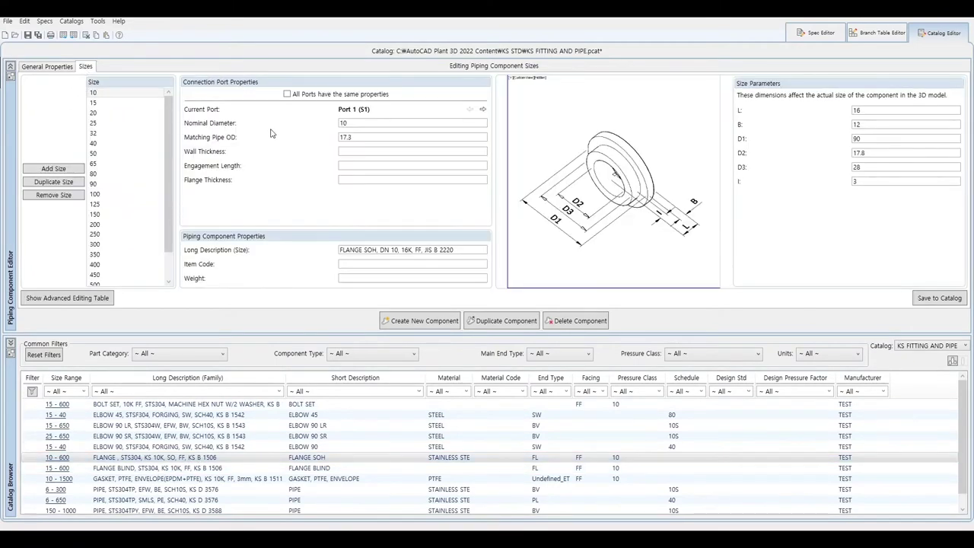
- Review the DN 15, 20 and 25 flange dimensions, then save the KS FITTING AND PIPE catalog
{"action": "left_click", "coordinate": [106, 105]}
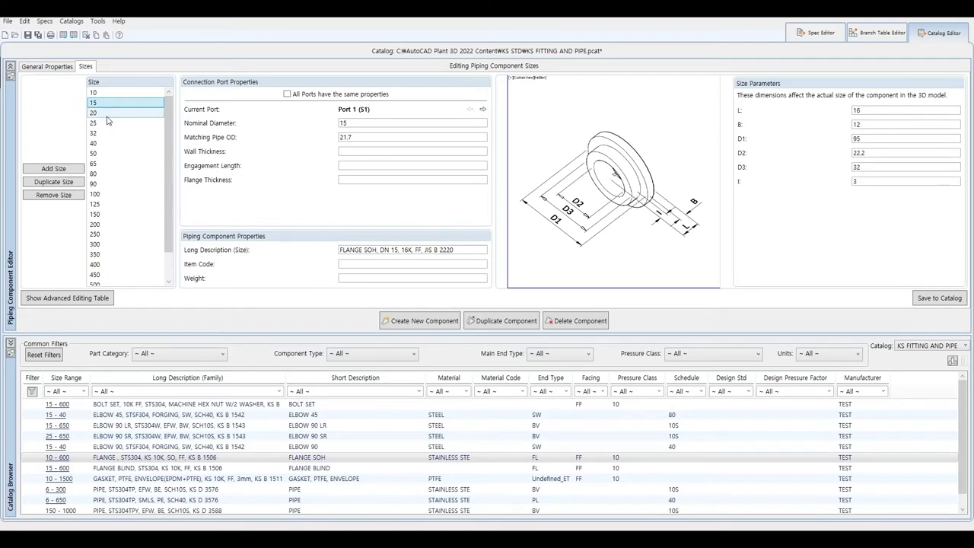
{"action": "left_click", "coordinate": [107, 113]}
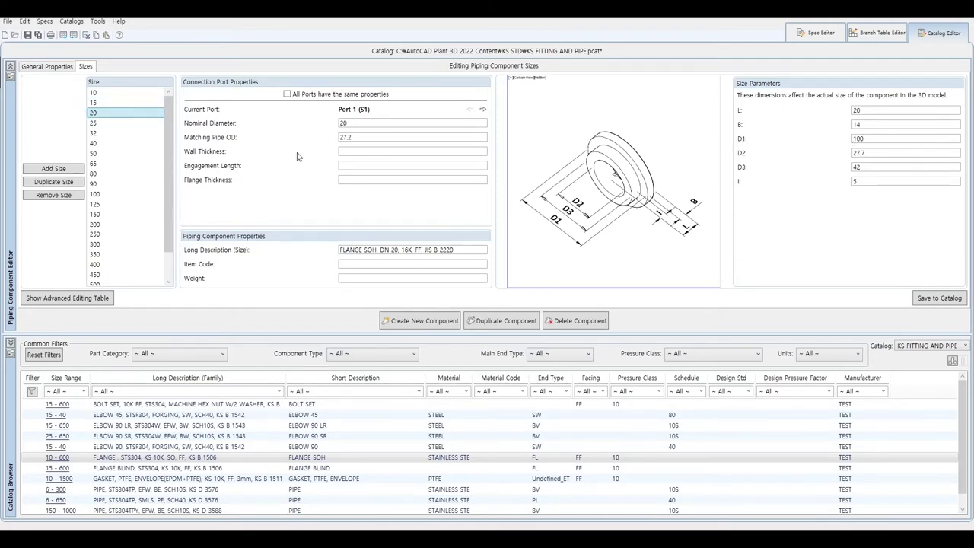
{"action": "left_click", "coordinate": [111, 126]}
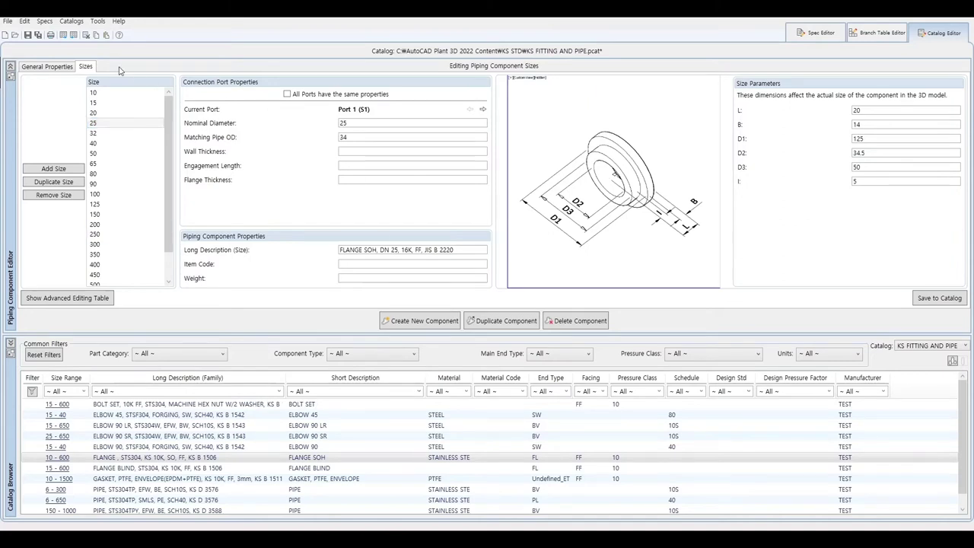
{"action": "left_click", "coordinate": [38, 36]}
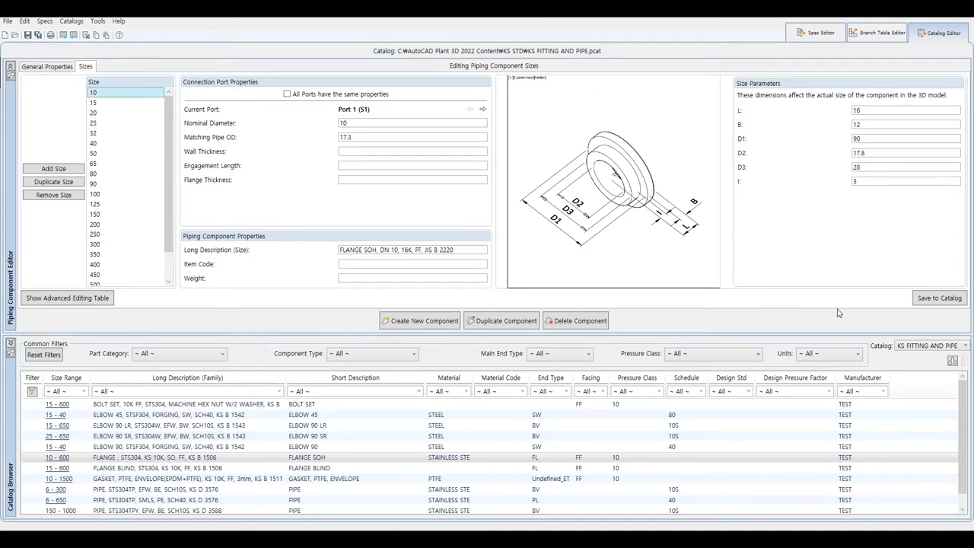
{"action": "left_click", "coordinate": [71, 21]}
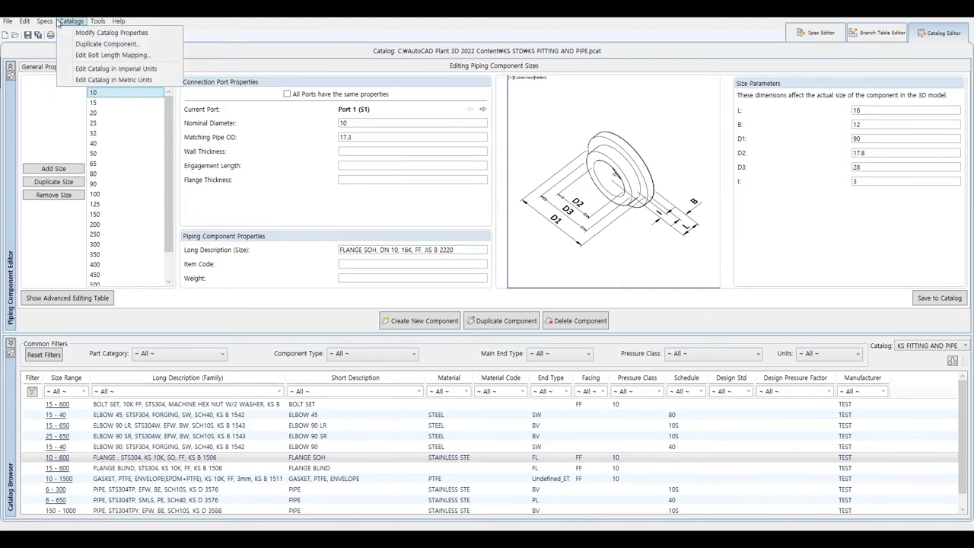
{"action": "left_click", "coordinate": [226, 38]}
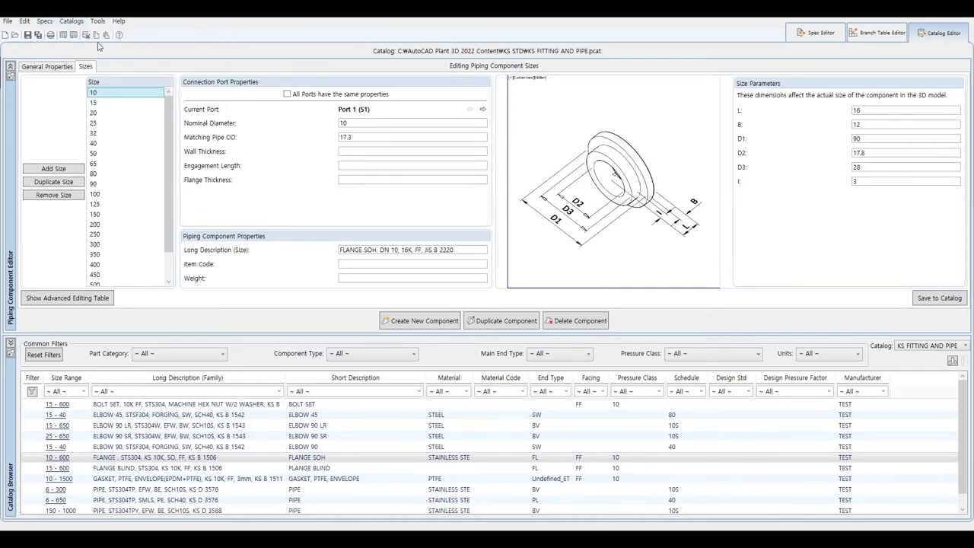
{"action": "left_click", "coordinate": [66, 38]}
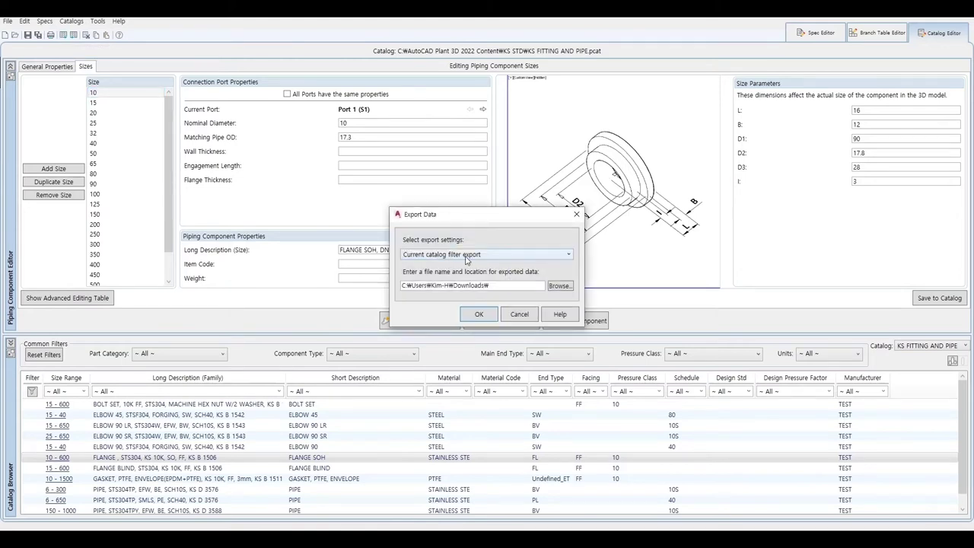
{"action": "left_click", "coordinate": [464, 259]}
{"action": "left_click", "coordinate": [462, 277]}
{"action": "left_click", "coordinate": [506, 287]}
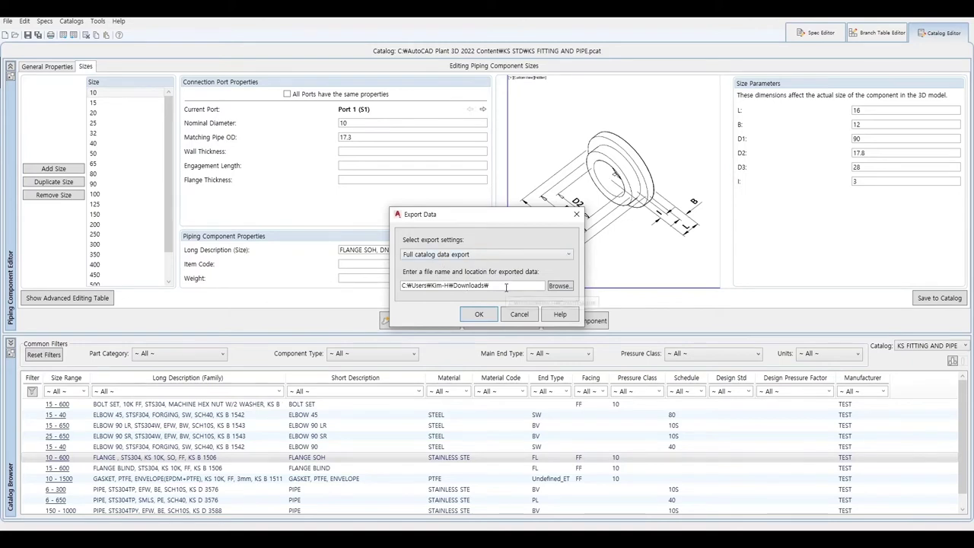
{"action": "type", "text": "KS"}
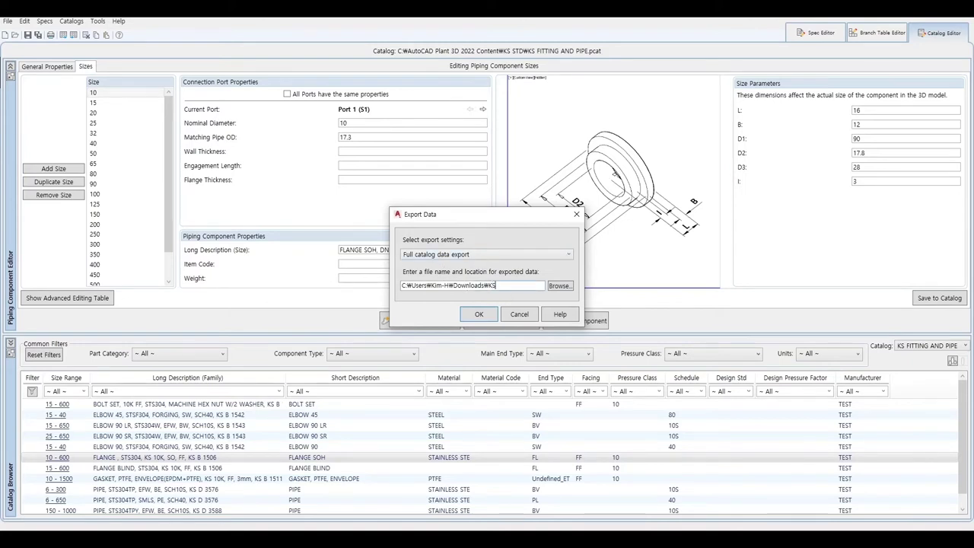
{"action": "left_click", "coordinate": [479, 315]}
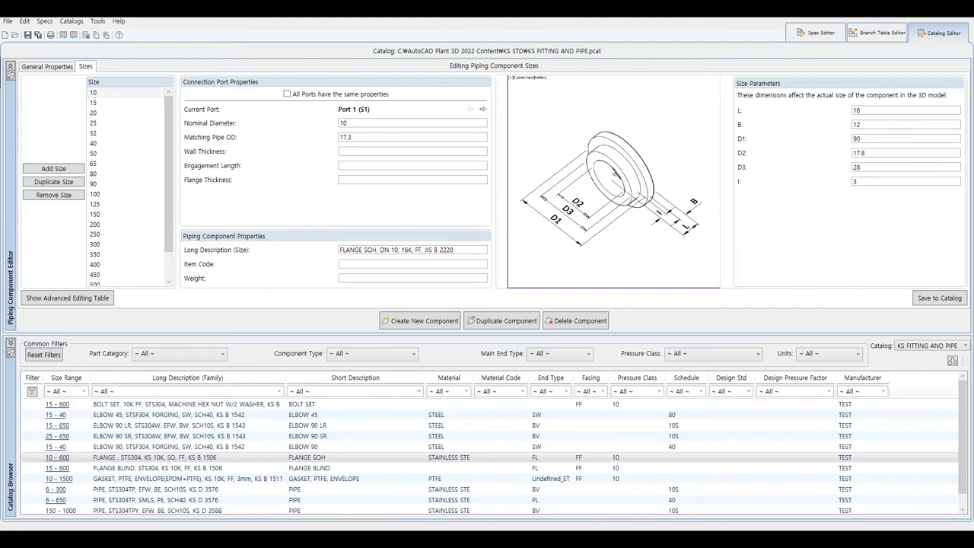
{"action": "left_click", "coordinate": [126, 92]}
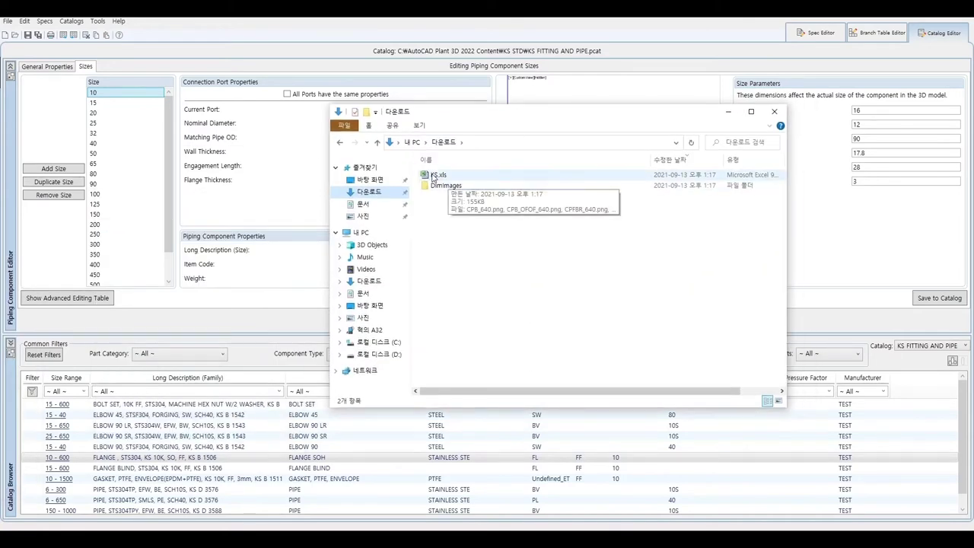
- Open KS.xls from Downloads, enable editing from Protected View, and maximize Excel
{"action": "double_click", "coordinate": [433, 176]}
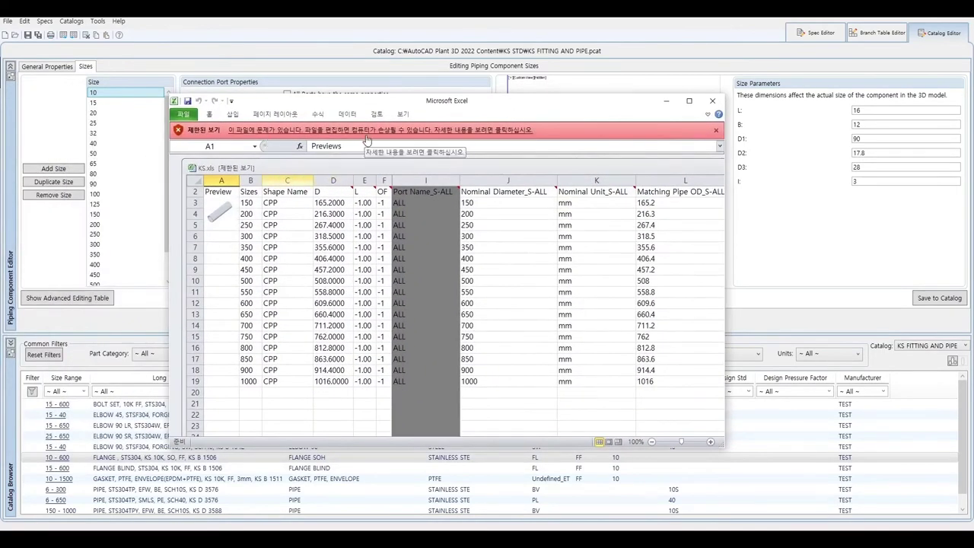
{"action": "left_click", "coordinate": [384, 134]}
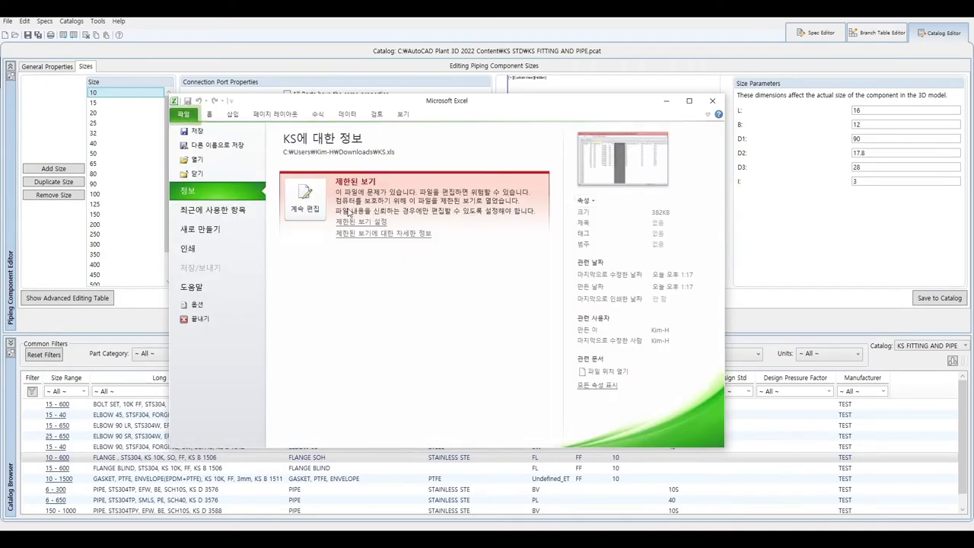
{"action": "left_click", "coordinate": [299, 208]}
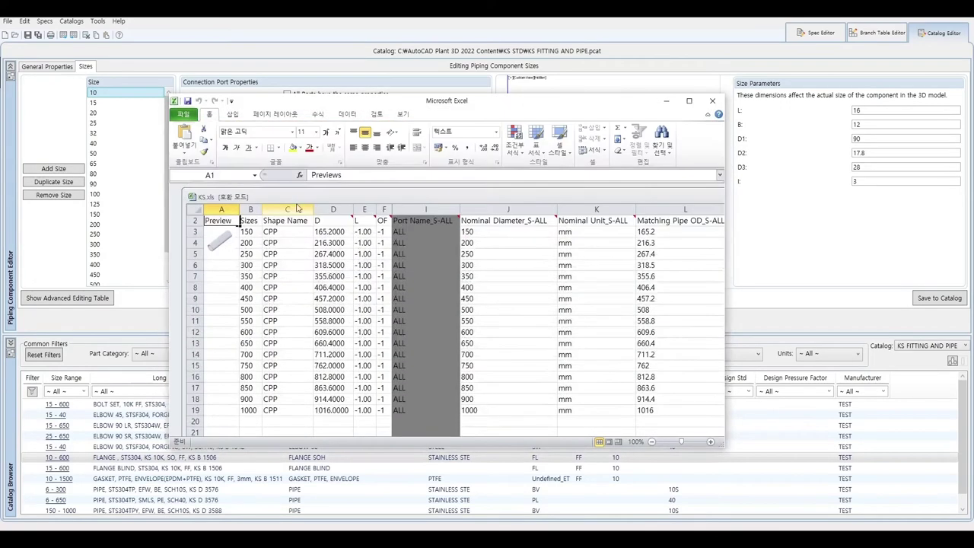
{"action": "left_click", "coordinate": [689, 100]}
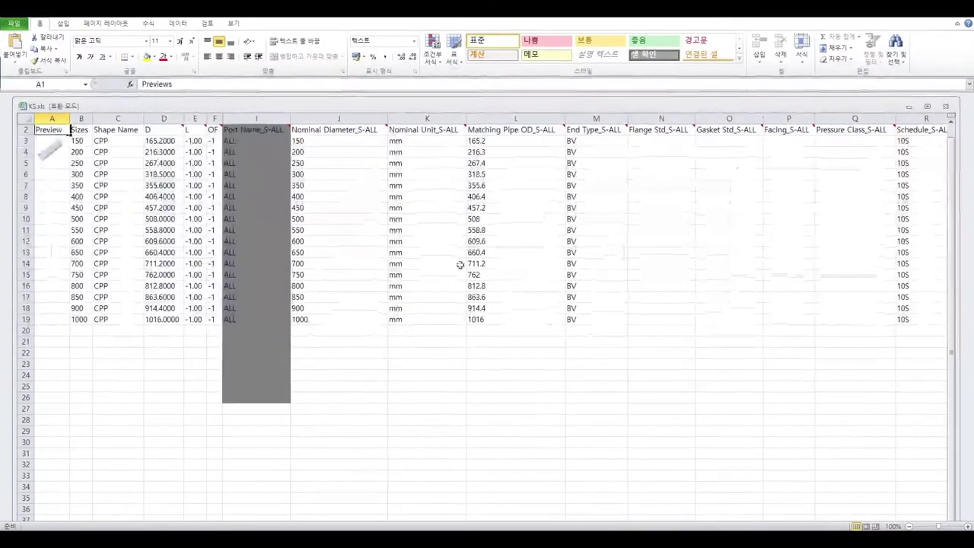
- Maximize the KS.xls workbook, open the FLANGE SOH sheet and unprotect it from the Review tools
{"action": "left_click", "coordinate": [258, 442]}
{"action": "double_click", "coordinate": [252, 107]}
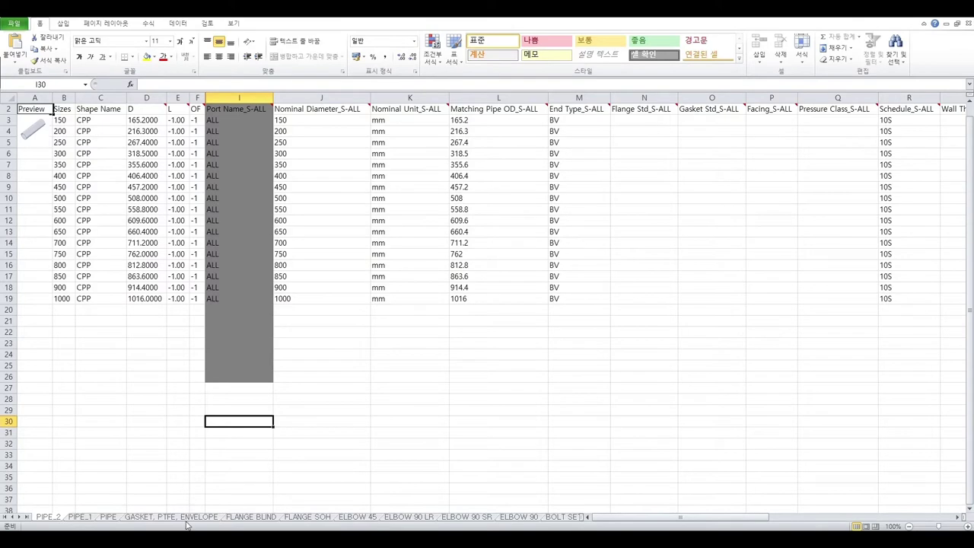
{"action": "left_click", "coordinate": [308, 520]}
{"action": "left_click", "coordinate": [301, 443]}
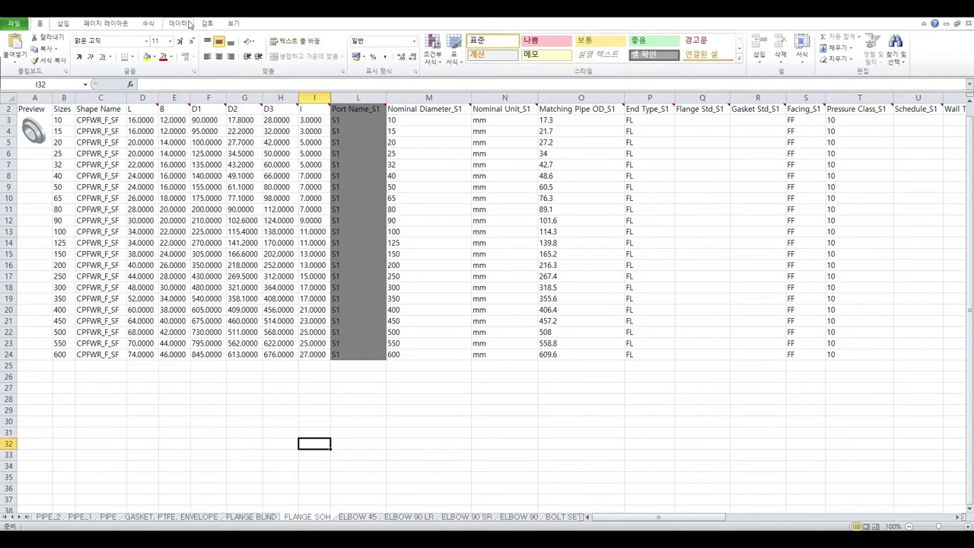
{"action": "left_click", "coordinate": [183, 25]}
{"action": "left_click", "coordinate": [203, 26]}
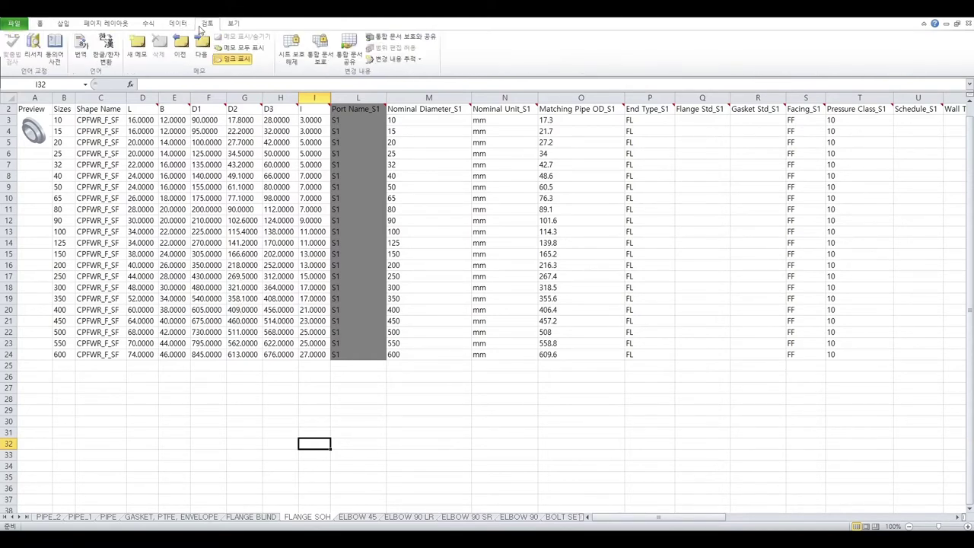
{"action": "left_click", "coordinate": [292, 61]}
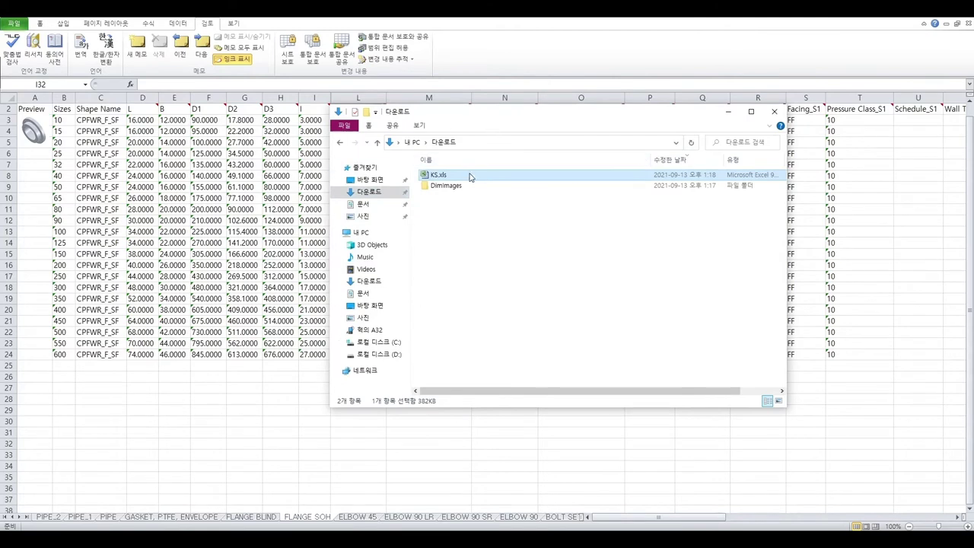
- View the CPFWR_F_SF_640.png flange drawing in DimImages, then close the viewer and the folder window
{"action": "double_click", "coordinate": [456, 186]}
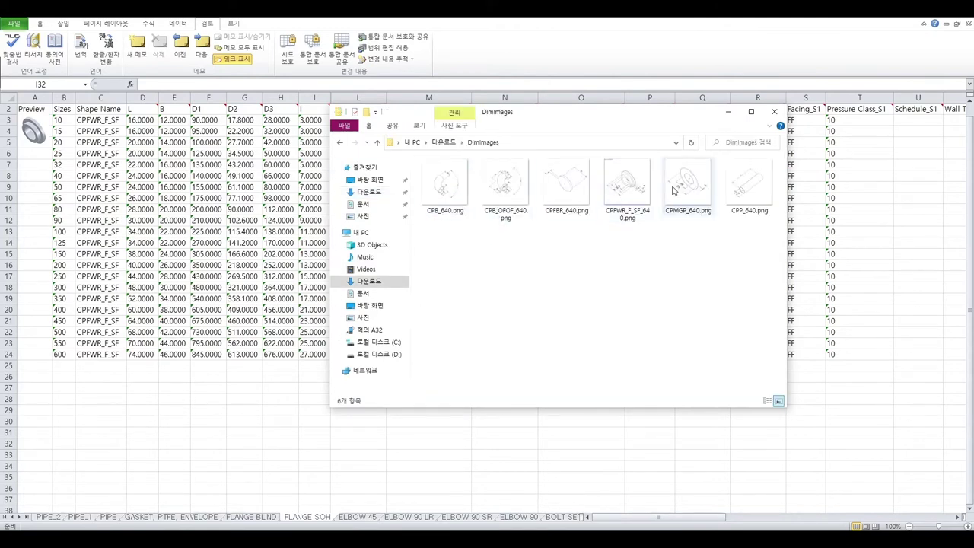
{"action": "left_click", "coordinate": [627, 186]}
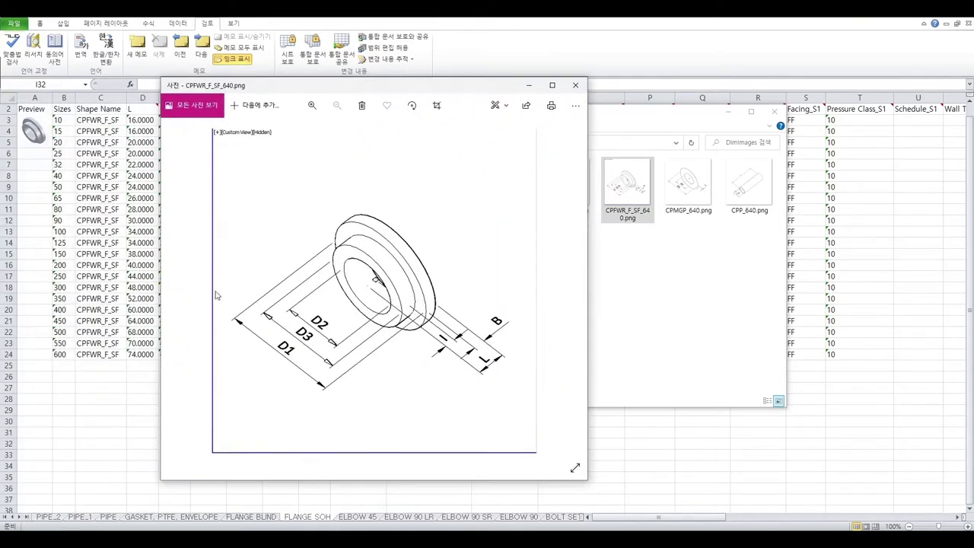
{"action": "left_click", "coordinate": [529, 84]}
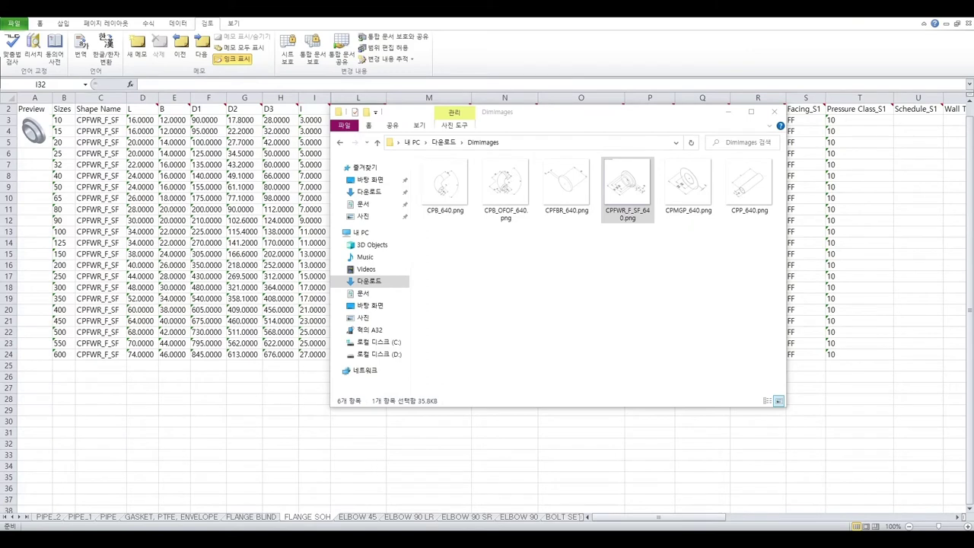
{"action": "left_click", "coordinate": [268, 298]}
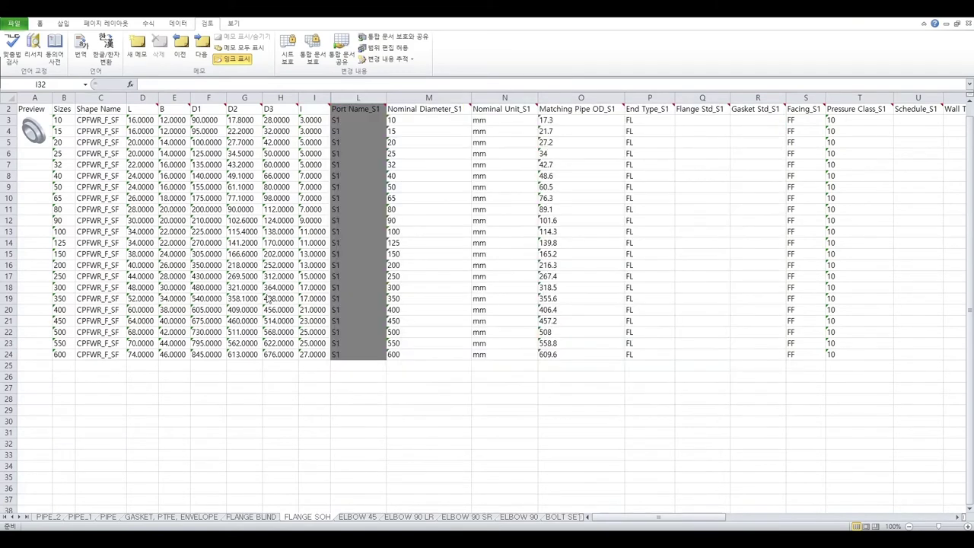
- Check the D1 values for sizes 10–80 and set size 80's D1 to 185
{"action": "left_click", "coordinate": [202, 121]}
{"action": "left_click", "coordinate": [206, 131]}
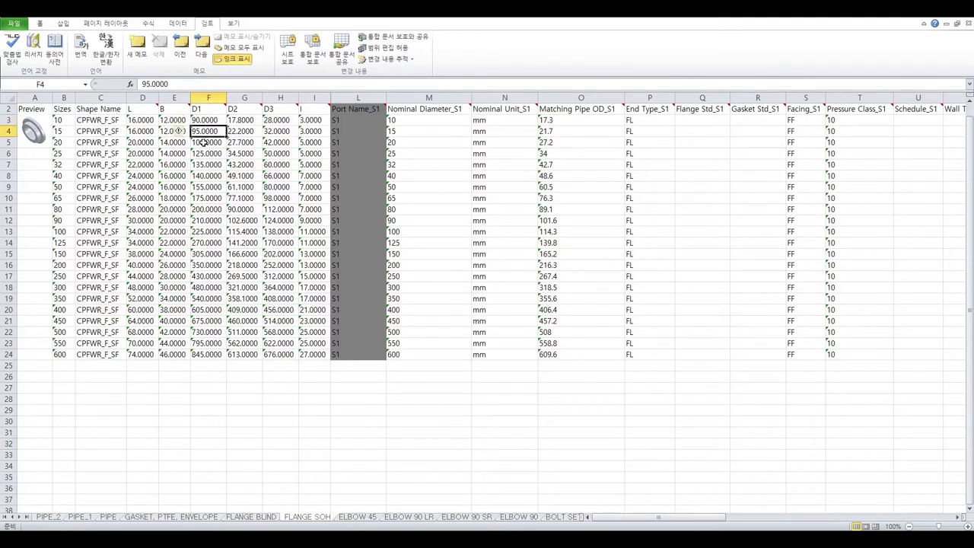
{"action": "left_click", "coordinate": [204, 142]}
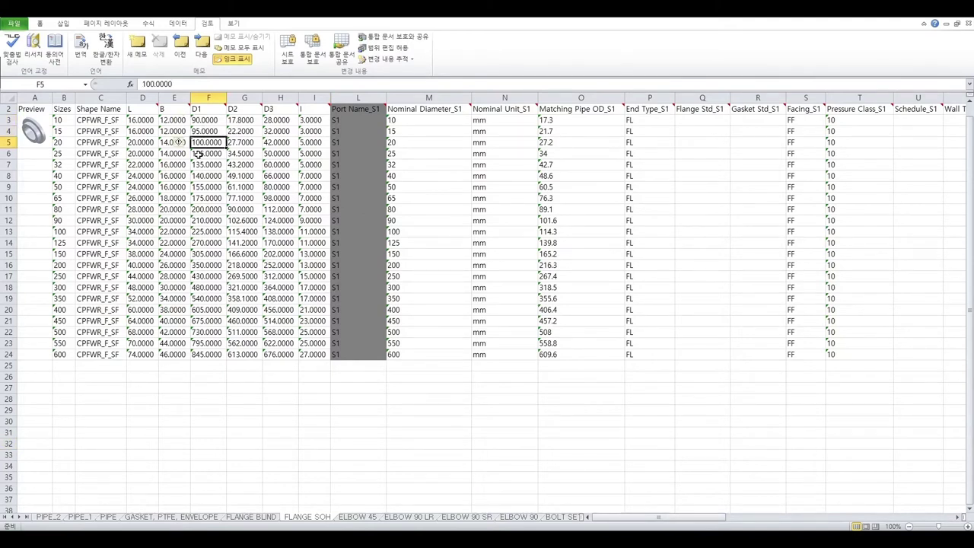
{"action": "left_click", "coordinate": [204, 155]}
{"action": "left_click", "coordinate": [207, 164]}
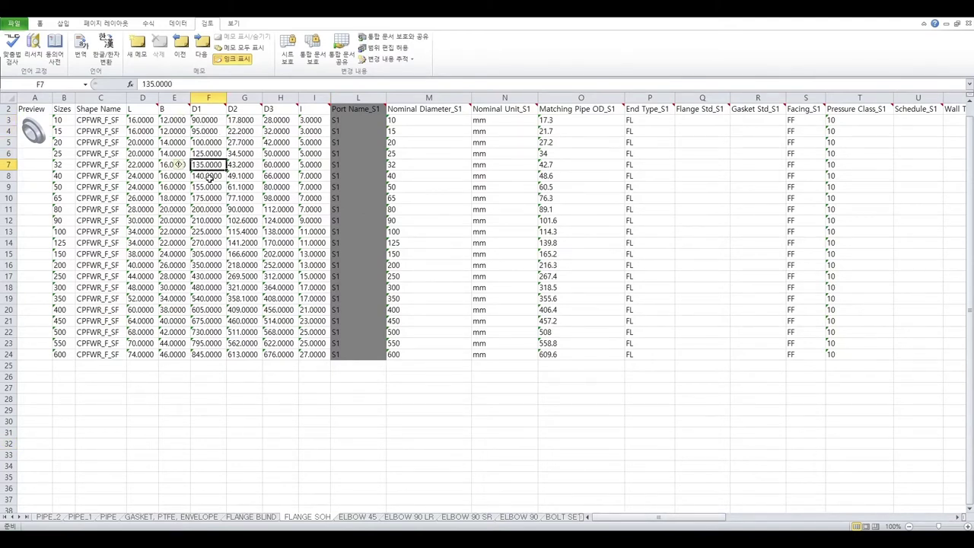
{"action": "left_click", "coordinate": [210, 176]}
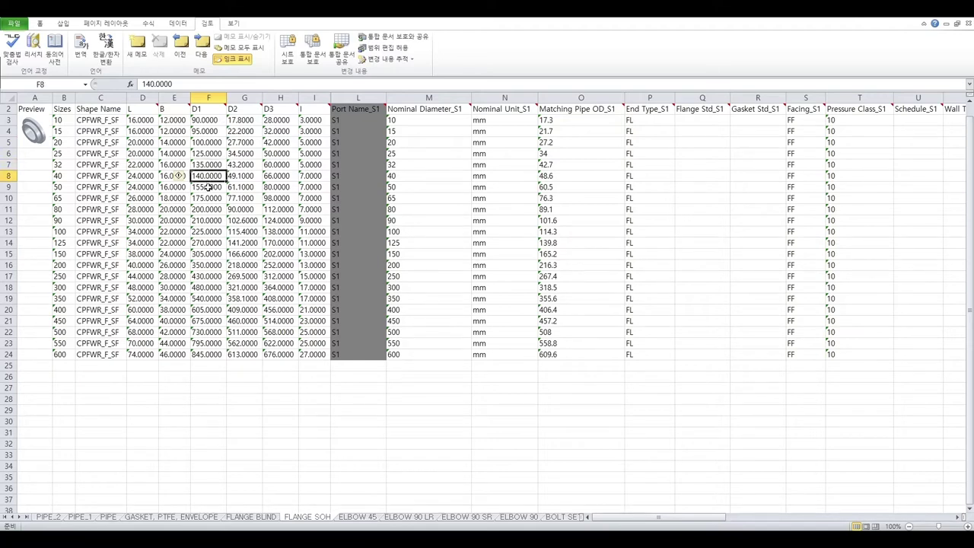
{"action": "left_click", "coordinate": [208, 186]}
{"action": "left_click", "coordinate": [205, 198]}
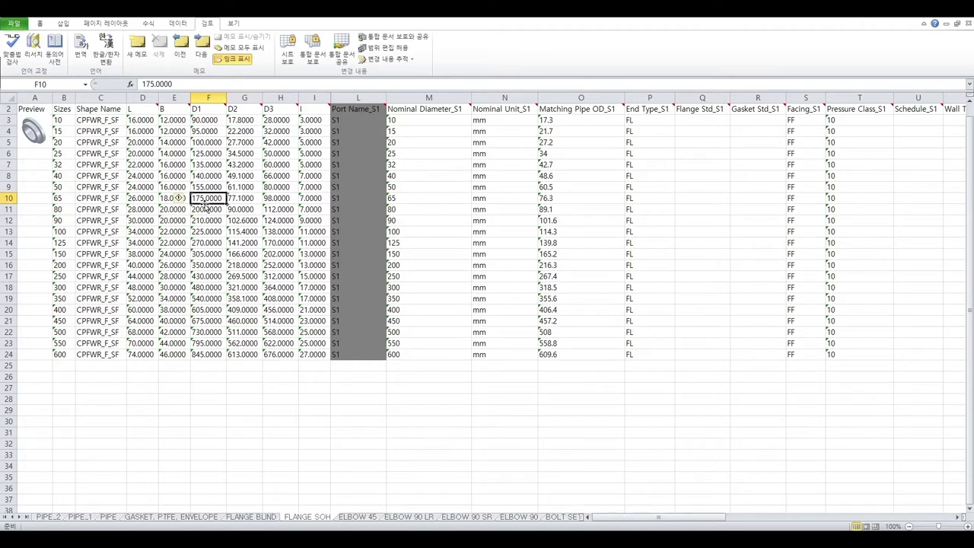
{"action": "left_click", "coordinate": [206, 207]}
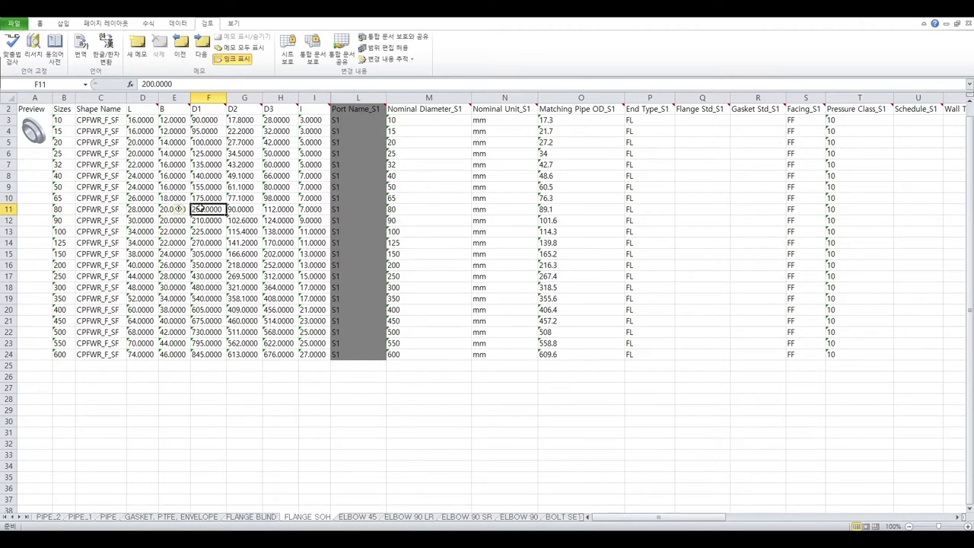
{"action": "type", "text": "185"}
{"action": "key", "text": "Return"}
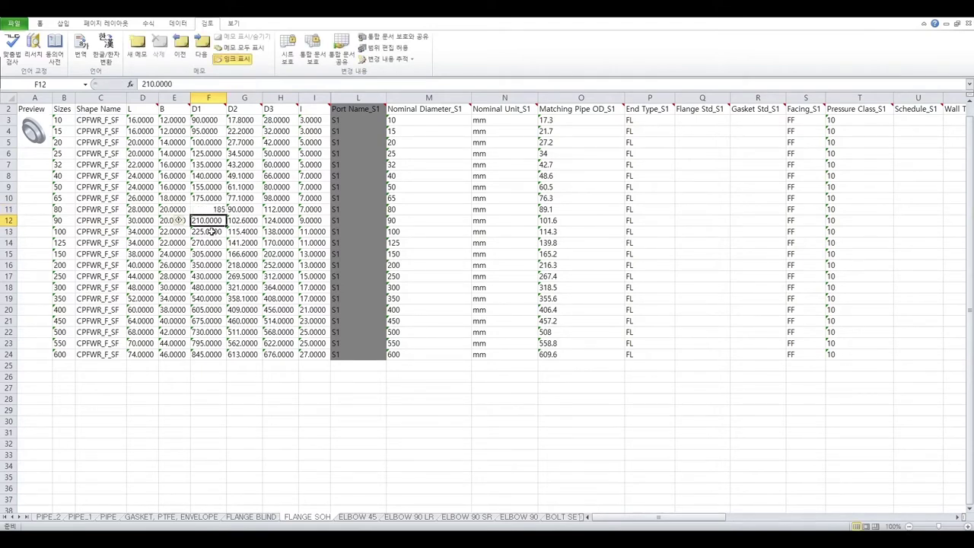
- Enter D1 values 210, 250, 280 and 330 for sizes 100, 125, 150 and 200
{"action": "left_click", "coordinate": [210, 231]}
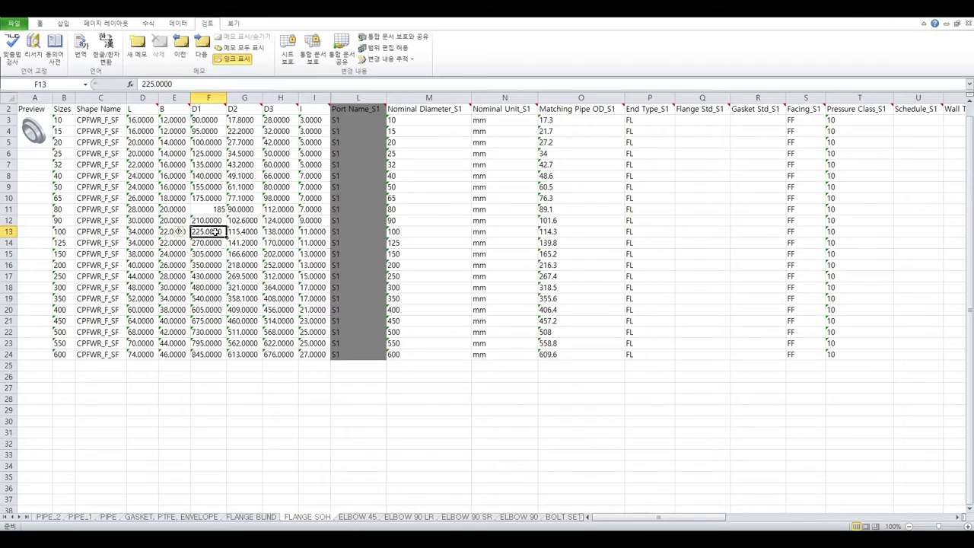
{"action": "type", "text": "210"}
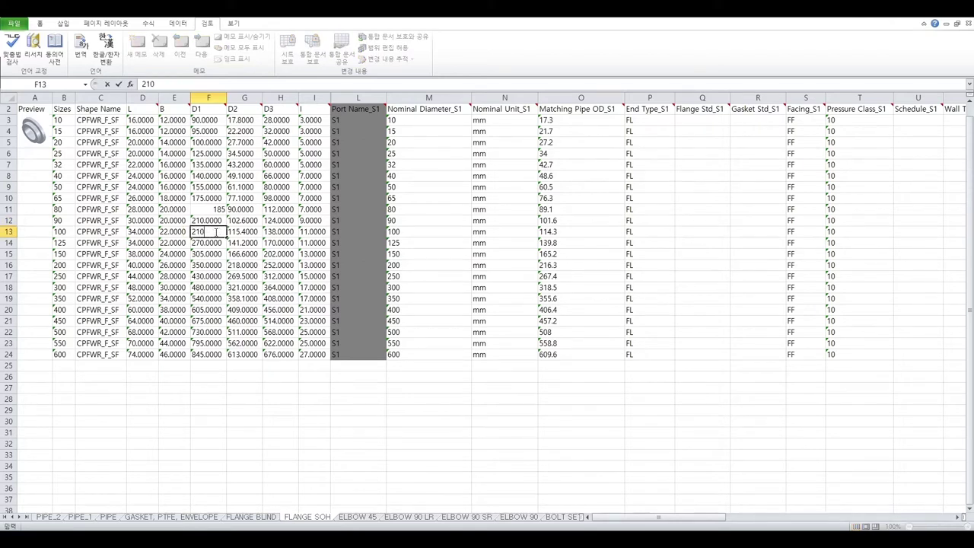
{"action": "key", "text": "Return"}
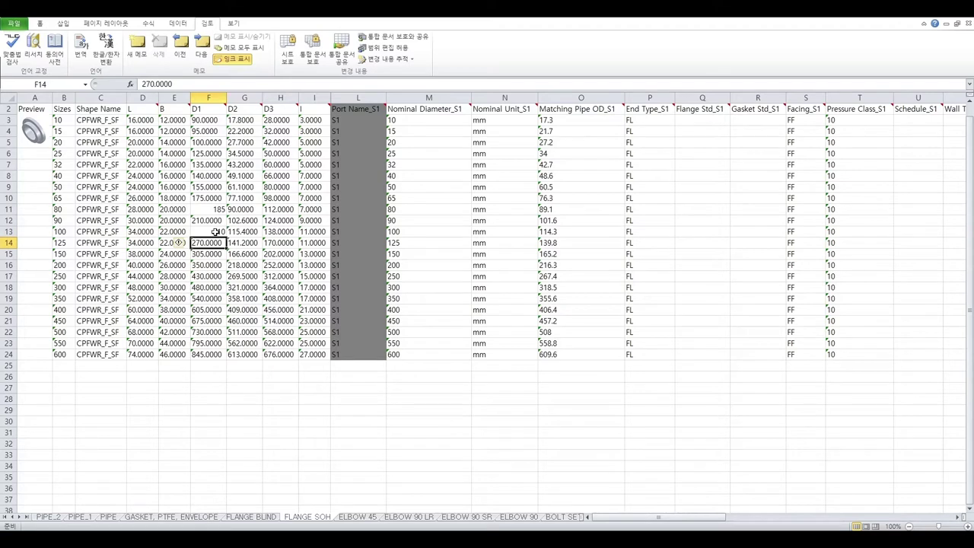
{"action": "type", "text": "250"}
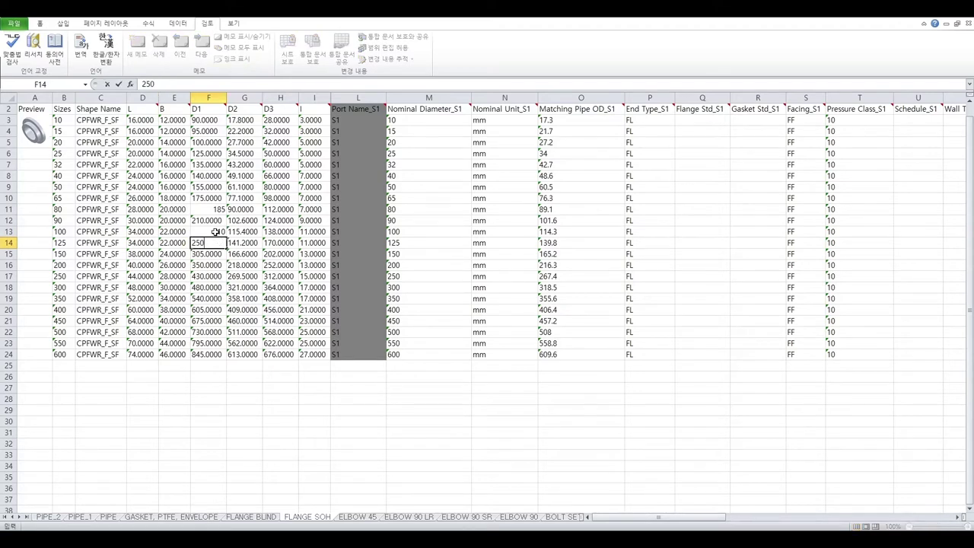
{"action": "key", "text": "Return"}
{"action": "type", "text": "2"}
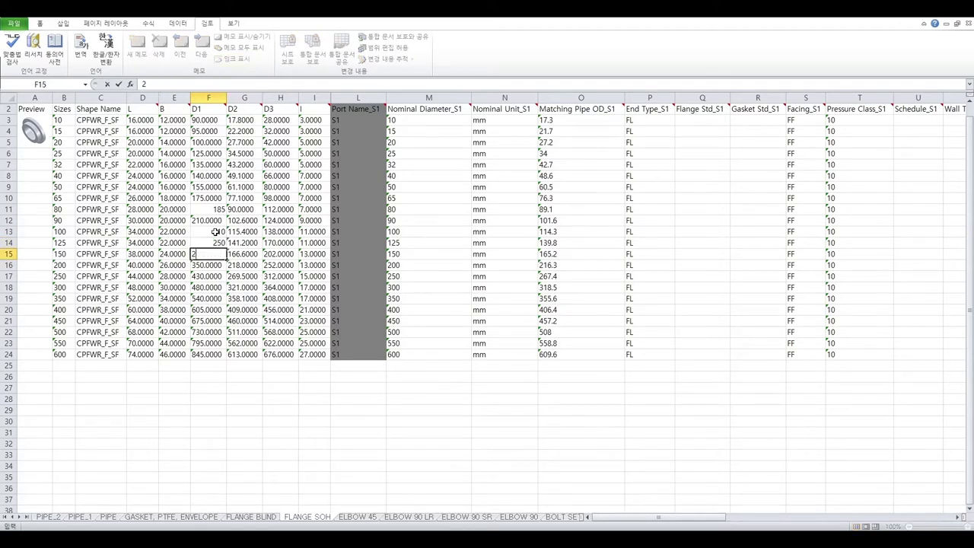
{"action": "type", "text": "80"}
{"action": "key", "text": "Return"}
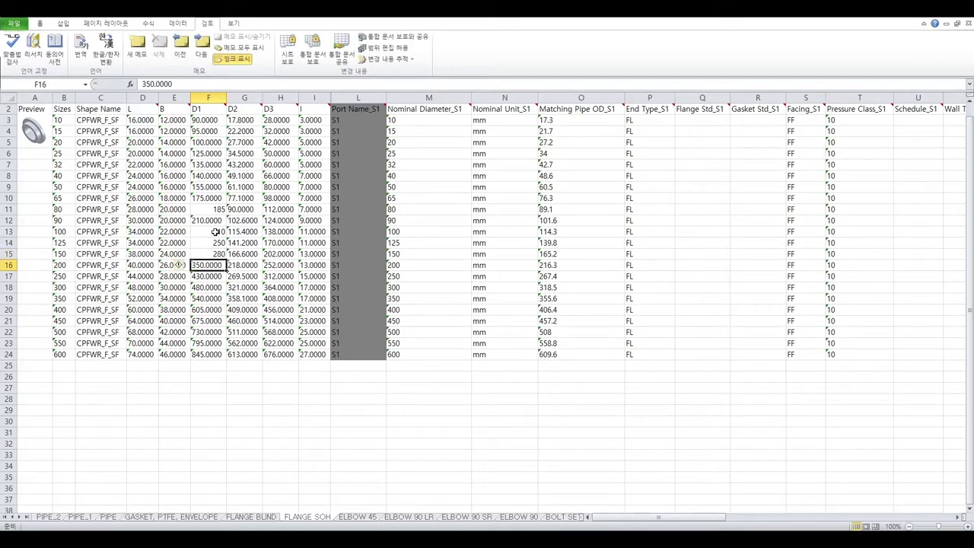
{"action": "key", "text": "Up"}
{"action": "key", "text": "Left"}
{"action": "key", "text": "Left"}
{"action": "key", "text": "Left"}
{"action": "key", "text": "Left"}
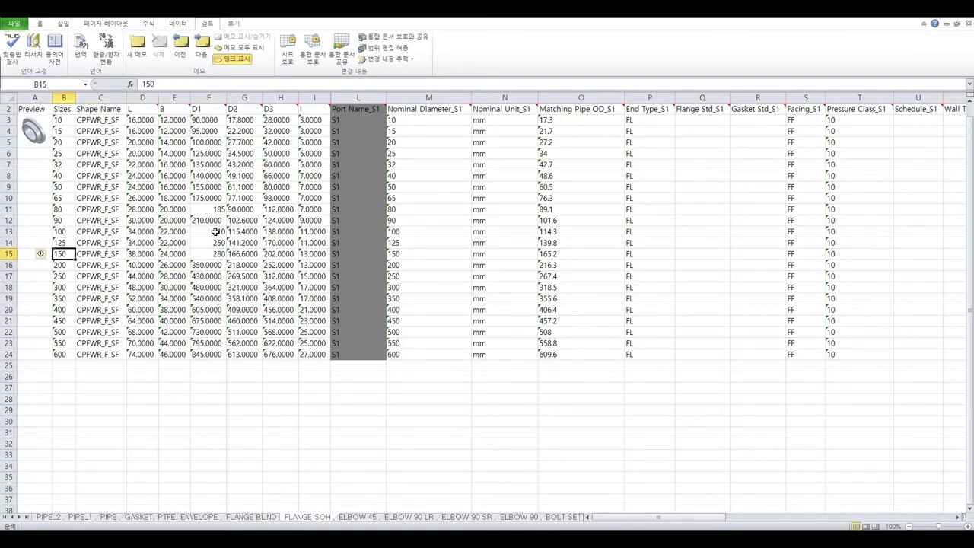
{"action": "key", "text": "Right"}
{"action": "key", "text": "Right"}
{"action": "key", "text": "Right"}
{"action": "key", "text": "Right"}
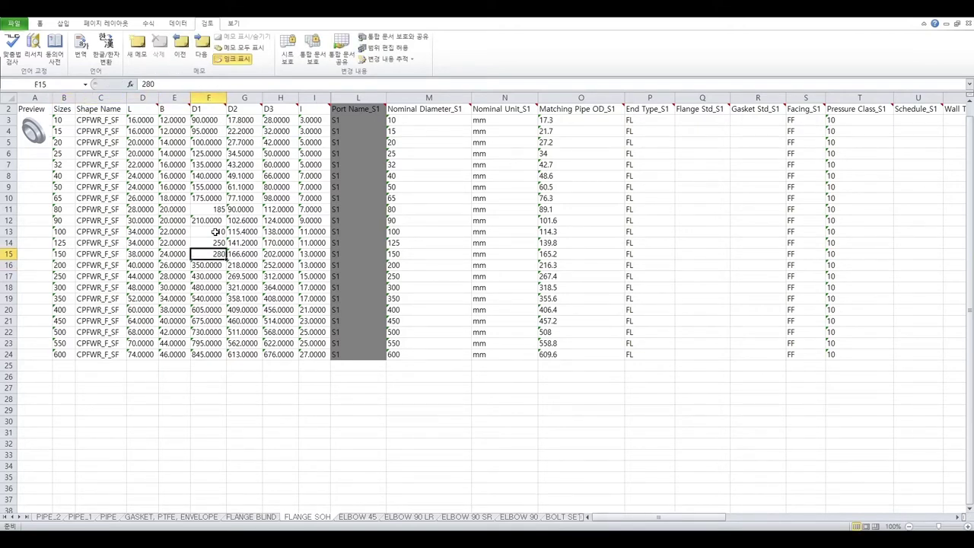
{"action": "key", "text": "Down"}
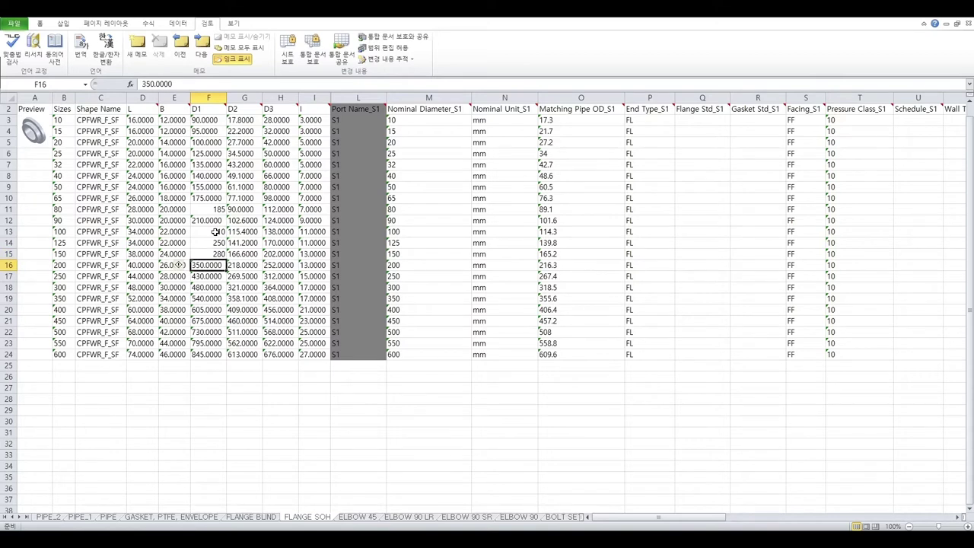
{"action": "type", "text": "330"}
{"action": "key", "text": "Return"}
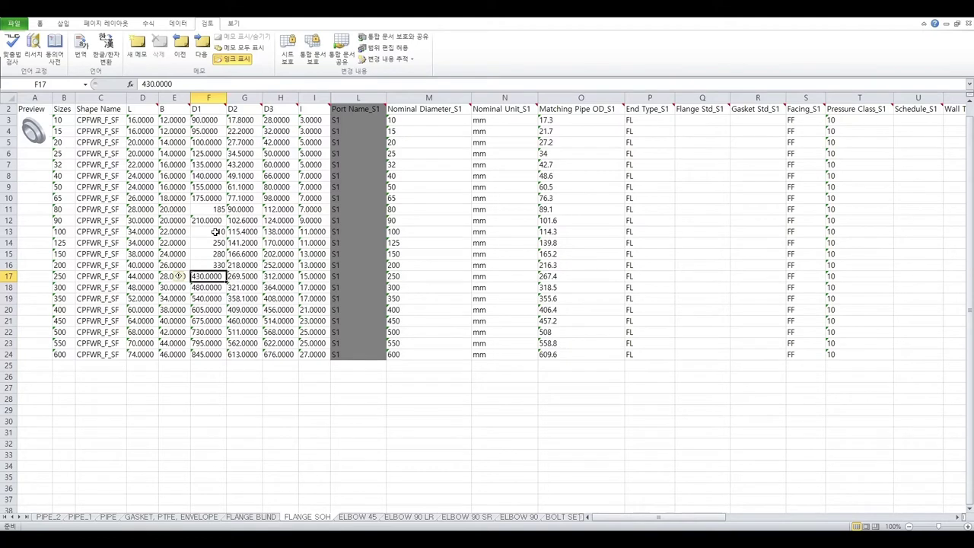
- Enter D1 values 400, 445, 490 and 560 for sizes 250 to 400
{"action": "type", "text": "400"}
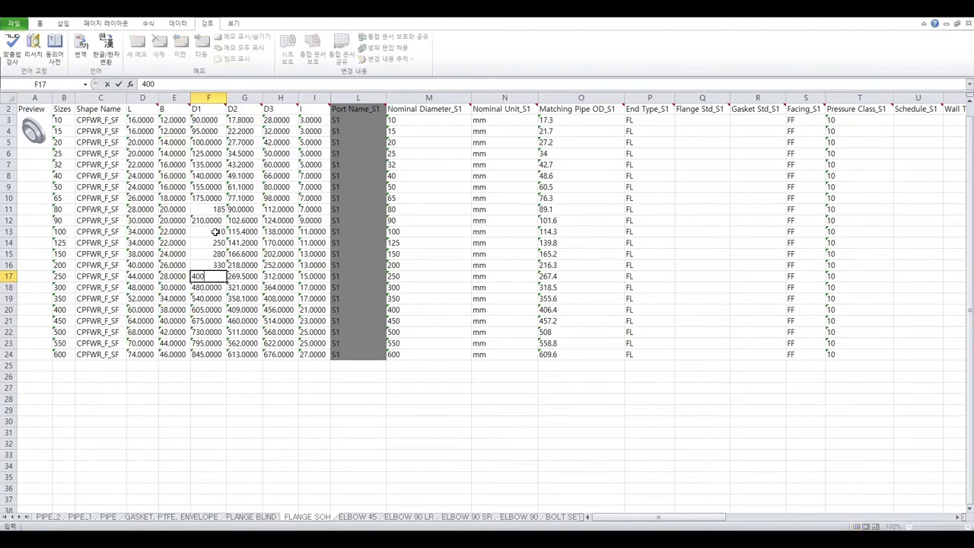
{"action": "key", "text": "Return"}
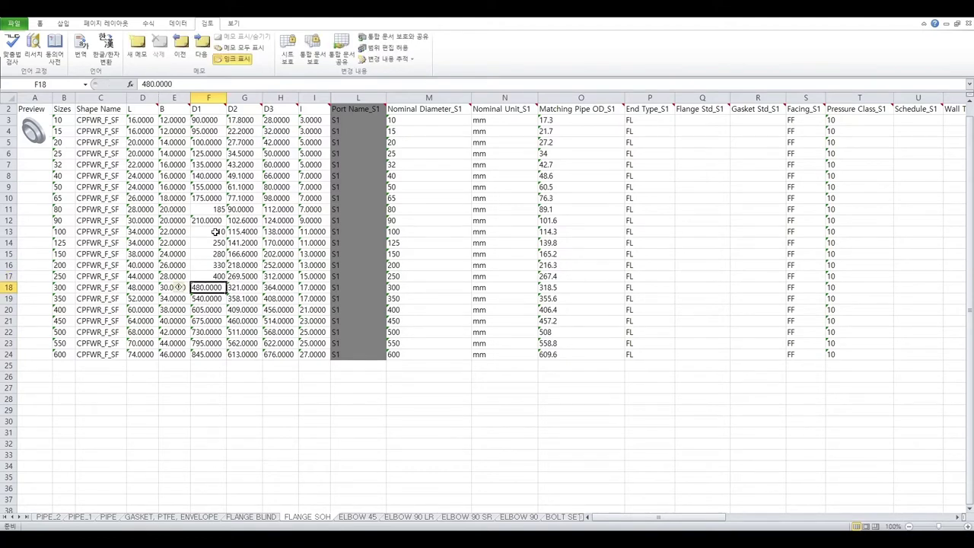
{"action": "type", "text": "445"}
{"action": "key", "text": "Return"}
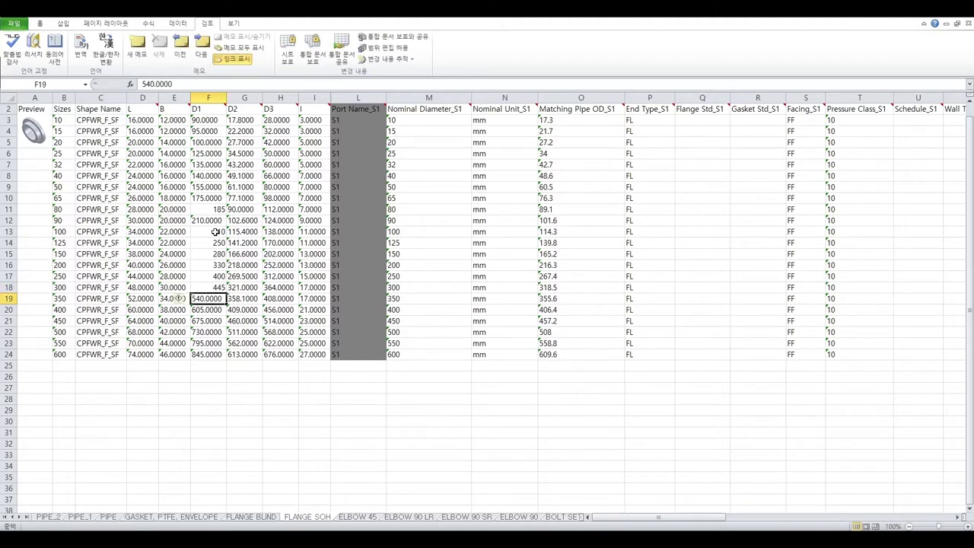
{"action": "type", "text": "490"}
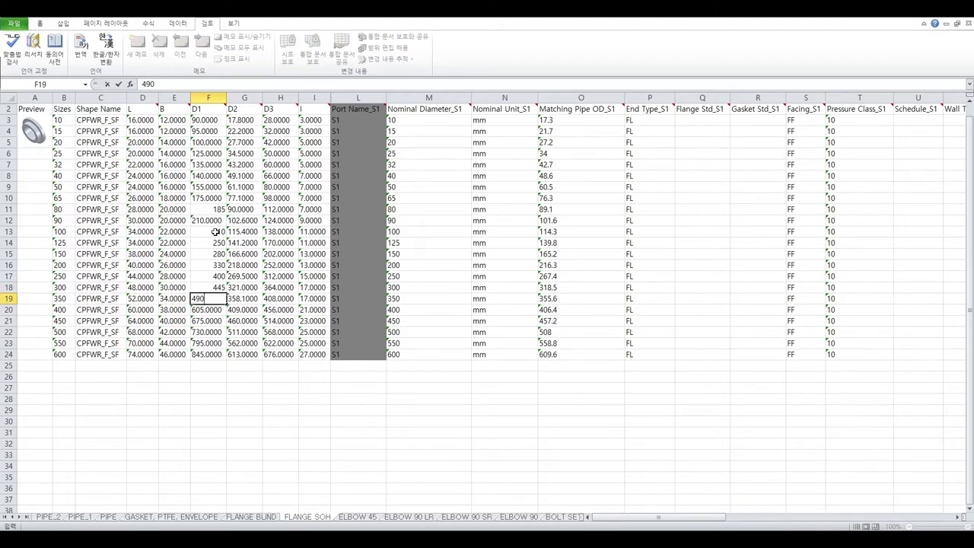
{"action": "key", "text": "Return"}
{"action": "type", "text": "56"}
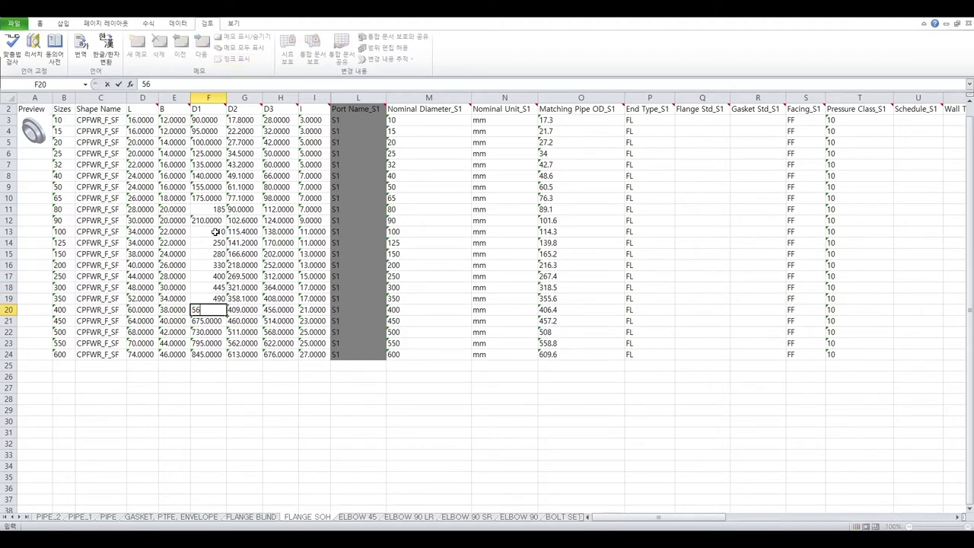
{"action": "type", "text": "0"}
{"action": "key", "text": "Return"}
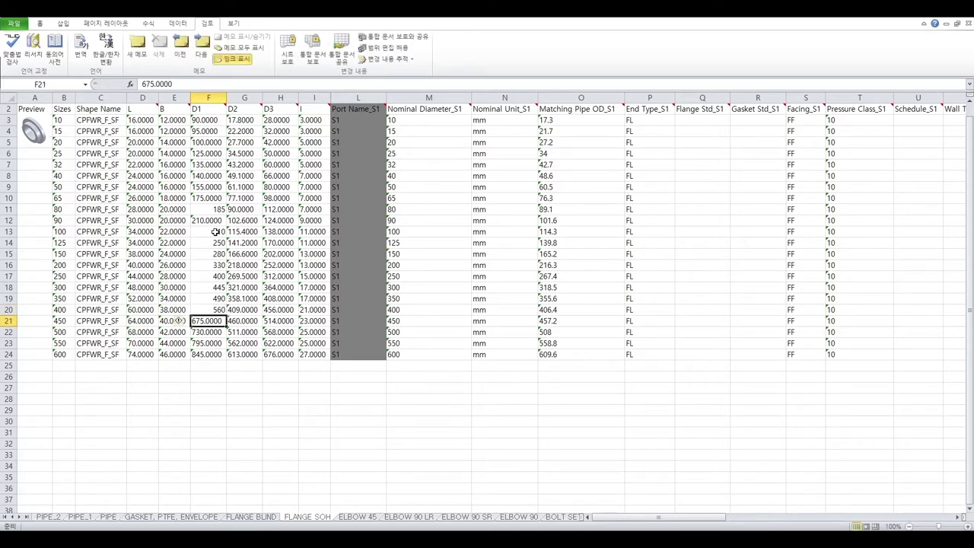
- Enter D1 values 620, 675, 745 and 795 for sizes 450 to 600
{"action": "type", "text": "620"}
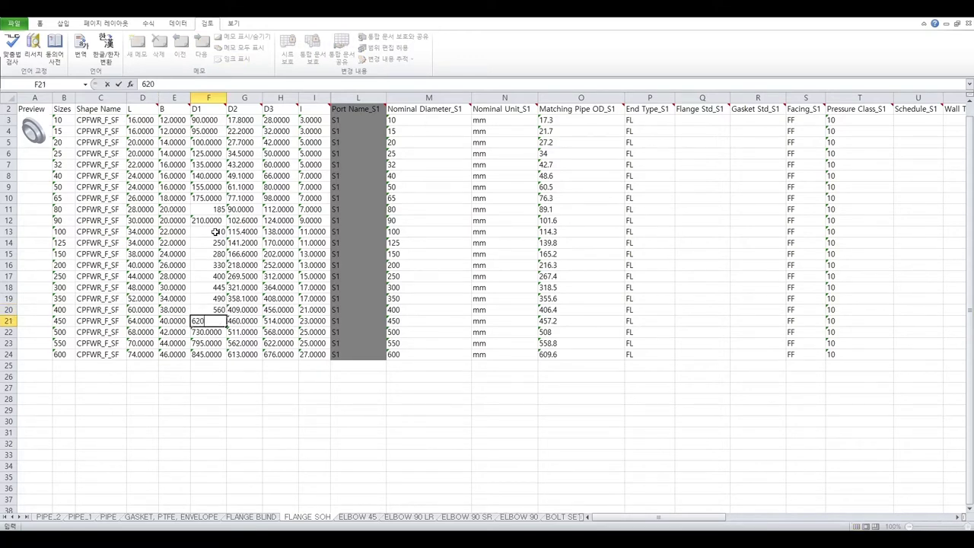
{"action": "key", "text": "Return"}
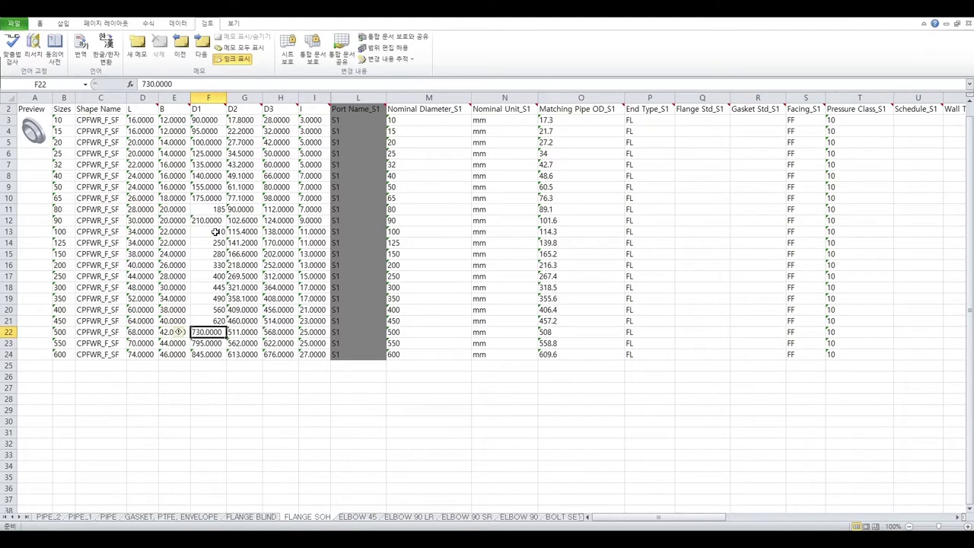
{"action": "type", "text": "675"}
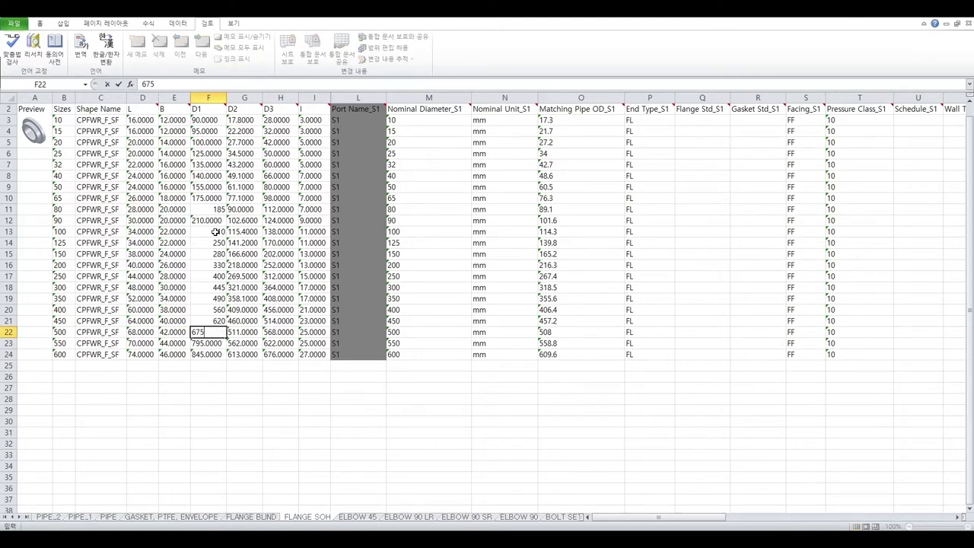
{"action": "key", "text": "Return"}
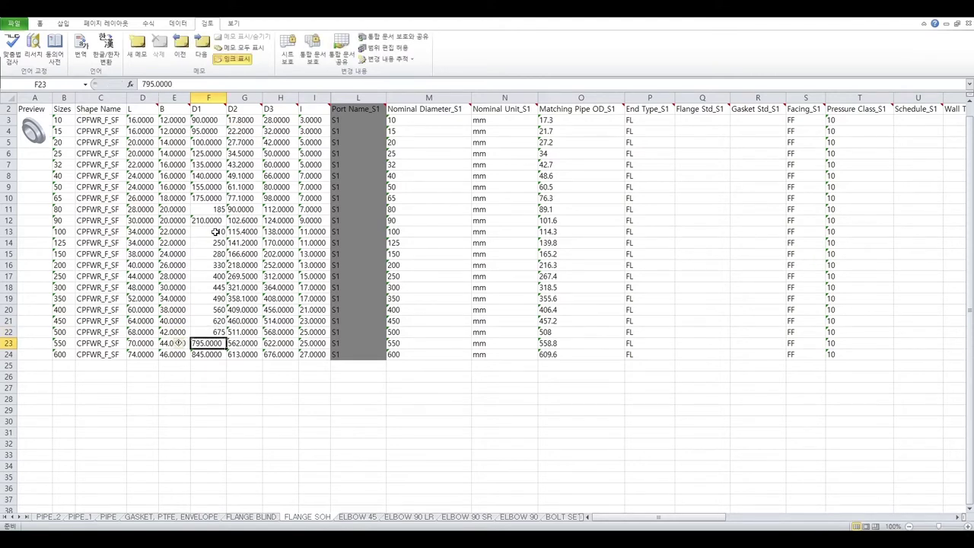
{"action": "type", "text": "745"}
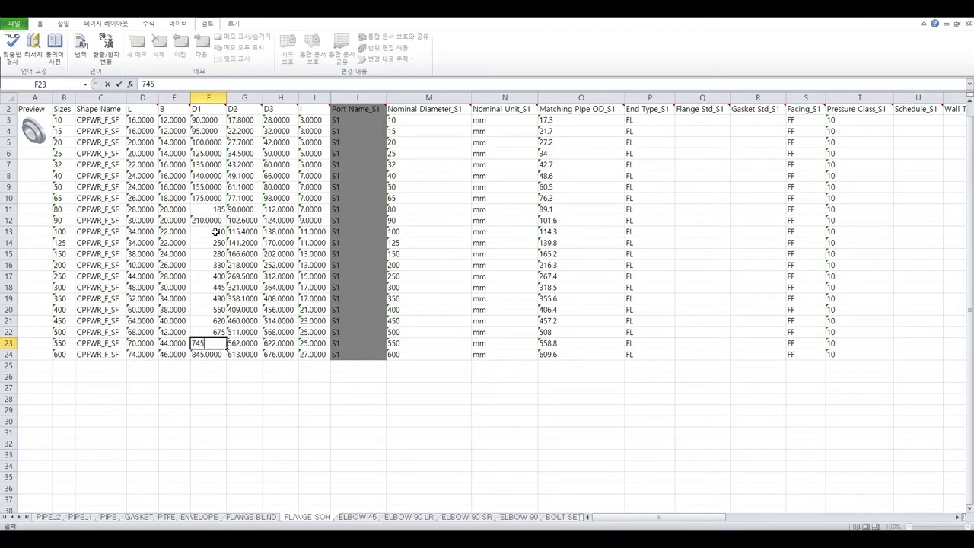
{"action": "key", "text": "Return"}
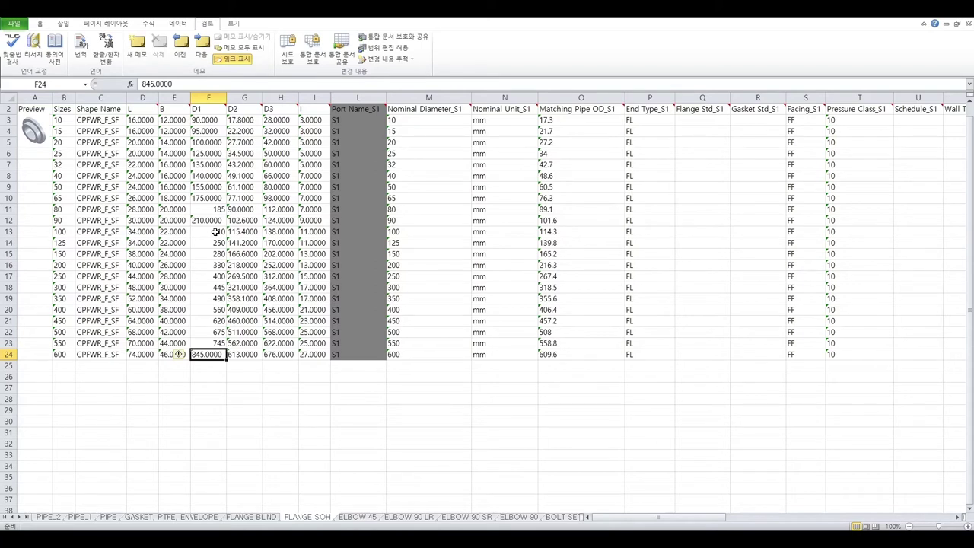
{"action": "type", "text": "795"}
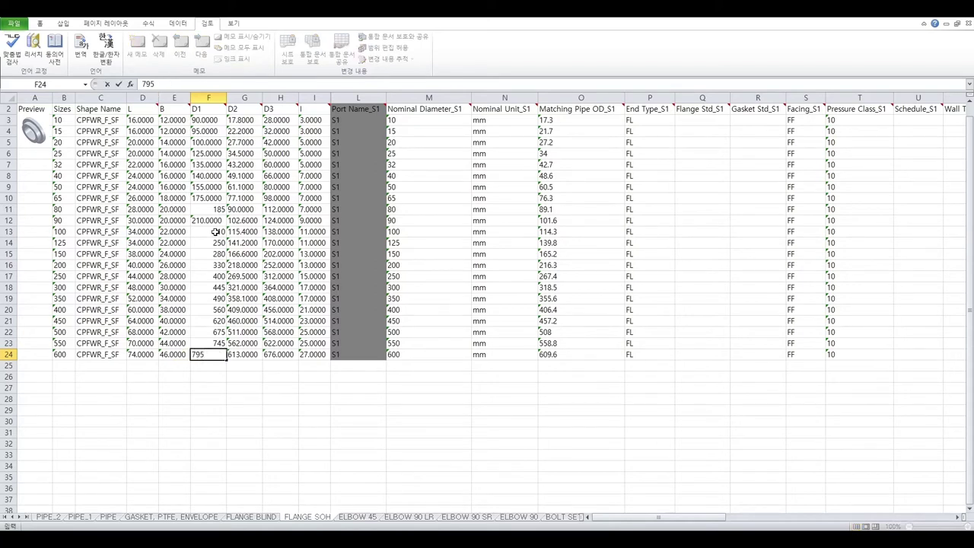
{"action": "key", "text": "Return"}
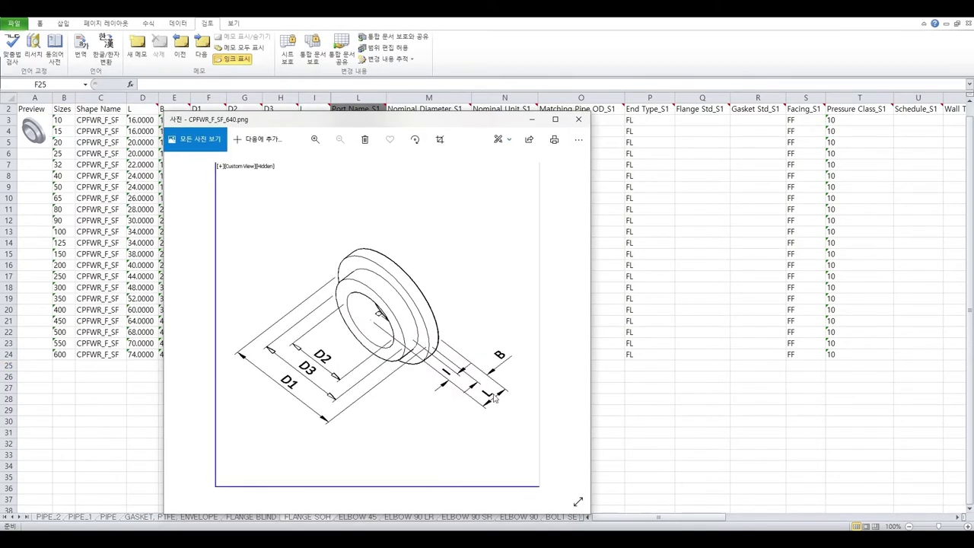
- Close the flange drawing and set the size-15 L length in D4 to 12
{"action": "left_click", "coordinate": [573, 125]}
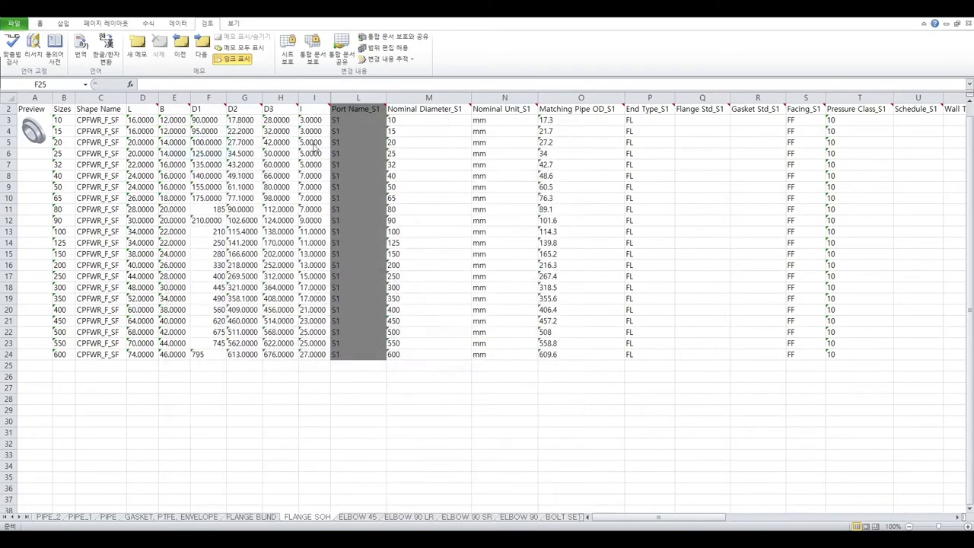
{"action": "left_click", "coordinate": [137, 121]}
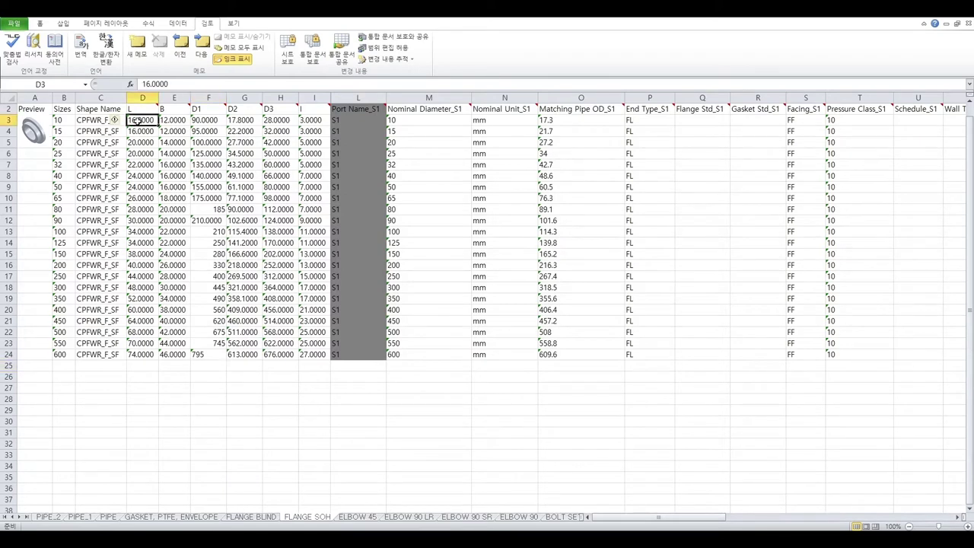
{"action": "key", "text": "Down"}
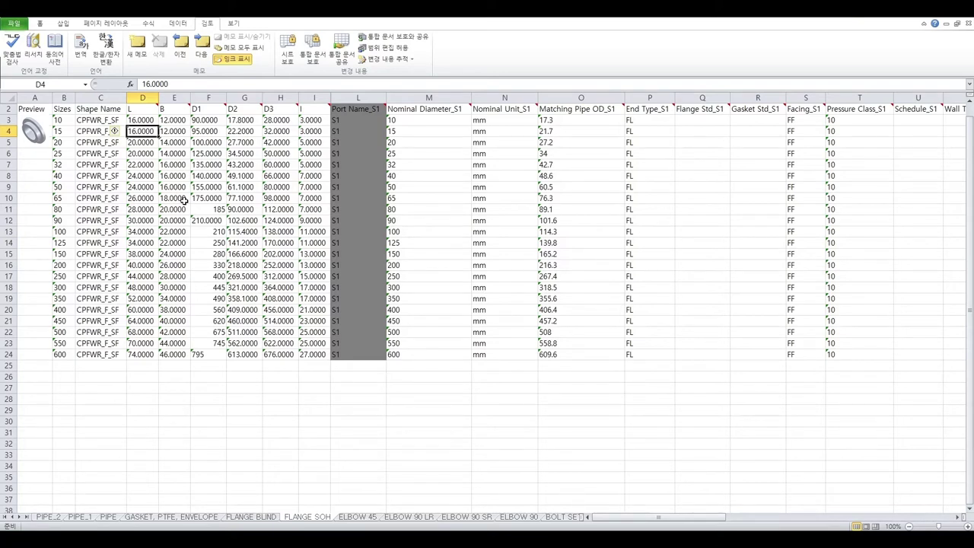
{"action": "type", "text": "12"}
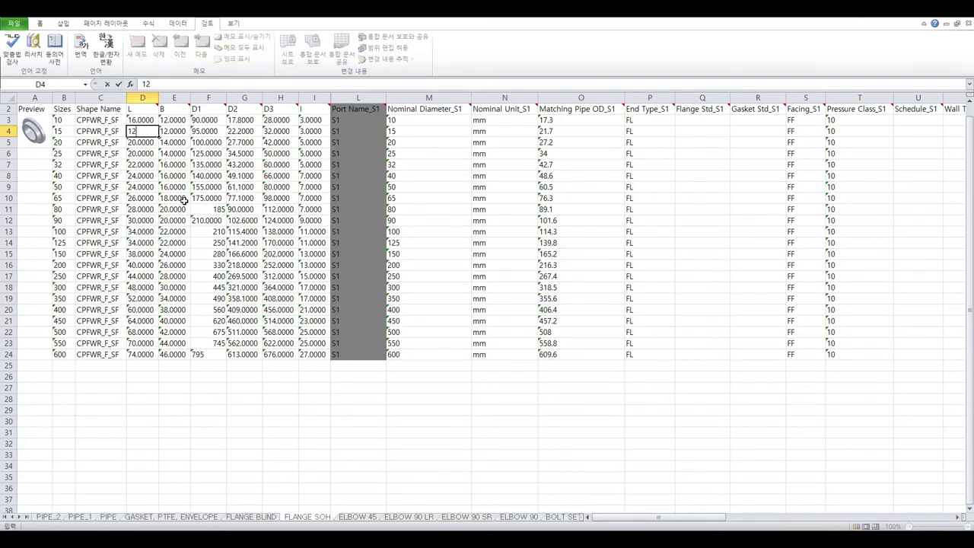
{"action": "key", "text": "Return"}
- Recheck the flange drawing and the corrected F17 value, then switch back to the Plant 3D Spec Editor
{"action": "left_click", "coordinate": [33, 131]}
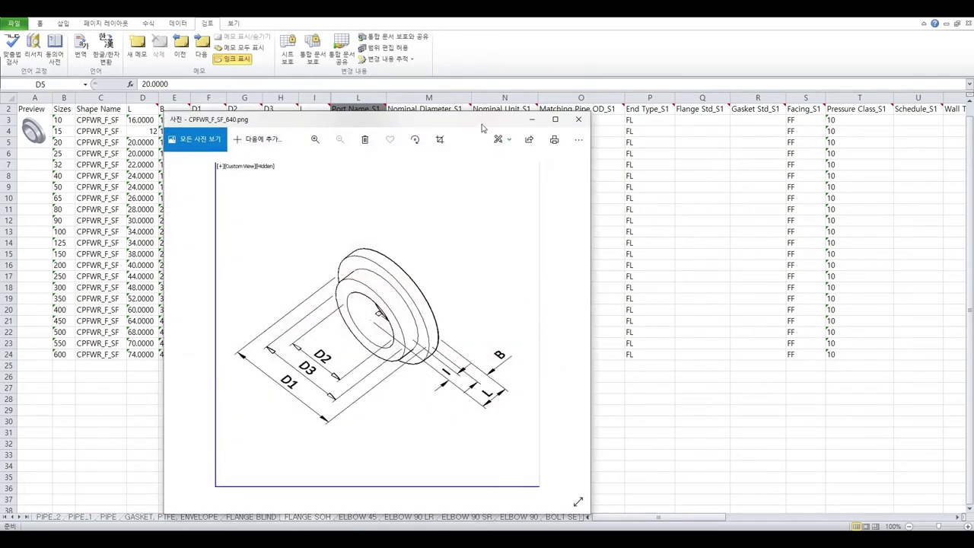
{"action": "left_click_drag", "start_coordinate": [481, 125], "coordinate": [400, 126]}
{"action": "key", "text": "alt+F4"}
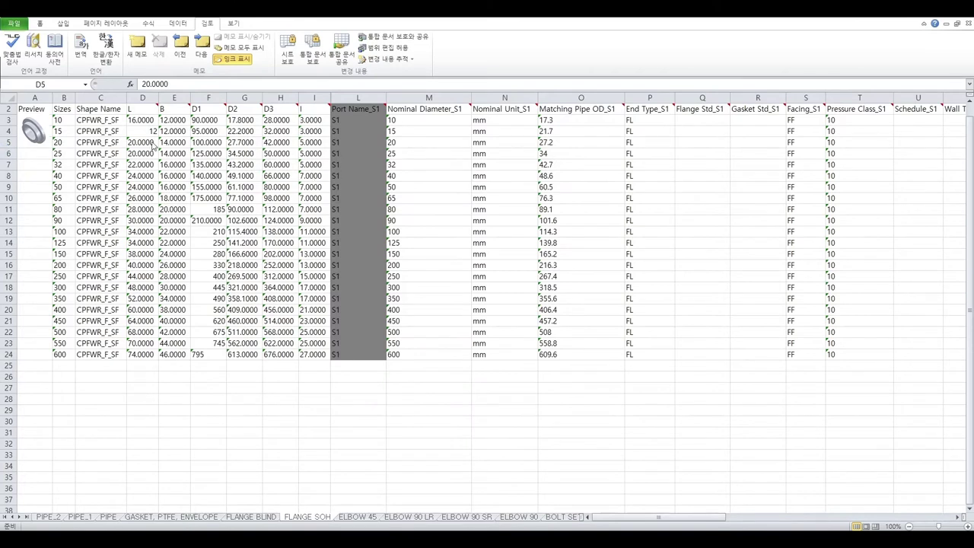
{"action": "left_click", "coordinate": [147, 142]}
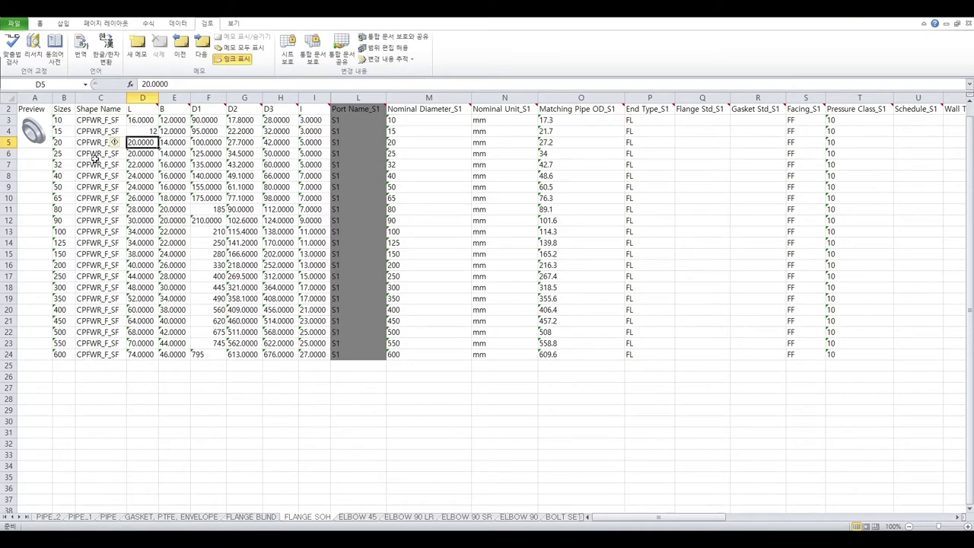
{"action": "left_click", "coordinate": [208, 275]}
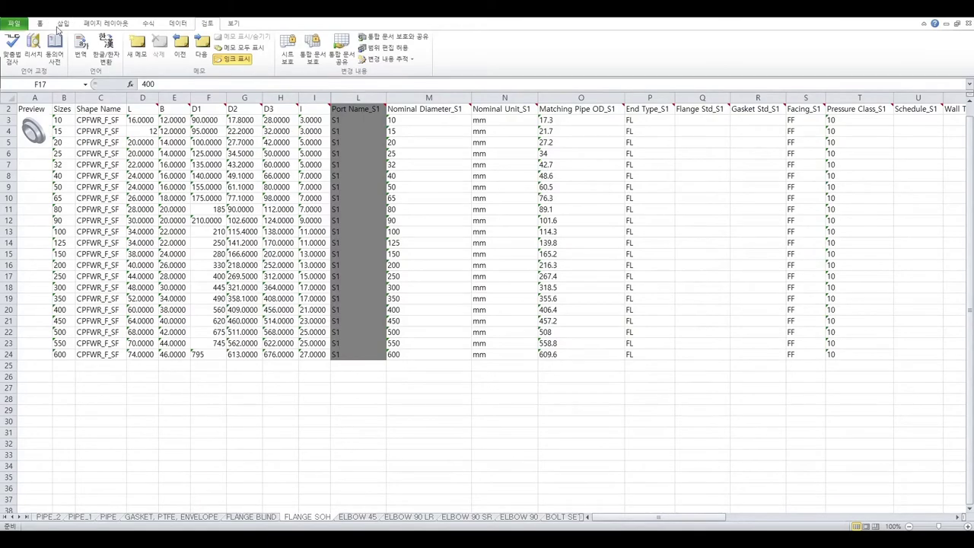
{"action": "key", "text": "alt+Tab"}
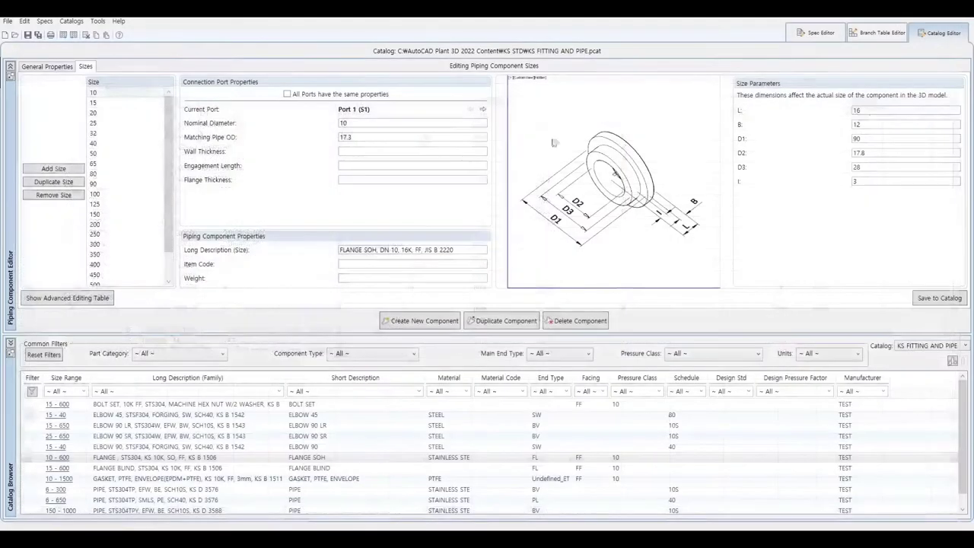
- Import the edited KS.xls from the Downloads folder into the catalog
{"action": "left_click", "coordinate": [74, 36]}
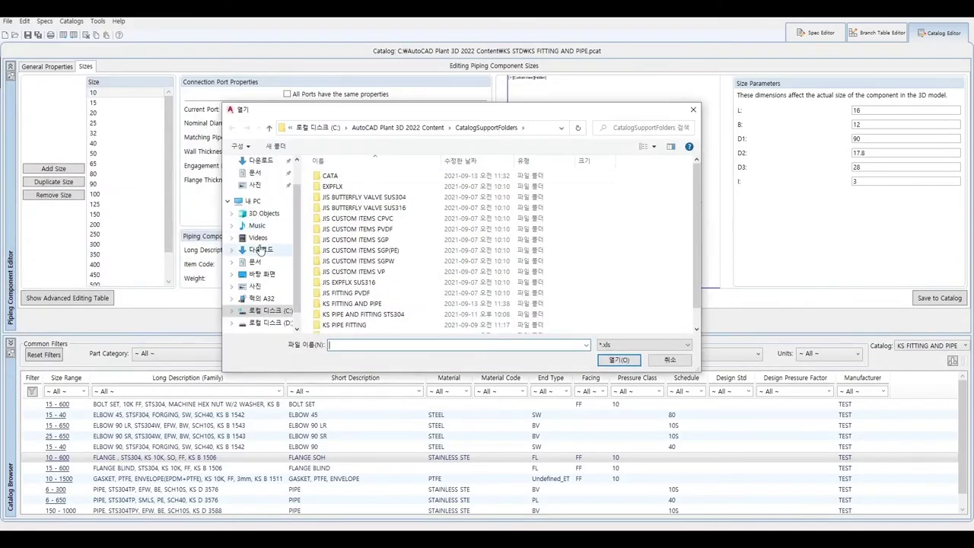
{"action": "left_click", "coordinate": [261, 250]}
{"action": "left_click", "coordinate": [333, 177]}
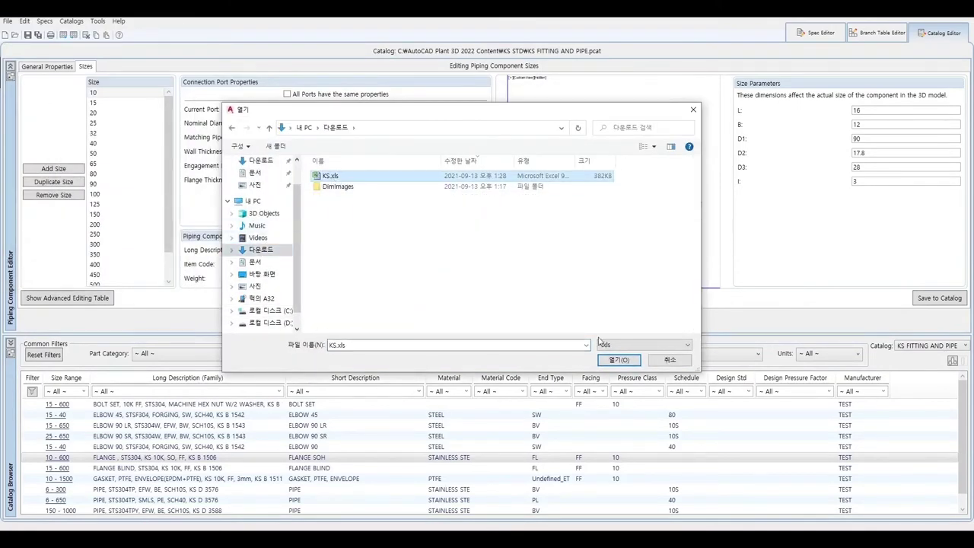
{"action": "left_click", "coordinate": [618, 359]}
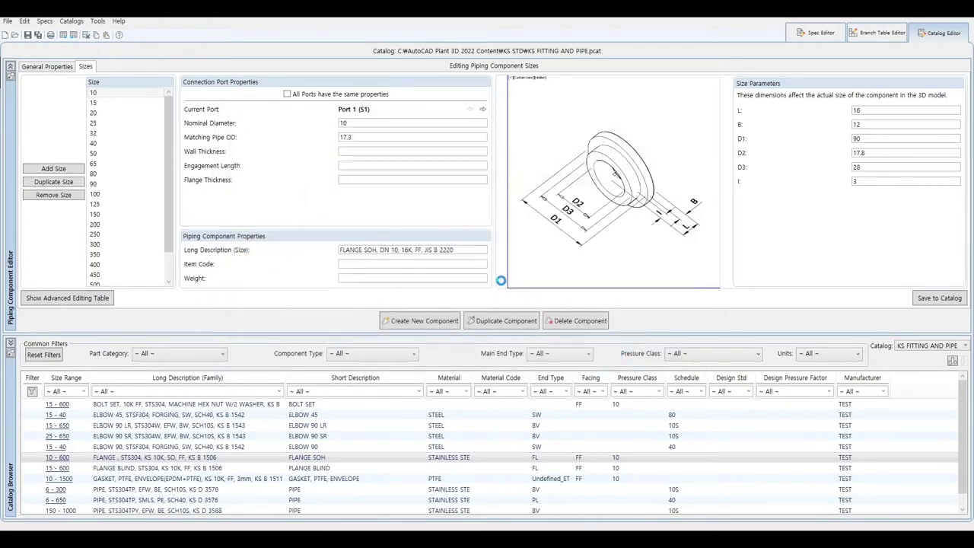
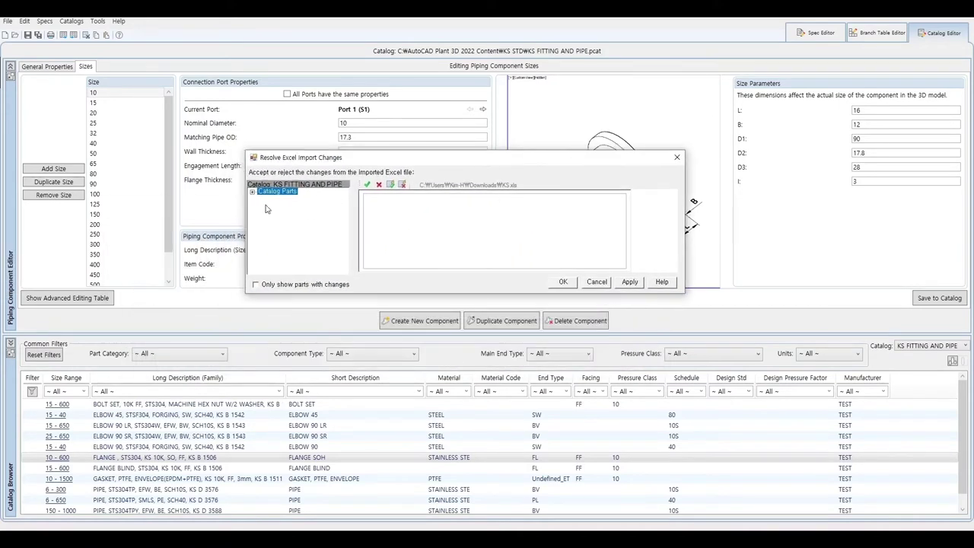
- Show the FLANGE SOH size changes under Catalog Parts > Flange in the import review
{"action": "left_click", "coordinate": [252, 192]}
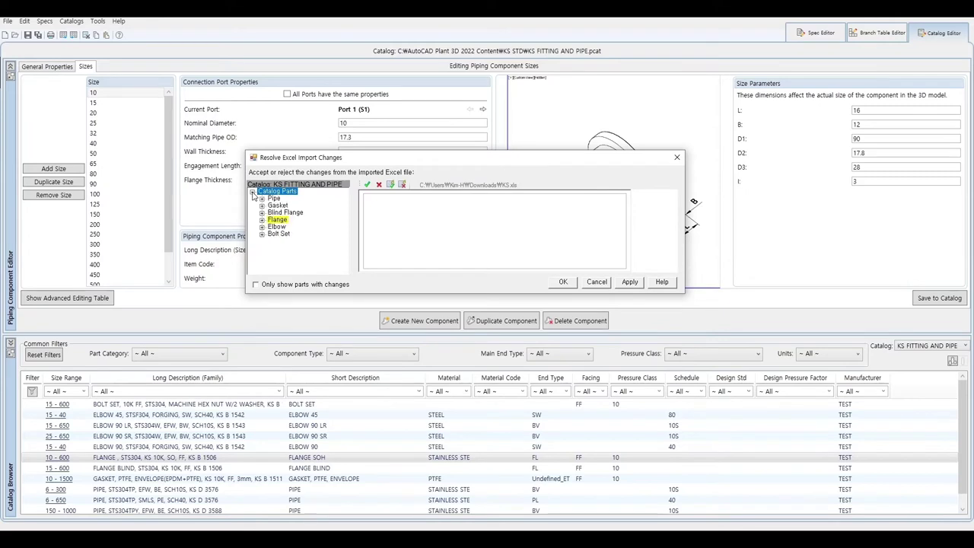
{"action": "left_click", "coordinate": [278, 221]}
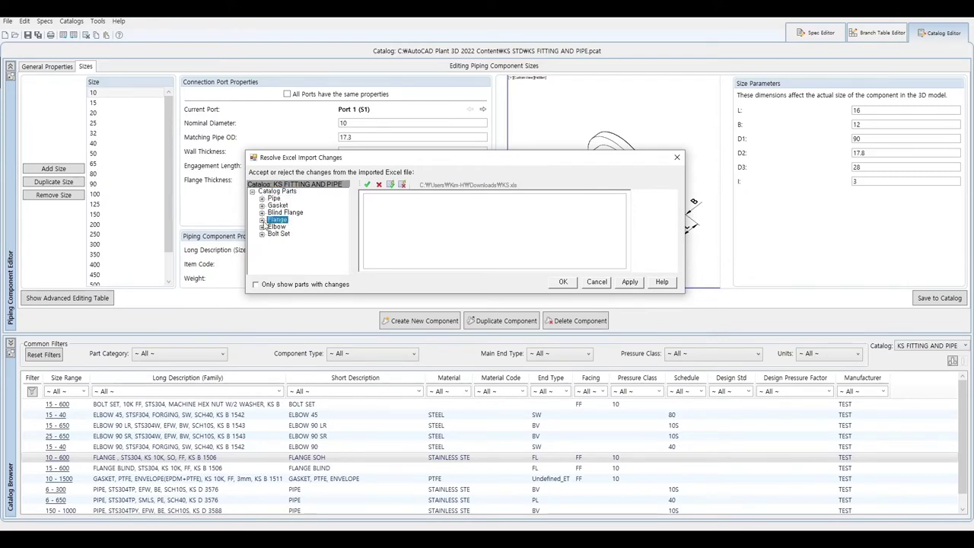
{"action": "left_click", "coordinate": [262, 221]}
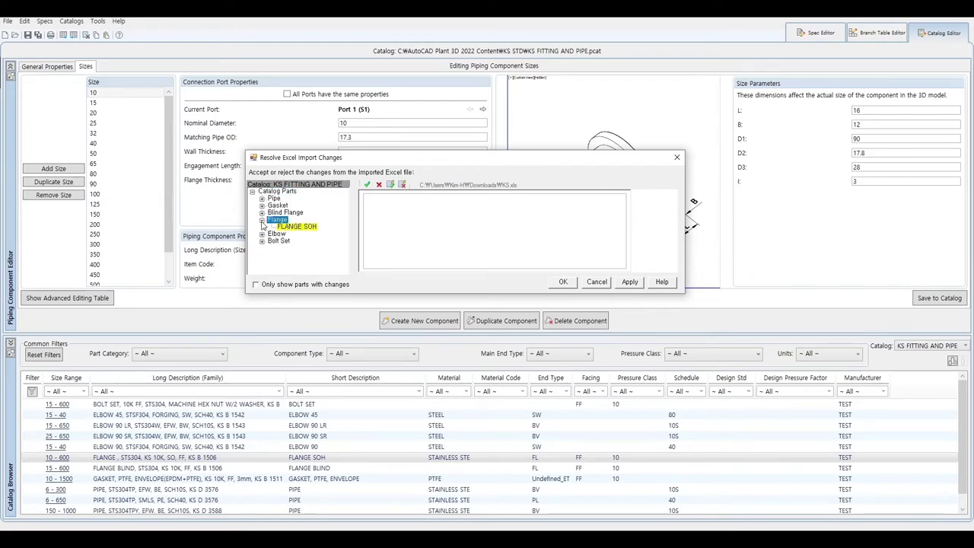
{"action": "left_click", "coordinate": [302, 228]}
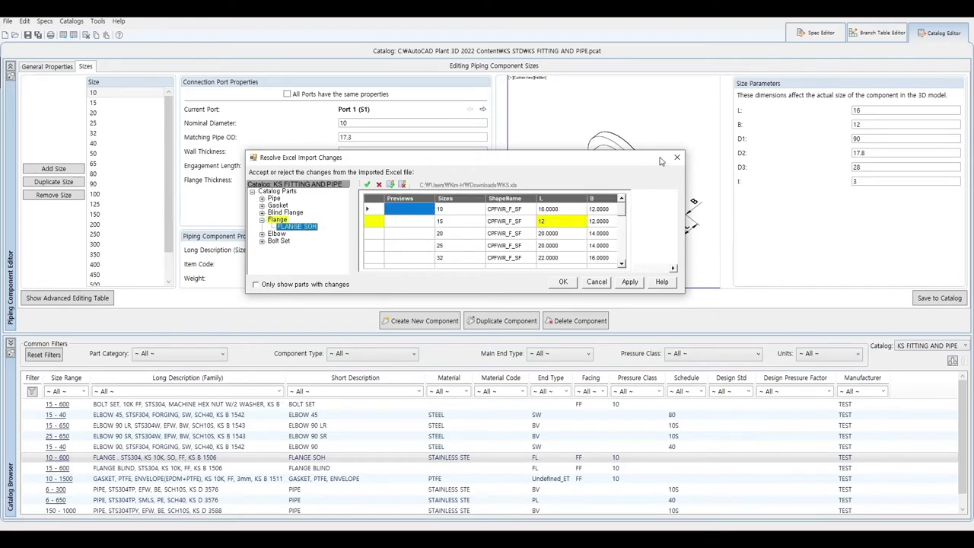
- Enlarge the review, check the D2 value for size 200, and accept all FLANGE SOH changes
{"action": "left_click_drag", "start_coordinate": [646, 158], "coordinate": [574, 89]}
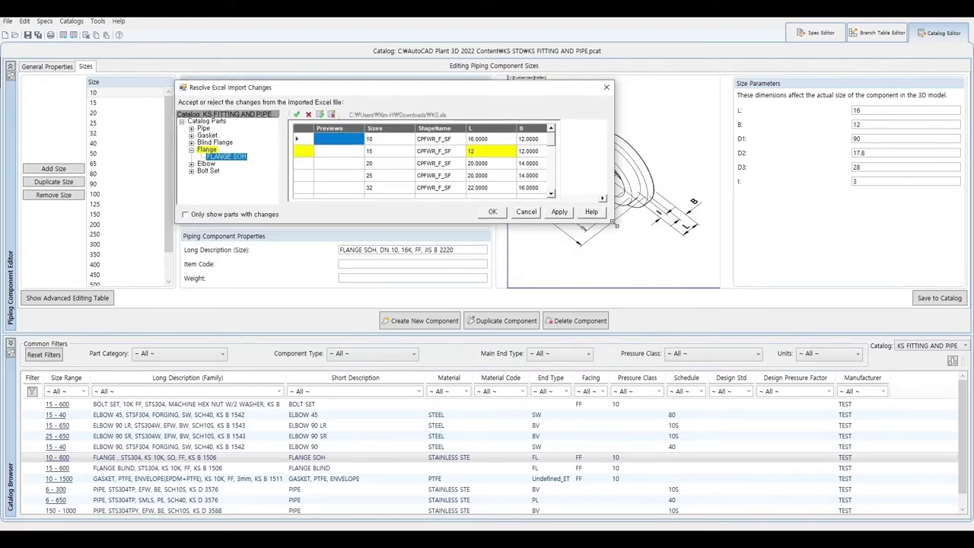
{"action": "left_click_drag", "start_coordinate": [614, 222], "coordinate": [838, 431]}
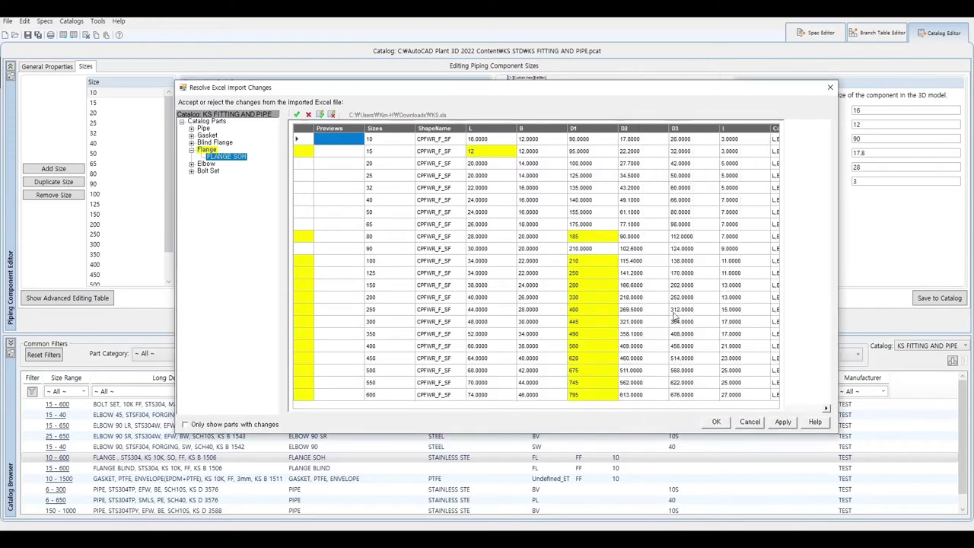
{"action": "left_click", "coordinate": [632, 298]}
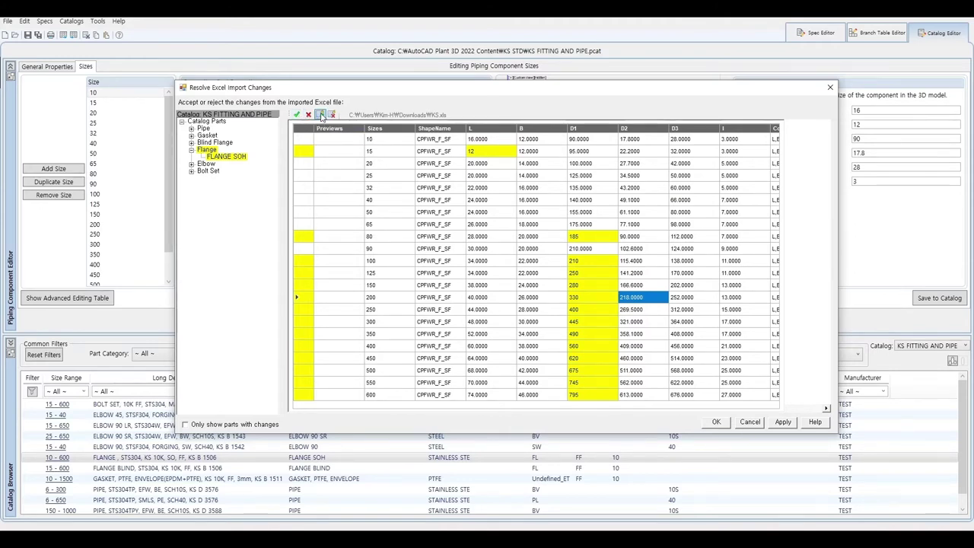
{"action": "left_click", "coordinate": [320, 115]}
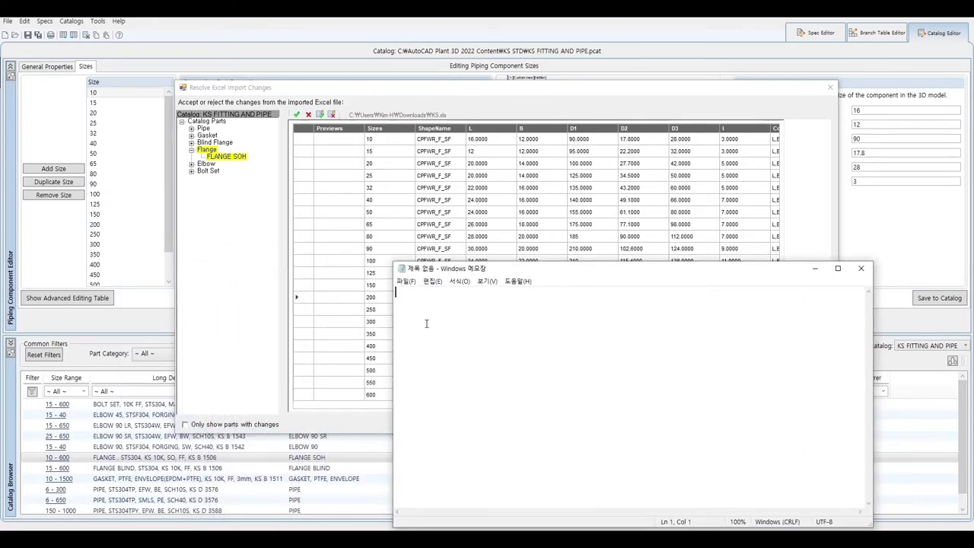
- Write the note '체크 하면 수정된 거만 남고 모두 사라짐' in Notepad and move it aside
{"action": "type", "text": "체"}
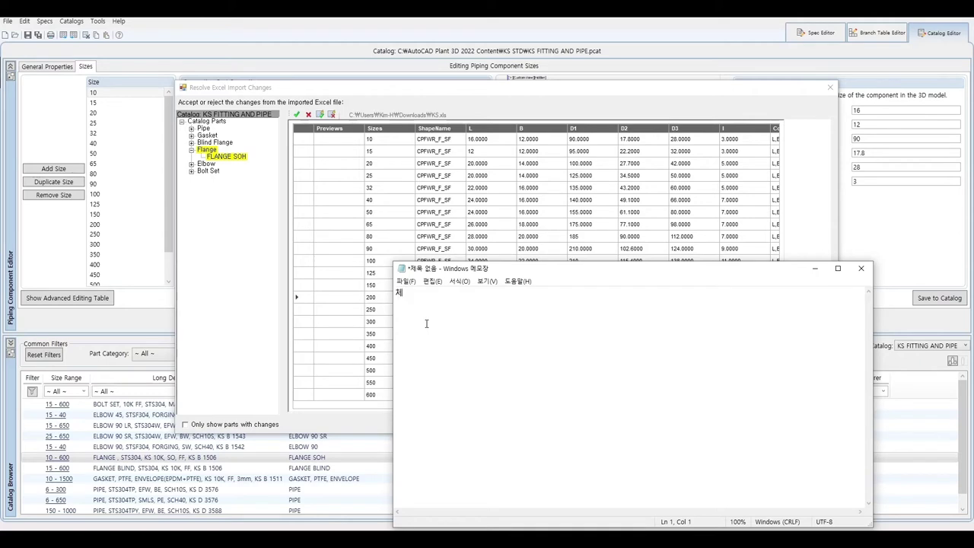
{"action": "type", "text": "크 하면 "}
{"action": "type", "text": "수정된 거"}
{"action": "type", "text": "것만 남고 "}
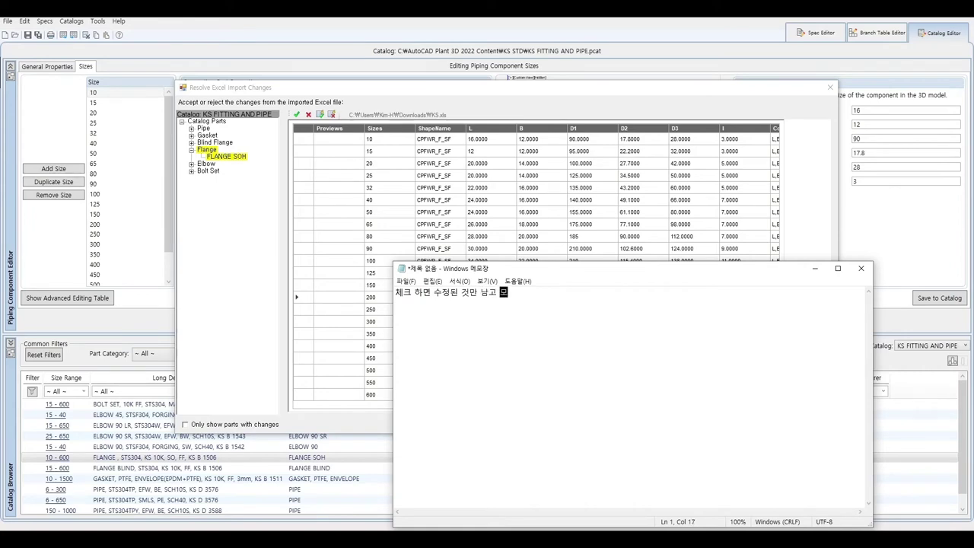
{"action": "type", "text": "모두 사라짐"}
{"action": "mouse_move", "coordinate": [617, 272]}
{"action": "left_mouse_down"}
{"action": "mouse_move", "coordinate": [523, 388]}
{"action": "mouse_move", "coordinate": [523, 472]}
{"action": "left_mouse_up"}
- Apply the accepted flange changes and confirm the import review
{"action": "left_click", "coordinate": [267, 373]}
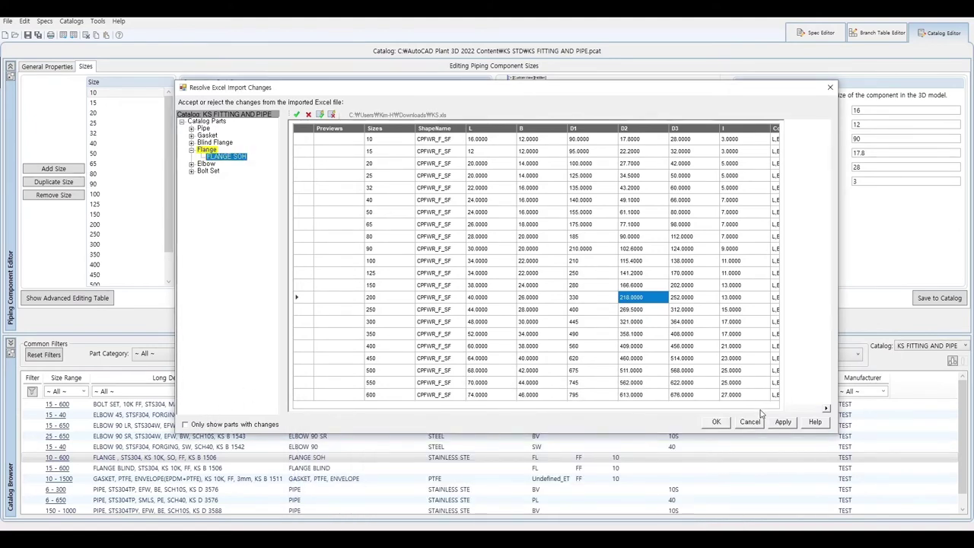
{"action": "left_click", "coordinate": [784, 423]}
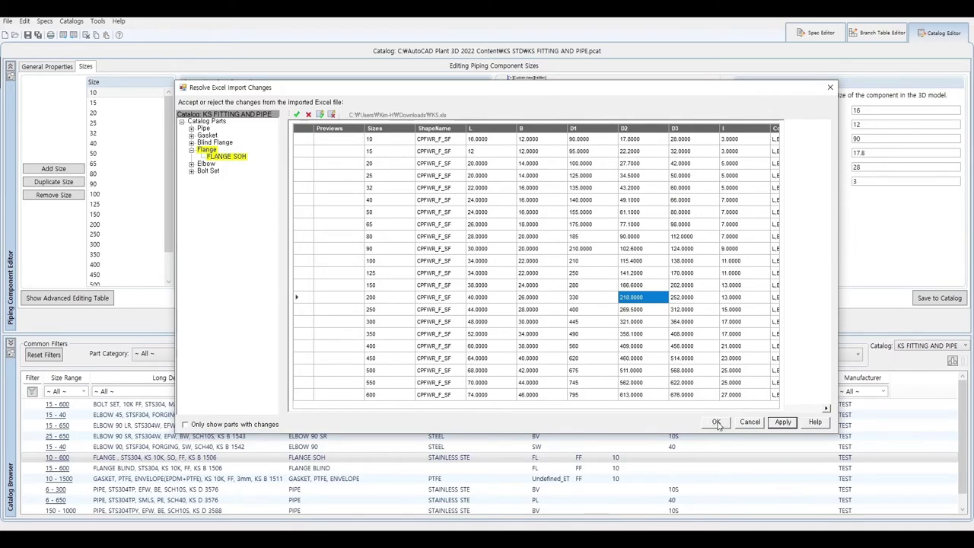
{"action": "left_click", "coordinate": [717, 424]}
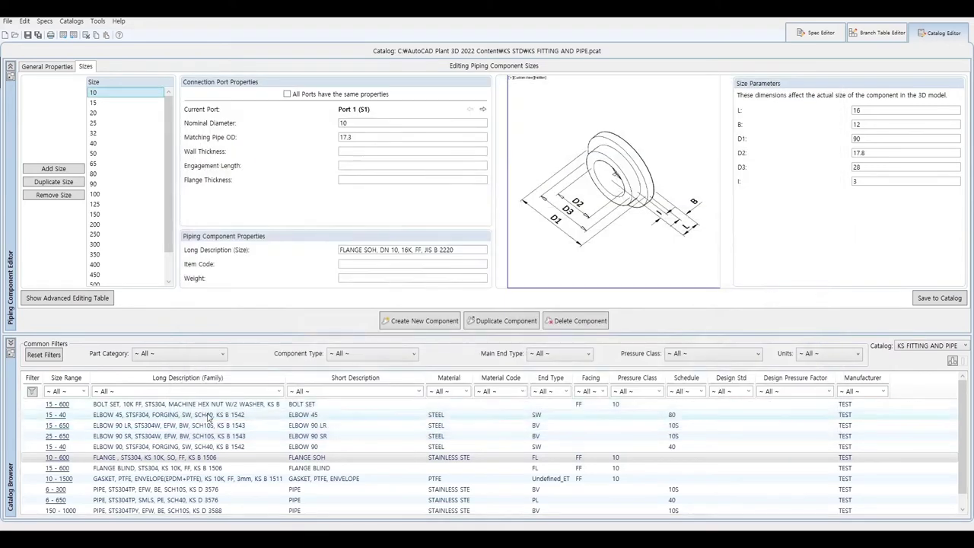
- Verify FLANGE SOH sizes 50 and 200, save to the catalog, and quit the editor
{"action": "left_click", "coordinate": [147, 447]}
{"action": "left_click", "coordinate": [149, 458]}
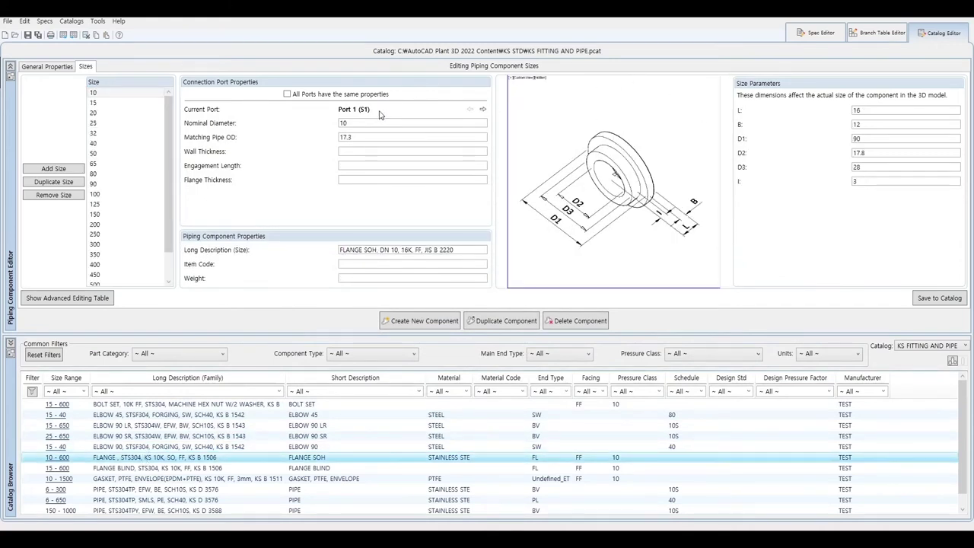
{"action": "left_click", "coordinate": [126, 153]}
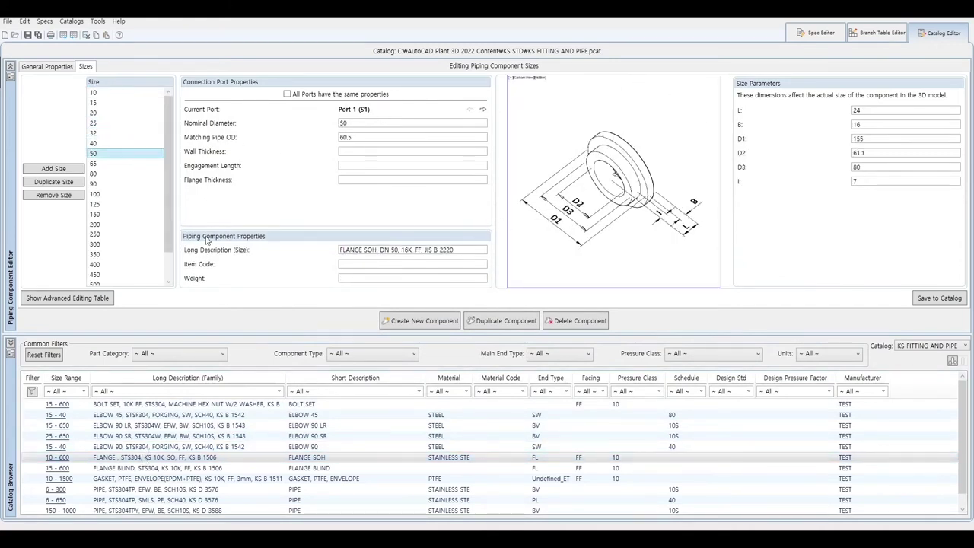
{"action": "left_click", "coordinate": [122, 225]}
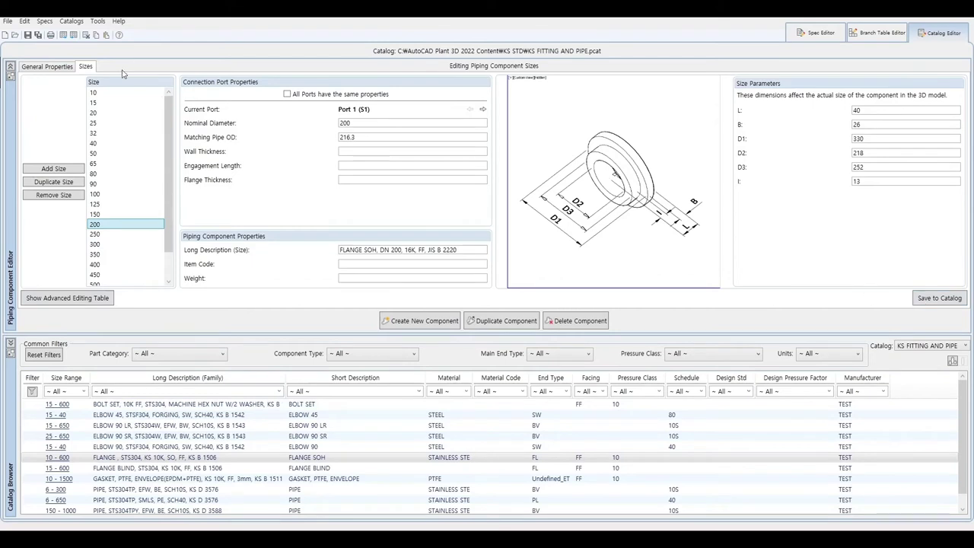
{"action": "left_click", "coordinate": [924, 304]}
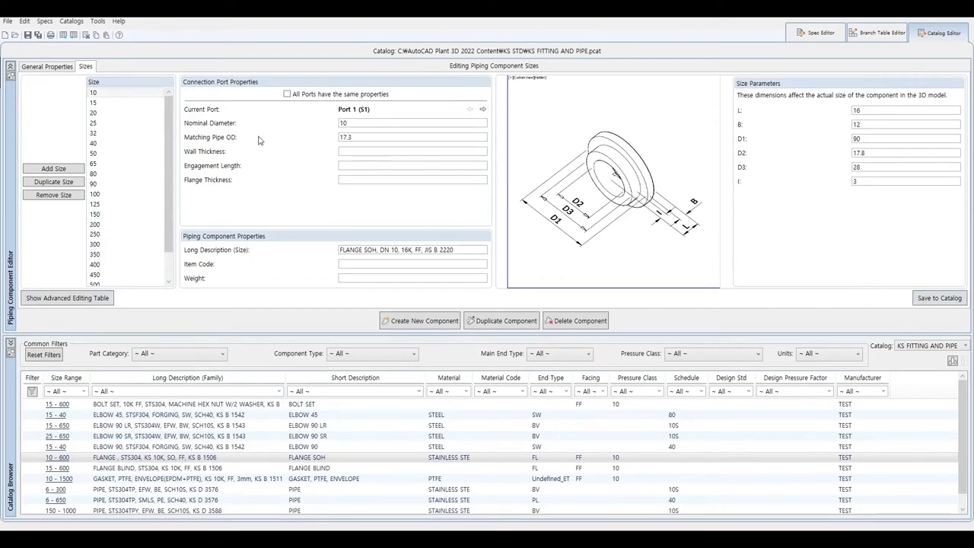
{"action": "left_click", "coordinate": [7, 23]}
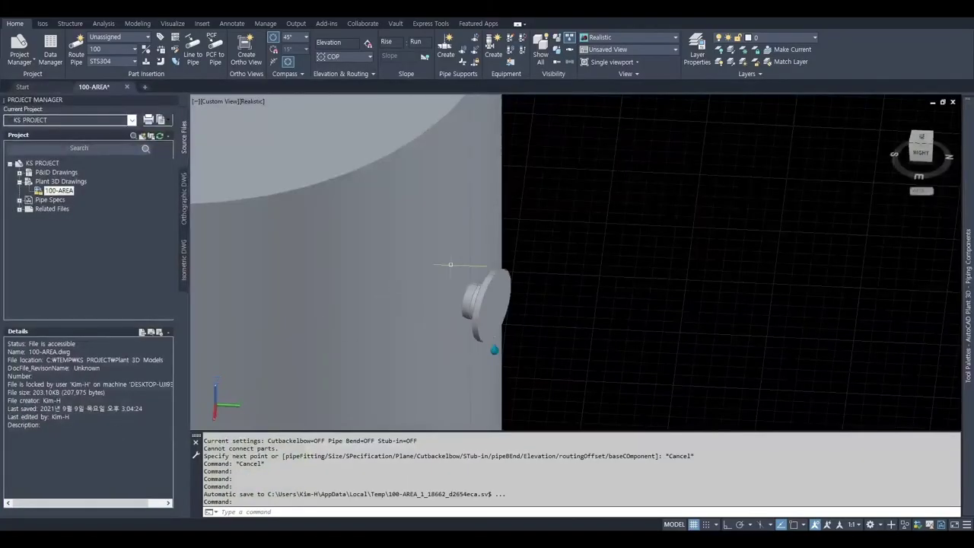
- Try routing a pipe from the tank nozzle, read the missing STS304 flange error, and cancel
{"action": "left_click", "coordinate": [509, 309]}
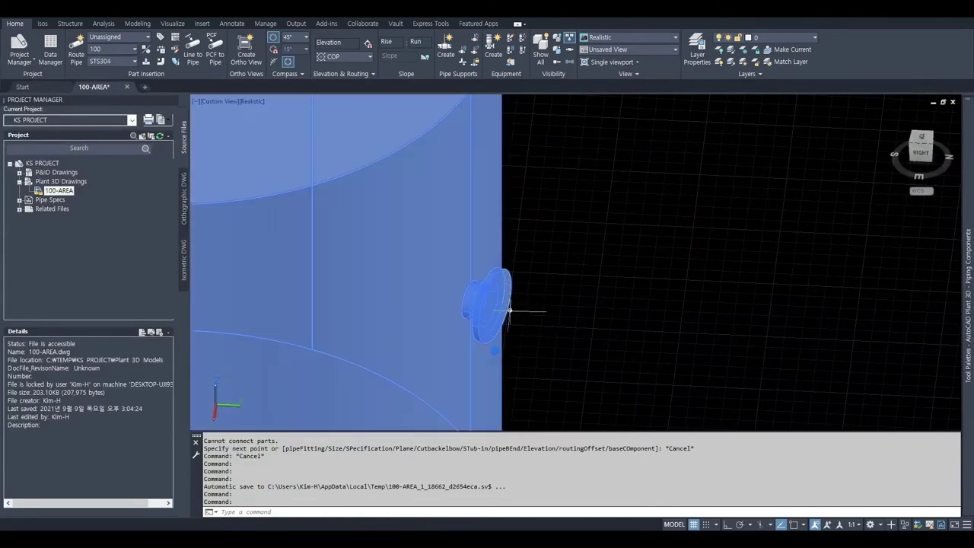
{"action": "left_click", "coordinate": [495, 350]}
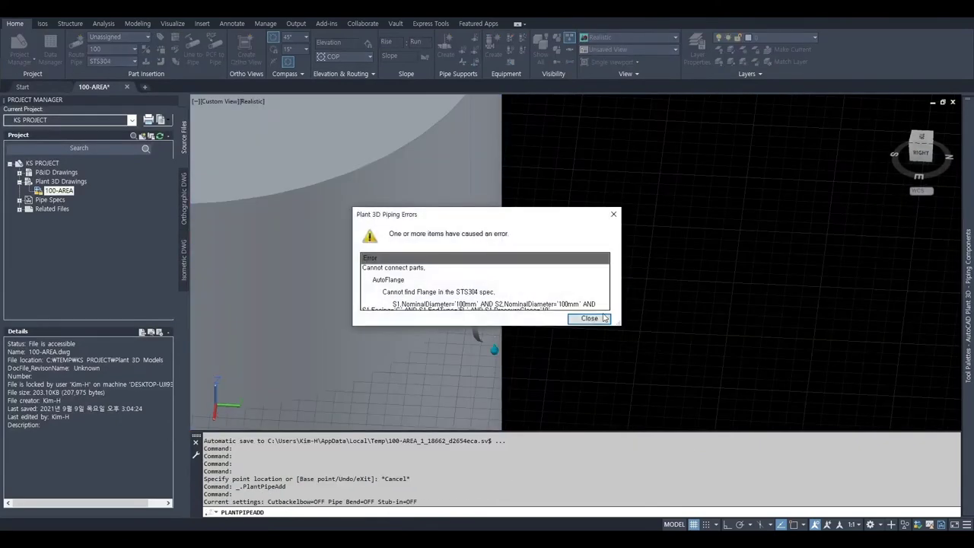
{"action": "left_click_drag", "start_coordinate": [621, 325], "coordinate": [823, 431]}
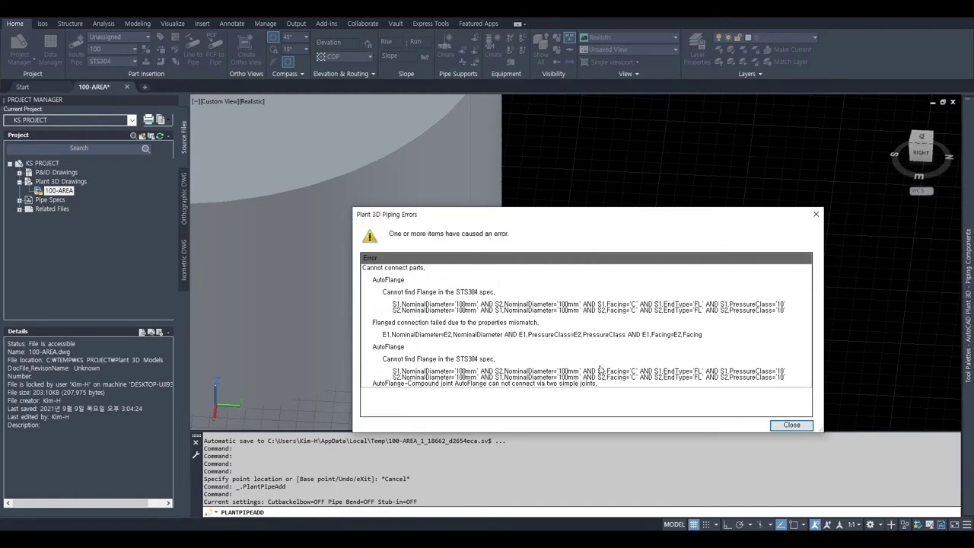
{"action": "left_click", "coordinate": [816, 214]}
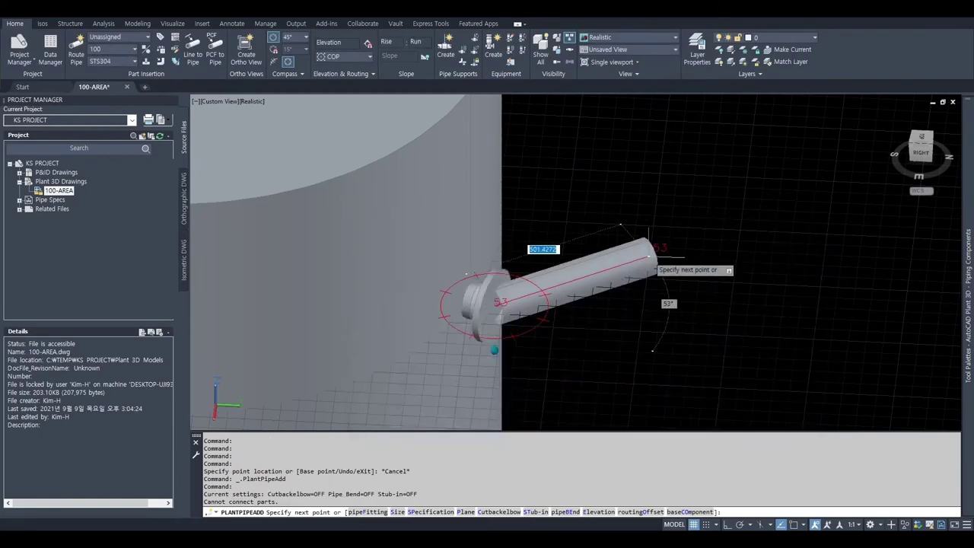
{"action": "key", "text": "Escape"}
{"action": "key", "text": "Escape"}
{"action": "key", "text": "Escape"}
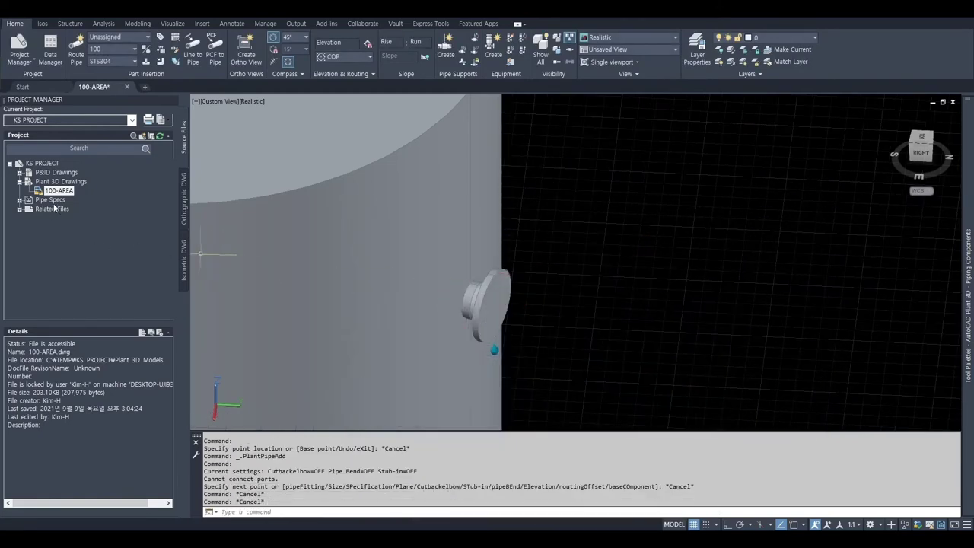
- Expand Pipe Specs and bring up the actions for the STS304 spec
{"action": "double_click", "coordinate": [54, 202]}
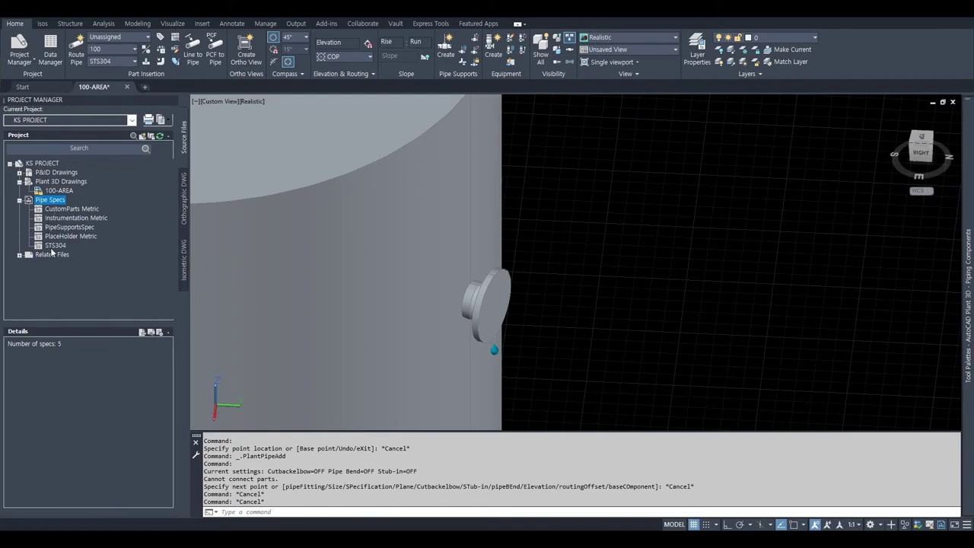
{"action": "left_click", "coordinate": [53, 245]}
{"action": "right_click", "coordinate": [59, 251]}
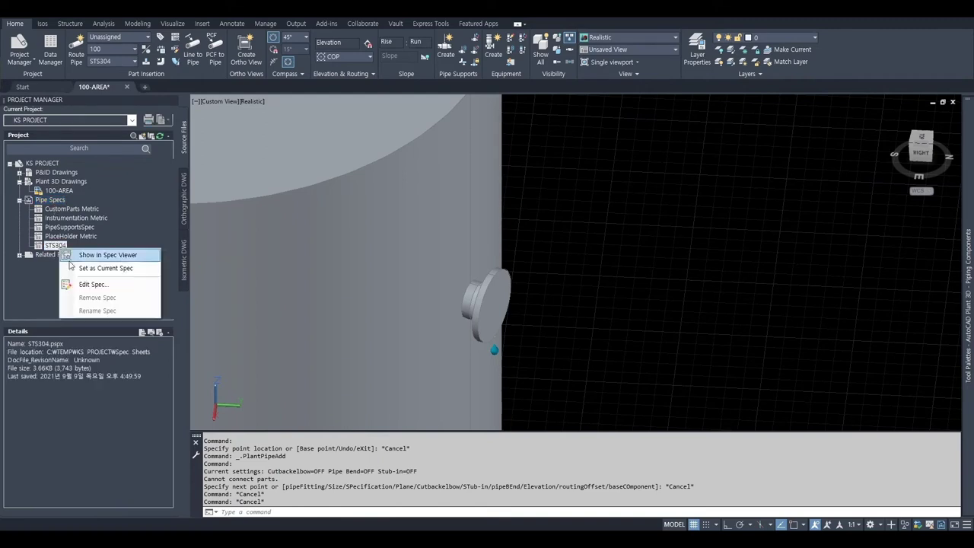
- Edit STS304 full-screen and load the KS STD\KS FITTING AND PIPE.pcat catalog
{"action": "left_click", "coordinate": [87, 286]}
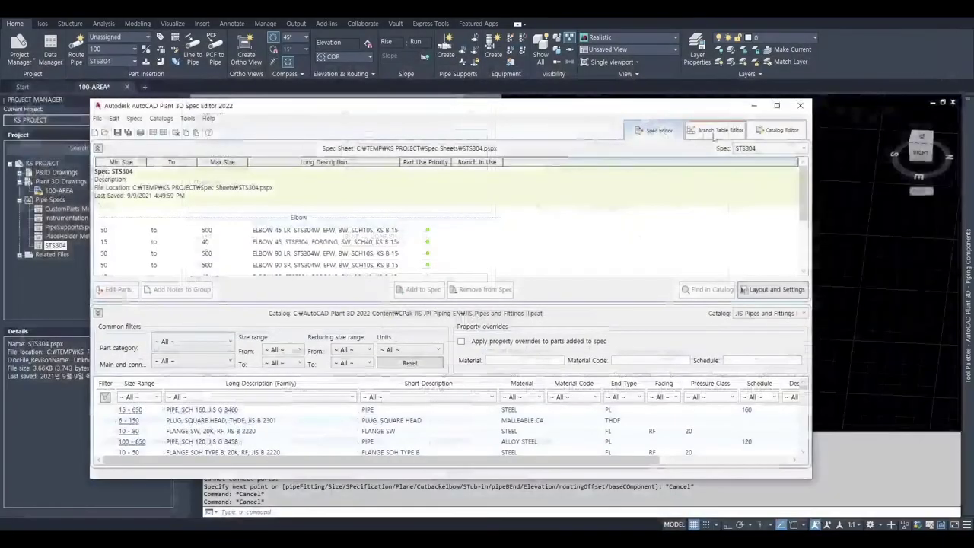
{"action": "left_click", "coordinate": [777, 106]}
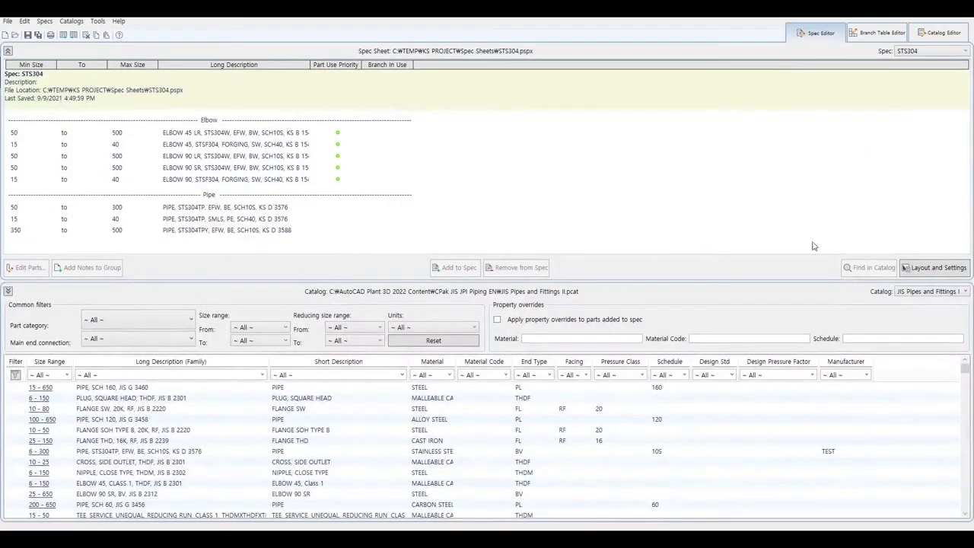
{"action": "left_click", "coordinate": [935, 294]}
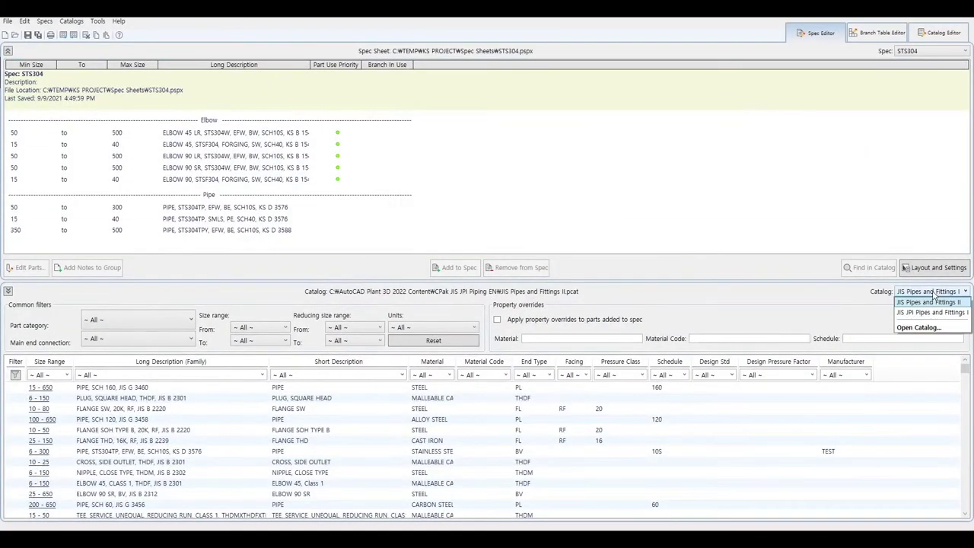
{"action": "left_click", "coordinate": [904, 328]}
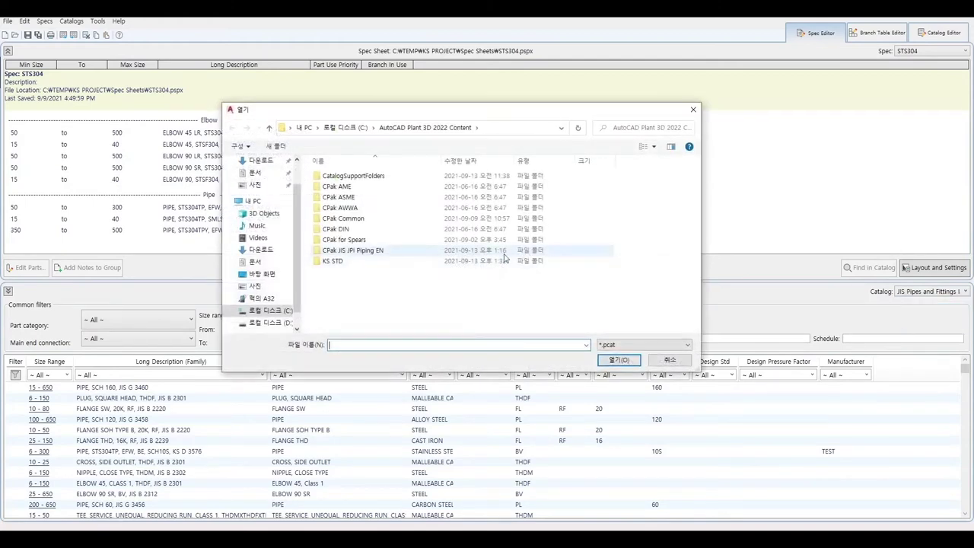
{"action": "left_click", "coordinate": [332, 261]}
{"action": "double_click", "coordinate": [333, 261]}
{"action": "left_click", "coordinate": [362, 187]}
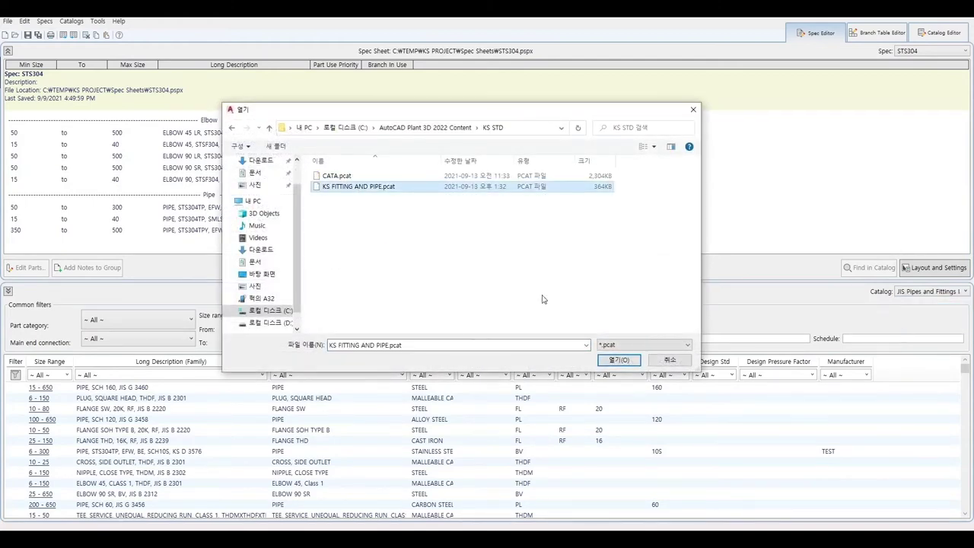
{"action": "left_click", "coordinate": [619, 360]}
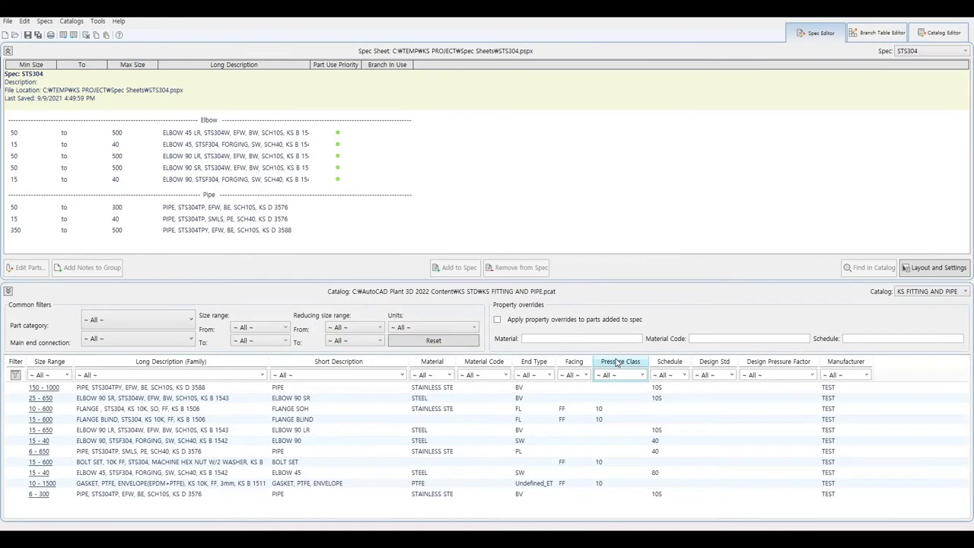
- Sort by Long Description and add the bolt set, slip-on flange, blind flange and gasket to STS304
{"action": "left_click", "coordinate": [160, 361]}
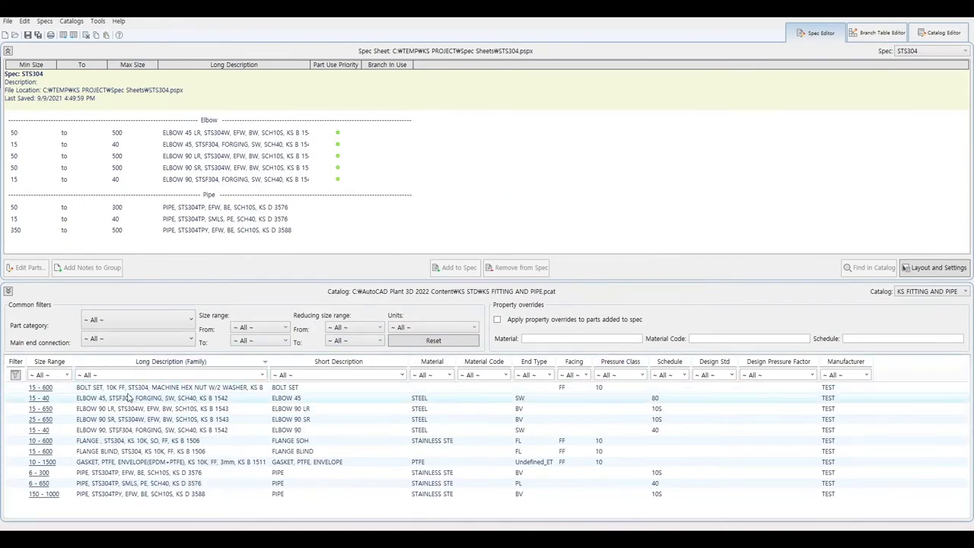
{"action": "left_click", "coordinate": [122, 388]}
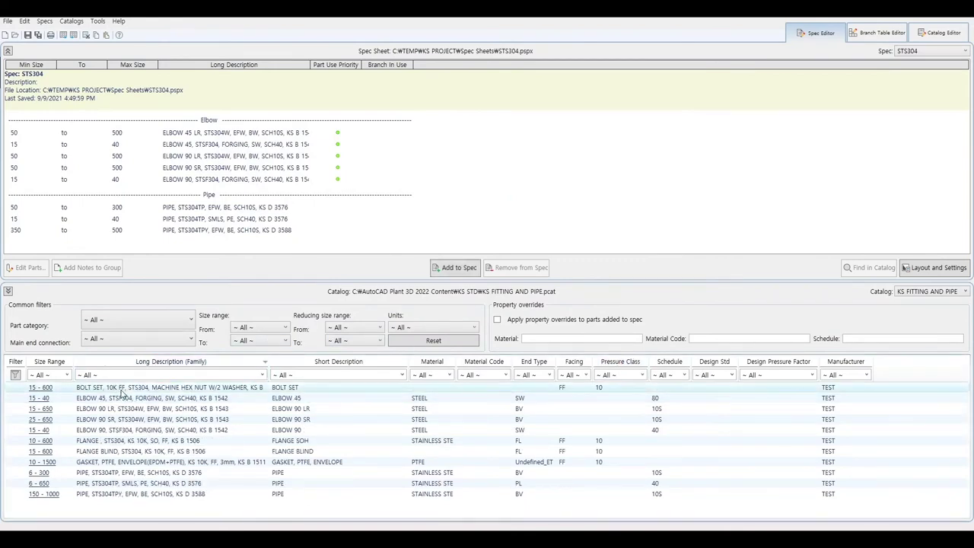
{"action": "left_click", "coordinate": [118, 442], "text": "ctrl"}
{"action": "left_click", "coordinate": [118, 452], "text": "ctrl"}
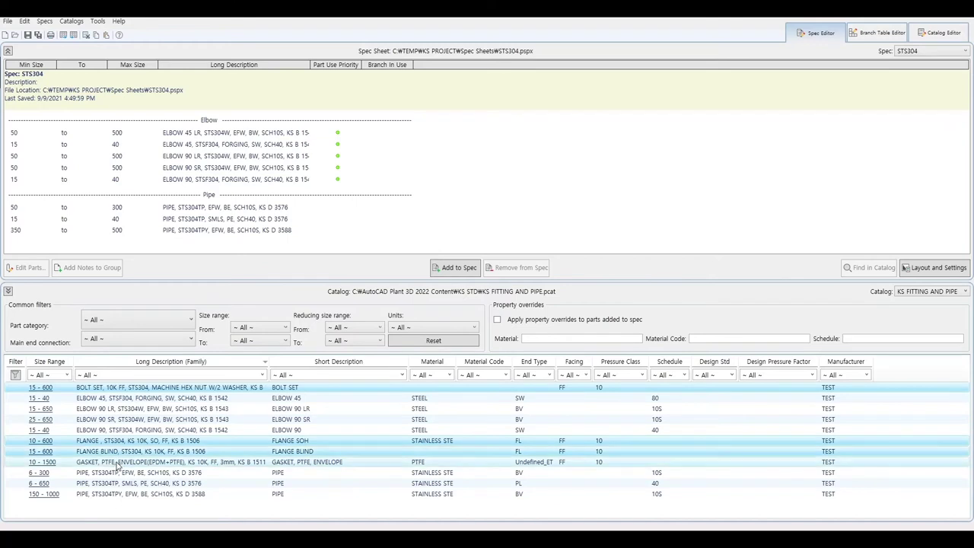
{"action": "right_click", "coordinate": [118, 466]}
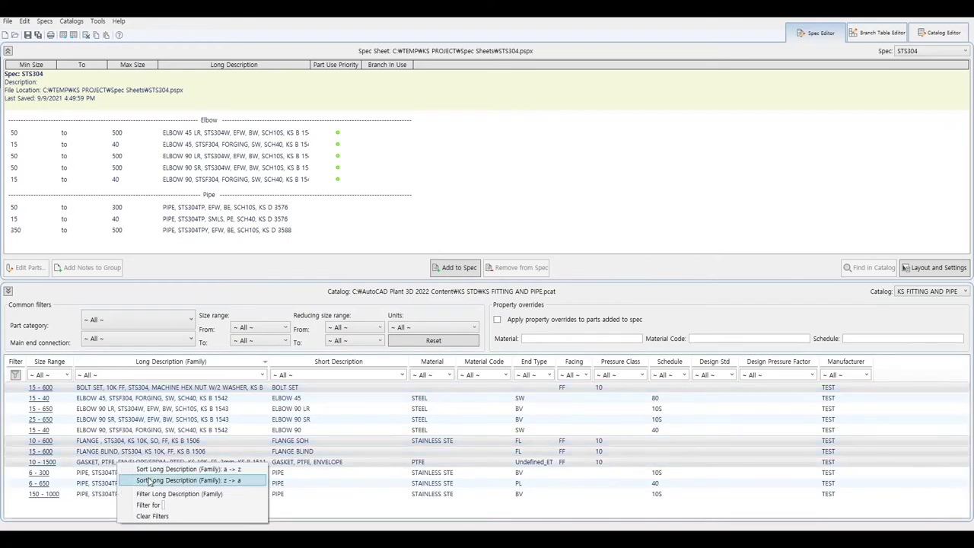
{"action": "left_click", "coordinate": [457, 274]}
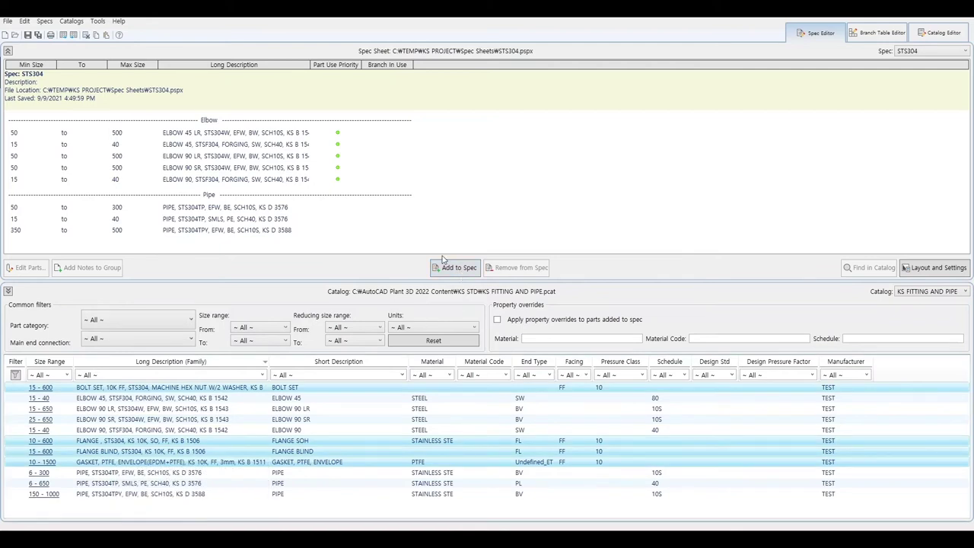
{"action": "left_click", "coordinate": [457, 272]}
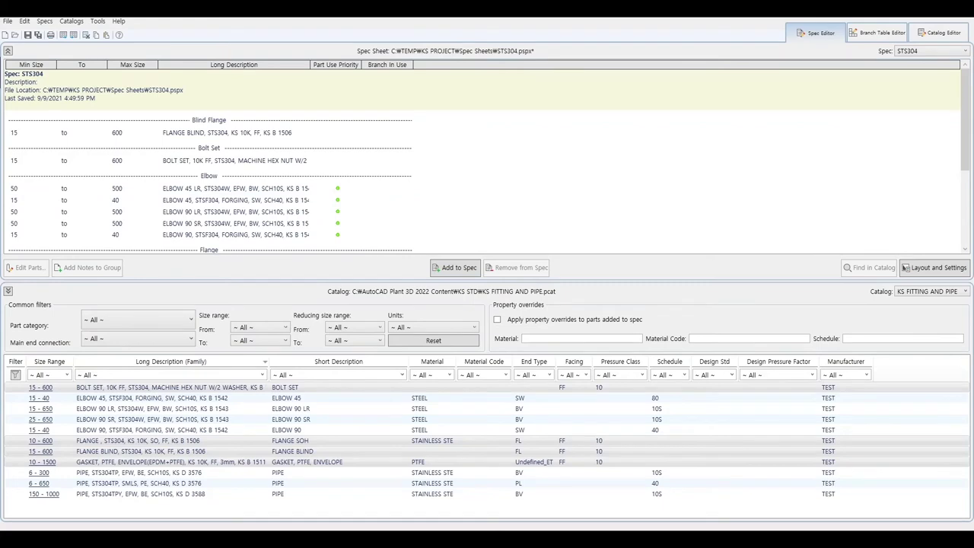
- Remove Blind Flange sizes 550 and 600 from STS304, leaving 15 to 500
{"action": "double_click", "coordinate": [230, 134]}
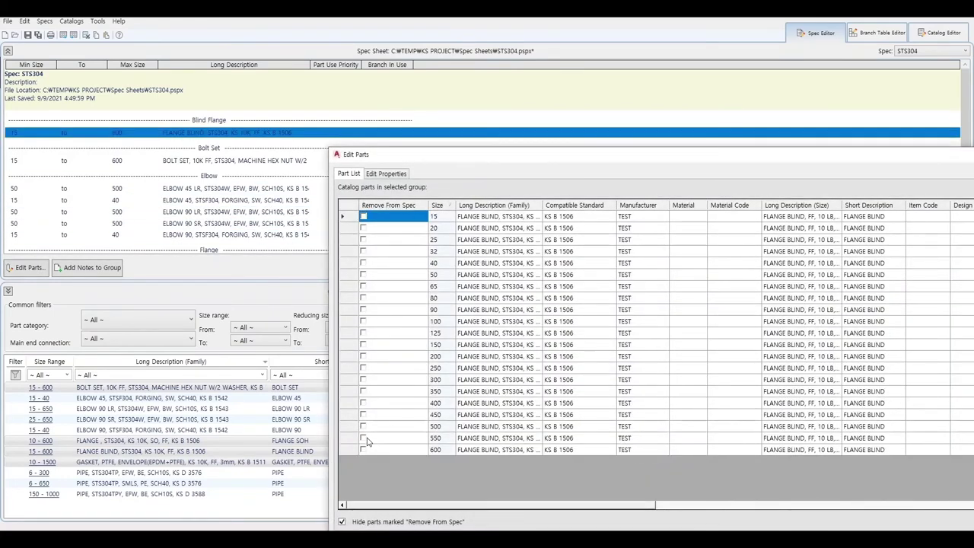
{"action": "left_click", "coordinate": [364, 439]}
{"action": "left_click", "coordinate": [364, 449]}
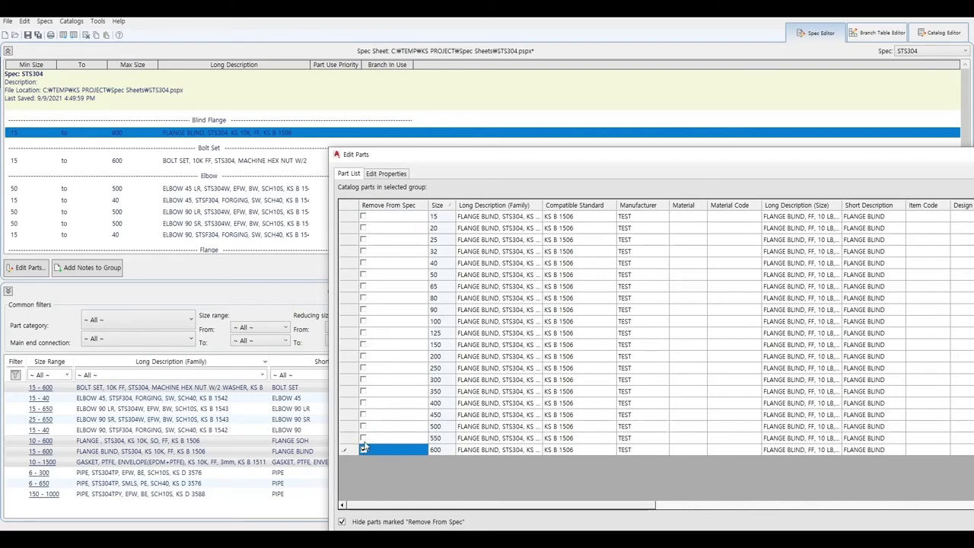
{"action": "key", "text": "alt+Tab"}
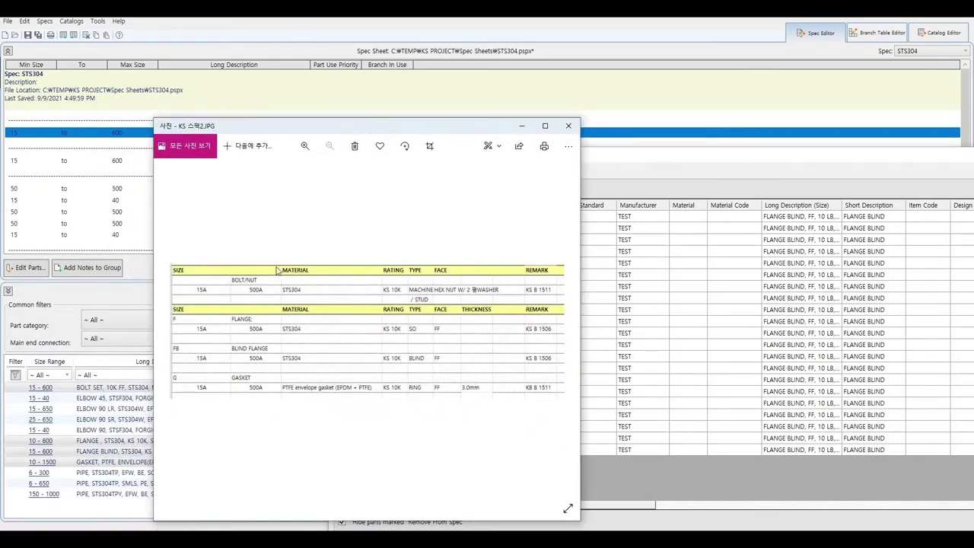
{"action": "left_click", "coordinate": [510, 126]}
{"action": "left_click_drag", "start_coordinate": [756, 161], "coordinate": [533, 125]}
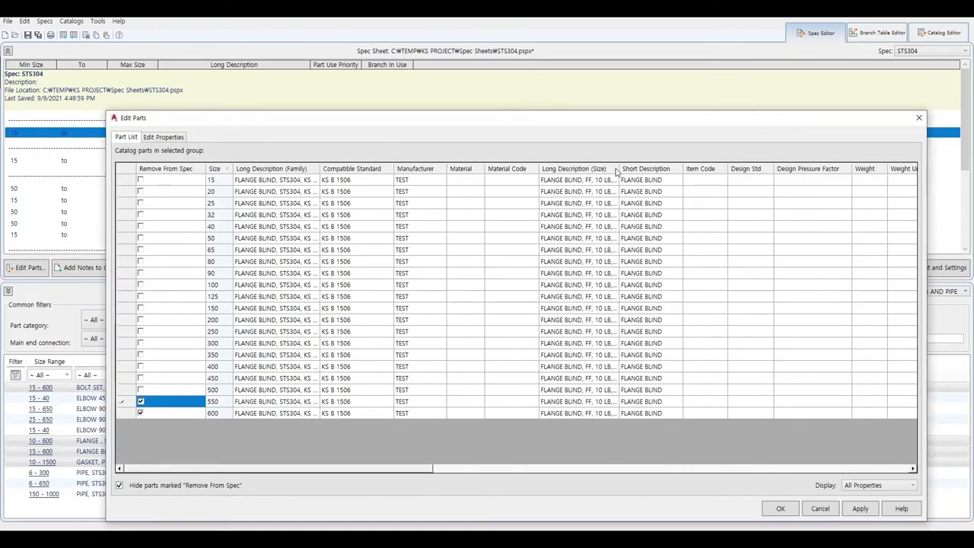
{"action": "left_click_drag", "start_coordinate": [618, 169], "coordinate": [727, 169]}
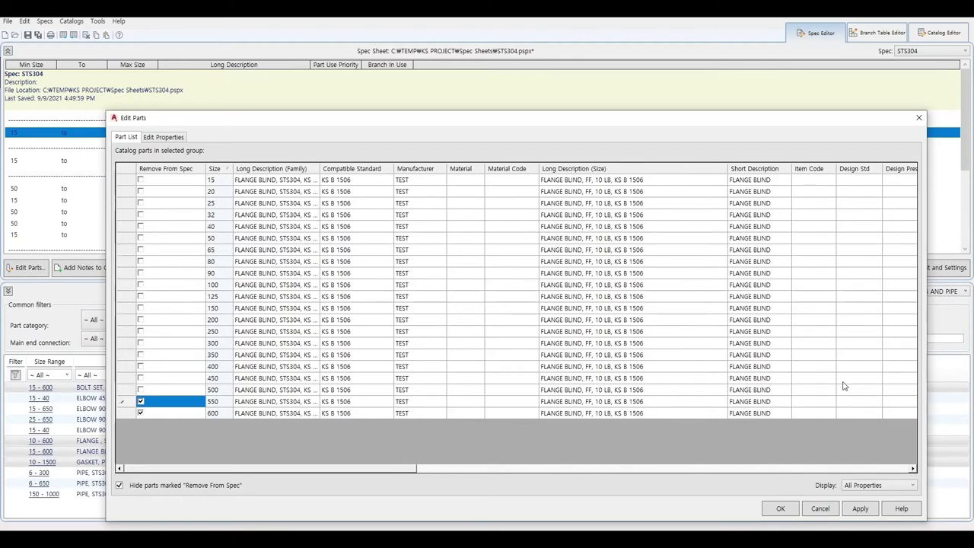
{"action": "left_click", "coordinate": [861, 508]}
{"action": "left_click", "coordinate": [780, 508]}
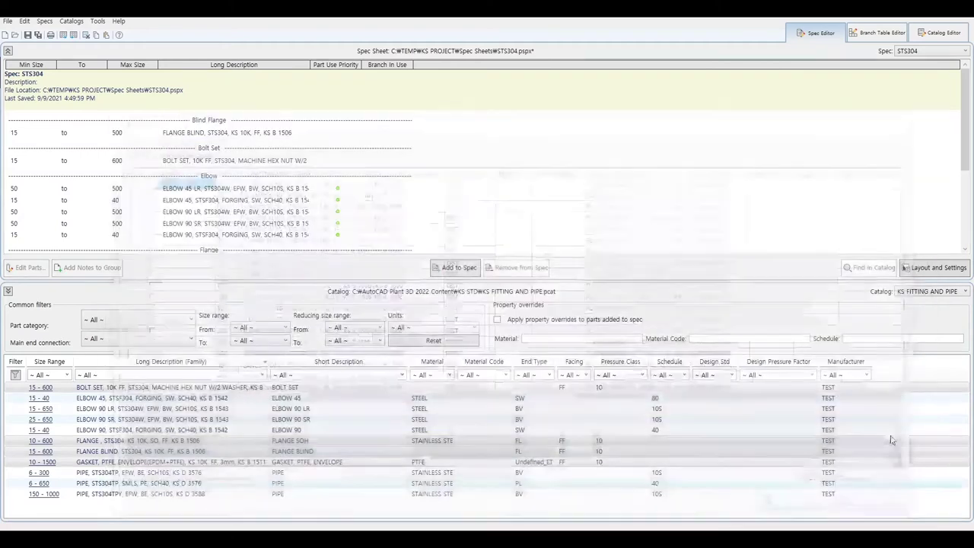
- Close the layout settings unchanged and select the Bolt Set entry
{"action": "left_click", "coordinate": [925, 270]}
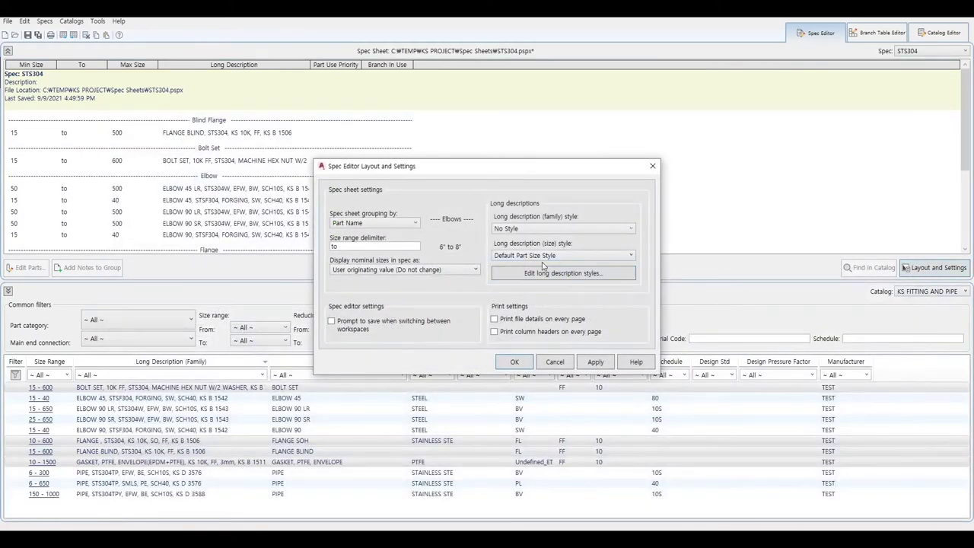
{"action": "left_click", "coordinate": [525, 369]}
{"action": "left_click", "coordinate": [285, 236]}
{"action": "left_click", "coordinate": [205, 161]}
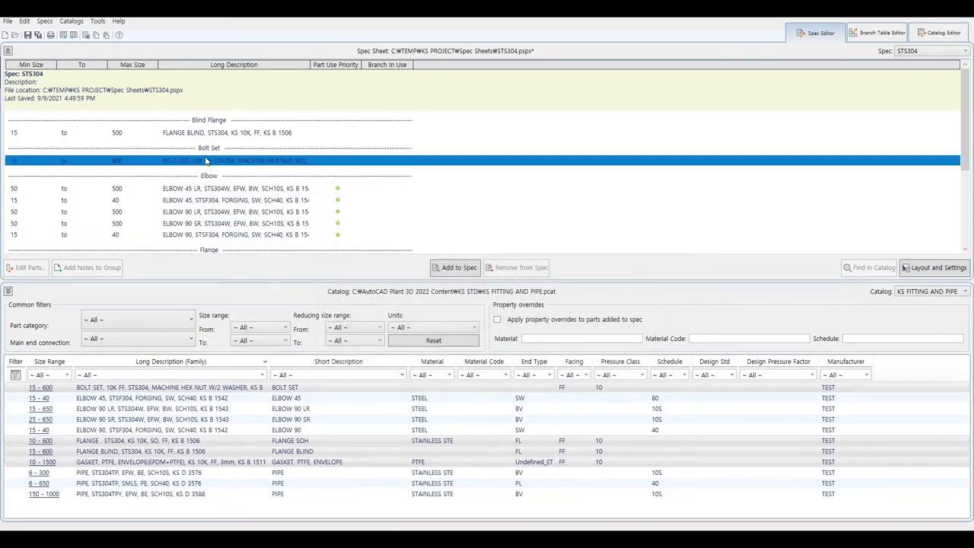
- Remove Bolt Set size 600 from STS304 so it ends at 500
{"action": "double_click", "coordinate": [211, 160]}
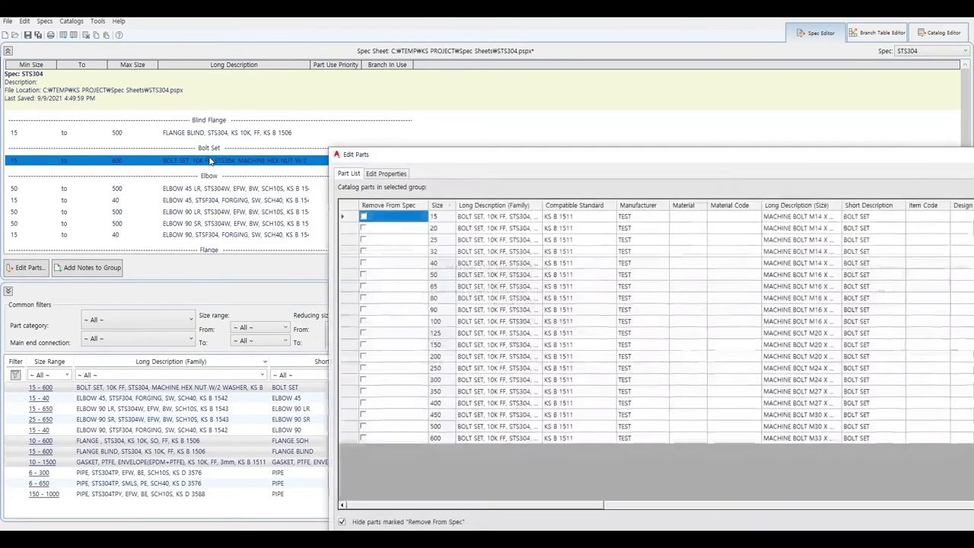
{"action": "left_click", "coordinate": [363, 439]}
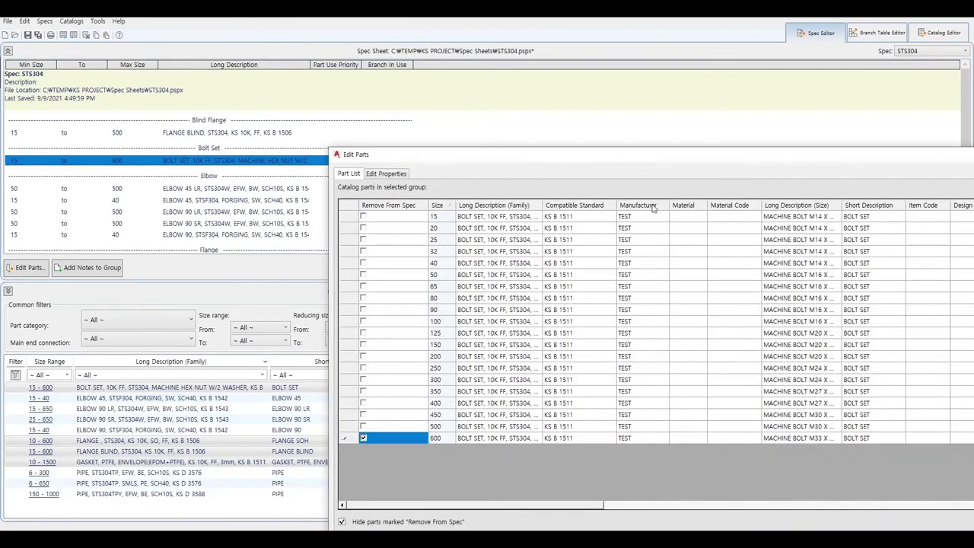
{"action": "left_click_drag", "start_coordinate": [641, 164], "coordinate": [434, 89]}
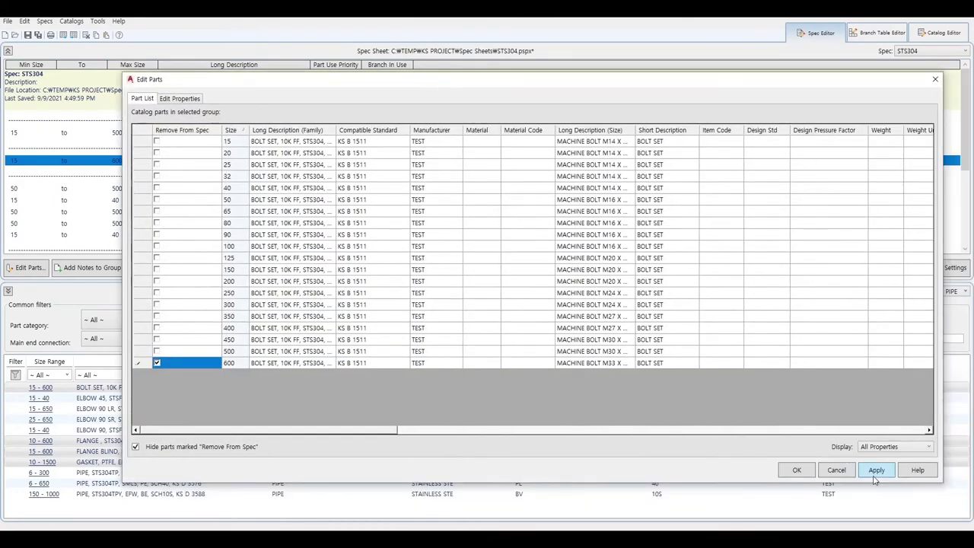
{"action": "left_click", "coordinate": [876, 471]}
{"action": "left_click", "coordinate": [797, 469]}
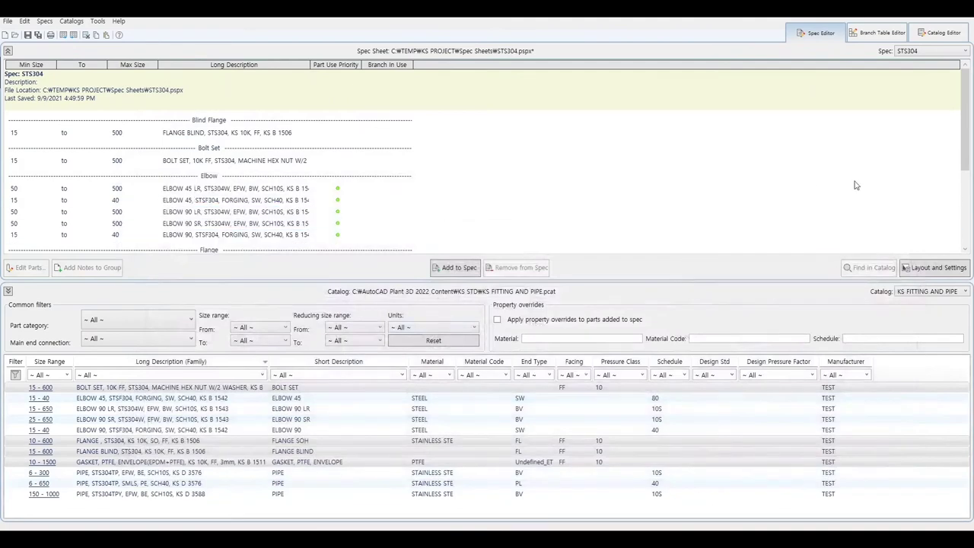
- Mark slip-on Flange sizes 550 and 600 for removal and apply
{"action": "left_click_drag", "start_coordinate": [967, 164], "coordinate": [967, 198]}
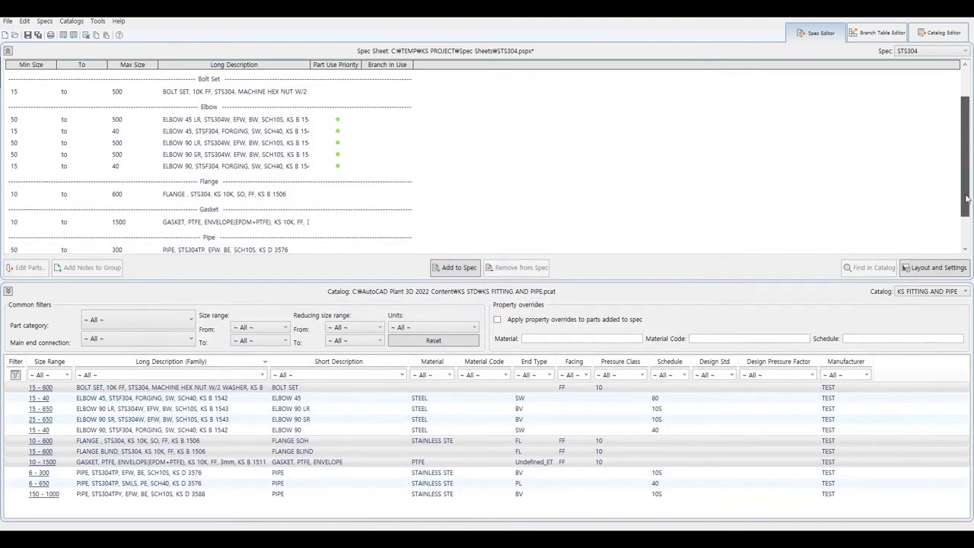
{"action": "double_click", "coordinate": [371, 194]}
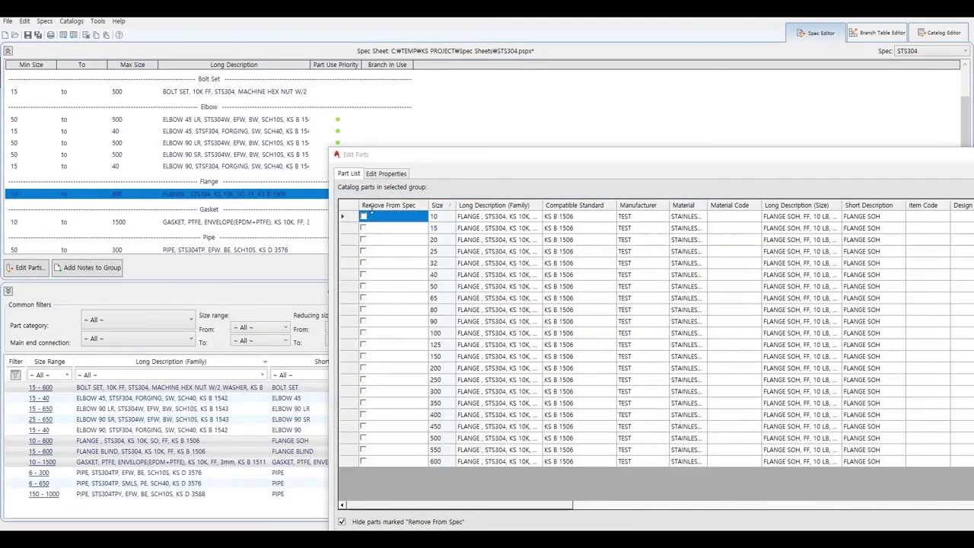
{"action": "left_click", "coordinate": [363, 450]}
{"action": "left_click", "coordinate": [363, 461]}
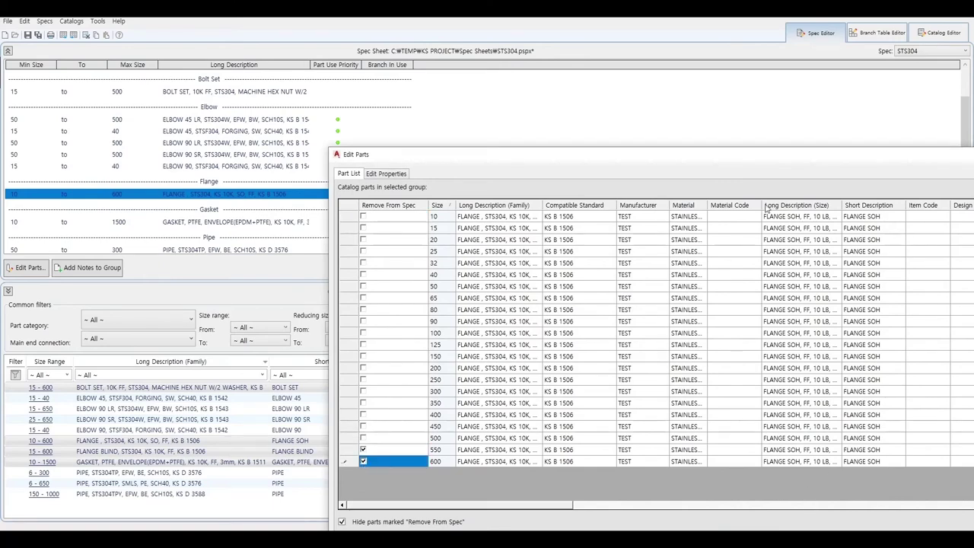
{"action": "left_click_drag", "start_coordinate": [733, 162], "coordinate": [584, 93]}
{"action": "left_click", "coordinate": [850, 477]}
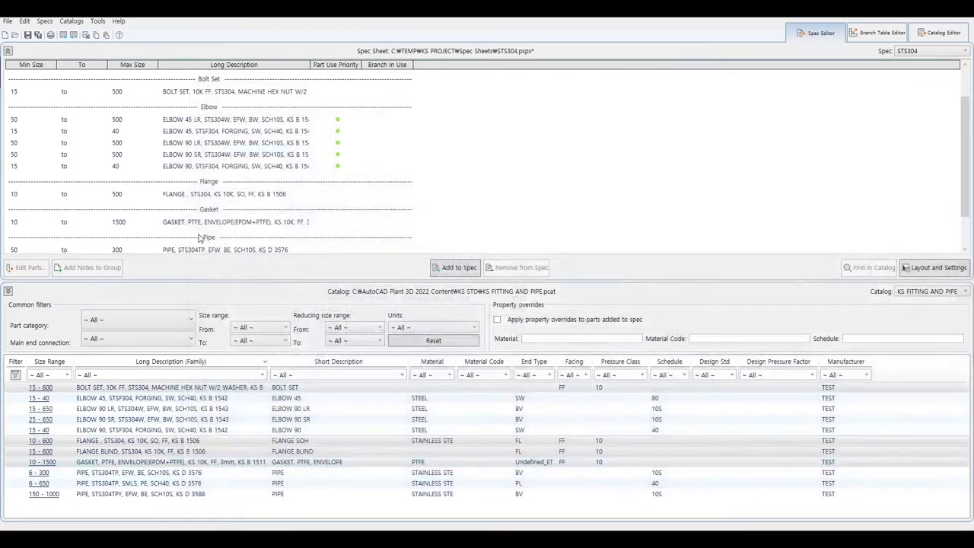
- Mark every gasket size above 500, through 1500, for removal from STS304
{"action": "double_click", "coordinate": [216, 221]}
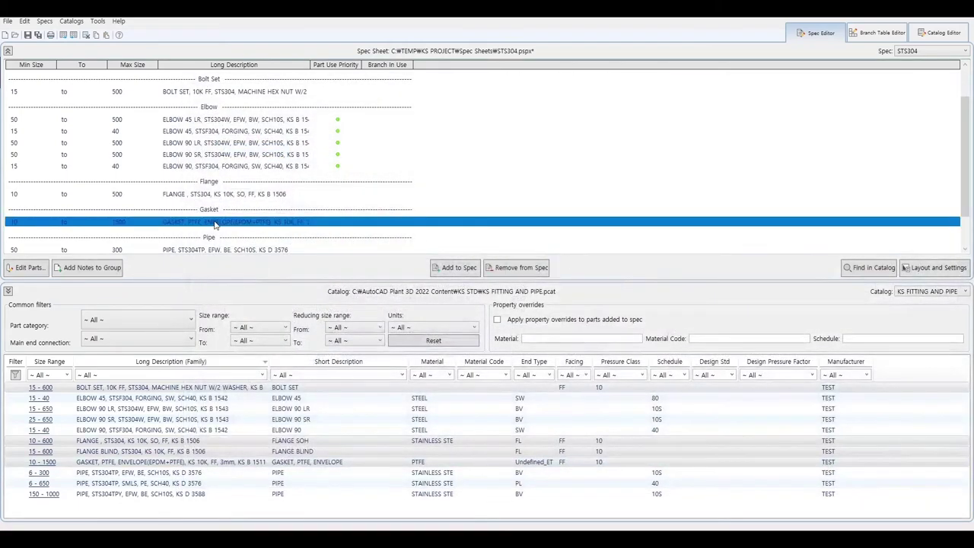
{"action": "scroll", "coordinate": [386, 369], "scroll_direction": "down", "scroll_amount": 4}
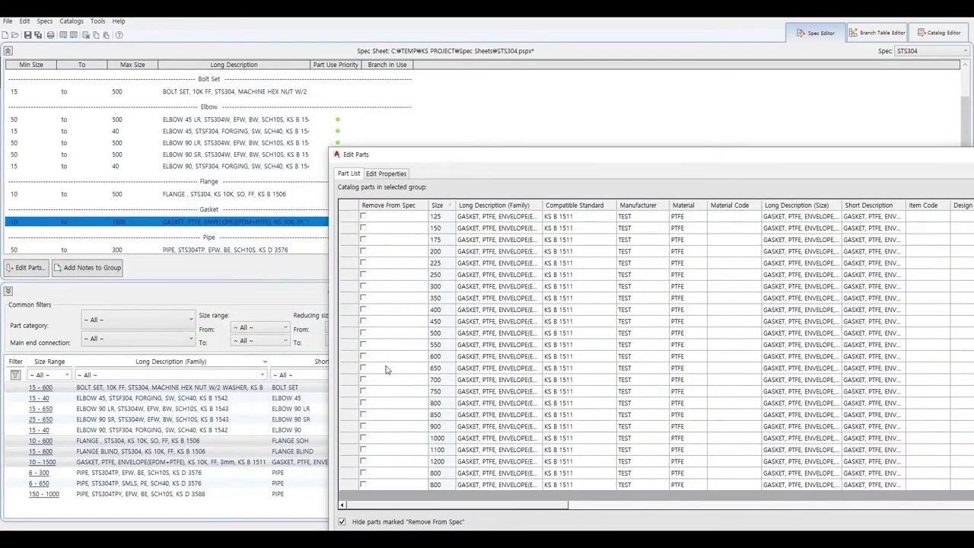
{"action": "scroll", "coordinate": [391, 358], "scroll_direction": "up", "scroll_amount": 4}
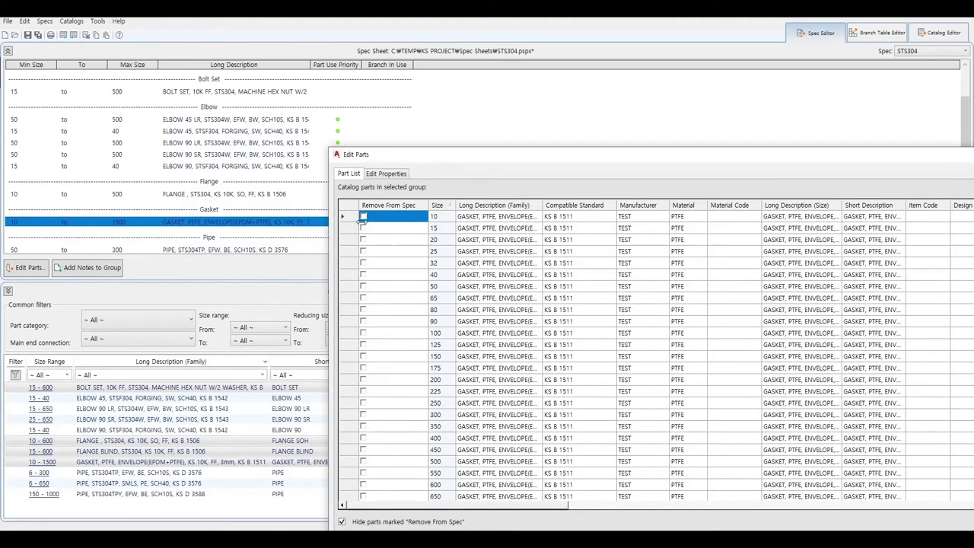
{"action": "scroll", "coordinate": [384, 404], "scroll_direction": "down", "scroll_amount": 4}
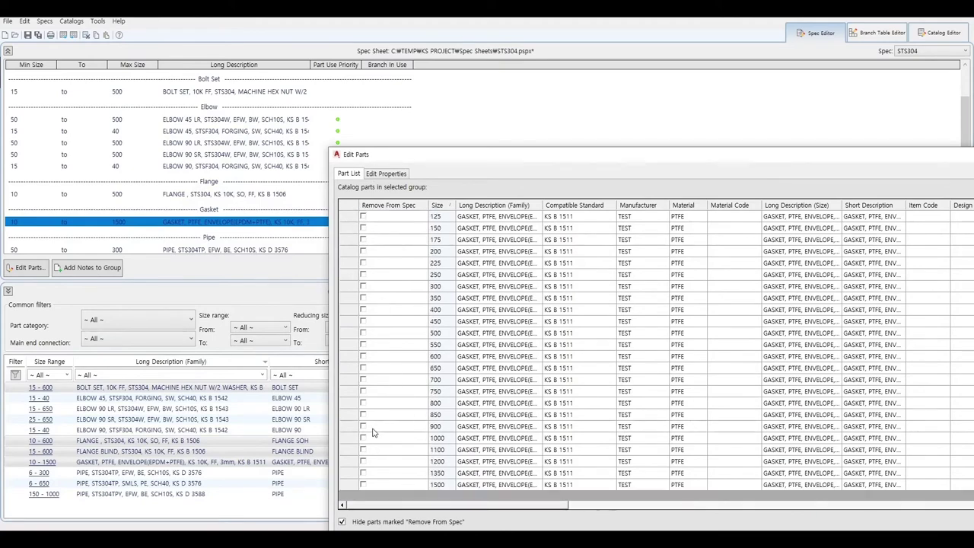
{"action": "left_click", "coordinate": [364, 345]}
{"action": "key", "text": "Down"}
{"action": "key", "text": "Down"}
{"action": "key", "text": "space"}
{"action": "key", "text": "Down"}
{"action": "key", "text": "space"}
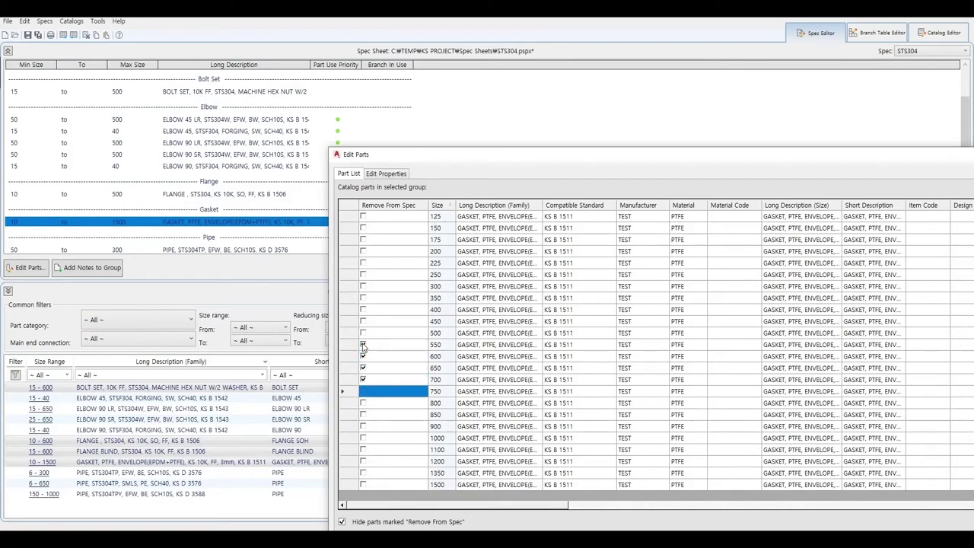
{"action": "key", "text": "Down"}
{"action": "key", "text": "space"}
{"action": "key", "text": "Down"}
{"action": "key", "text": "space"}
{"action": "key", "text": "Down"}
{"action": "key", "text": "space"}
{"action": "key", "text": "Down"}
{"action": "key", "text": "space"}
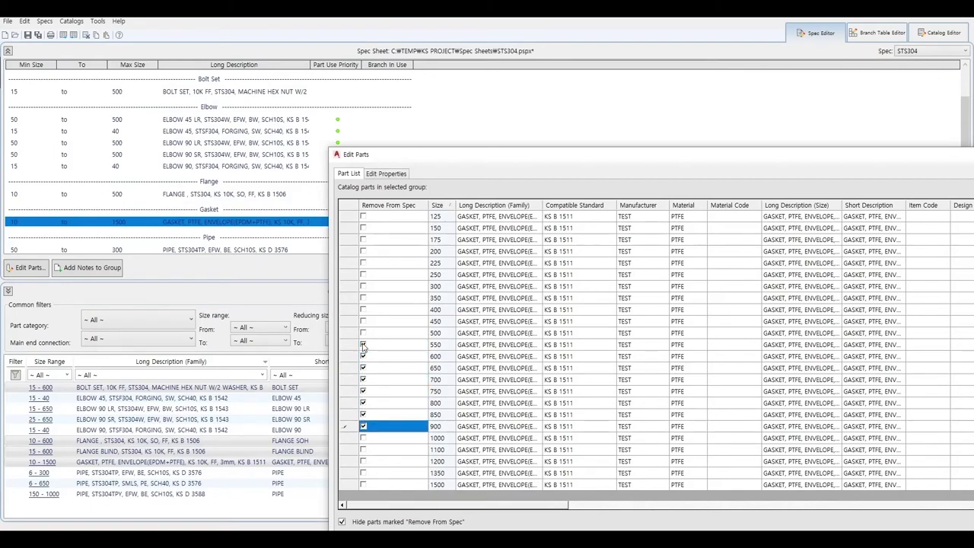
{"action": "key", "text": "Down"}
{"action": "key", "text": "space"}
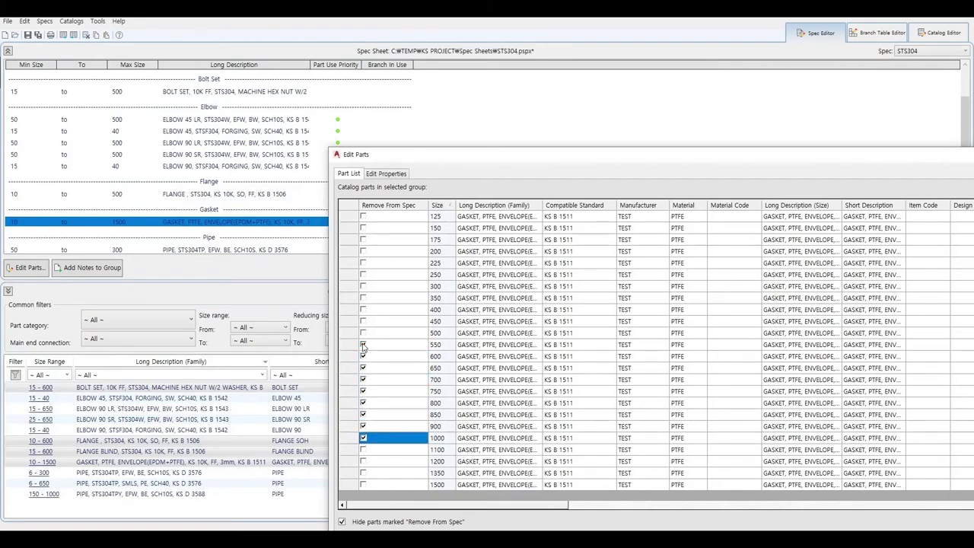
{"action": "key", "text": "Down"}
{"action": "key", "text": "space"}
{"action": "key", "text": "Down"}
{"action": "key", "text": "space"}
{"action": "key", "text": "Down"}
{"action": "key", "text": "space"}
{"action": "key", "text": "Down"}
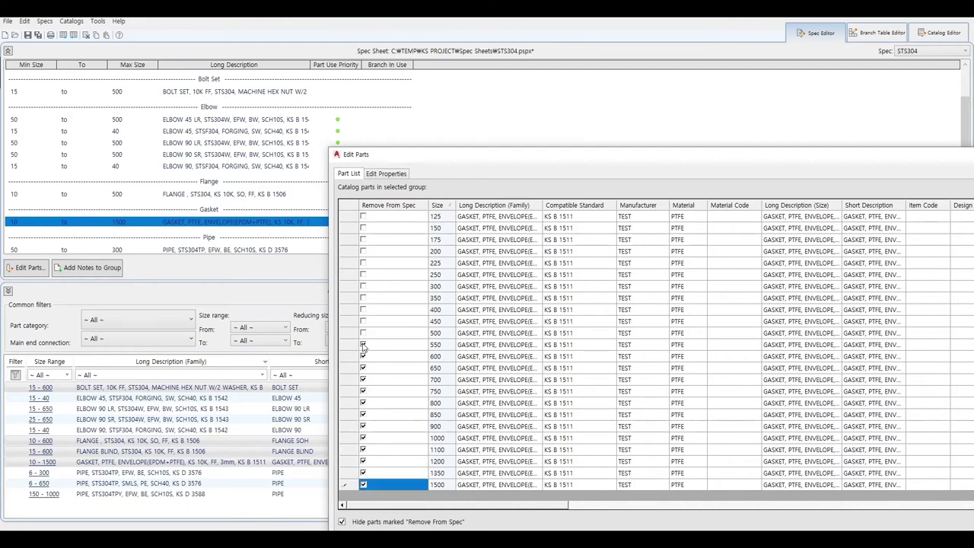
- Apply the gasket removals and save the STS304 spec sheet
{"action": "left_click_drag", "start_coordinate": [784, 161], "coordinate": [557, 141]}
{"action": "left_click", "coordinate": [835, 525]}
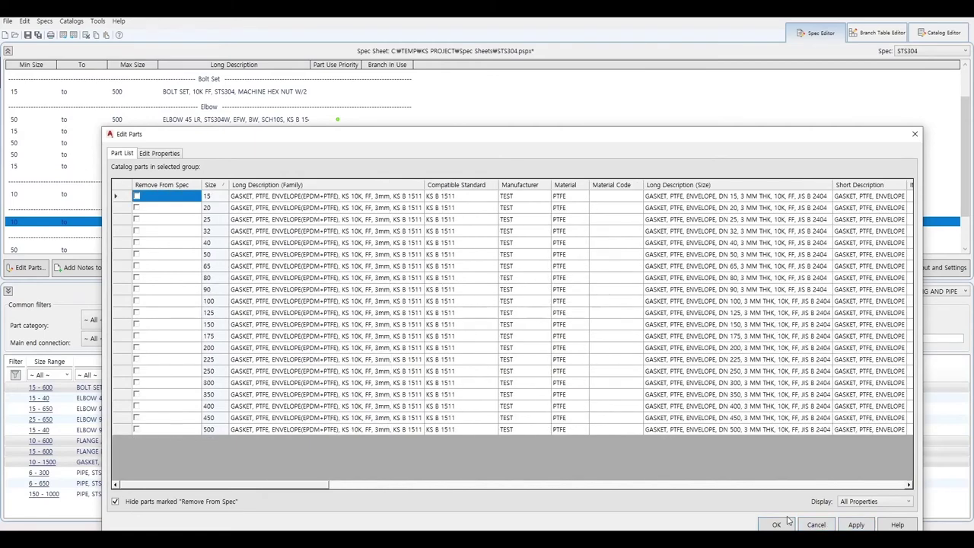
{"action": "left_click", "coordinate": [778, 525]}
{"action": "left_click", "coordinate": [152, 167]}
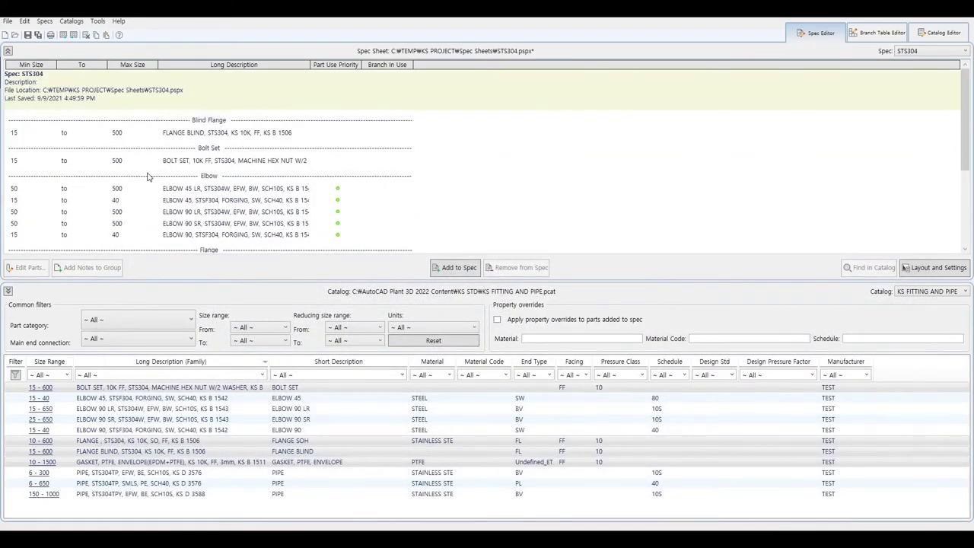
{"action": "scroll", "coordinate": [148, 177], "scroll_direction": "down", "scroll_amount": 3}
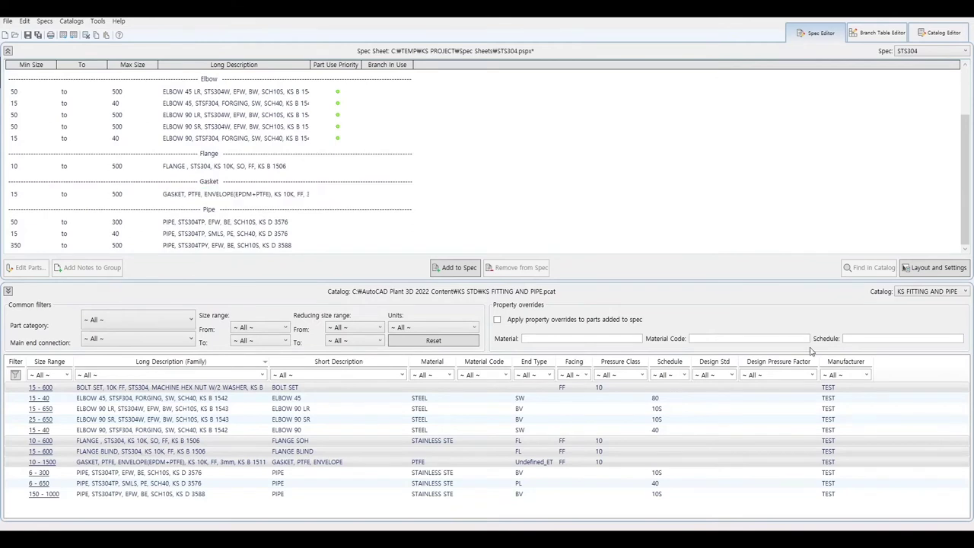
{"action": "left_click", "coordinate": [36, 35]}
{"action": "left_click", "coordinate": [797, 73]}
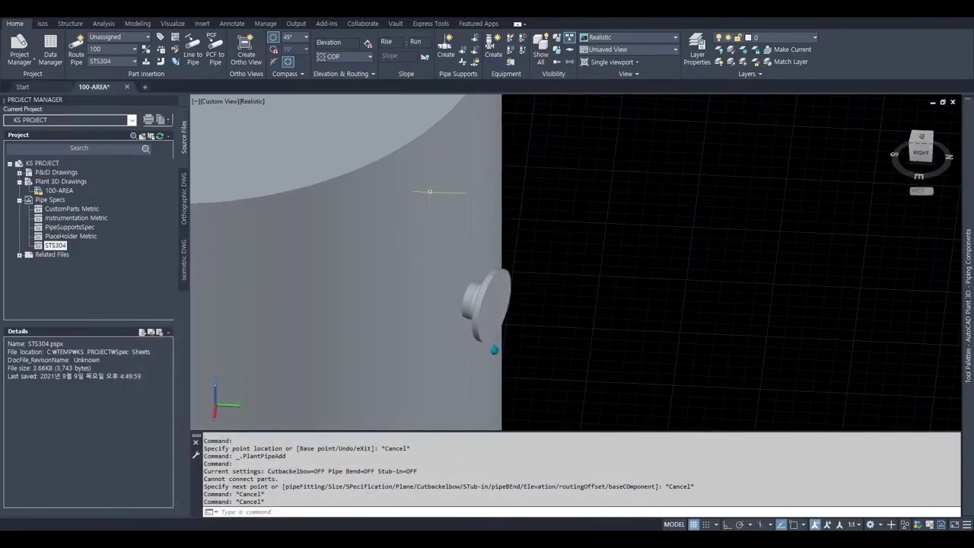
- Reload STS304 as the insertion spec by switching to PlaceHolder Metric and back
{"action": "left_click", "coordinate": [134, 61]}
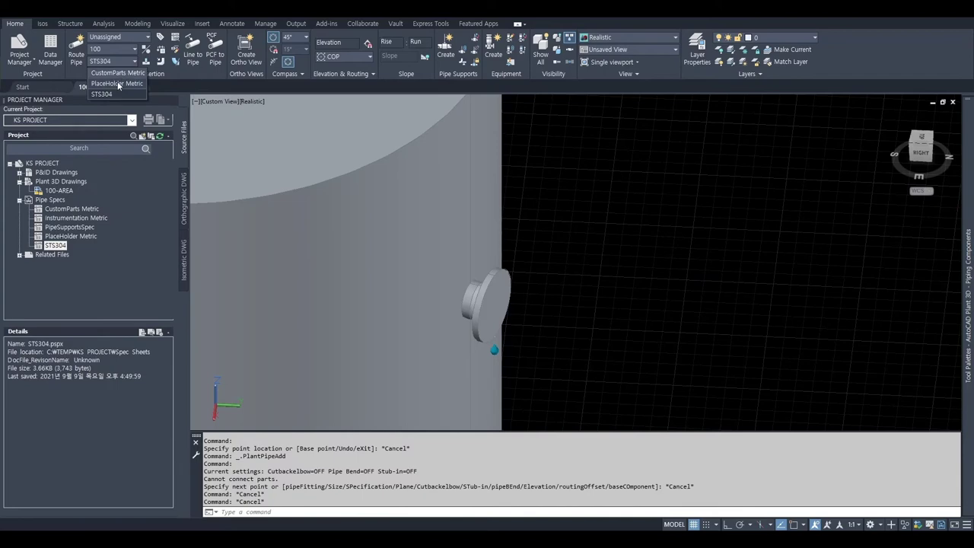
{"action": "left_click", "coordinate": [118, 86]}
{"action": "left_click", "coordinate": [135, 62]}
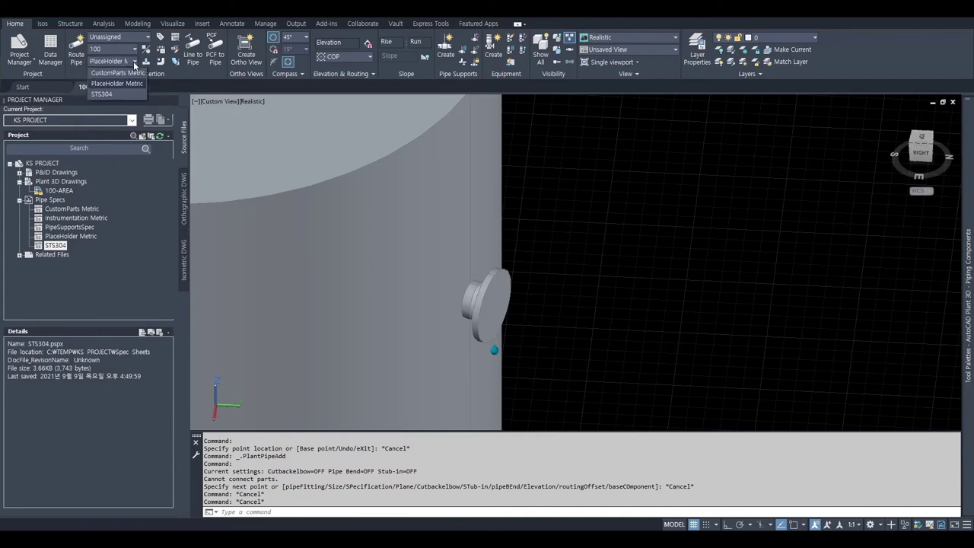
{"action": "left_click", "coordinate": [101, 94]}
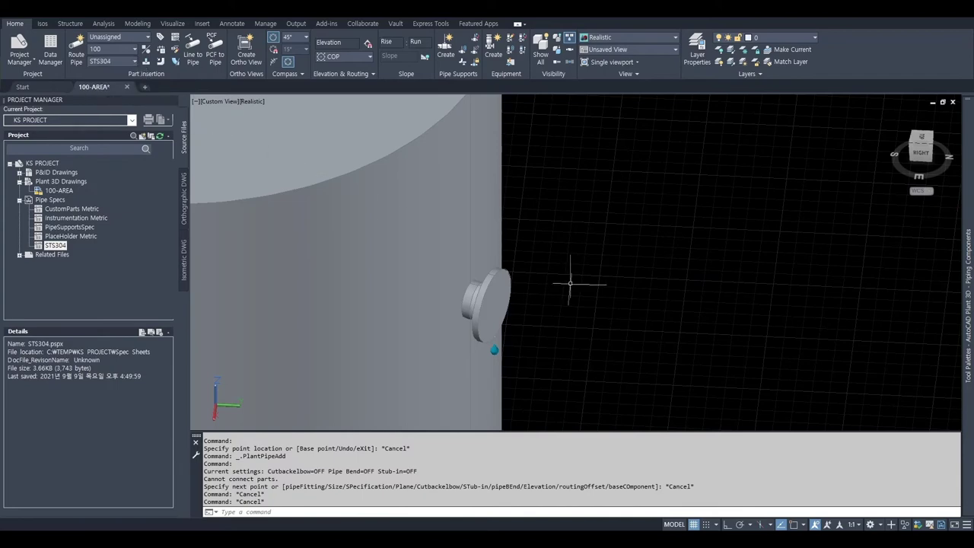
- Retry routing a pipe from the nozzle, dismiss the 'Cannot connect parts' error, and cancel
{"action": "middle_click_drag", "start_coordinate": [606, 330], "coordinate": [548, 242], "text": "shift"}
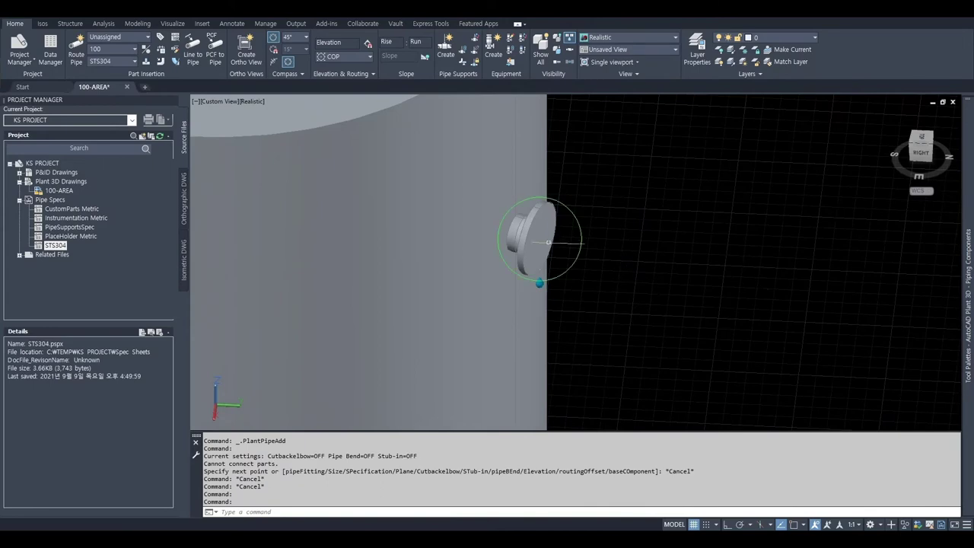
{"action": "left_click", "coordinate": [561, 245]}
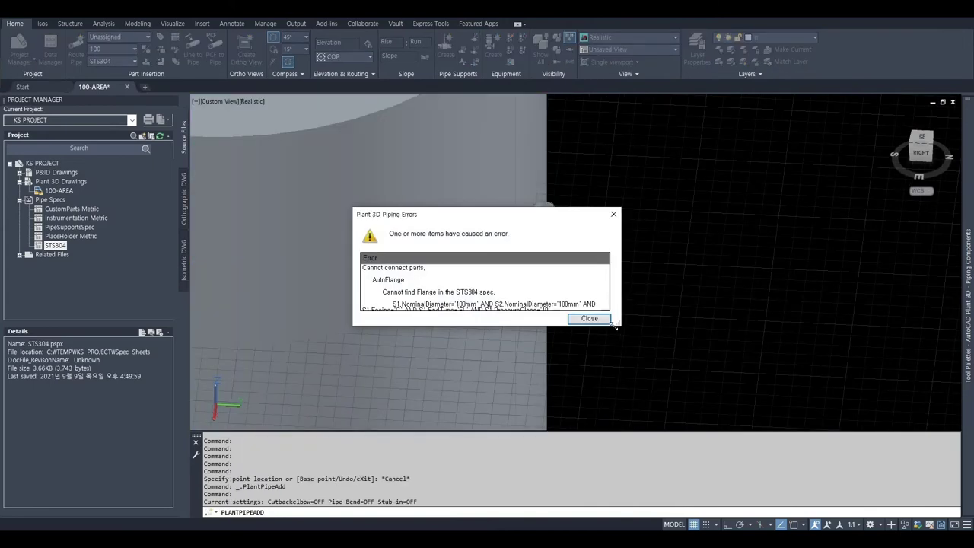
{"action": "left_click_drag", "start_coordinate": [617, 328], "coordinate": [942, 410]}
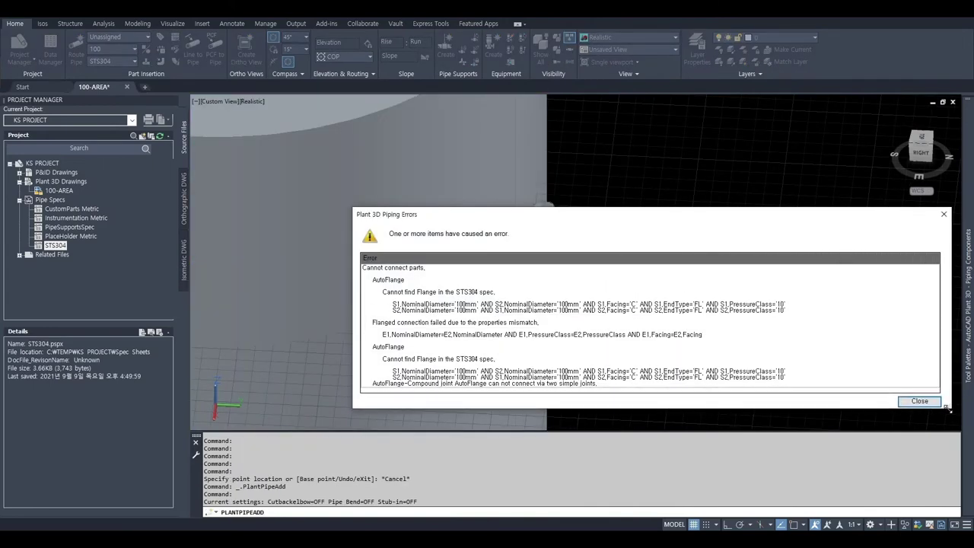
{"action": "left_click_drag", "start_coordinate": [942, 410], "coordinate": [729, 355]}
{"action": "left_click", "coordinate": [715, 215]}
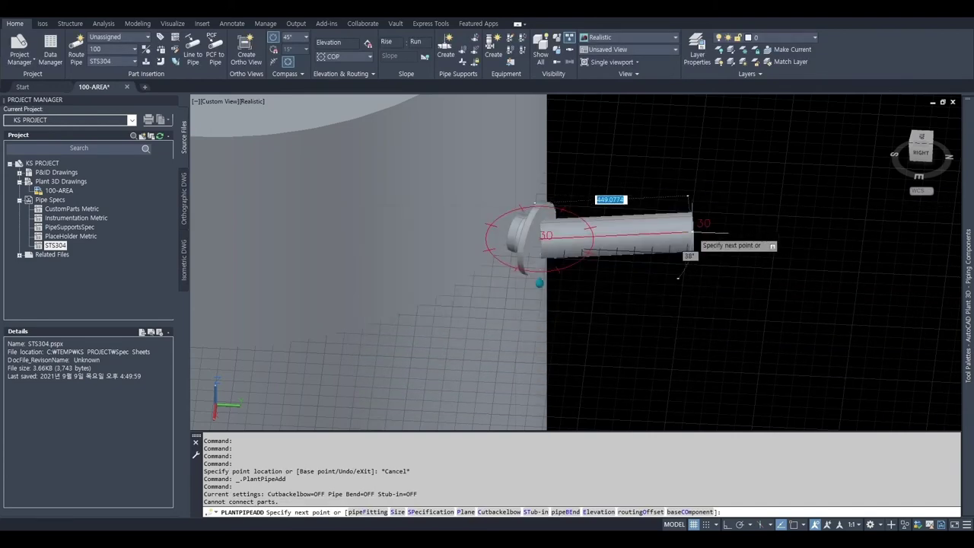
{"action": "key", "text": "Escape"}
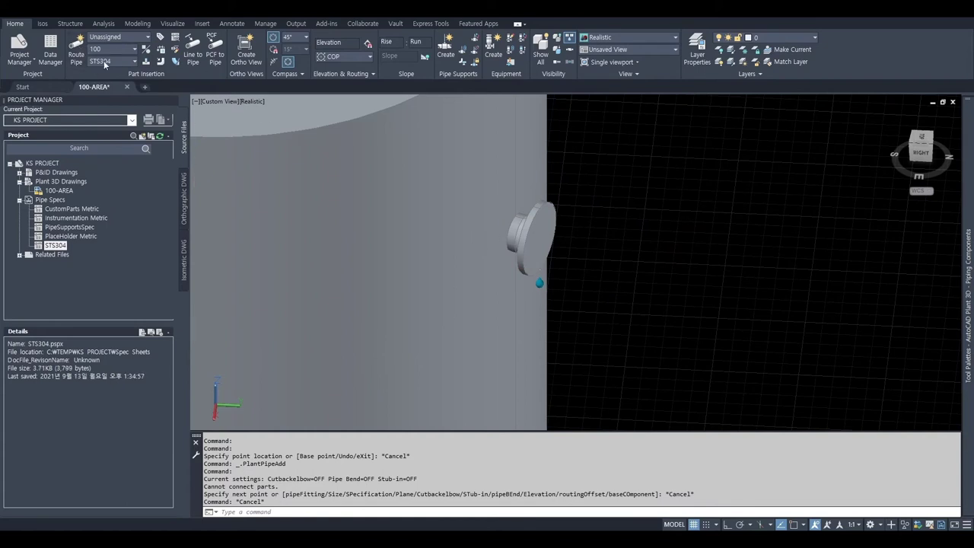
- Route a short straight STS304 pipe beside the nozzle
{"action": "left_click", "coordinate": [612, 262]}
{"action": "left_click", "coordinate": [643, 276]}
{"action": "left_click", "coordinate": [76, 49]}
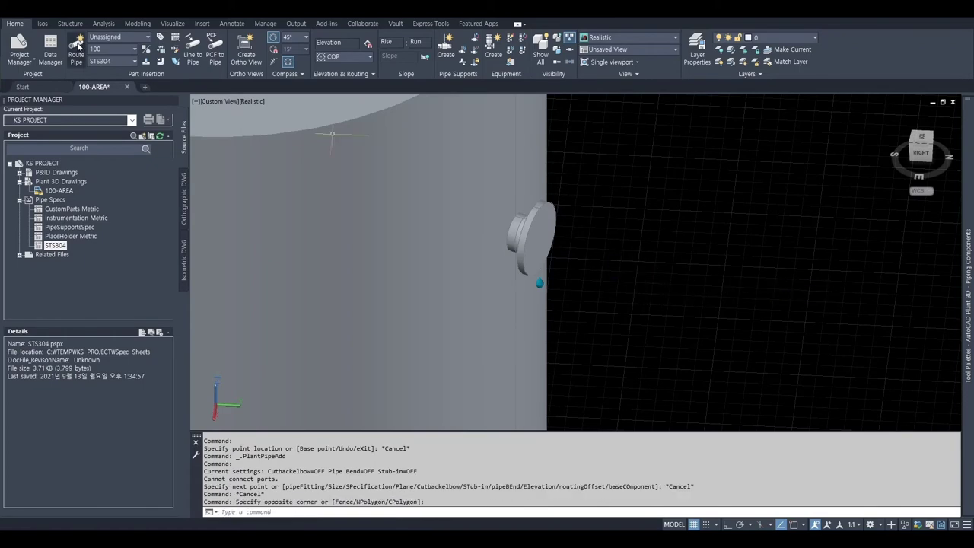
{"action": "left_click", "coordinate": [570, 261]}
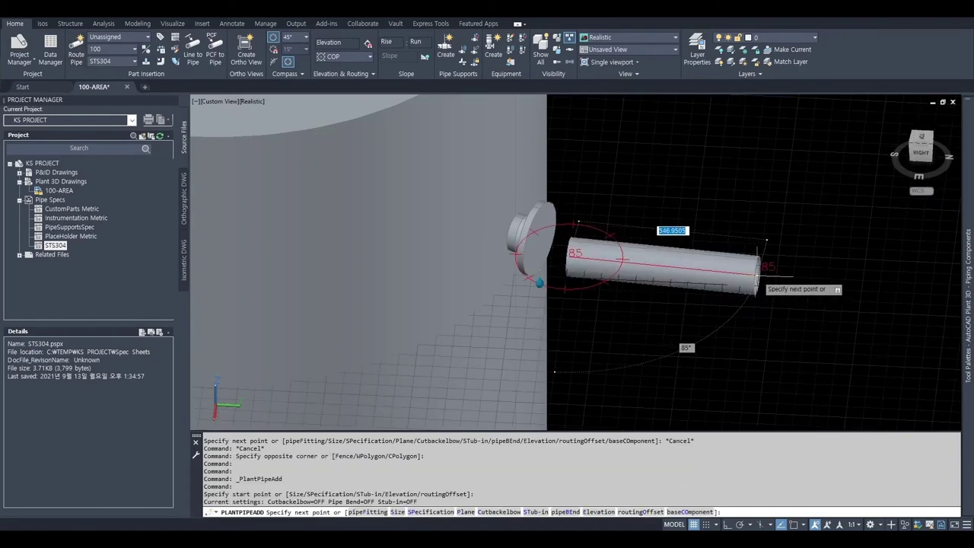
{"action": "left_click", "coordinate": [756, 263]}
{"action": "key", "text": "Return"}
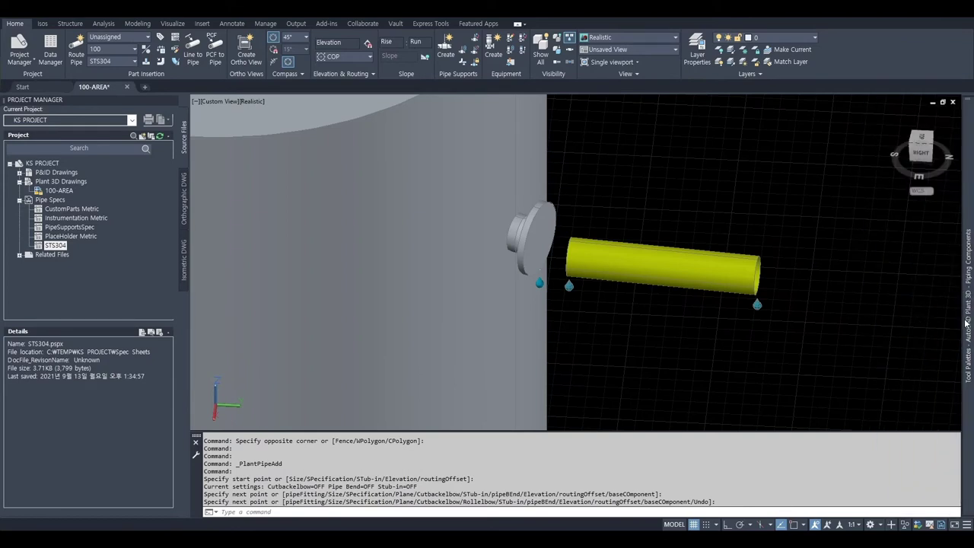
{"action": "mouse_move", "coordinate": [969, 320]}
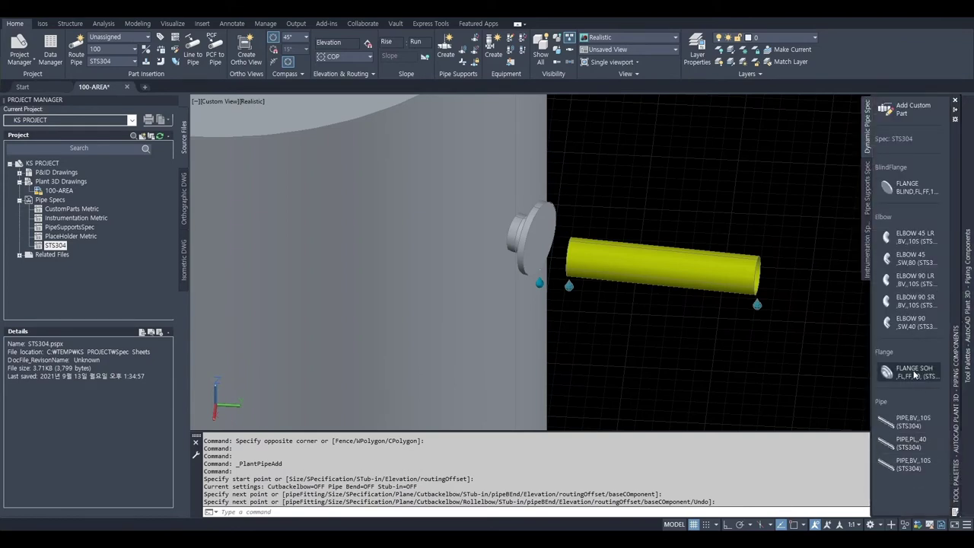
- Insert a FLANGE SOH partway along the pipe using the nearest snap and default rotation
{"action": "left_click", "coordinate": [916, 372]}
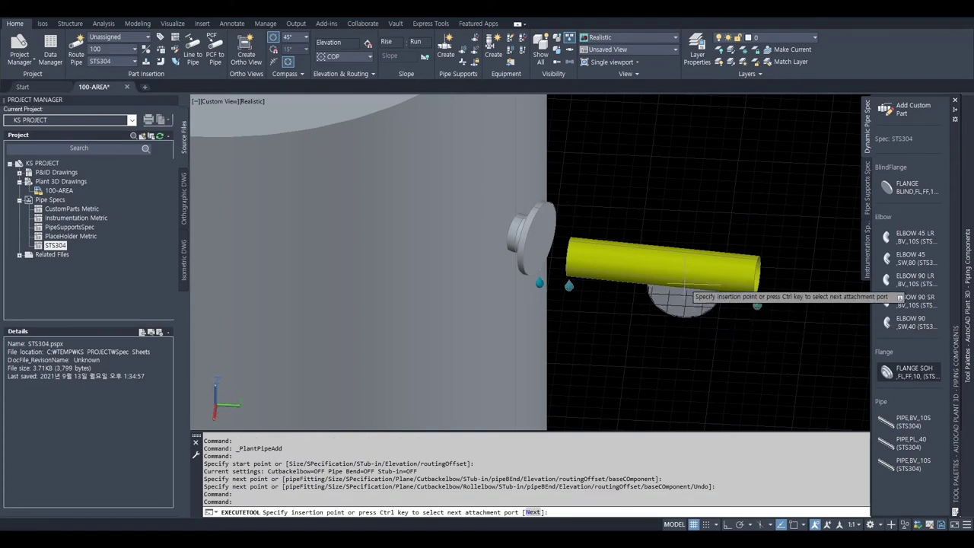
{"action": "type", "text": "nea"}
{"action": "key", "text": "Return"}
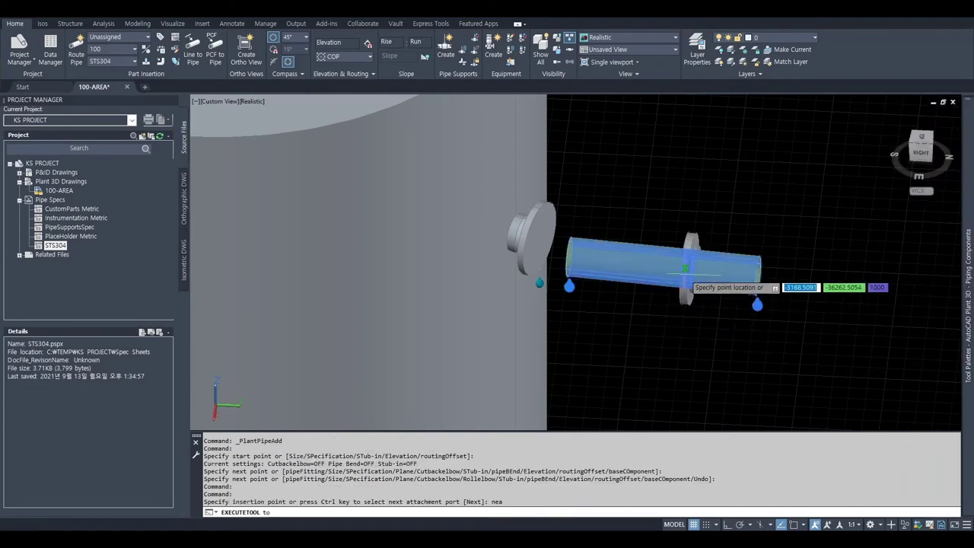
{"action": "left_click", "coordinate": [678, 260]}
{"action": "key", "text": "Return"}
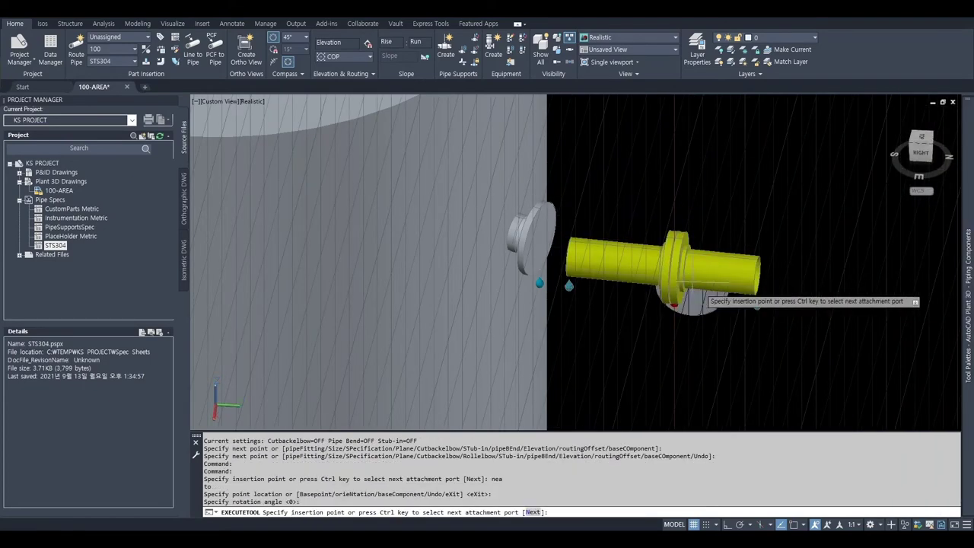
{"action": "key", "text": "Escape"}
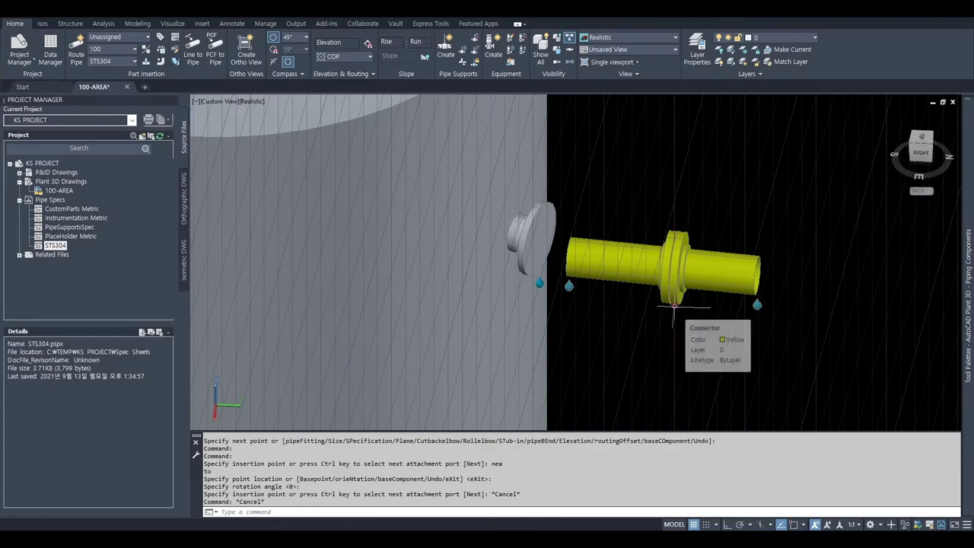
{"action": "left_click", "coordinate": [674, 300]}
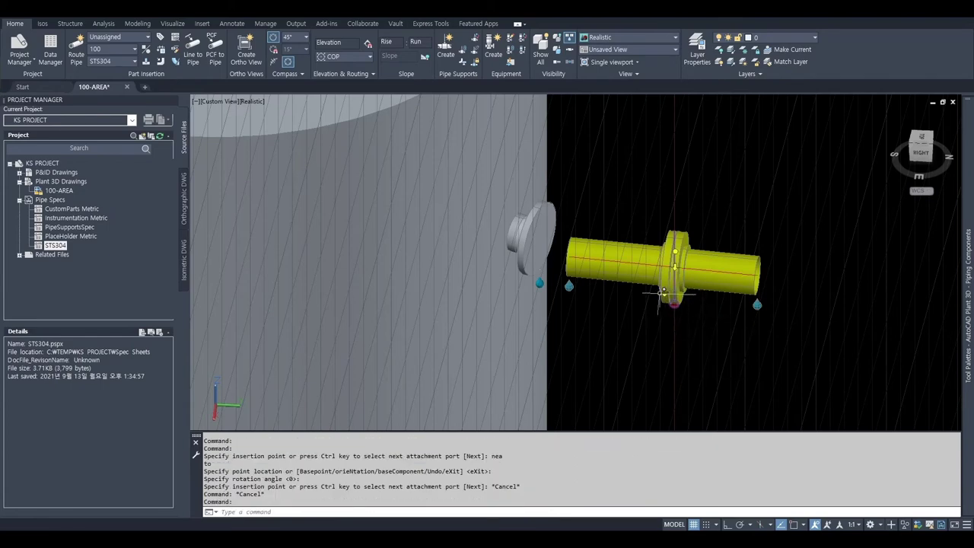
{"action": "left_click", "coordinate": [668, 293]}
{"action": "key", "text": "Escape"}
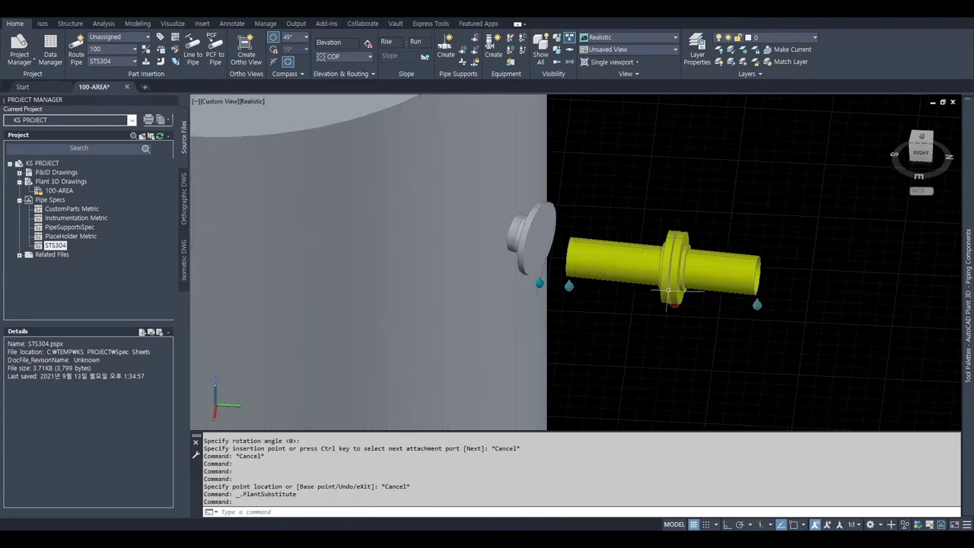
- Erase the routed pipe and flange parts with a crossing selection
{"action": "key", "text": "e"}
{"action": "key", "text": "Return"}
{"action": "key", "text": "c"}
{"action": "key", "text": "Return"}
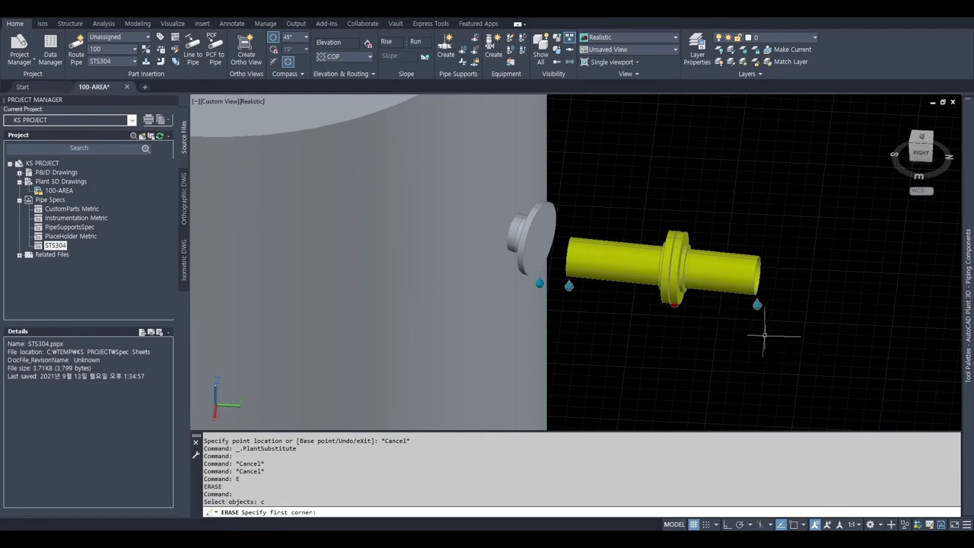
{"action": "key", "text": "Escape"}
{"action": "key", "text": "Escape"}
{"action": "key", "text": "e"}
{"action": "key", "text": "Return"}
{"action": "key", "text": "c"}
{"action": "key", "text": "Return"}
{"action": "left_click", "coordinate": [785, 333]}
{"action": "left_click", "coordinate": [646, 232]}
{"action": "key", "text": "Return"}
- Retry piping from the tank nozzle, dismiss the 'Cannot connect parts' error, and edit the nozzle instead
{"action": "left_click", "coordinate": [553, 236]}
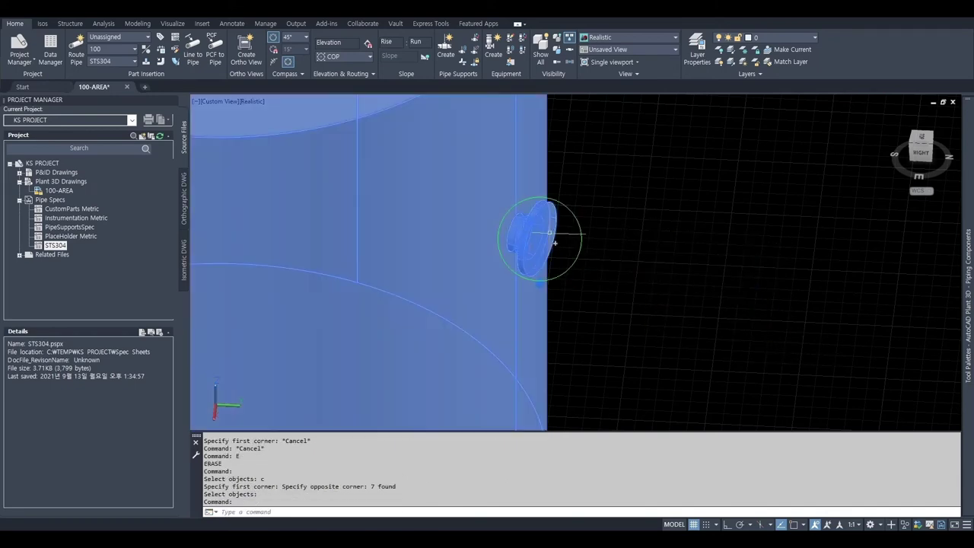
{"action": "left_click", "coordinate": [561, 244]}
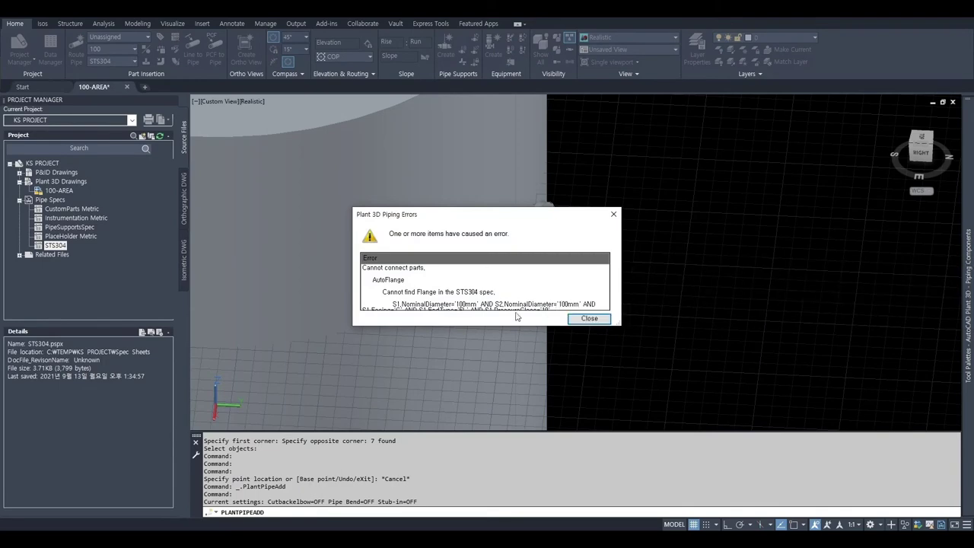
{"action": "left_click_drag", "start_coordinate": [620, 324], "coordinate": [904, 401]}
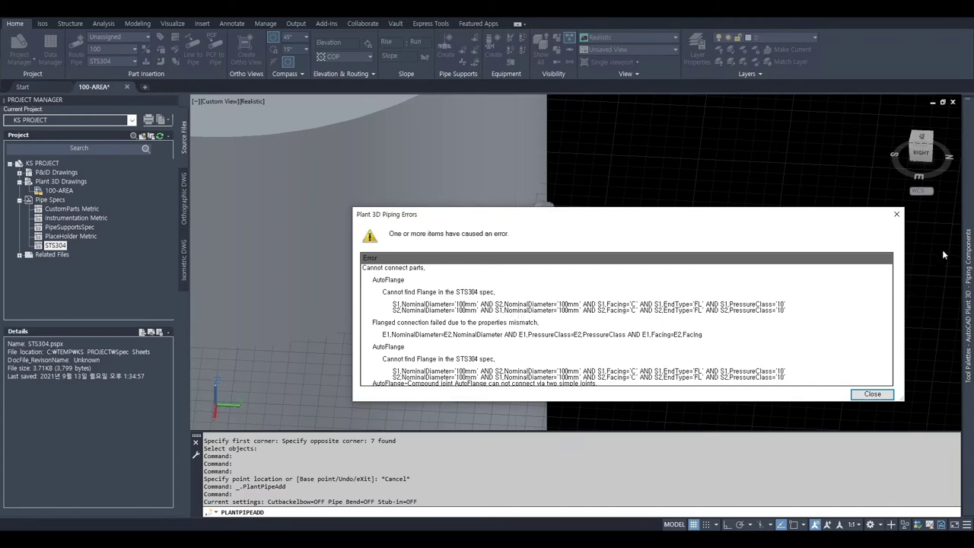
{"action": "left_click", "coordinate": [898, 215]}
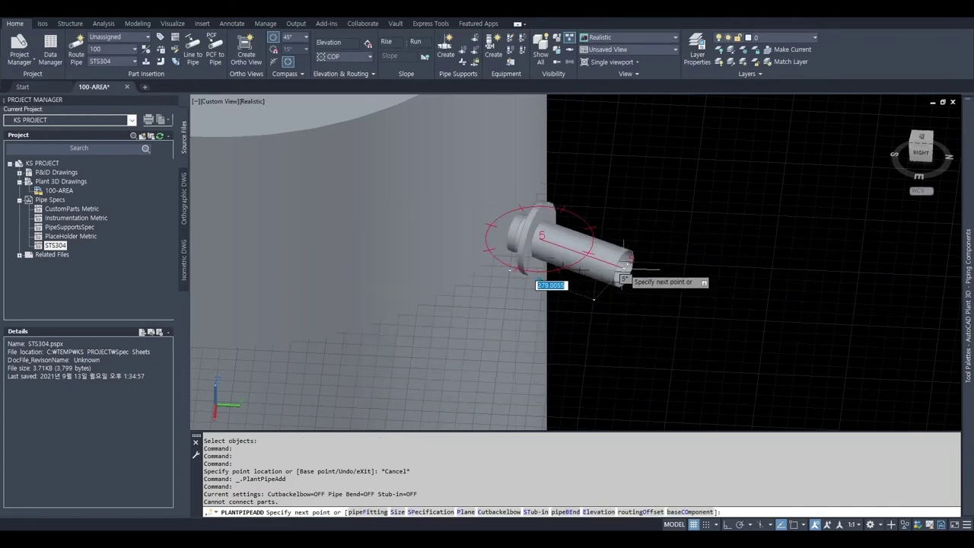
{"action": "key", "text": "Escape"}
{"action": "key", "text": "Escape"}
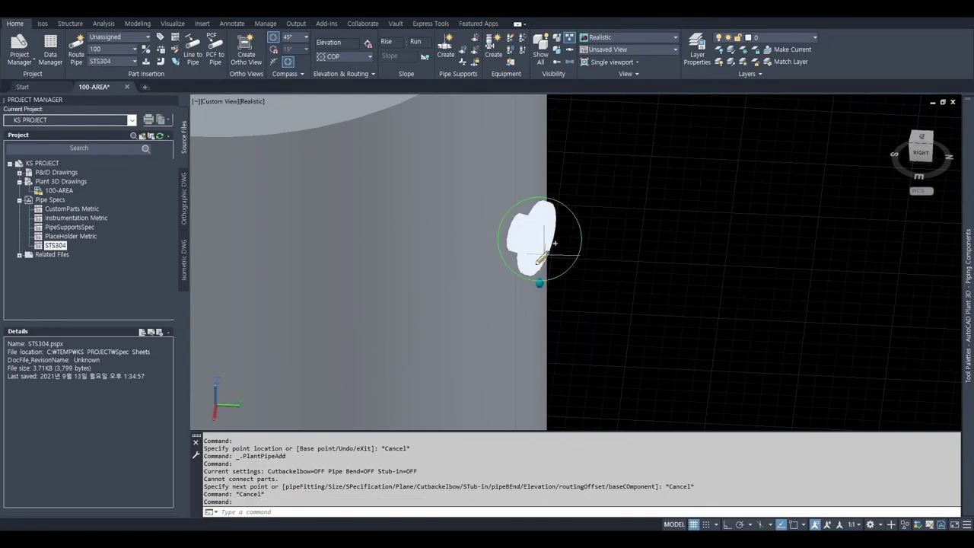
{"action": "left_click", "coordinate": [542, 261]}
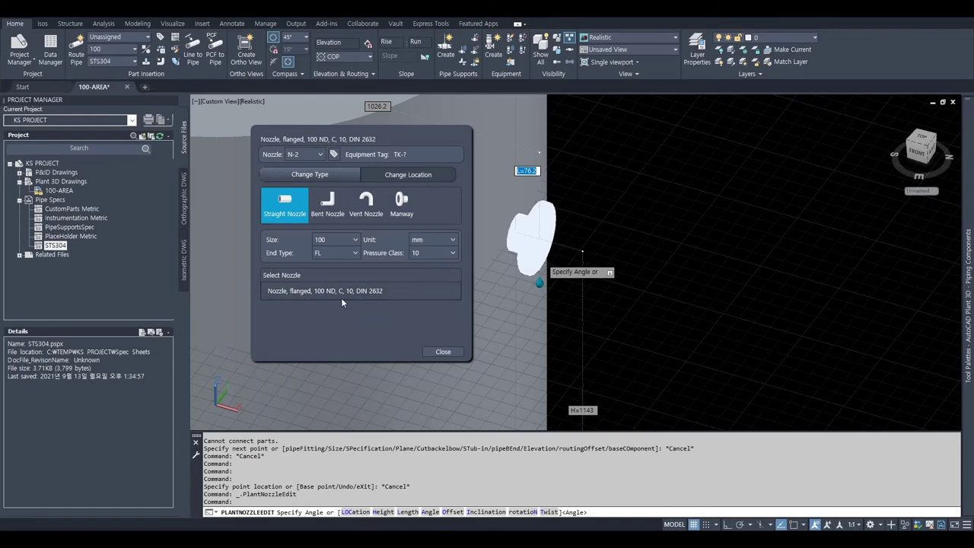
- Check the flanged 100 ND DIN 2632 nozzle, cancel the edit, and list the Spec Editor's catalogs
{"action": "left_click", "coordinate": [351, 296]}
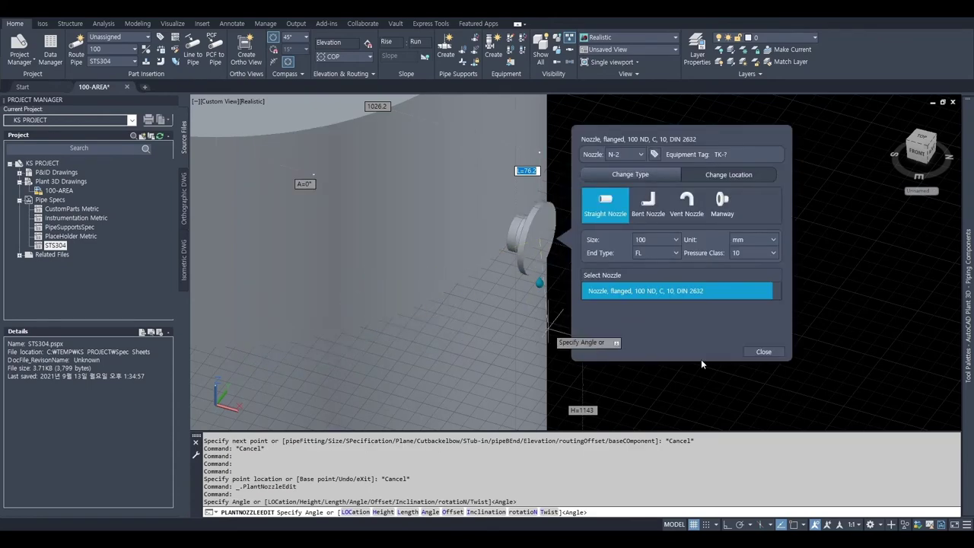
{"action": "key", "text": "Escape"}
{"action": "key", "text": "Escape"}
{"action": "key", "text": "Escape"}
{"action": "key", "text": "Escape"}
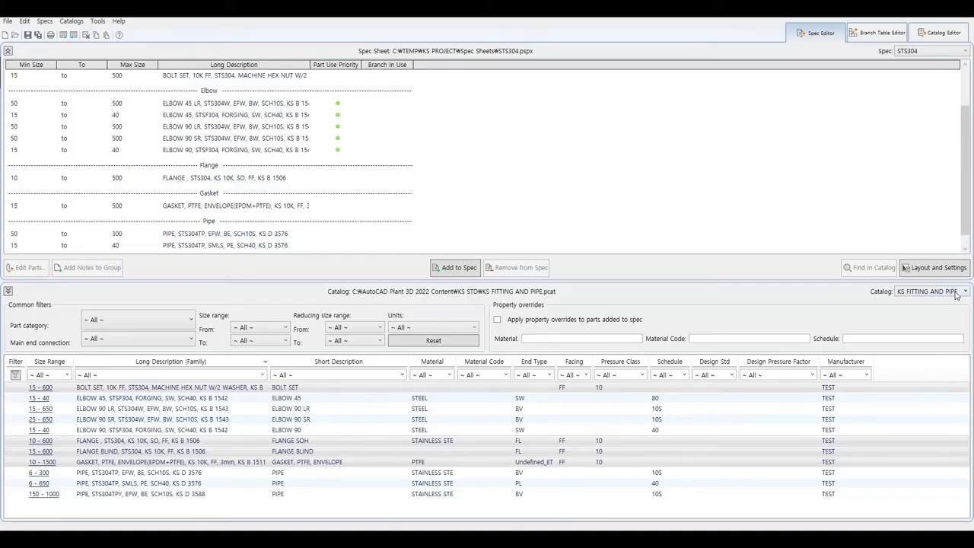
{"action": "left_click", "coordinate": [942, 294]}
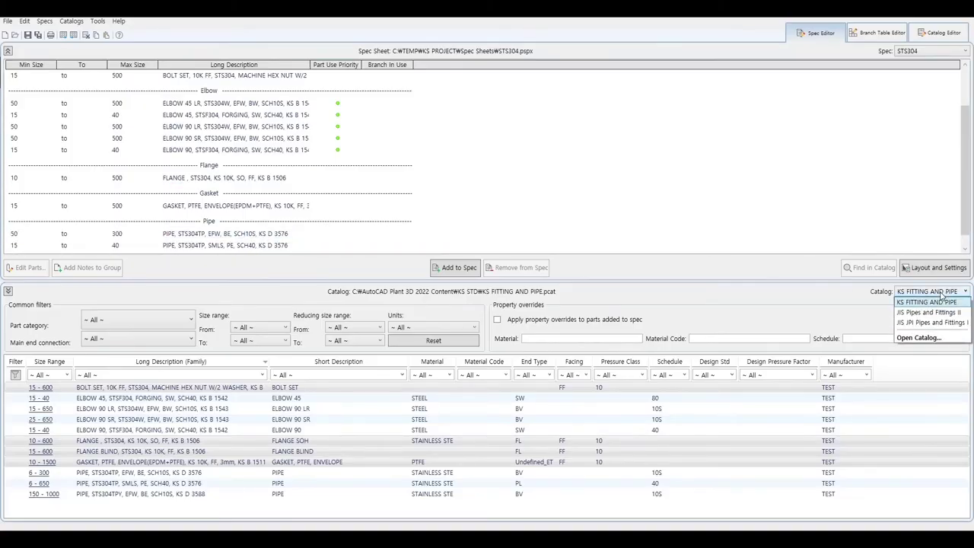
- Browse to CPak Common\NOZZLE Catalog in the Open dialog, cancel it, and switch to the Catalog Editor
{"action": "left_click", "coordinate": [919, 338]}
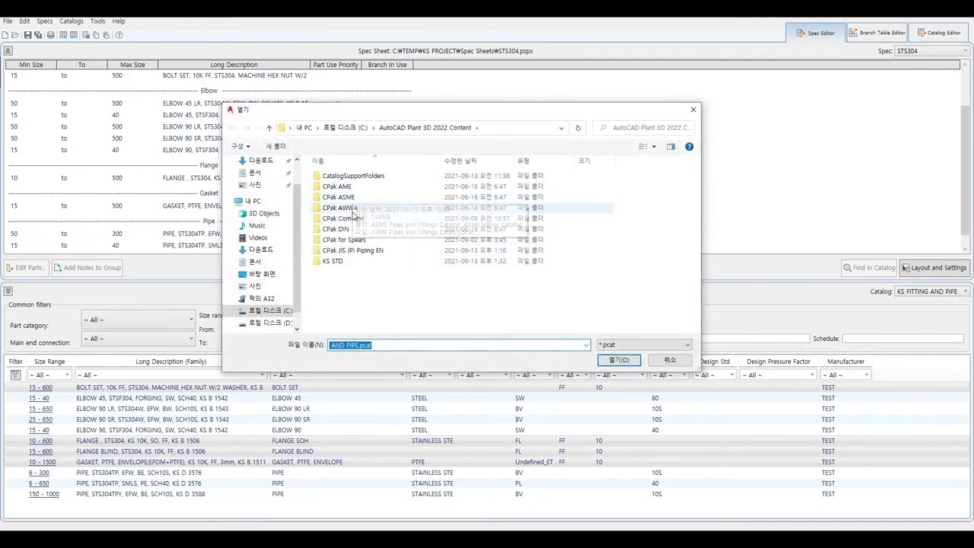
{"action": "double_click", "coordinate": [346, 218]}
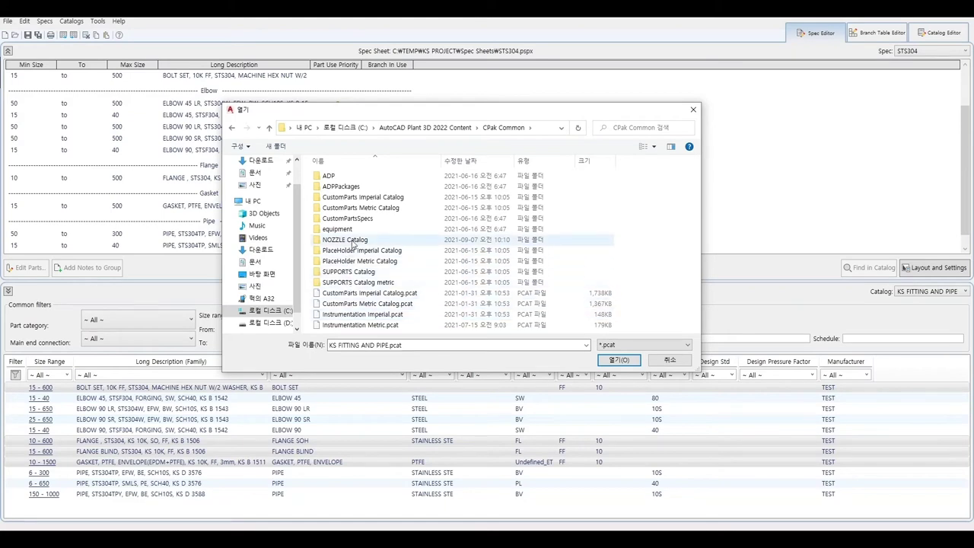
{"action": "double_click", "coordinate": [346, 239]}
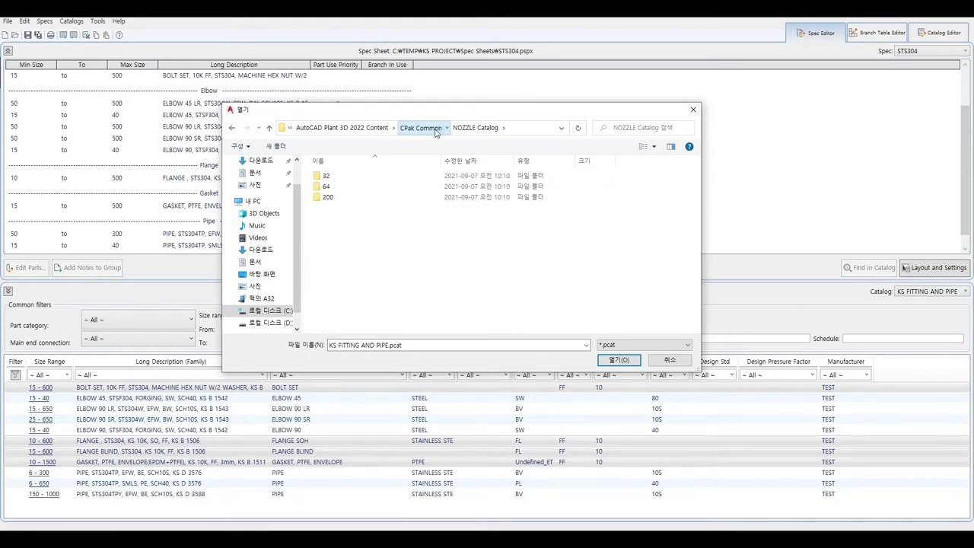
{"action": "left_click", "coordinate": [421, 128]}
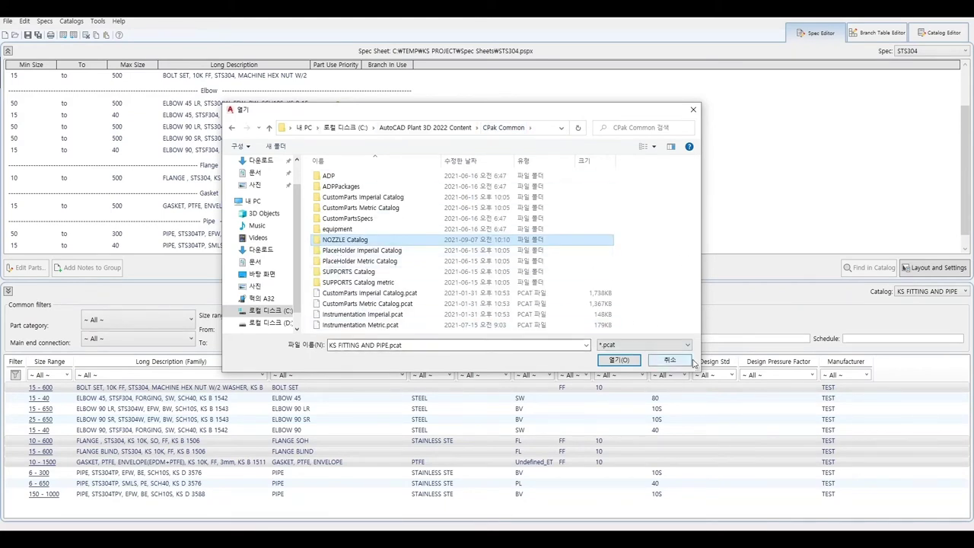
{"action": "left_click_drag", "start_coordinate": [699, 371], "coordinate": [673, 450]}
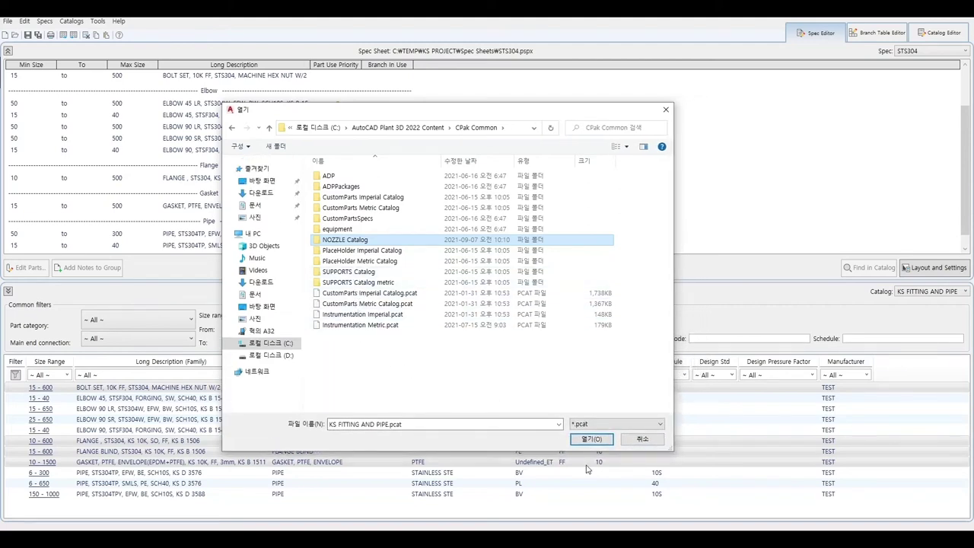
{"action": "left_click", "coordinate": [590, 425]}
{"action": "left_click", "coordinate": [590, 431]}
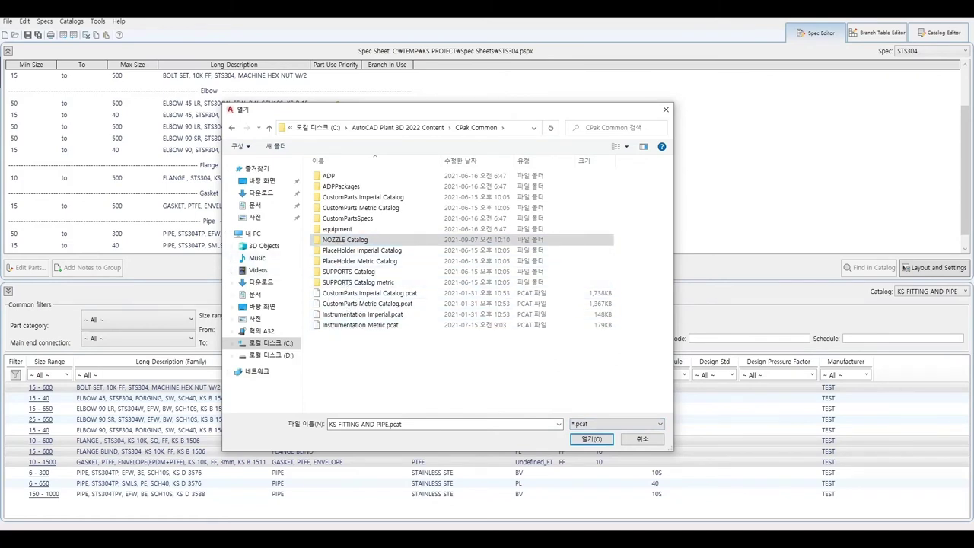
{"action": "key", "text": "Escape"}
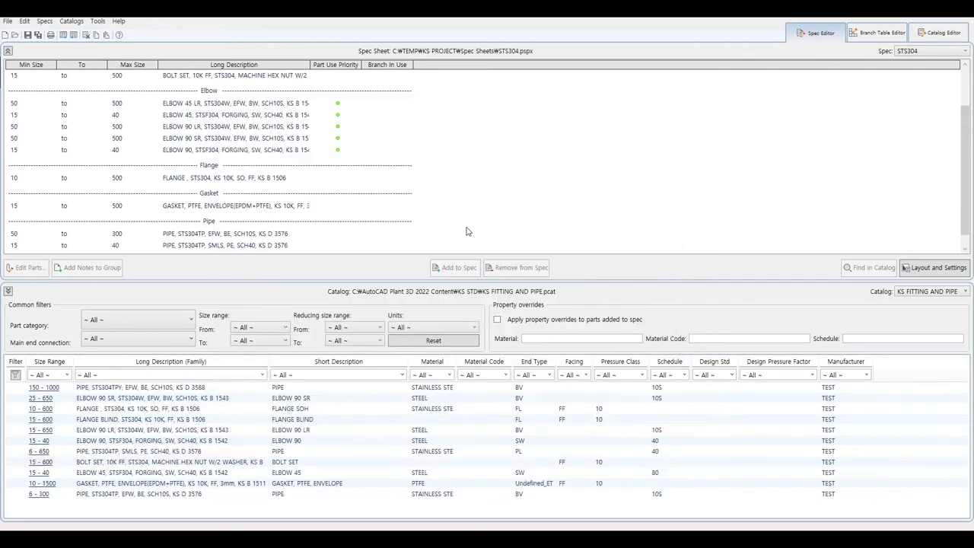
{"action": "left_click", "coordinate": [928, 40]}
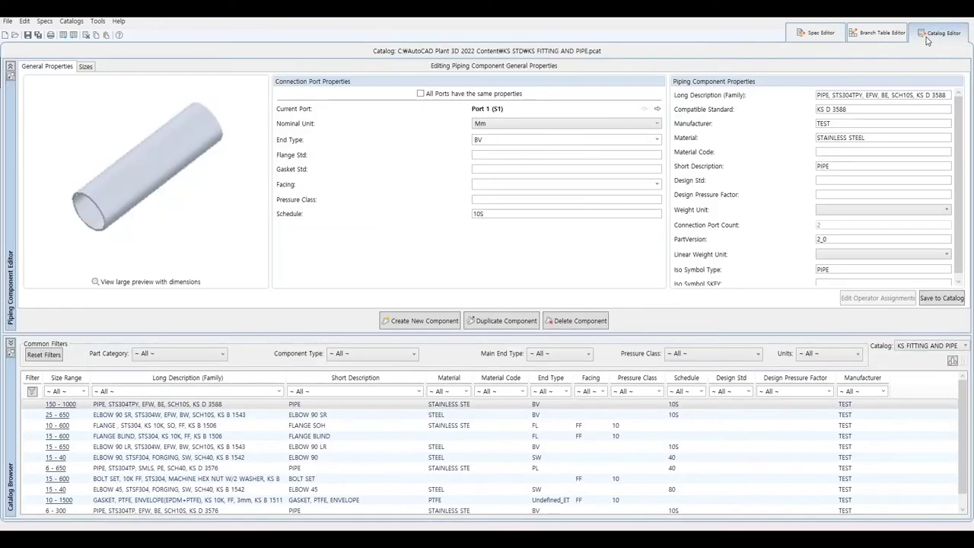
- Open CPak Common\NOZZLE Catalog.acat in the Catalog Editor
{"action": "left_click", "coordinate": [930, 345]}
{"action": "left_click", "coordinate": [910, 393]}
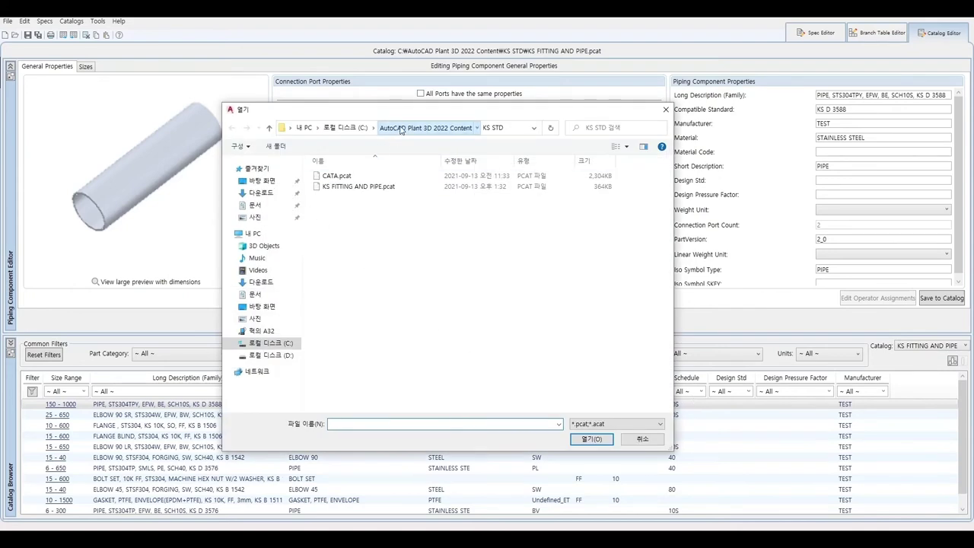
{"action": "left_click", "coordinate": [403, 128]}
{"action": "double_click", "coordinate": [367, 223]}
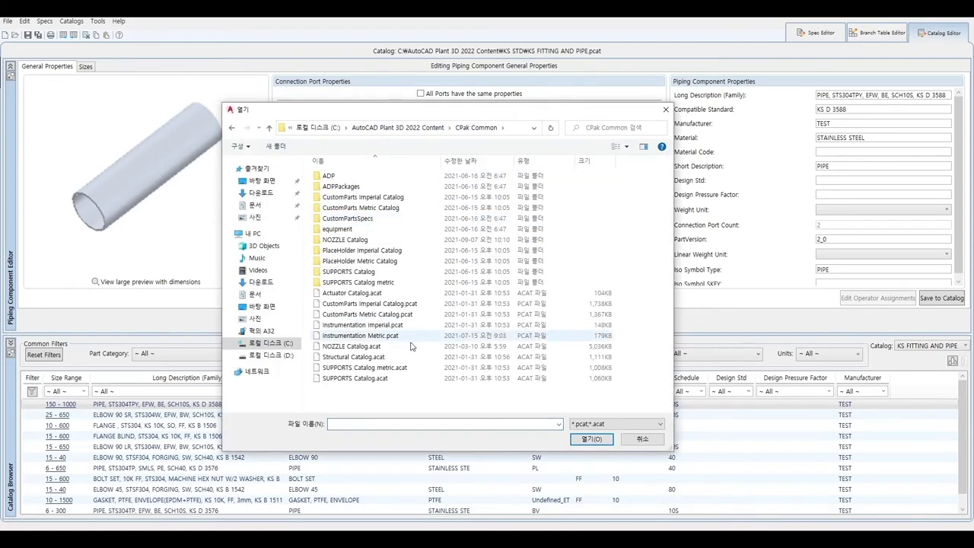
{"action": "left_click", "coordinate": [370, 349]}
{"action": "left_click", "coordinate": [590, 439]}
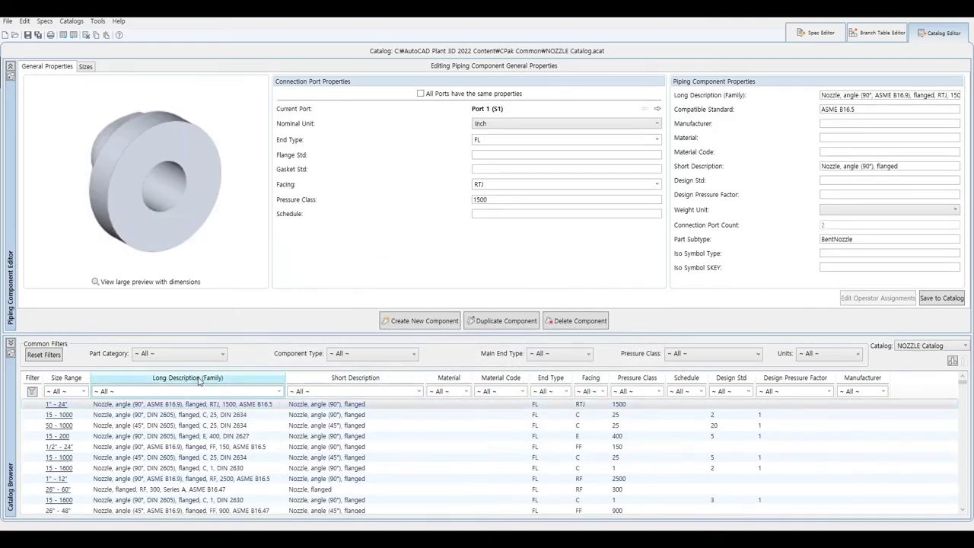
- Sort by long description and browse the flanged DIN nozzles, selecting the C, 1, DIN 2630 one
{"action": "left_click", "coordinate": [199, 378]}
{"action": "scroll", "coordinate": [150, 431], "scroll_direction": "down", "scroll_amount": 3}
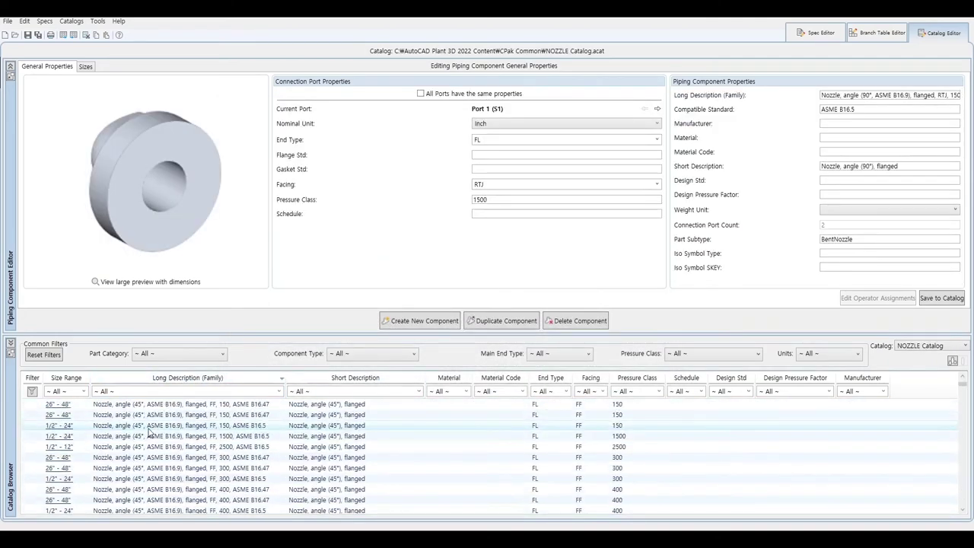
{"action": "scroll", "coordinate": [150, 431], "scroll_direction": "down", "scroll_amount": 2}
{"action": "scroll", "coordinate": [150, 432], "scroll_direction": "down", "scroll_amount": 2}
{"action": "scroll", "coordinate": [150, 433], "scroll_direction": "down", "scroll_amount": 2}
{"action": "scroll", "coordinate": [150, 432], "scroll_direction": "down", "scroll_amount": 3}
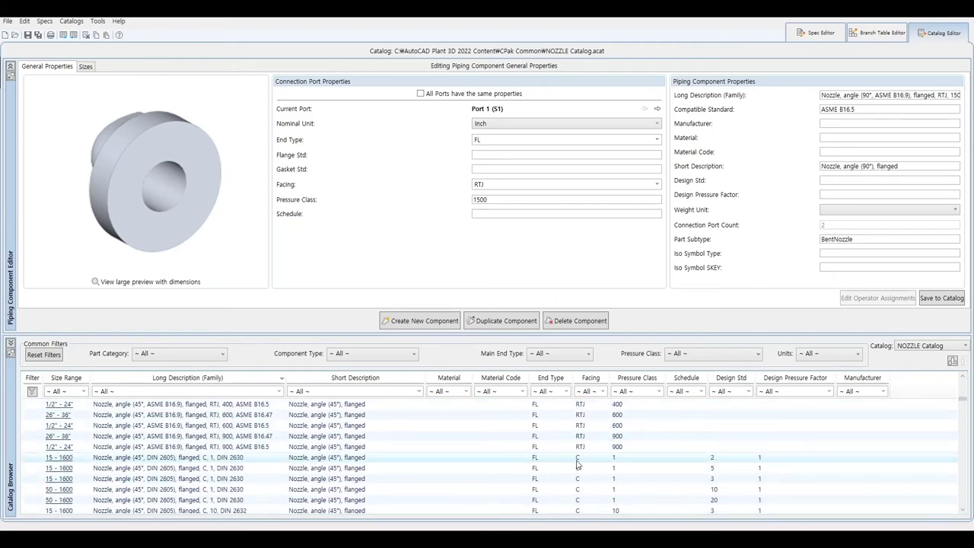
{"action": "left_click", "coordinate": [185, 460]}
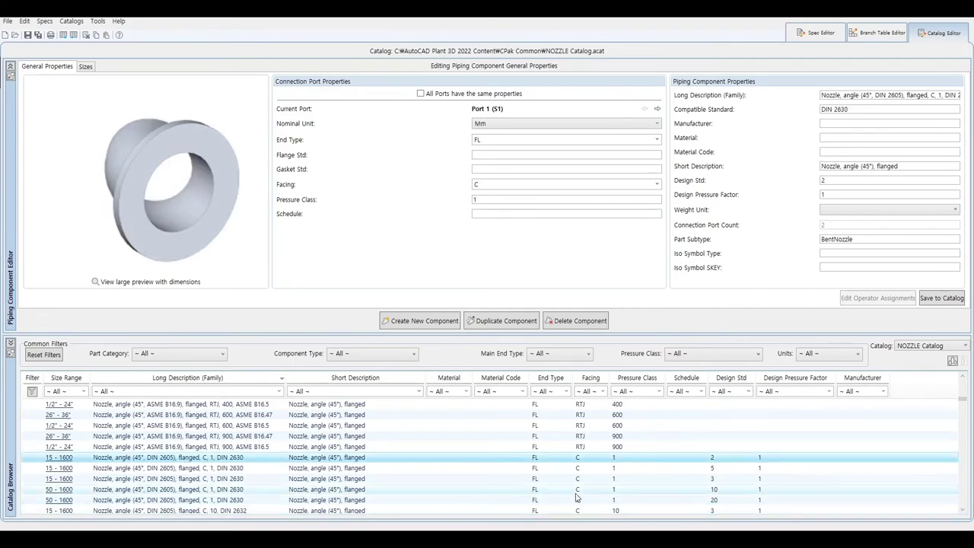
{"action": "left_click", "coordinate": [518, 491]}
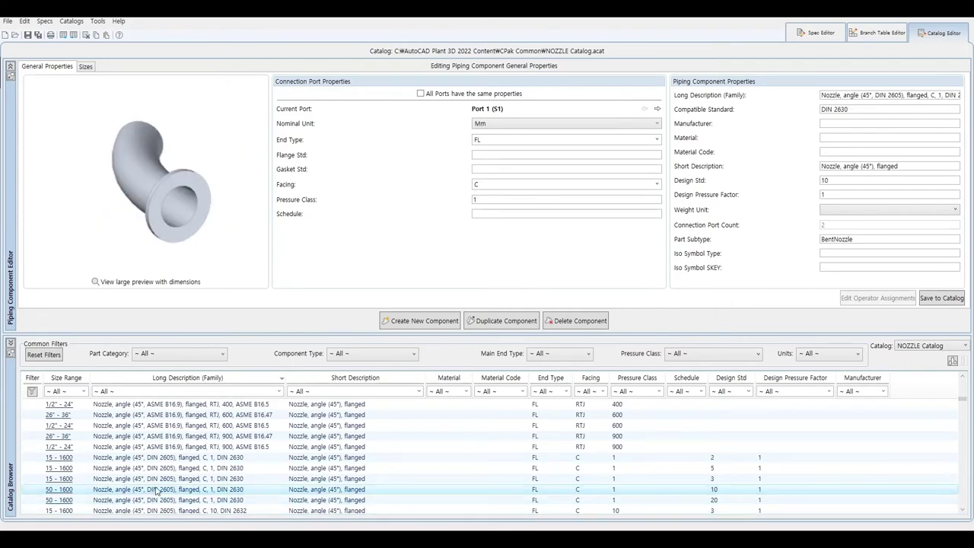
{"action": "scroll", "coordinate": [150, 491], "scroll_direction": "down", "scroll_amount": 3}
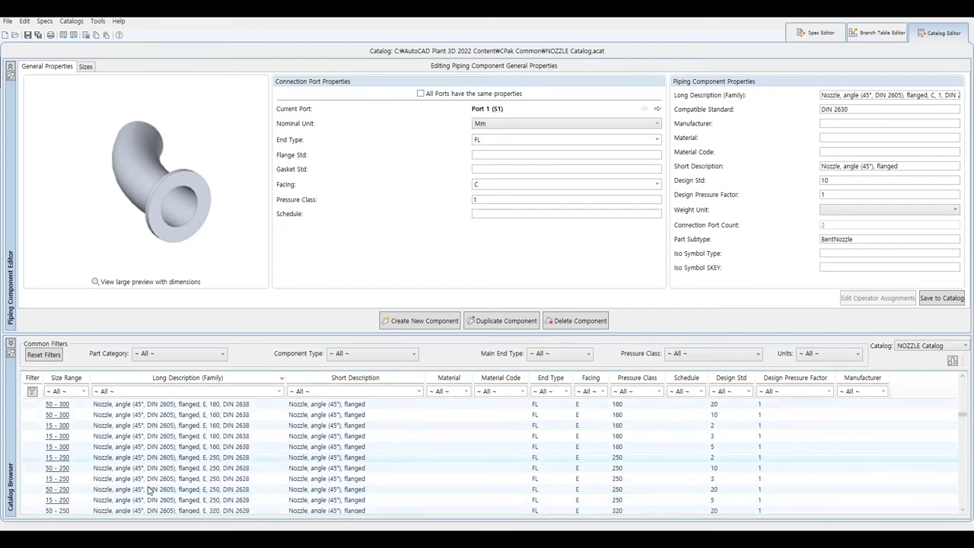
{"action": "scroll", "coordinate": [150, 491], "scroll_direction": "down", "scroll_amount": 5}
{"action": "scroll", "coordinate": [150, 491], "scroll_direction": "down", "scroll_amount": 5}
{"action": "scroll", "coordinate": [150, 491], "scroll_direction": "down", "scroll_amount": 2}
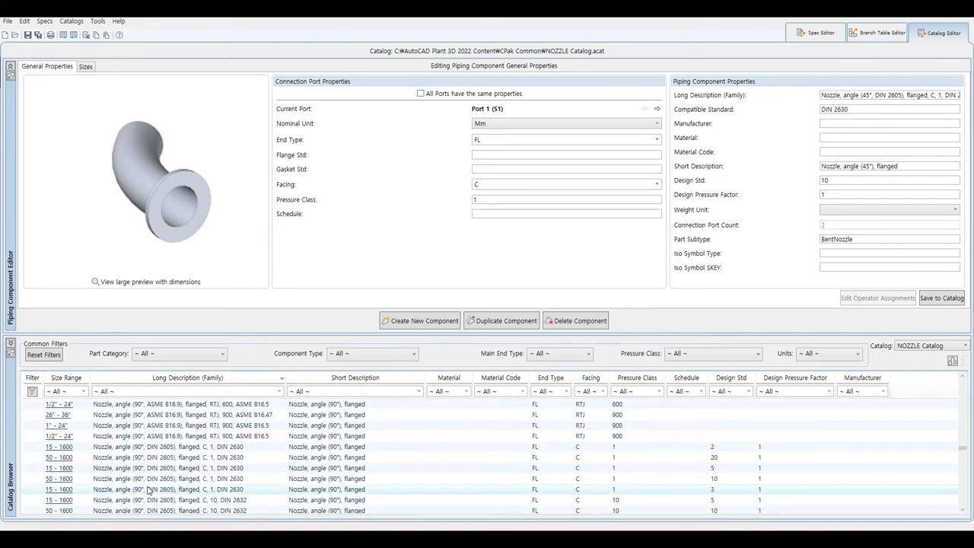
{"action": "scroll", "coordinate": [150, 491], "scroll_direction": "down", "scroll_amount": 2}
{"action": "scroll", "coordinate": [150, 491], "scroll_direction": "down", "scroll_amount": 2}
{"action": "scroll", "coordinate": [150, 491], "scroll_direction": "down", "scroll_amount": 2}
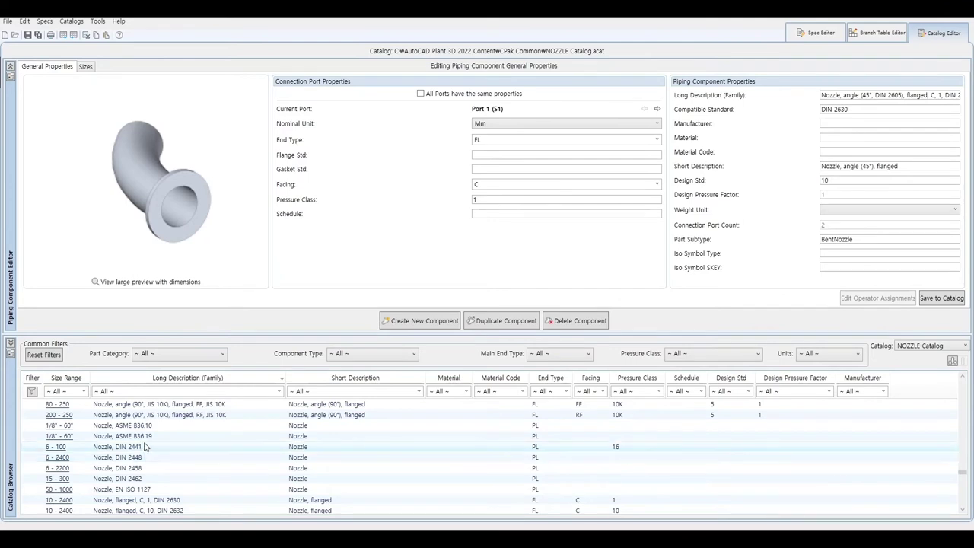
{"action": "left_click", "coordinate": [152, 502]}
- Duplicate the flanged C, 10, DIN 2632 nozzle family, changing its facing code to FF
{"action": "scroll", "coordinate": [151, 505], "scroll_direction": "down", "scroll_amount": 1}
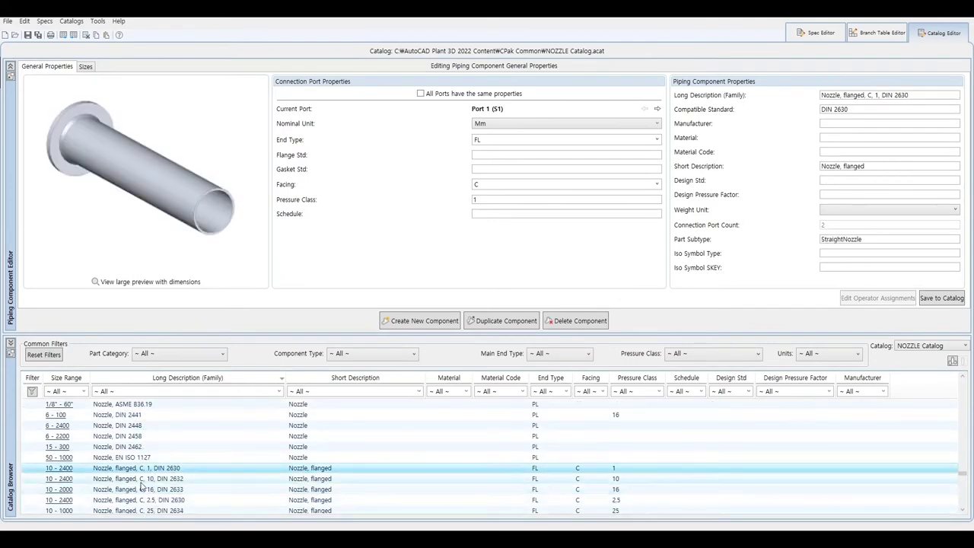
{"action": "left_click", "coordinate": [154, 479]}
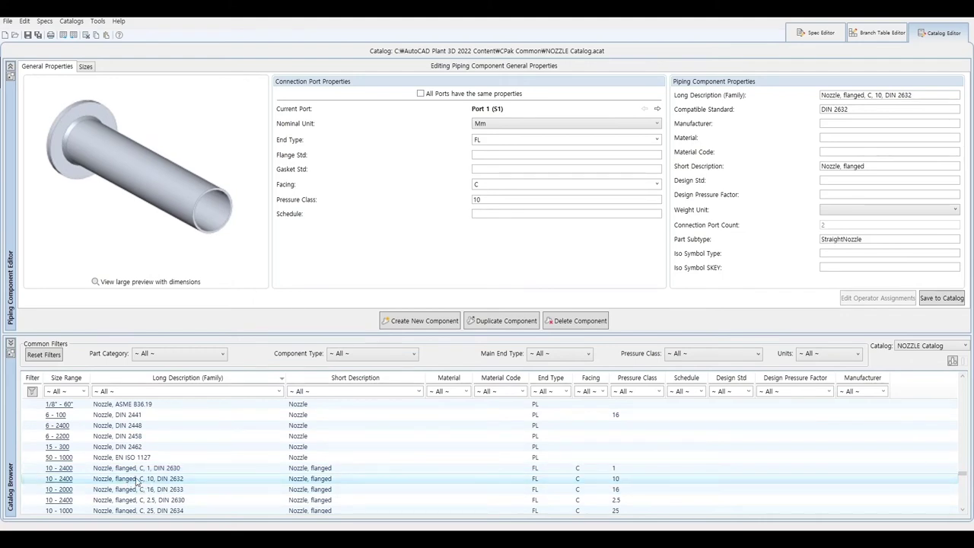
{"action": "right_click", "coordinate": [137, 482]}
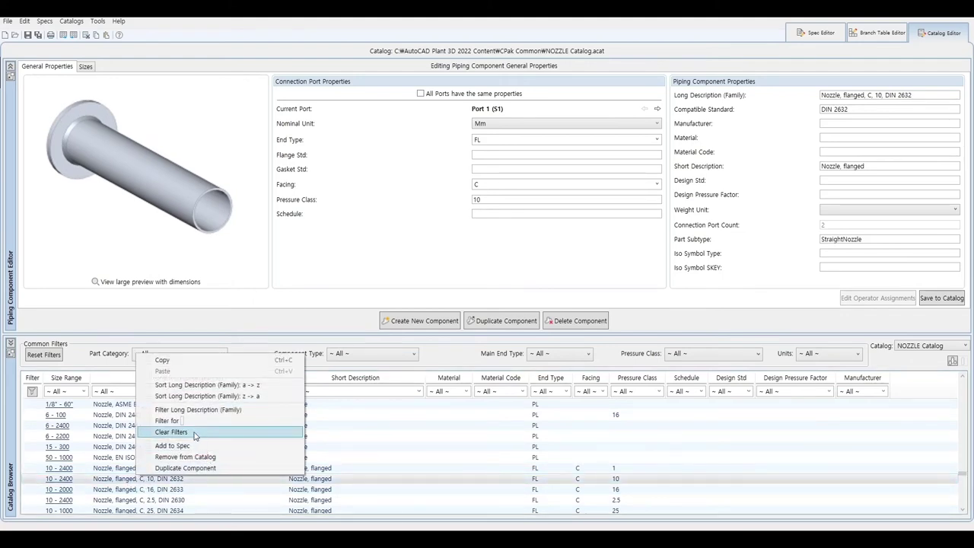
{"action": "left_click", "coordinate": [494, 324]}
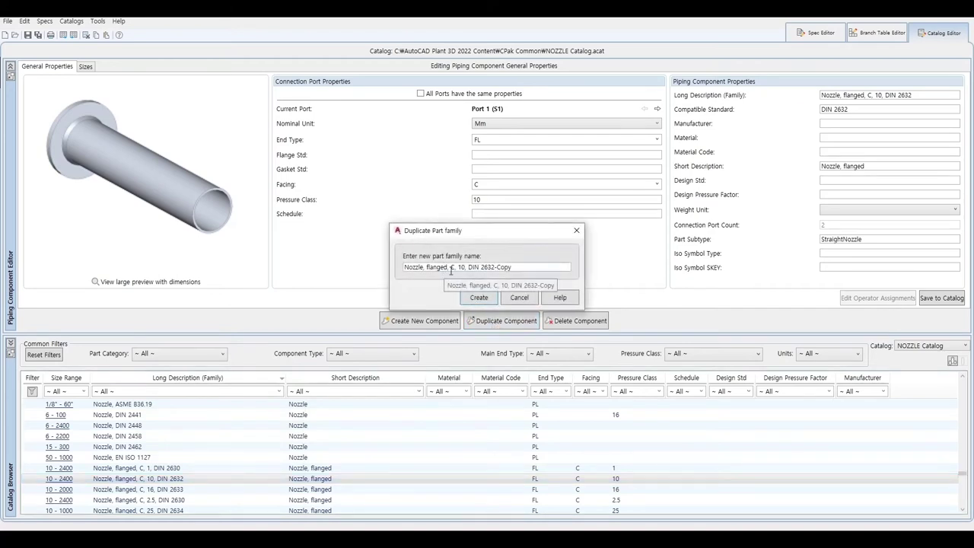
{"action": "left_click", "coordinate": [452, 267]}
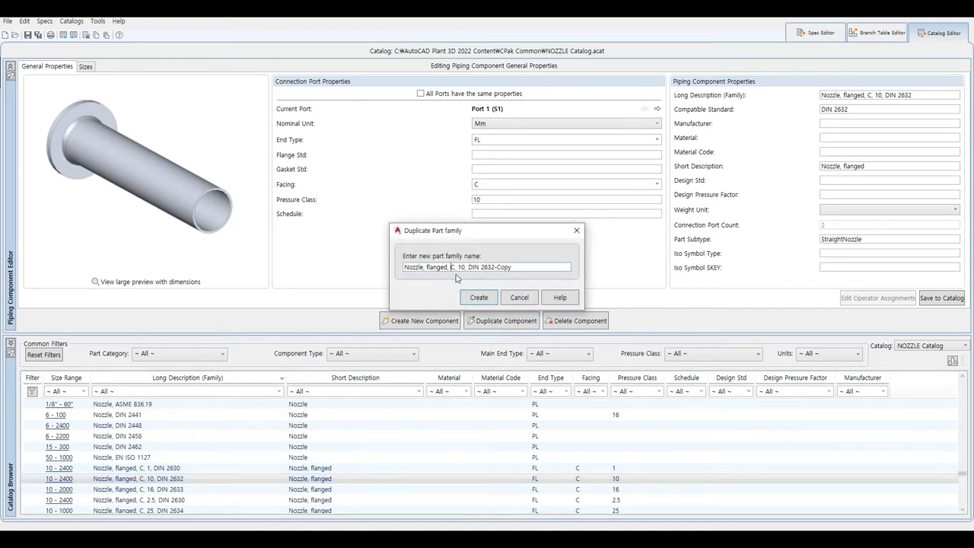
{"action": "type", "text": "fl"}
{"action": "key", "text": "Delete"}
{"action": "key", "text": "BackSpace"}
{"action": "key", "text": "BackSpace"}
{"action": "type", "text": "FF"}
{"action": "key", "text": "BackSpace"}
{"action": "key", "text": "BackSpace"}
{"action": "key", "text": "BackSpace"}
{"action": "left_click", "coordinate": [479, 298]}
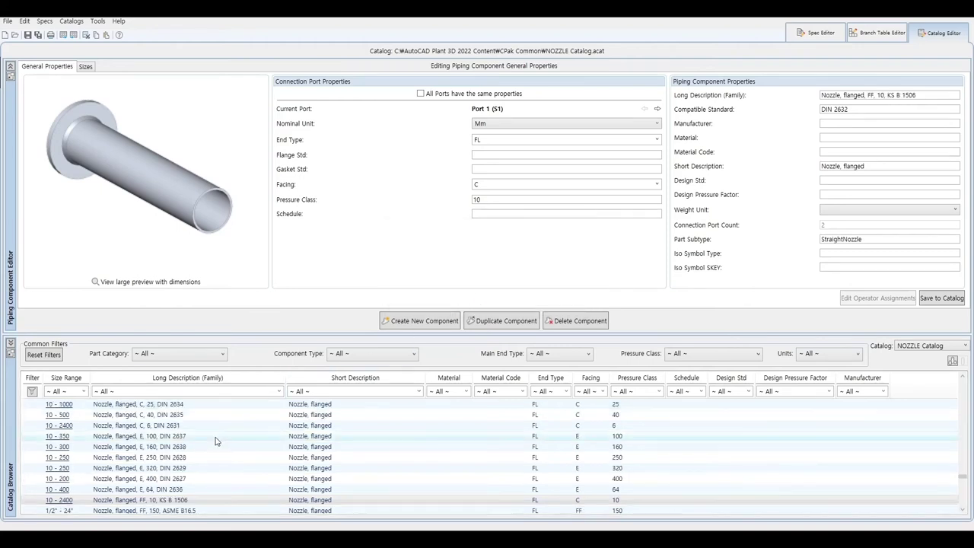
- Set the port facing to FF and make KS B 1506 the compatible standard
{"action": "scroll", "coordinate": [175, 499], "scroll_direction": "down", "scroll_amount": 1}
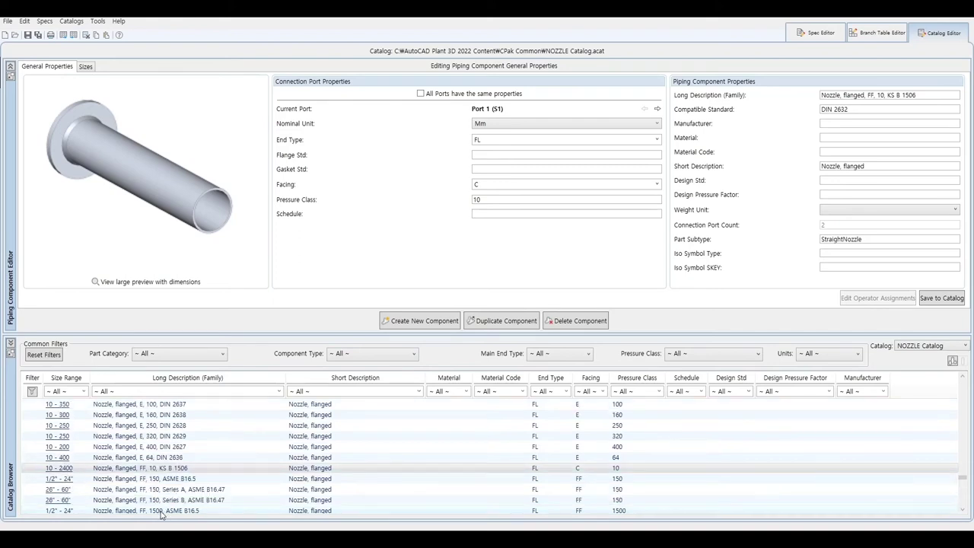
{"action": "scroll", "coordinate": [189, 478], "scroll_direction": "down", "scroll_amount": 1}
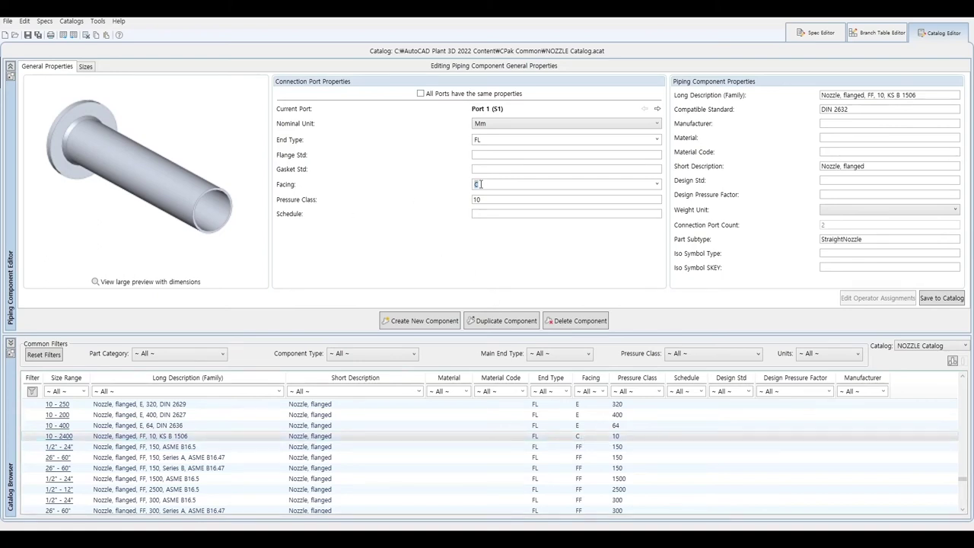
{"action": "type", "text": "FF"}
{"action": "left_click", "coordinate": [493, 198]}
{"action": "left_click_drag", "start_coordinate": [887, 95], "coordinate": [937, 104]}
{"action": "key", "text": "ctrl+c"}
{"action": "key", "text": "BackSpace"}
{"action": "key", "text": "ctrl+z"}
{"action": "triple_click", "coordinate": [879, 111]}
{"action": "key", "text": "ctrl+v"}
- Save the new nozzle family to the catalog and keep STS304 as the insertion spec
{"action": "left_click", "coordinate": [943, 302]}
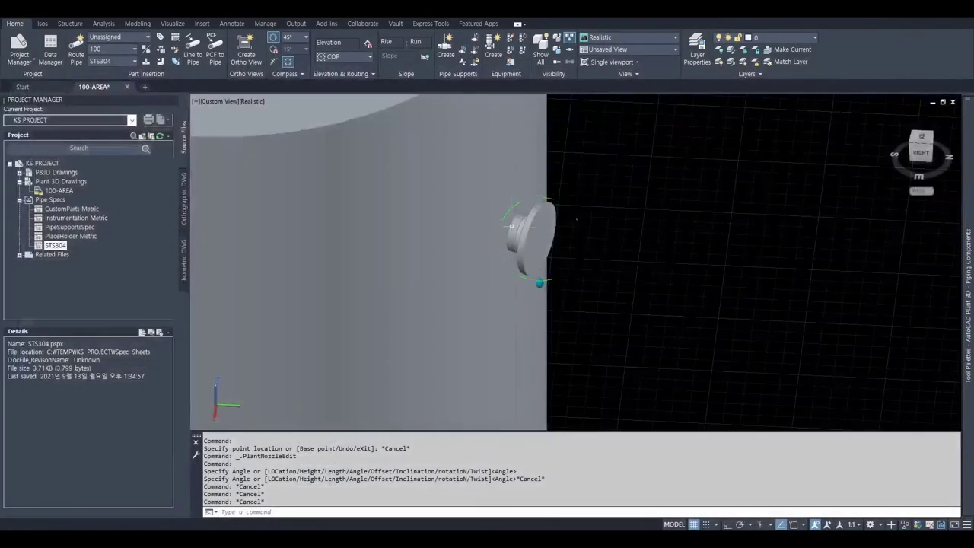
{"action": "left_click", "coordinate": [122, 62]}
{"action": "left_click", "coordinate": [110, 88]}
{"action": "left_click", "coordinate": [122, 64]}
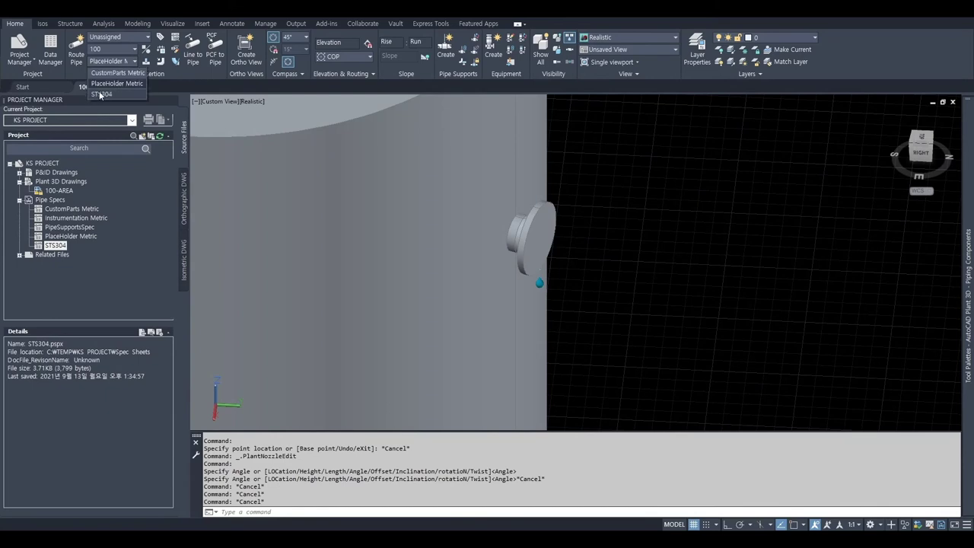
{"action": "left_click", "coordinate": [100, 94]}
- Compare the tank nozzle's DIN 2632 options, close it unchanged, and open STS304 with Edit Spec
{"action": "left_click", "coordinate": [555, 244]}
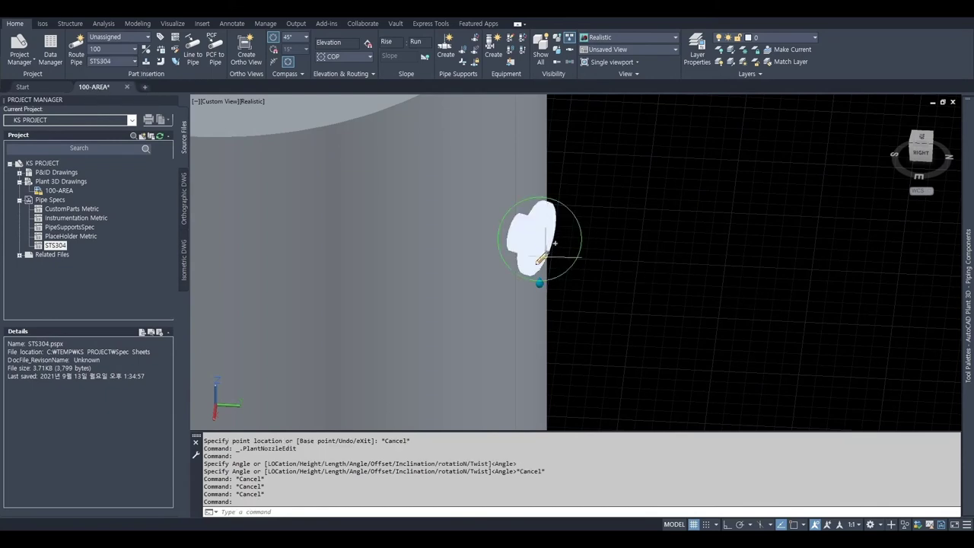
{"action": "left_click", "coordinate": [542, 260]}
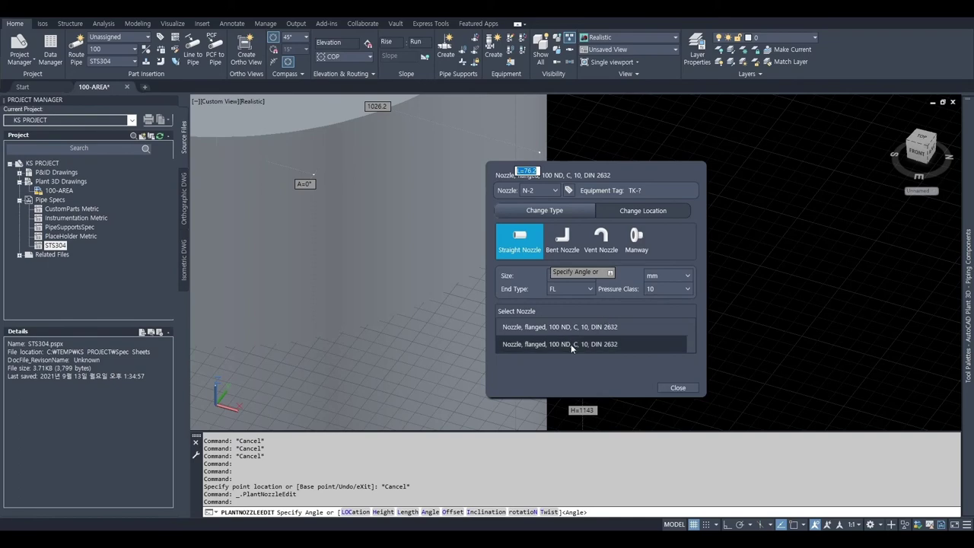
{"action": "left_click", "coordinate": [601, 327]}
{"action": "left_click", "coordinate": [632, 346]}
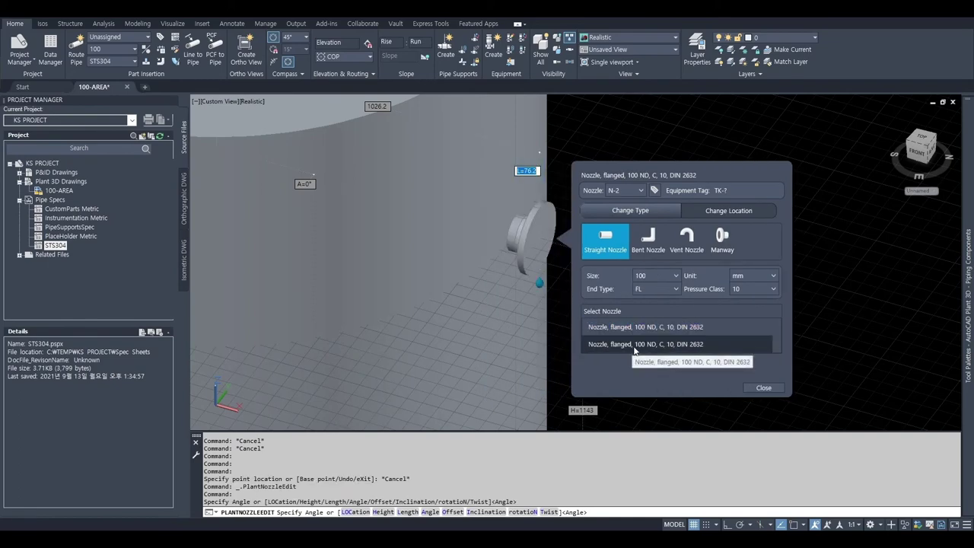
{"action": "left_click", "coordinate": [644, 344]}
{"action": "left_click", "coordinate": [647, 345]}
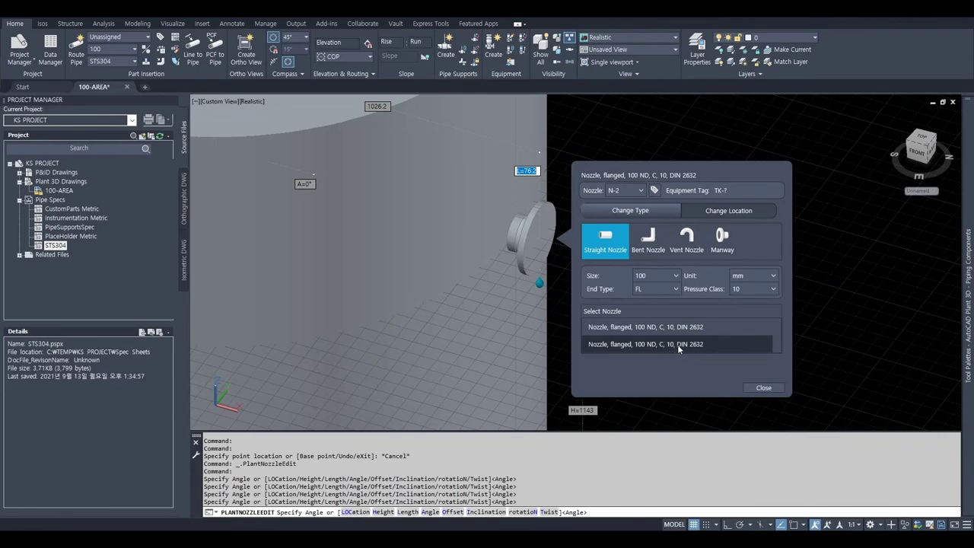
{"action": "left_click", "coordinate": [678, 344]}
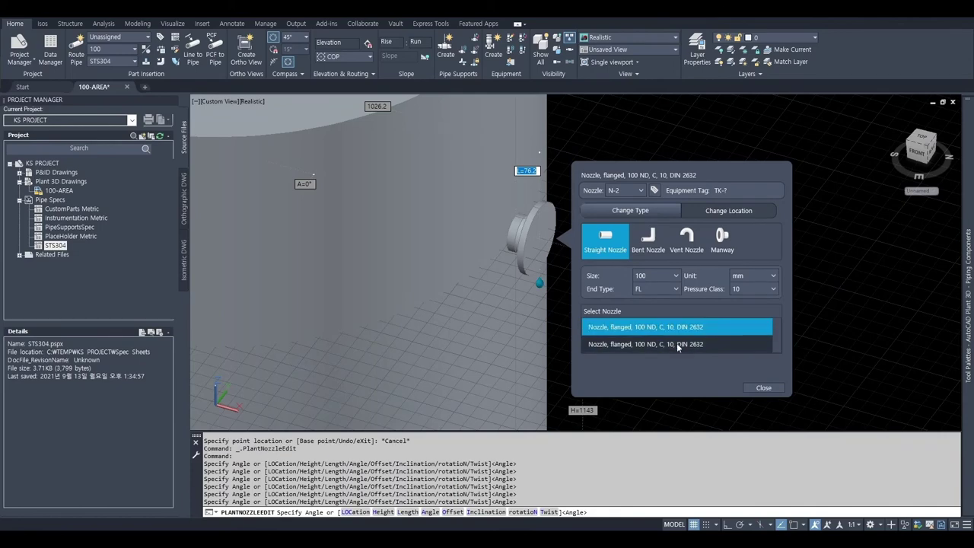
{"action": "left_click", "coordinate": [678, 346]}
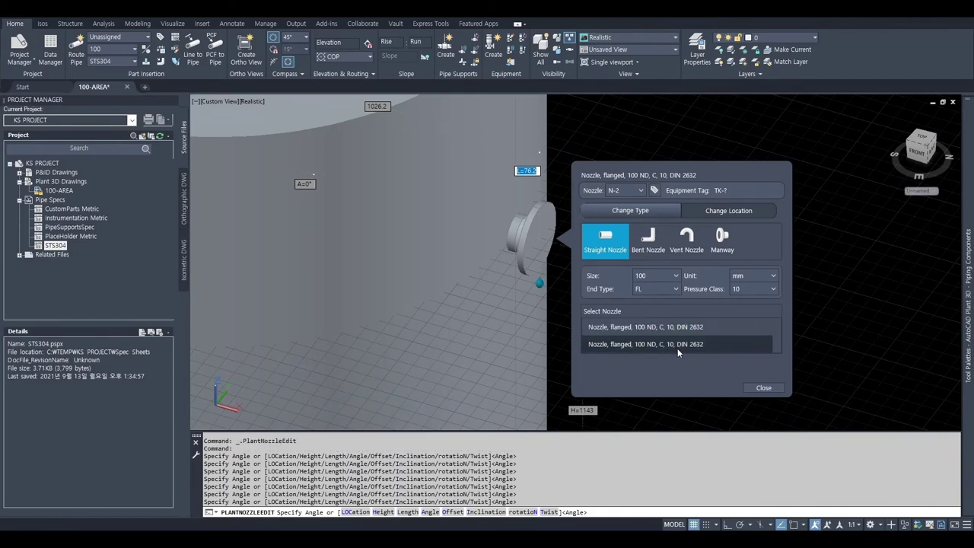
{"action": "left_click", "coordinate": [775, 389]}
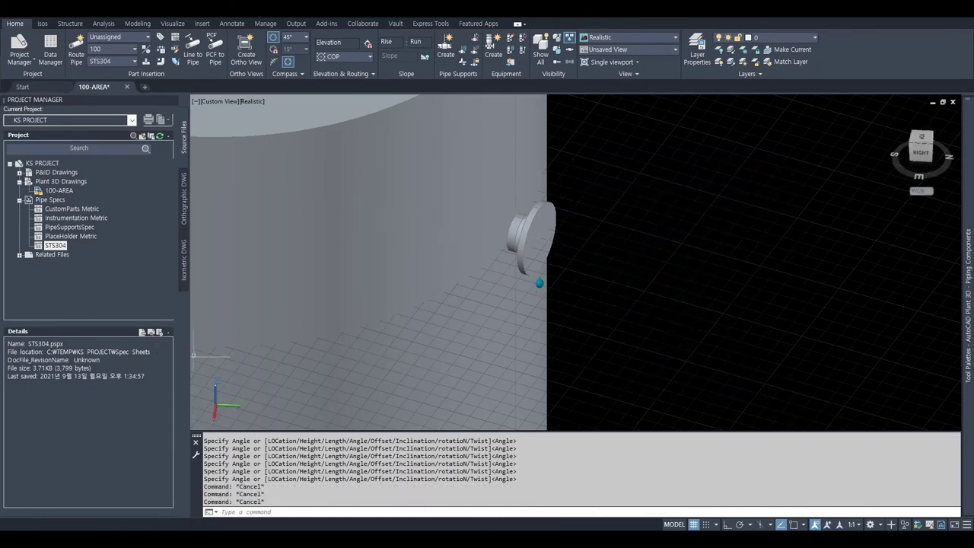
{"action": "right_click", "coordinate": [53, 248]}
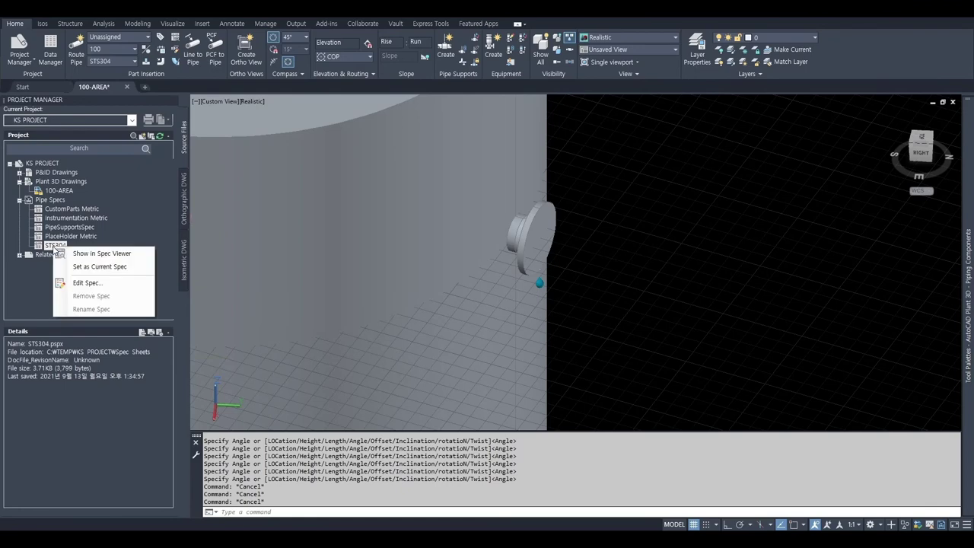
{"action": "left_click", "coordinate": [83, 284]}
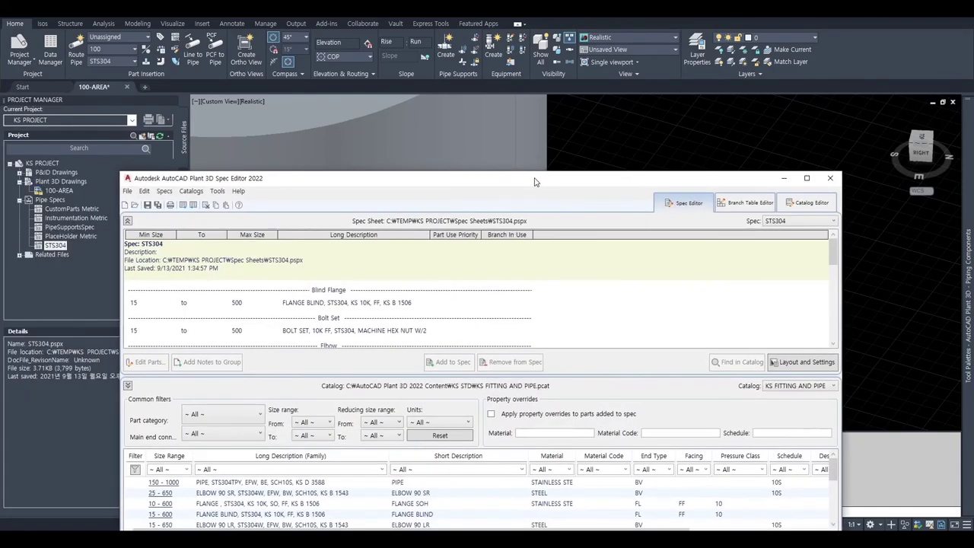
- Maximise the Spec Editor and reopen the NOZZLE Catalog in the Catalog Editor
{"action": "double_click", "coordinate": [538, 180]}
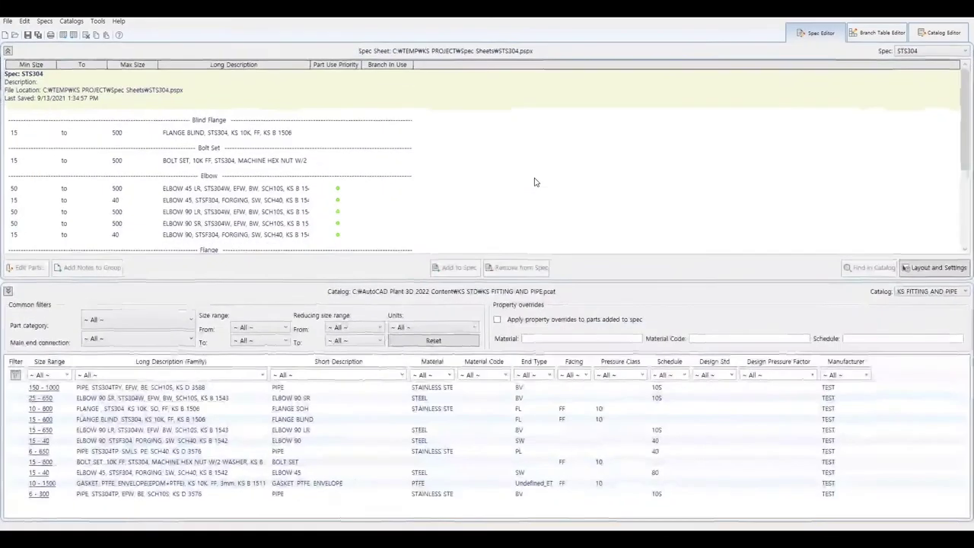
{"action": "left_click", "coordinate": [935, 293]}
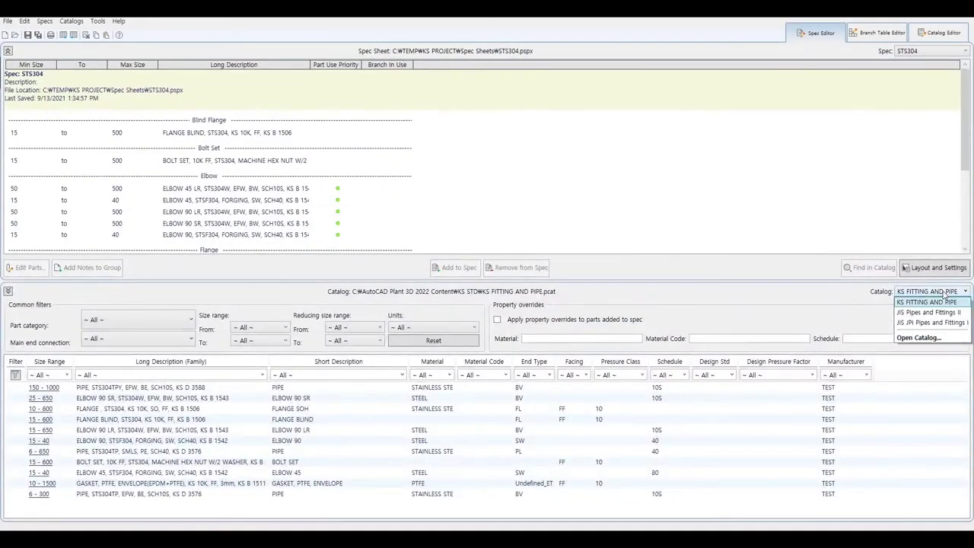
{"action": "left_click", "coordinate": [944, 33]}
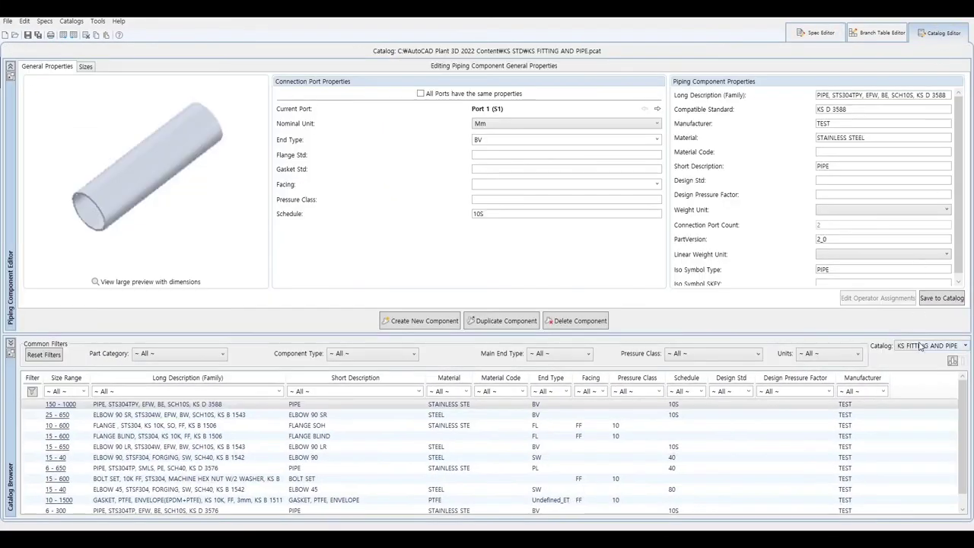
{"action": "left_click", "coordinate": [920, 346]}
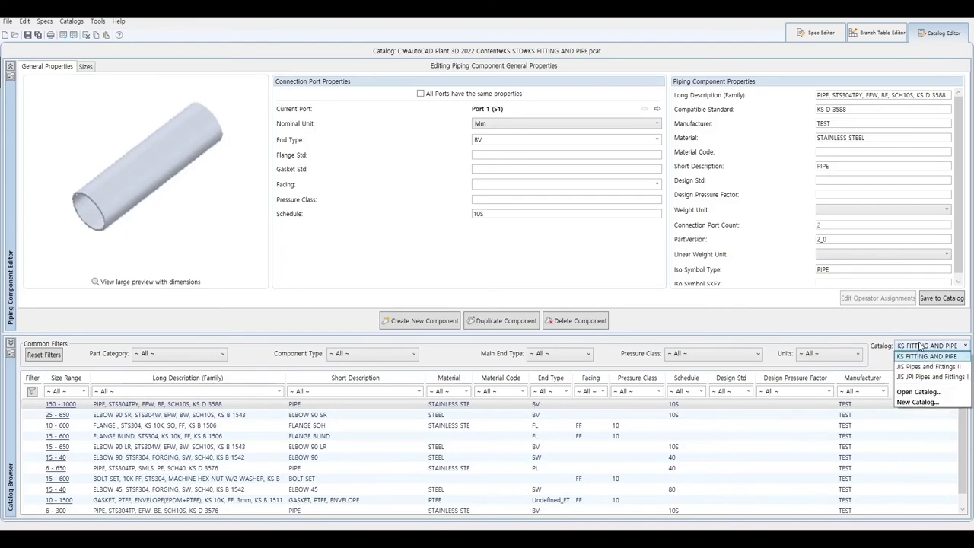
{"action": "left_click", "coordinate": [918, 392]}
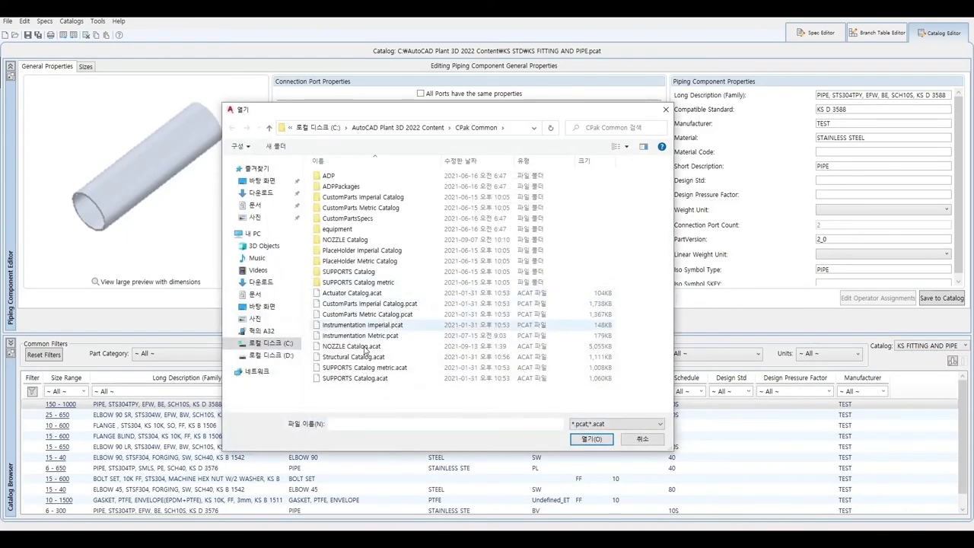
{"action": "left_click", "coordinate": [365, 347]}
{"action": "left_click", "coordinate": [579, 441]}
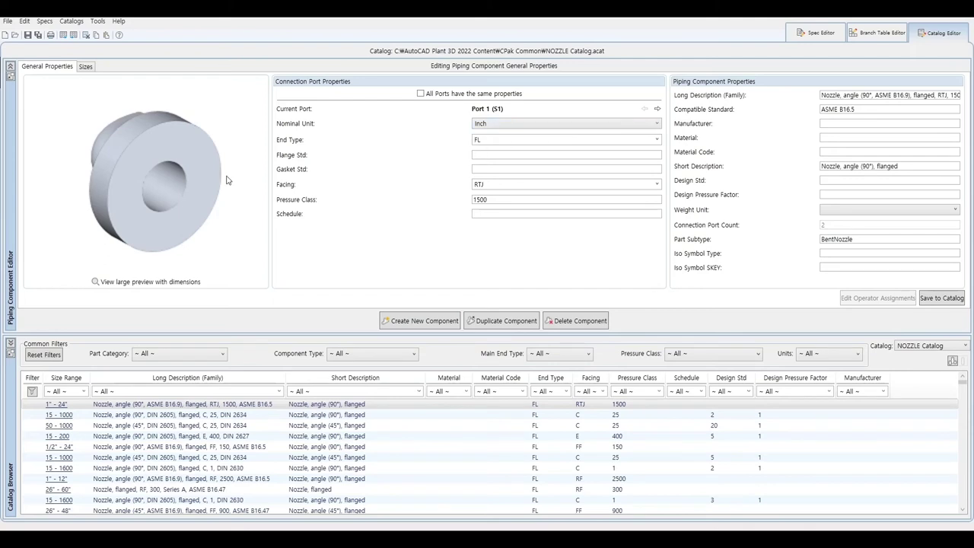
- Step through the nozzle entries (DIN 2605, JIS 10K, Series B), then sort by long description
{"action": "left_click", "coordinate": [188, 419]}
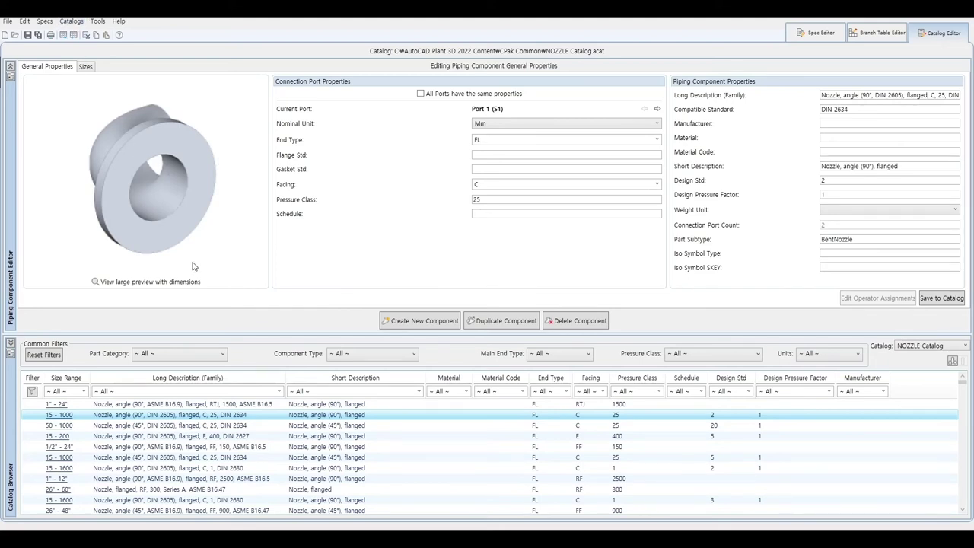
{"action": "left_click", "coordinate": [151, 421]}
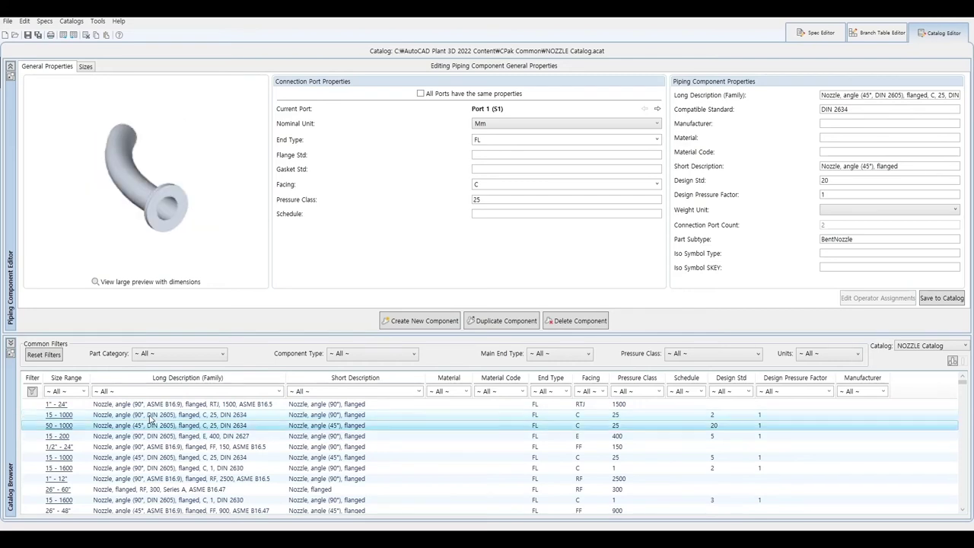
{"action": "key", "text": "Down"}
{"action": "key", "text": "Down"}
{"action": "key", "text": "Down"}
{"action": "key", "text": "Down"}
{"action": "key", "text": "Down"}
{"action": "key", "text": "Down"}
{"action": "key", "text": "Down"}
{"action": "key", "text": "Down"}
{"action": "key", "text": "Down"}
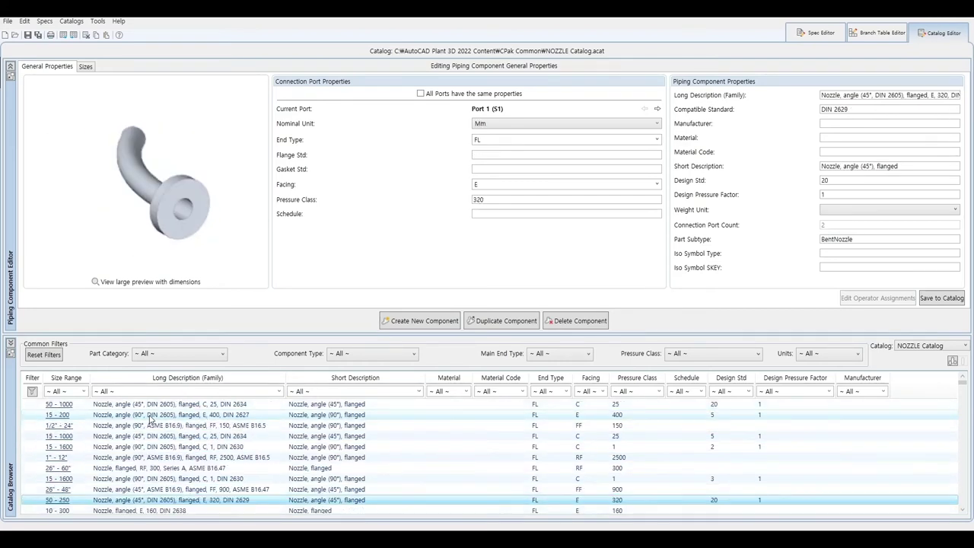
{"action": "key", "text": "Down"}
{"action": "key", "text": "Down"}
{"action": "key", "text": "Down"}
{"action": "key", "text": "Down"}
{"action": "key", "text": "Down"}
{"action": "key", "text": "Down"}
{"action": "key", "text": "Down"}
{"action": "key", "text": "Down"}
{"action": "key", "text": "Down"}
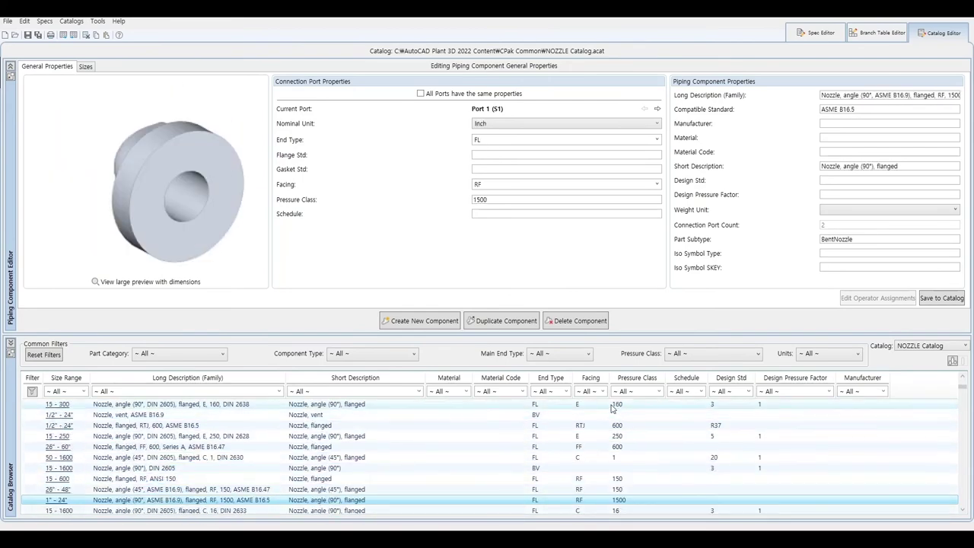
{"action": "key", "text": "Down"}
{"action": "key", "text": "Down"}
{"action": "key", "text": "Down"}
{"action": "key", "text": "Down"}
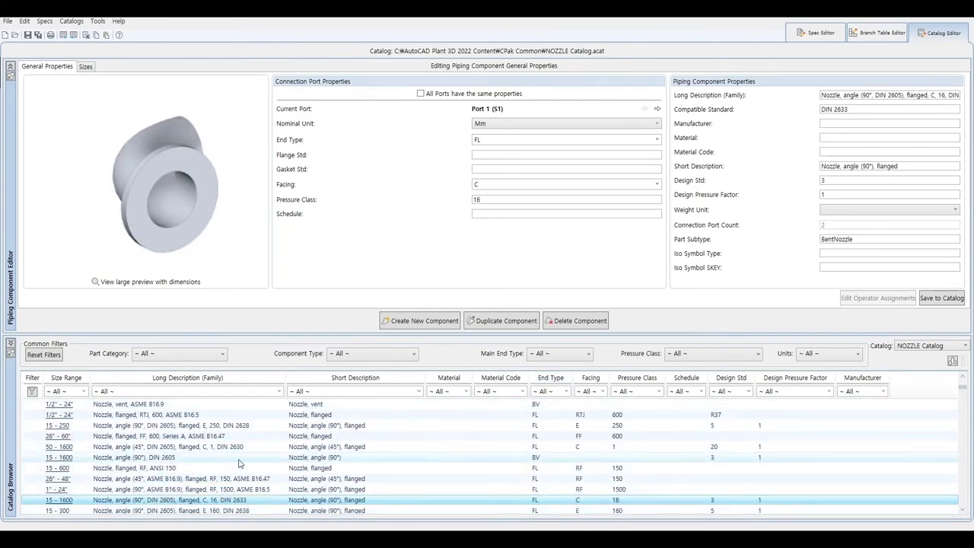
{"action": "key", "text": "Down"}
{"action": "key", "text": "Down"}
{"action": "key", "text": "Down"}
{"action": "key", "text": "Down"}
{"action": "key", "text": "Down"}
{"action": "key", "text": "Down"}
{"action": "key", "text": "Down"}
{"action": "key", "text": "Down"}
{"action": "key", "text": "Down"}
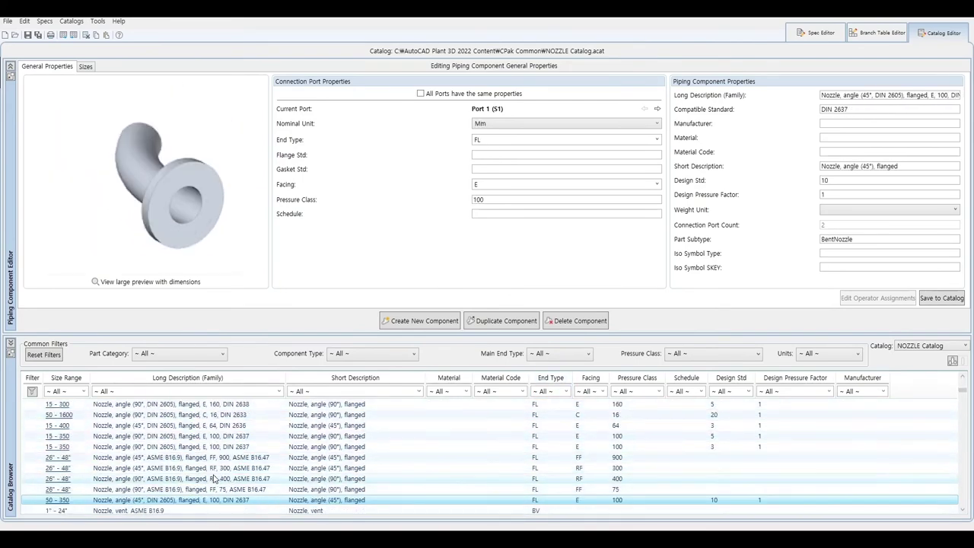
{"action": "key", "text": "Down"}
{"action": "key", "text": "Down"}
{"action": "key", "text": "Down"}
{"action": "key", "text": "Down"}
{"action": "key", "text": "Down"}
{"action": "key", "text": "Down"}
{"action": "key", "text": "Down"}
{"action": "key", "text": "Down"}
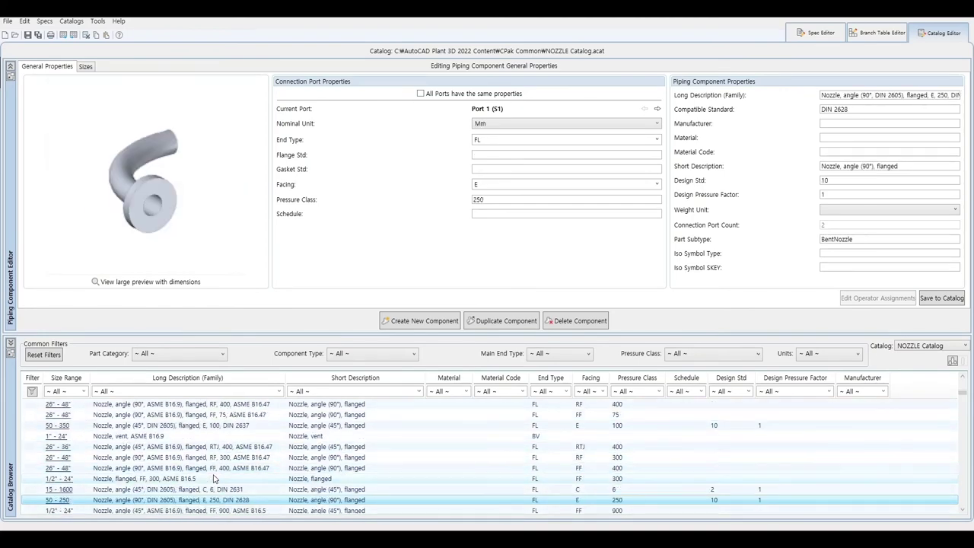
{"action": "left_click", "coordinate": [190, 481]}
{"action": "key", "text": "Down"}
{"action": "key", "text": "Down"}
{"action": "key", "text": "Down"}
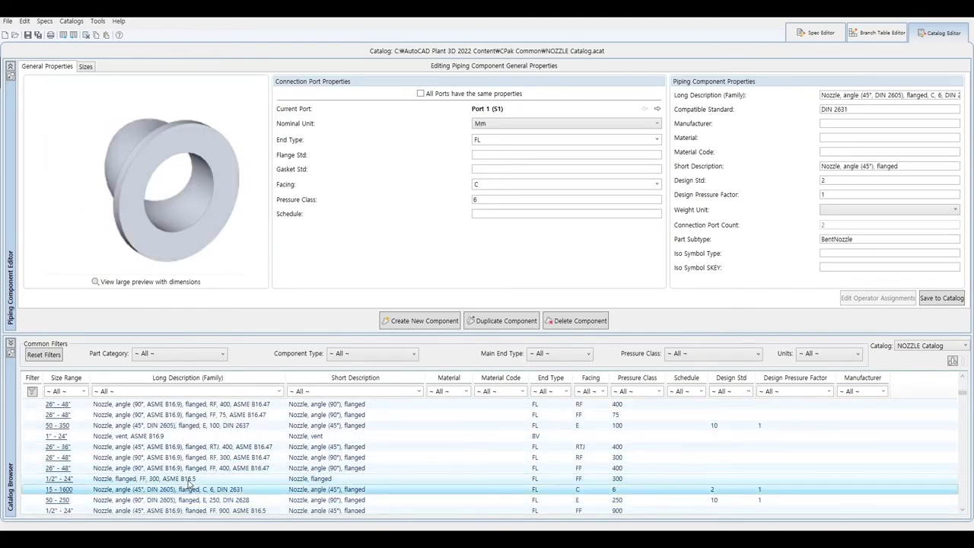
{"action": "key", "text": "Down"}
{"action": "key", "text": "Down"}
{"action": "key", "text": "Down"}
{"action": "key", "text": "Down"}
{"action": "key", "text": "Down"}
{"action": "key", "text": "Down"}
{"action": "key", "text": "Down"}
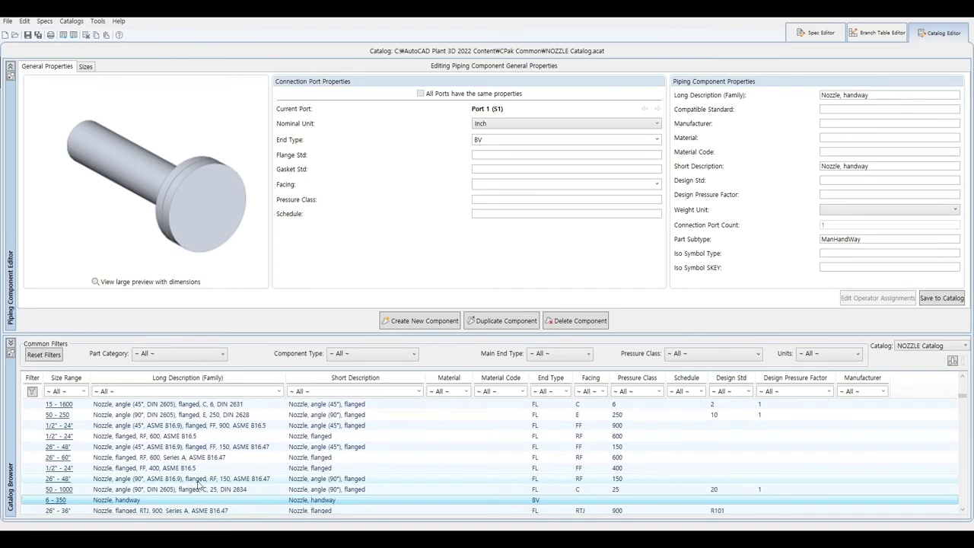
{"action": "key", "text": "Down"}
{"action": "key", "text": "Down"}
{"action": "key", "text": "Down"}
{"action": "key", "text": "Down"}
{"action": "key", "text": "Down"}
{"action": "key", "text": "Down"}
{"action": "key", "text": "Down"}
{"action": "key", "text": "Down"}
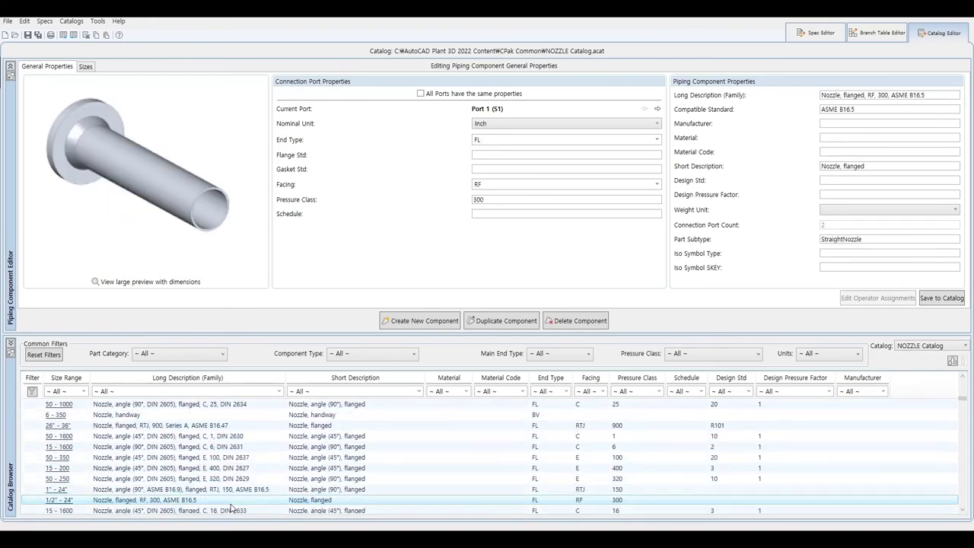
{"action": "key", "text": "Down"}
{"action": "key", "text": "Down"}
{"action": "key", "text": "Down"}
{"action": "key", "text": "Down"}
{"action": "key", "text": "Down"}
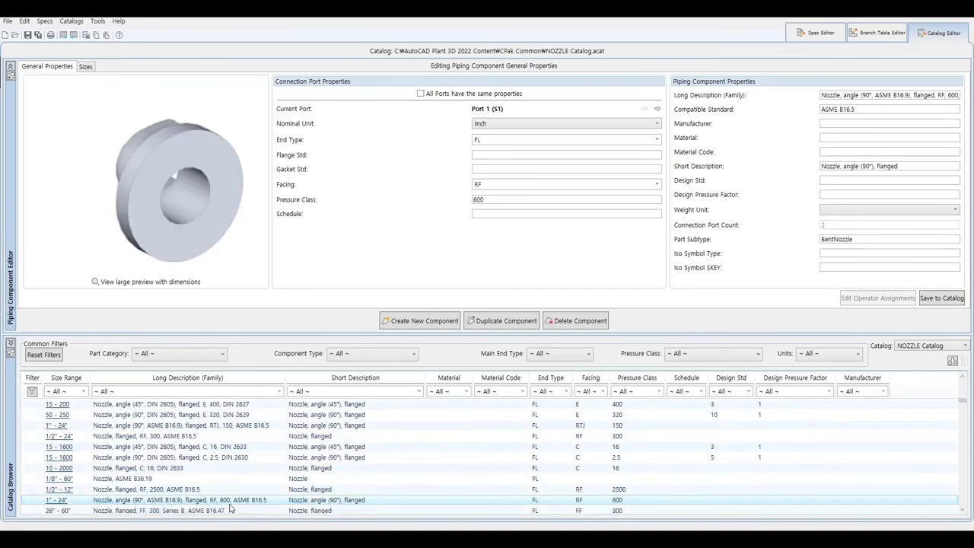
{"action": "key", "text": "Down"}
{"action": "key", "text": "Down"}
{"action": "key", "text": "Down"}
{"action": "key", "text": "Down"}
{"action": "key", "text": "Down"}
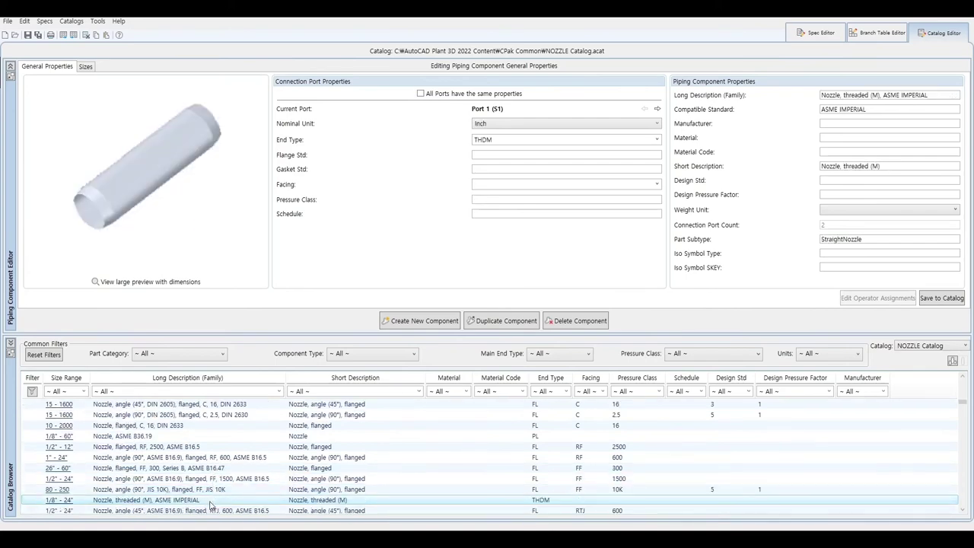
{"action": "key", "text": "Down"}
{"action": "left_click", "coordinate": [213, 480]}
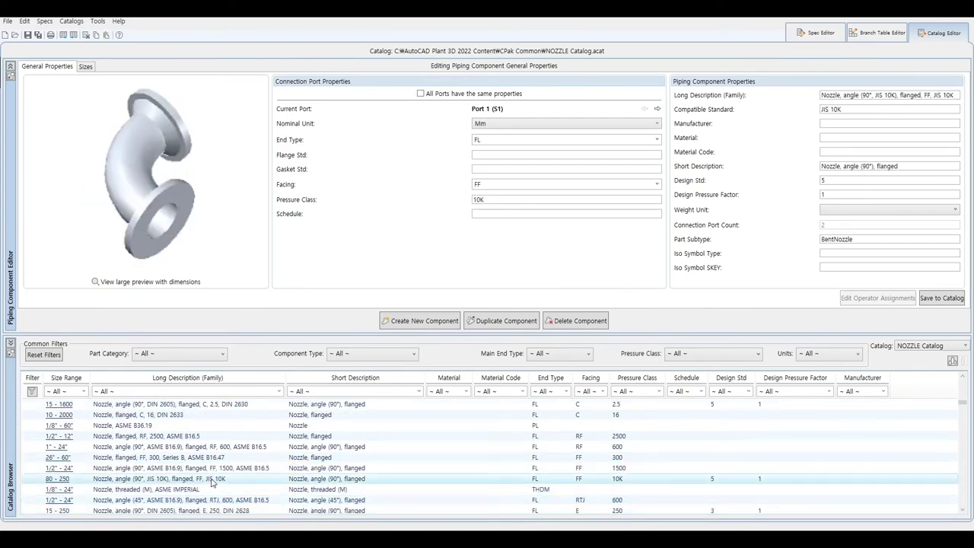
{"action": "key", "text": "Down"}
{"action": "key", "text": "Down"}
{"action": "key", "text": "Down"}
{"action": "key", "text": "Down"}
{"action": "key", "text": "Down"}
{"action": "key", "text": "Down"}
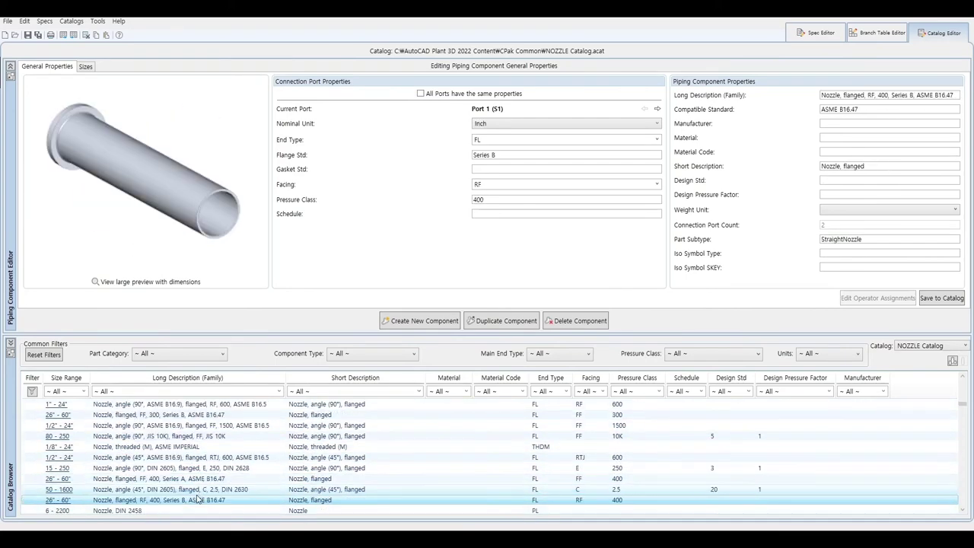
{"action": "key", "text": "Down"}
{"action": "key", "text": "Down"}
{"action": "key", "text": "Down"}
{"action": "key", "text": "Down"}
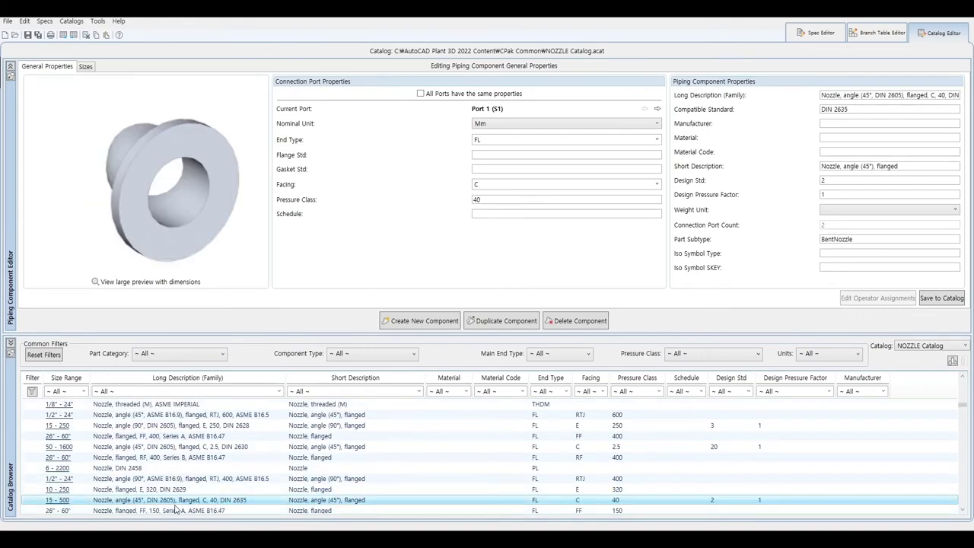
{"action": "key", "text": "Down"}
{"action": "key", "text": "Down"}
{"action": "key", "text": "Down"}
{"action": "key", "text": "Down"}
{"action": "key", "text": "Down"}
{"action": "key", "text": "Down"}
{"action": "key", "text": "Down"}
{"action": "key", "text": "Down"}
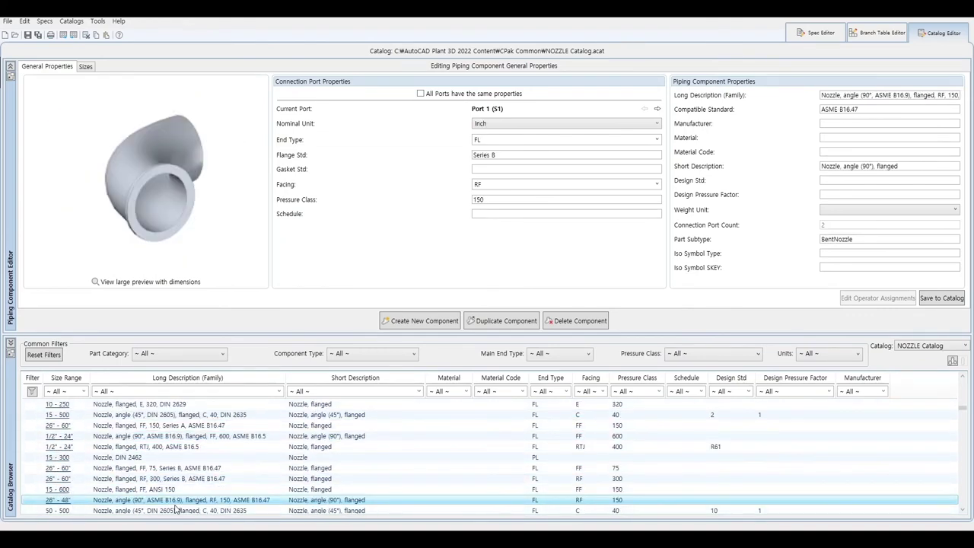
{"action": "key", "text": "Down"}
{"action": "key", "text": "Down"}
{"action": "key", "text": "Down"}
{"action": "key", "text": "Down"}
{"action": "key", "text": "Down"}
{"action": "key", "text": "Down"}
{"action": "key", "text": "Down"}
{"action": "key", "text": "Down"}
{"action": "key", "text": "Down"}
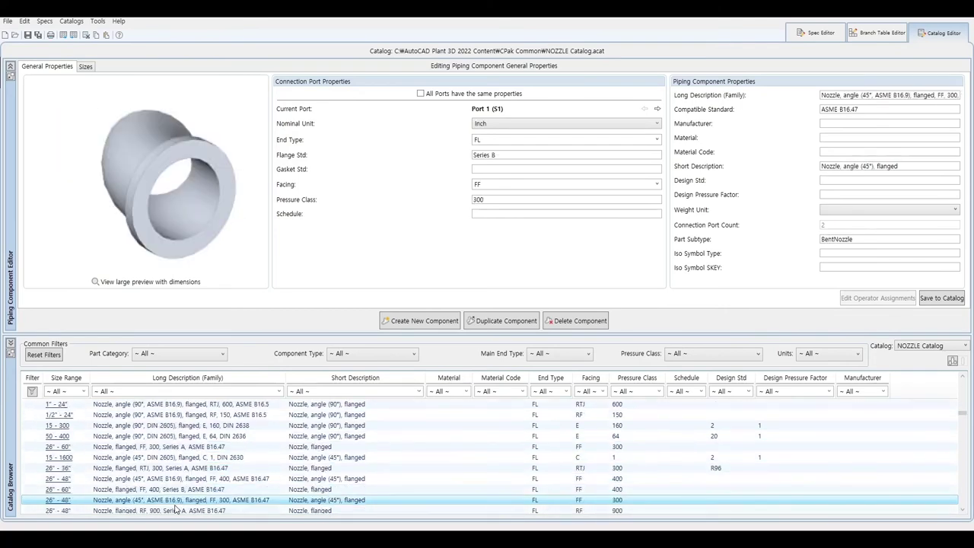
{"action": "key", "text": "Down"}
{"action": "key", "text": "Down"}
{"action": "key", "text": "Down"}
{"action": "key", "text": "Down"}
{"action": "key", "text": "Down"}
{"action": "key", "text": "Down"}
{"action": "key", "text": "Down"}
{"action": "key", "text": "Down"}
{"action": "key", "text": "Down"}
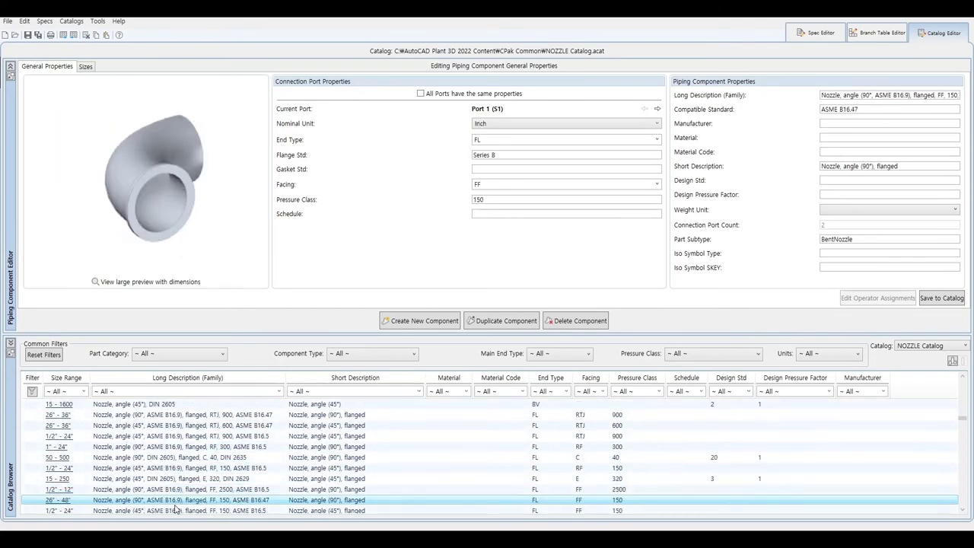
{"action": "key", "text": "Down"}
{"action": "key", "text": "Down"}
{"action": "key", "text": "Down"}
{"action": "key", "text": "Down"}
{"action": "key", "text": "Down"}
{"action": "key", "text": "Down"}
{"action": "key", "text": "Down"}
{"action": "key", "text": "Down"}
{"action": "key", "text": "Down"}
{"action": "key", "text": "Down"}
{"action": "key", "text": "Down"}
{"action": "key", "text": "Down"}
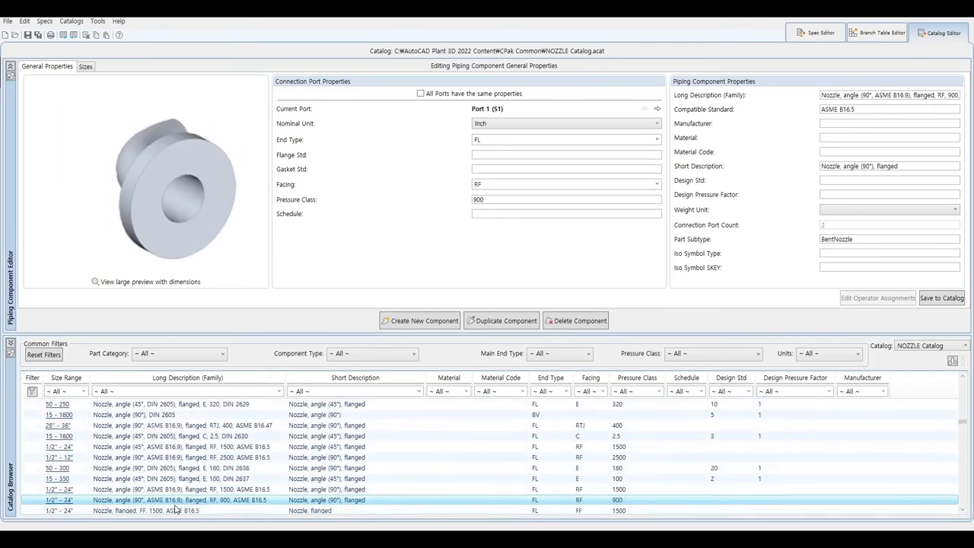
{"action": "key", "text": "Down"}
{"action": "key", "text": "Down"}
{"action": "key", "text": "Down"}
{"action": "key", "text": "Down"}
{"action": "key", "text": "Down"}
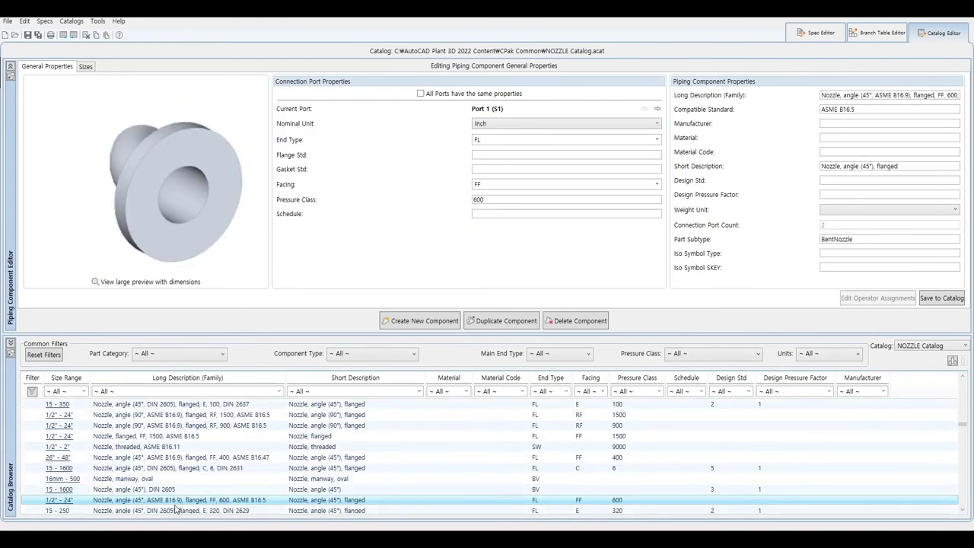
{"action": "key", "text": "Down"}
{"action": "key", "text": "Down"}
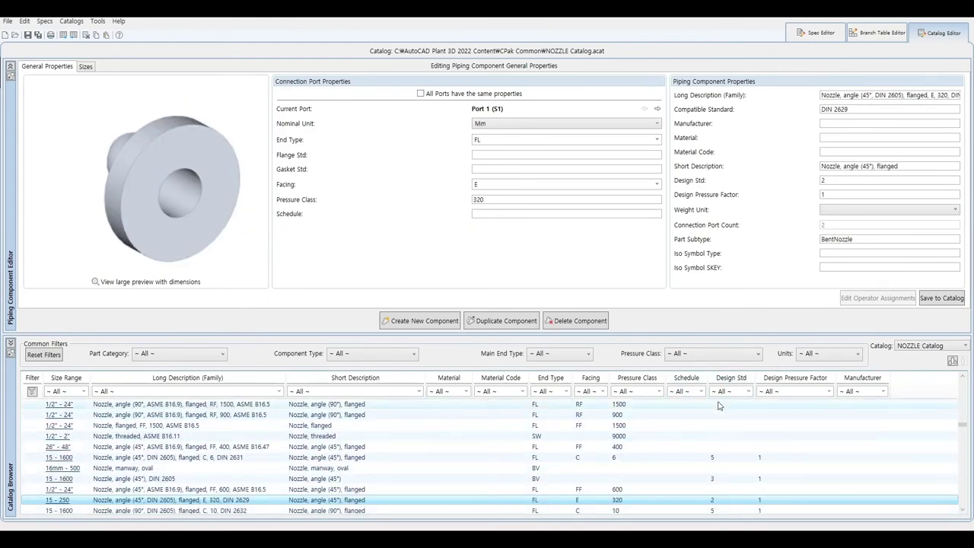
{"action": "key", "text": "Down"}
{"action": "key", "text": "Down"}
{"action": "key", "text": "Down"}
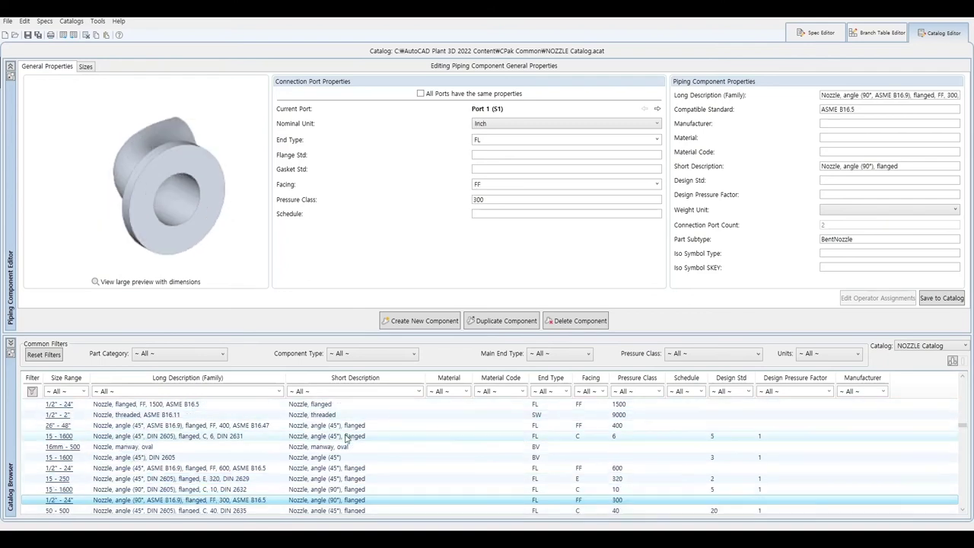
{"action": "key", "text": "Down"}
{"action": "key", "text": "Down"}
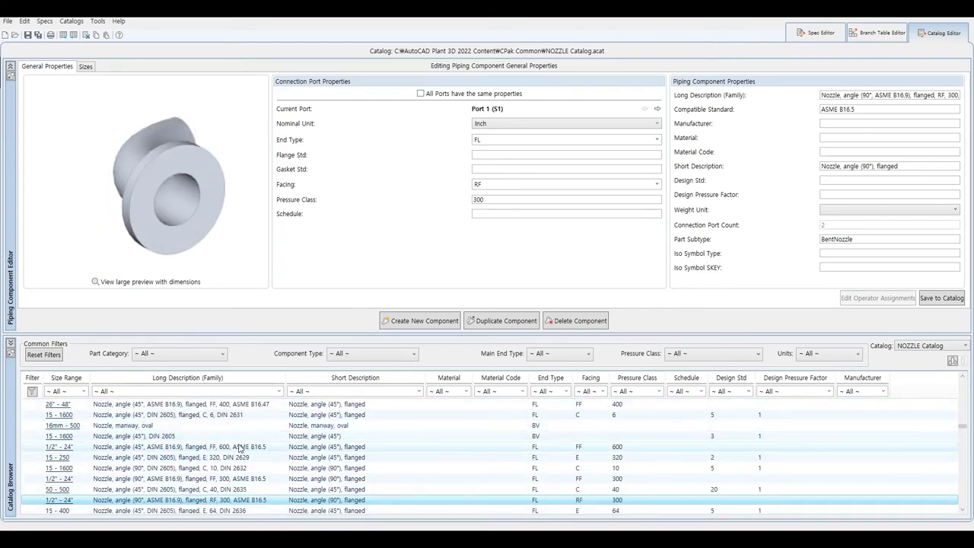
{"action": "key", "text": "Down"}
{"action": "key", "text": "Down"}
{"action": "key", "text": "Down"}
{"action": "key", "text": "Down"}
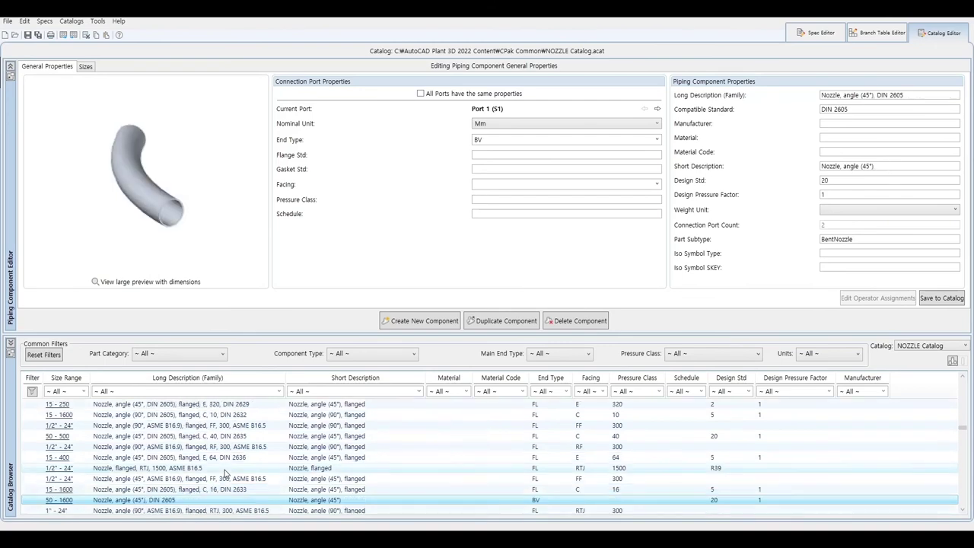
{"action": "key", "text": "Down"}
{"action": "key", "text": "Down"}
{"action": "key", "text": "Down"}
{"action": "key", "text": "Down"}
{"action": "key", "text": "Down"}
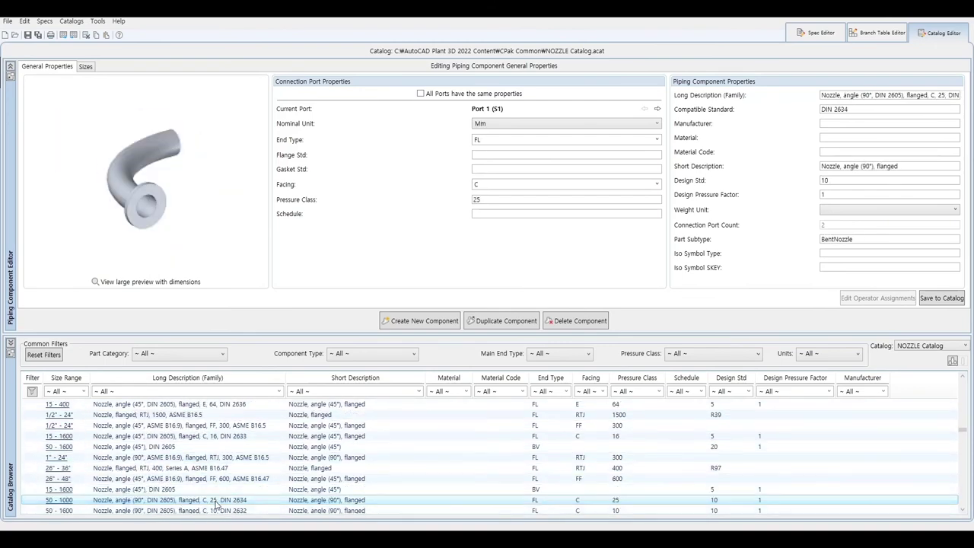
{"action": "key", "text": "Down"}
{"action": "key", "text": "Down"}
{"action": "left_click", "coordinate": [196, 380]}
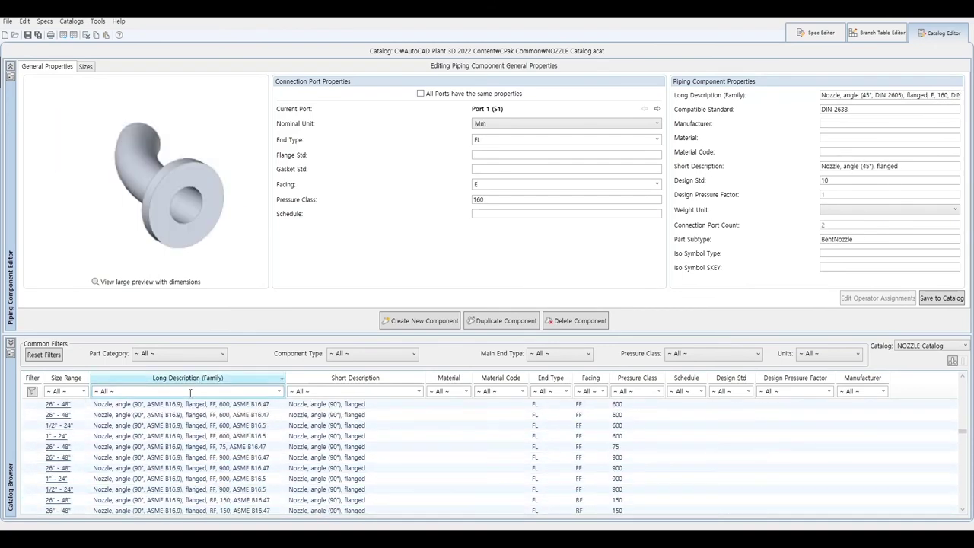
- Filter the Long Description (Family) column to NOZZLE, FLANGED, FF, 10, KS B 1506
{"action": "left_click", "coordinate": [419, 392]}
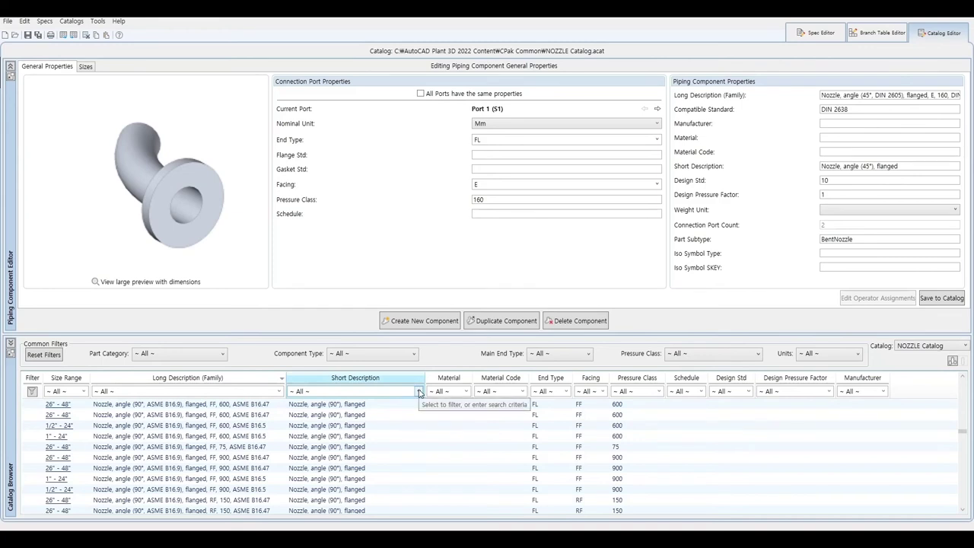
{"action": "left_click", "coordinate": [279, 393]}
{"action": "left_click", "coordinate": [278, 392]}
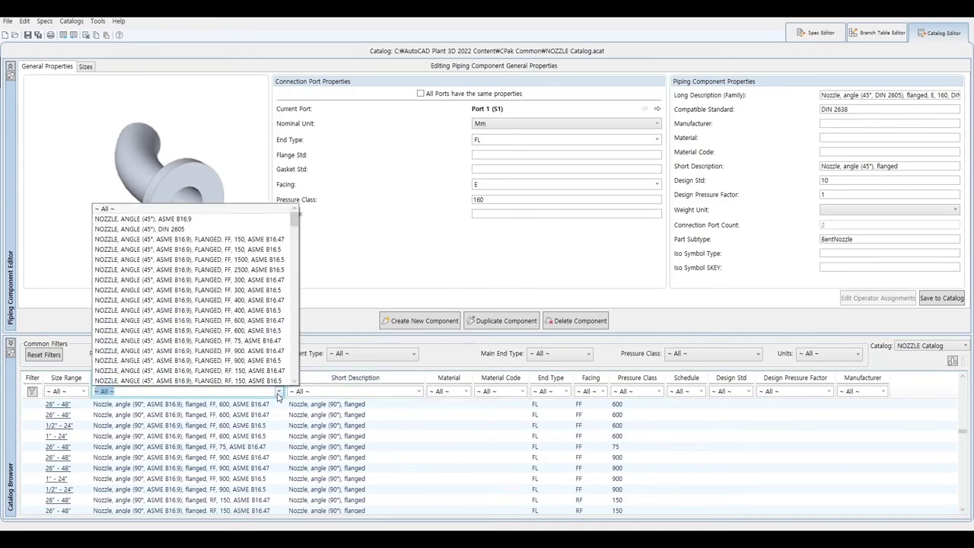
{"action": "left_click_drag", "start_coordinate": [296, 220], "coordinate": [288, 304]}
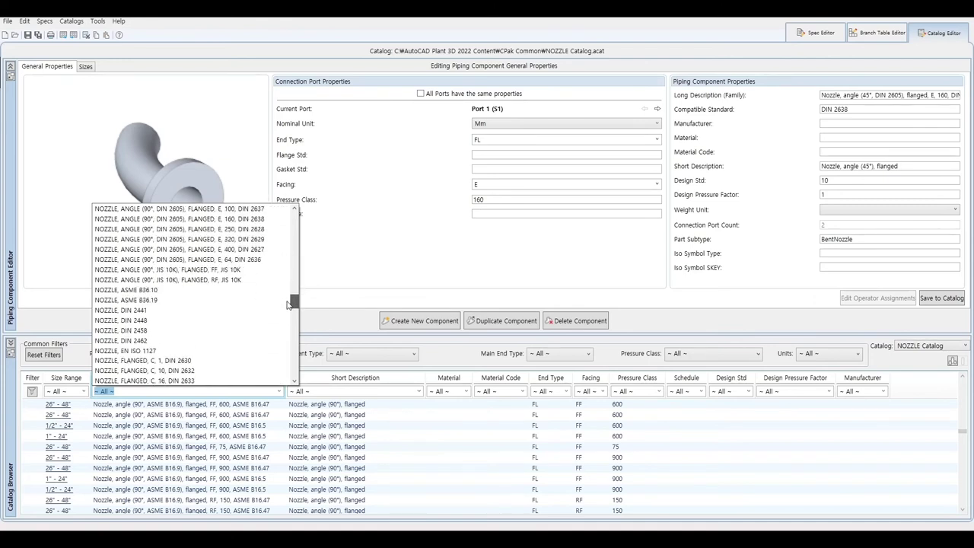
{"action": "mouse_move", "coordinate": [287, 304]}
{"action": "left_mouse_down"}
{"action": "mouse_move", "coordinate": [275, 375]}
{"action": "mouse_move", "coordinate": [290, 328]}
{"action": "left_mouse_up"}
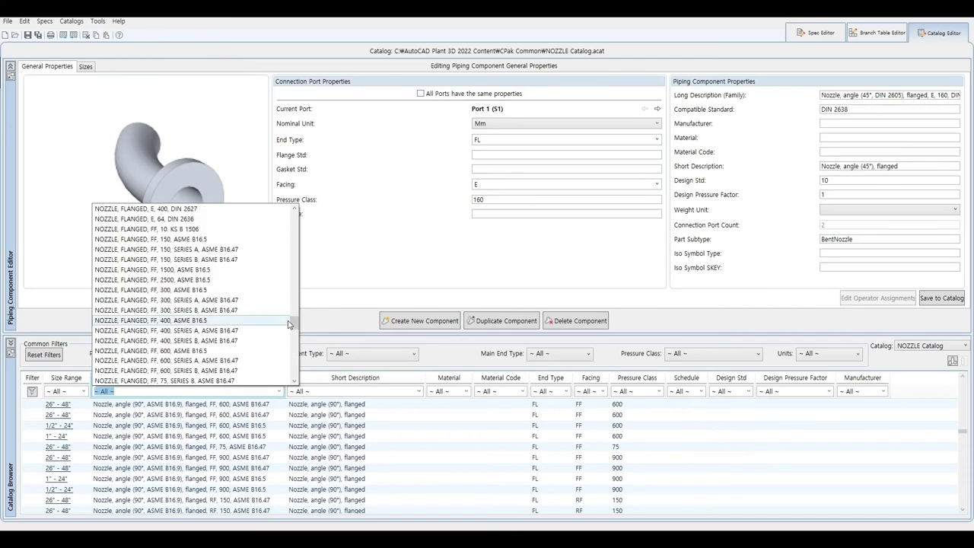
{"action": "left_click", "coordinate": [226, 229]}
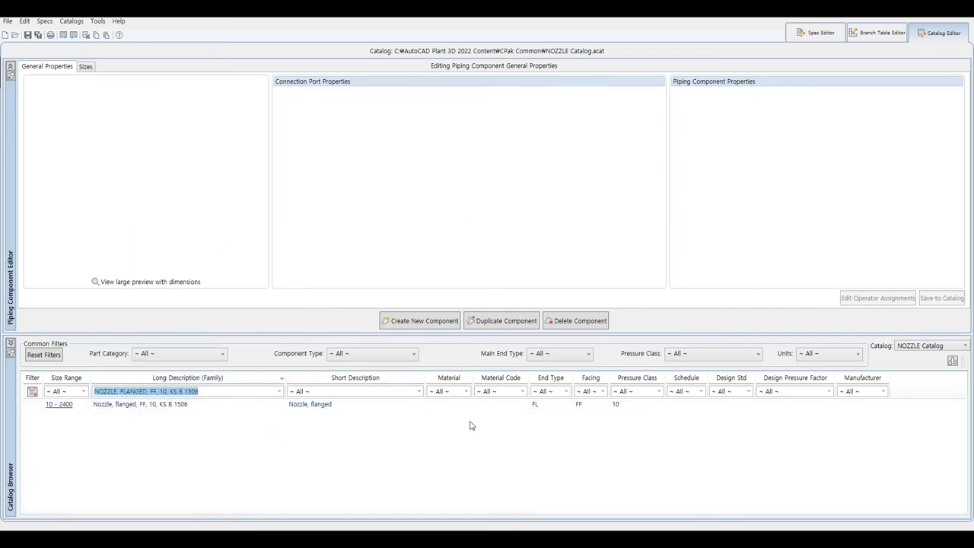
- Select the 10 - 2400 KS B 1506 row, check its long description, and view its Sizes tab
{"action": "left_click", "coordinate": [149, 404]}
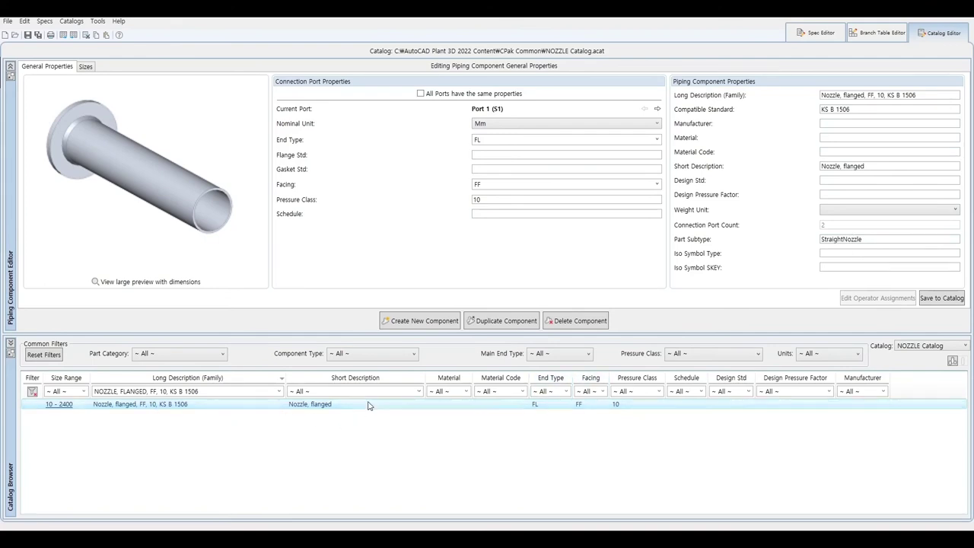
{"action": "left_click", "coordinate": [86, 66]}
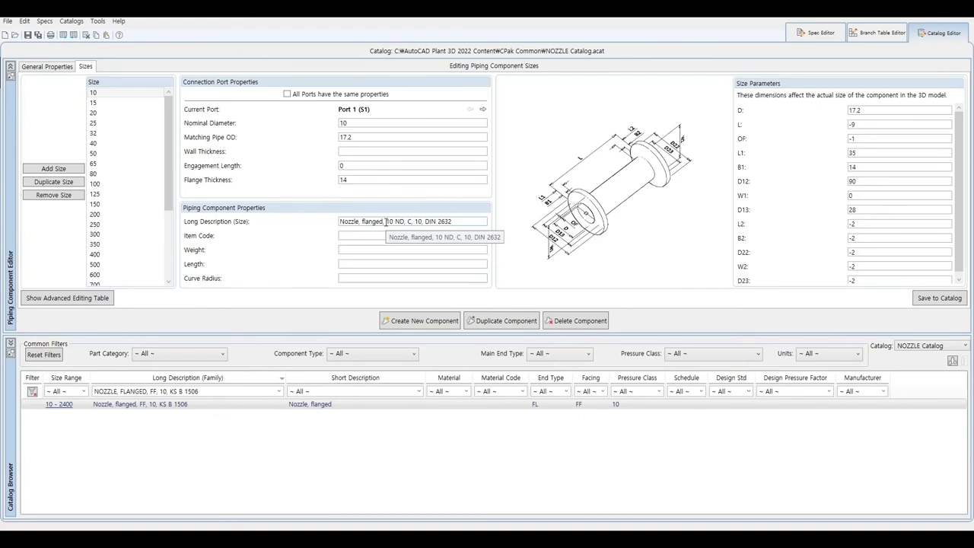
{"action": "left_click", "coordinate": [47, 67]}
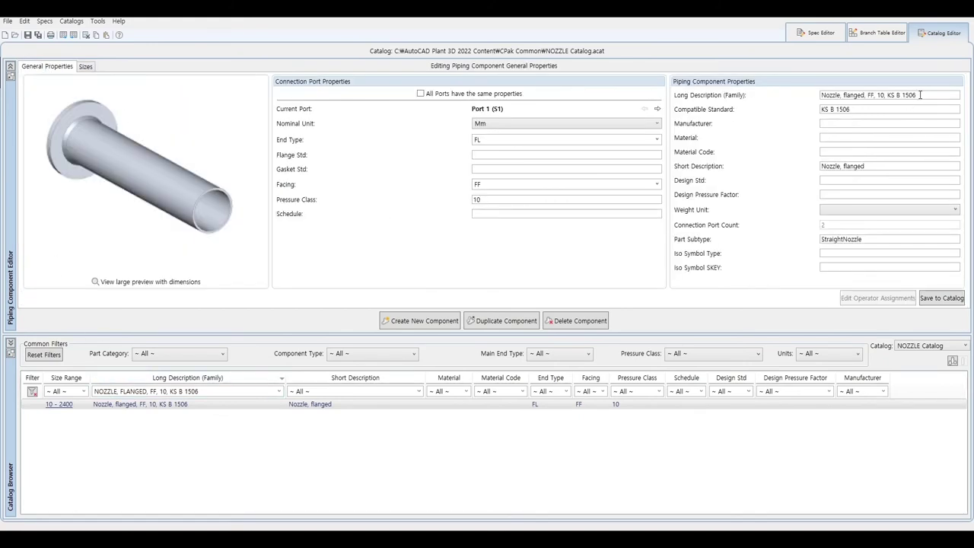
{"action": "left_click_drag", "start_coordinate": [920, 94], "coordinate": [810, 91]}
{"action": "key", "text": "ctrl+c"}
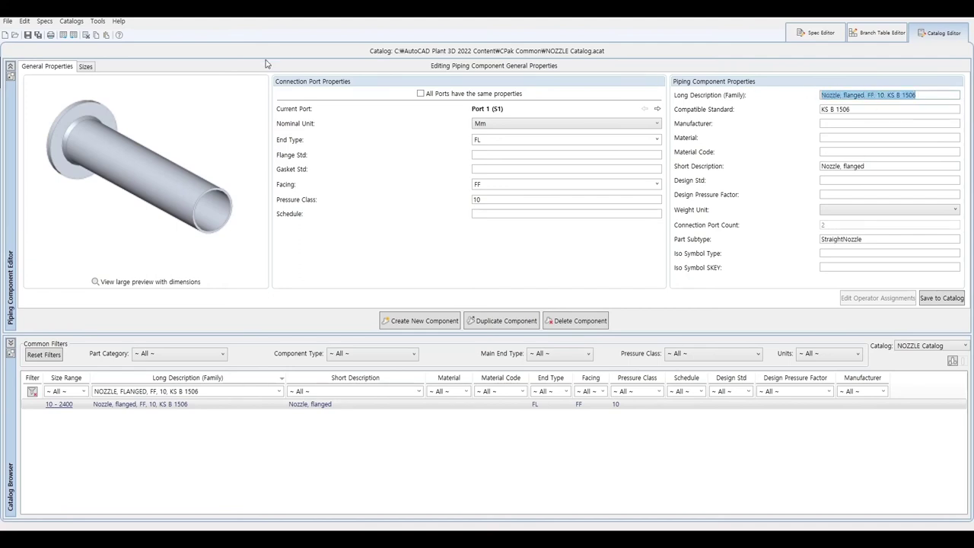
{"action": "left_click", "coordinate": [86, 67]}
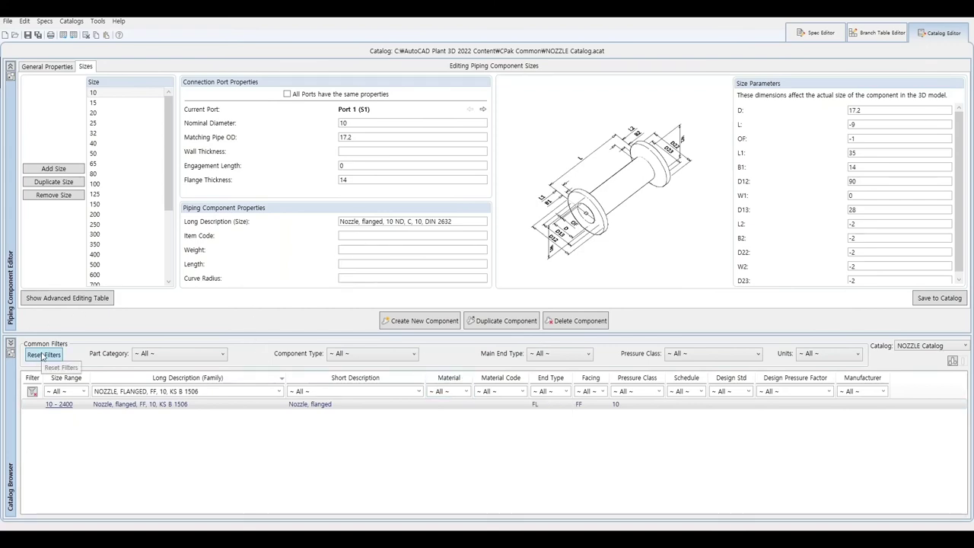
- Paste 'Nozzle, flanged, FF, 10, KS B 1506' into the size 10 Long Description, ending it with its DN size
{"action": "left_click", "coordinate": [81, 303]}
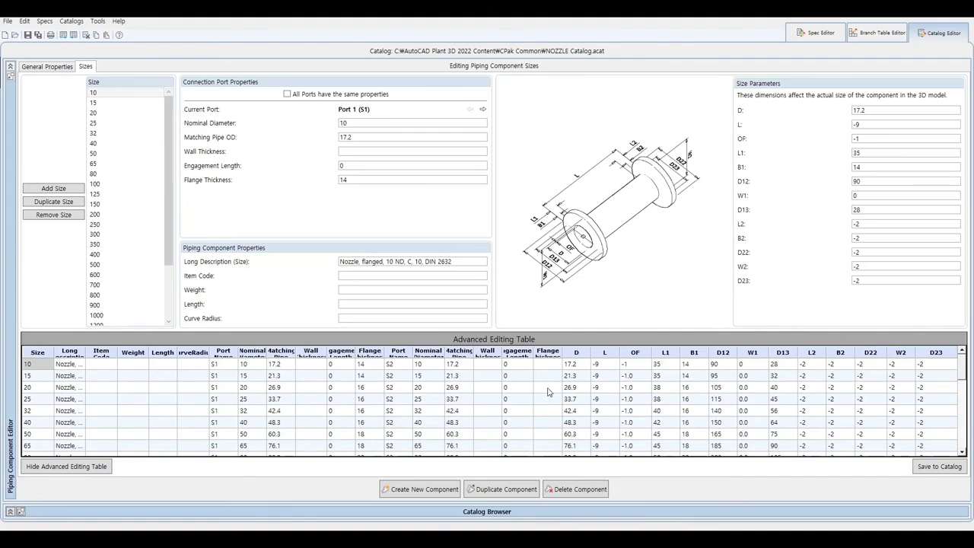
{"action": "left_click", "coordinate": [561, 379]}
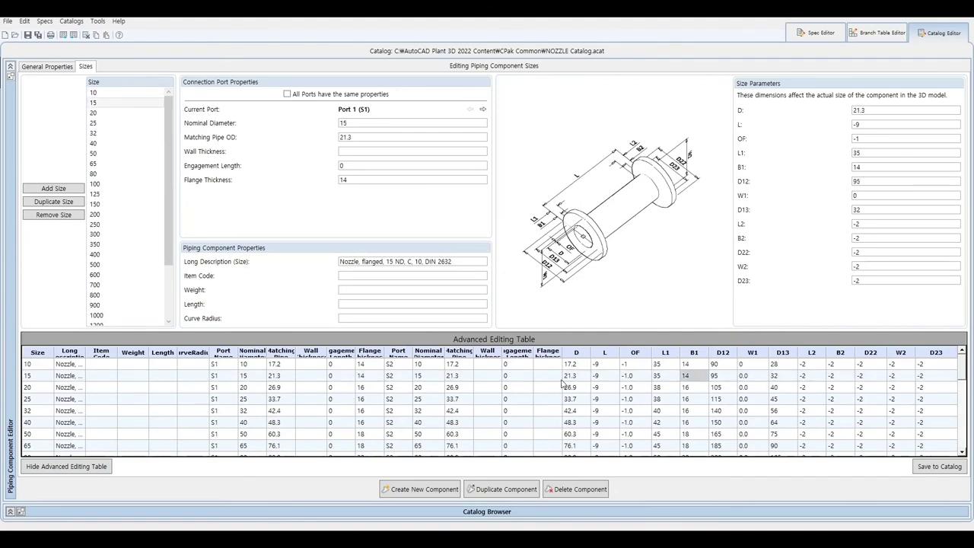
{"action": "key", "text": "End"}
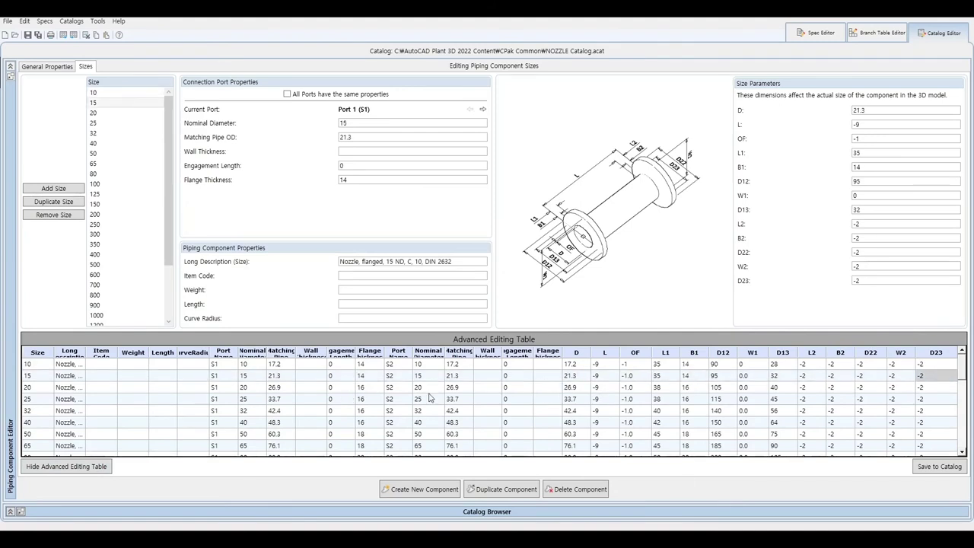
{"action": "left_click", "coordinate": [119, 94]}
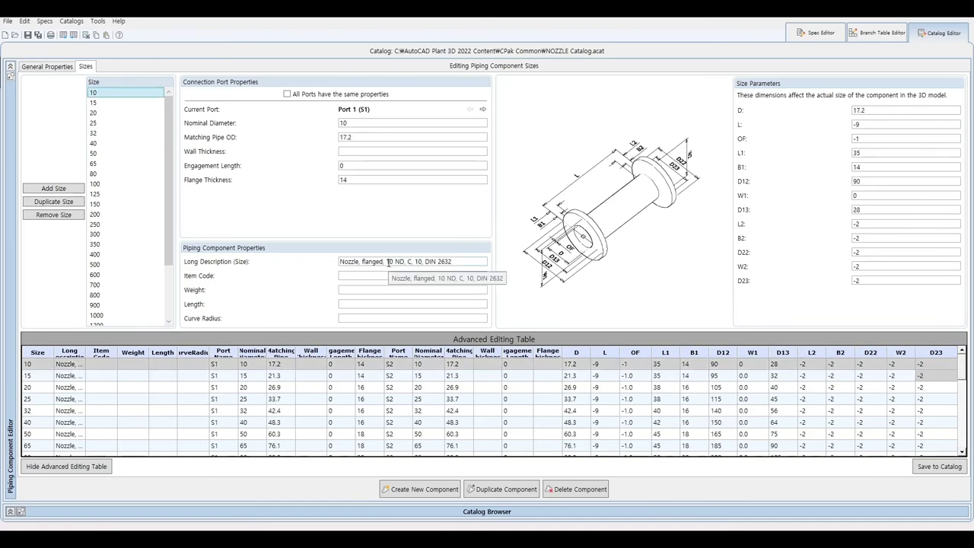
{"action": "left_click", "coordinate": [389, 262]}
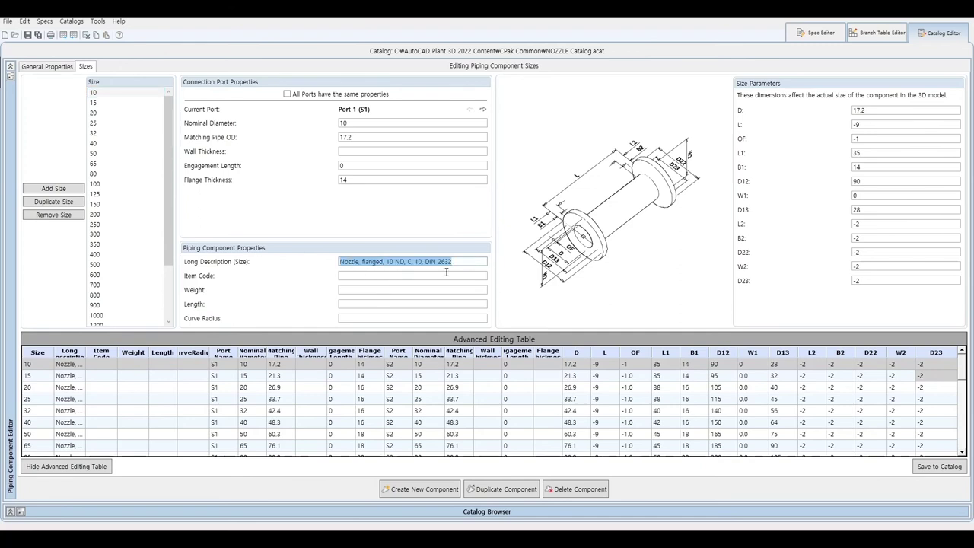
{"action": "key", "text": "ctrl+v"}
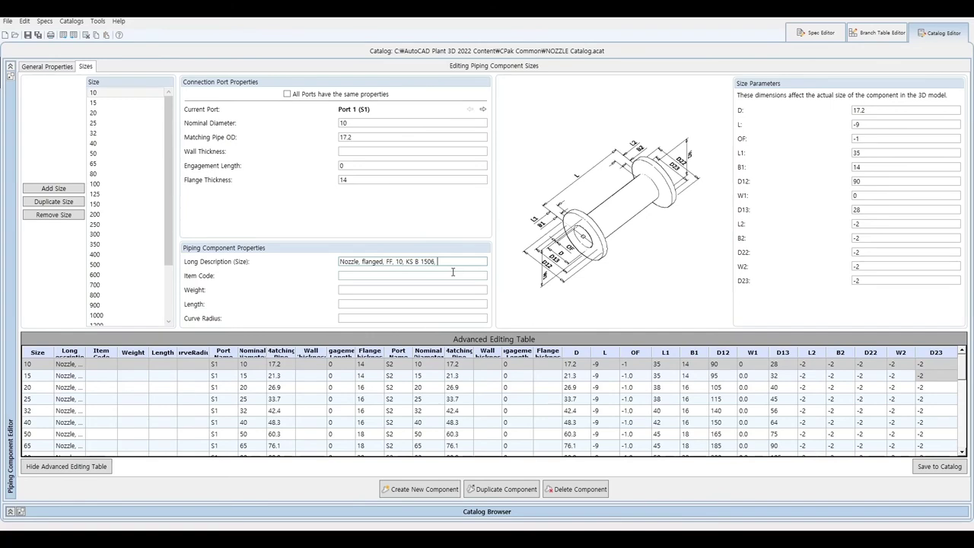
{"action": "type", "text": "DN10"}
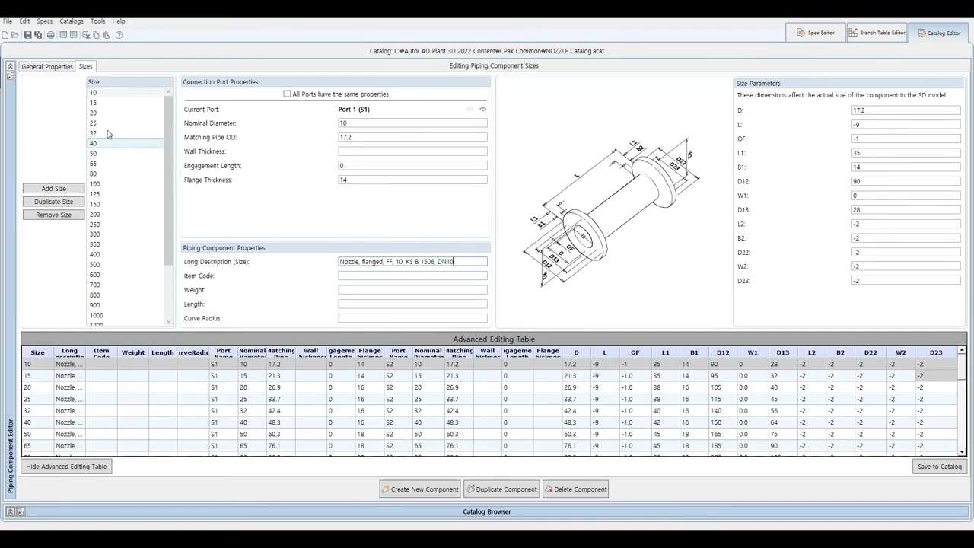
- Give the size 15 and size 20 nozzles the pasted KS B 1506 description ending with their DN sizes
{"action": "left_click", "coordinate": [118, 102]}
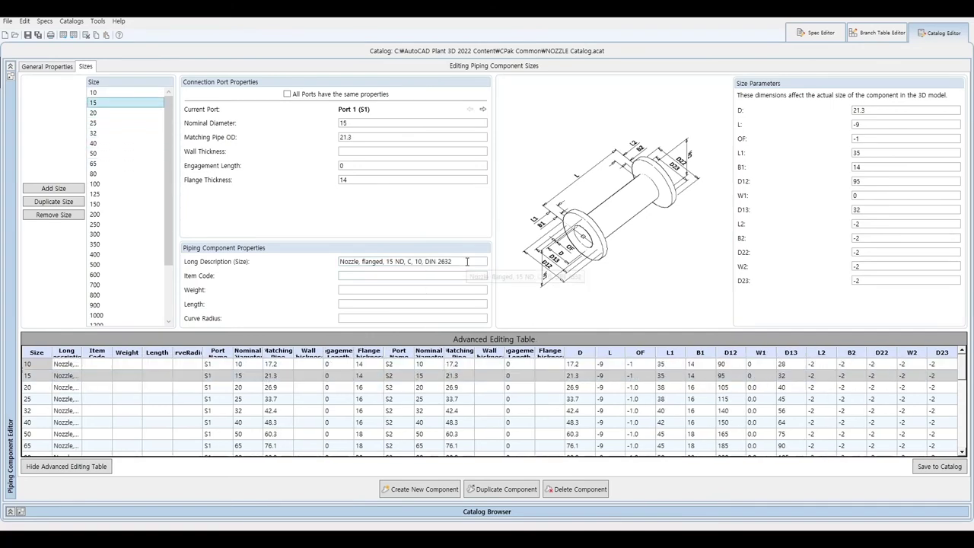
{"action": "triple_click", "coordinate": [358, 261]}
{"action": "key", "text": "ctrl+v"}
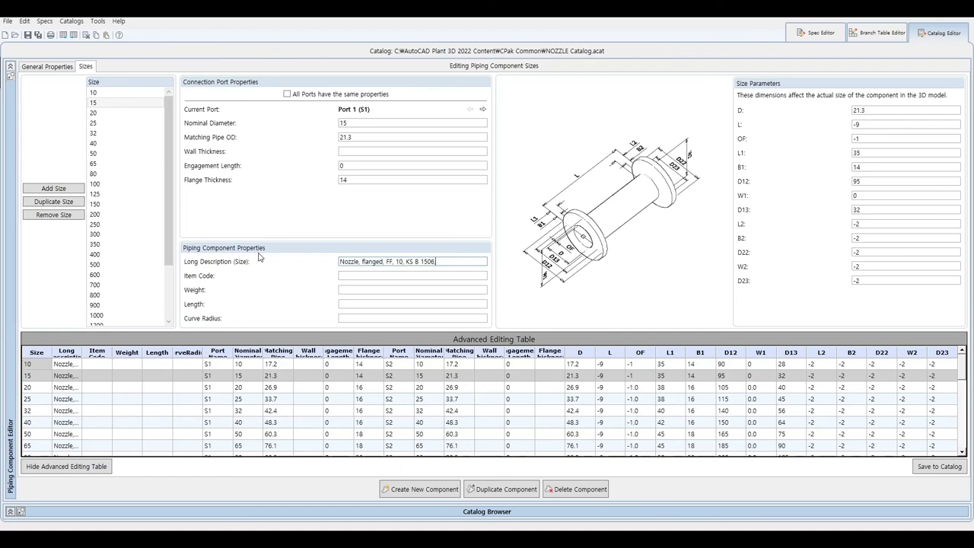
{"action": "type", "text": "ND, C"}
{"action": "left_click", "coordinate": [109, 114]}
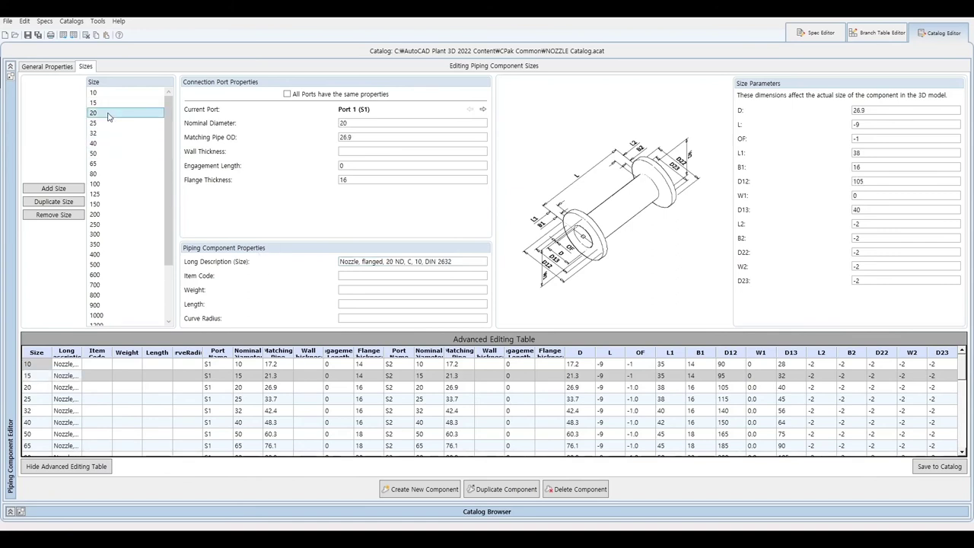
{"action": "left_click_drag", "start_coordinate": [476, 262], "coordinate": [291, 265]}
{"action": "key", "text": "ctrl+v"}
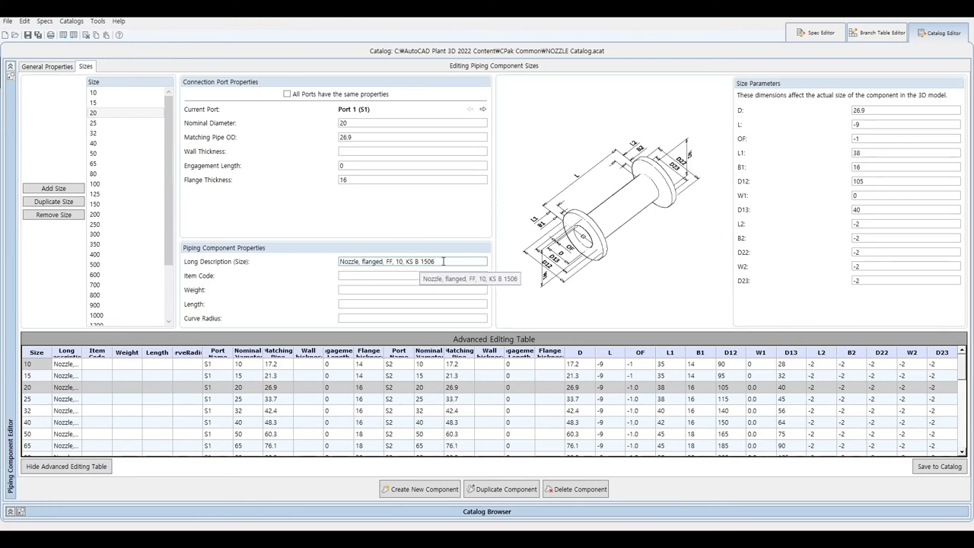
{"action": "type", "text": ", DN20"}
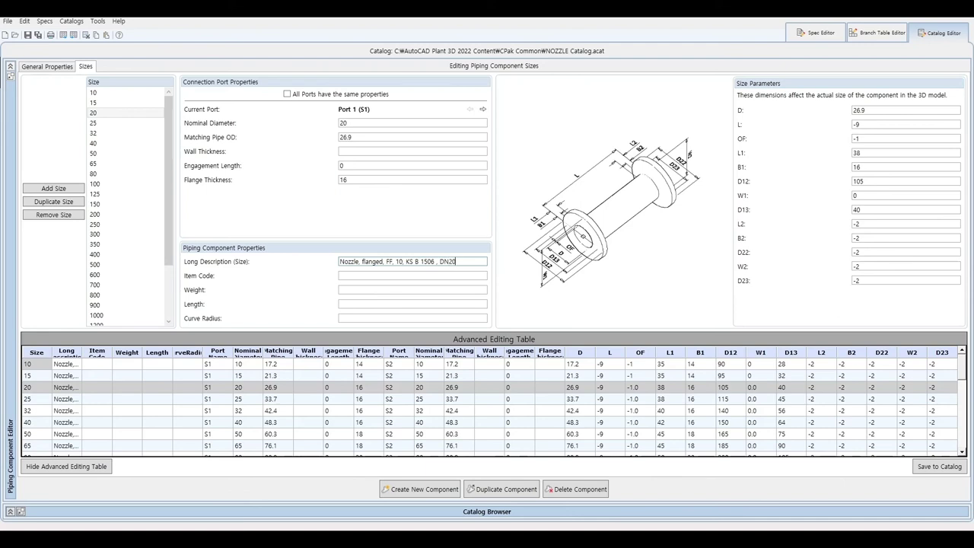
- Relabel the size 100 nozzle as 'KS B 1506, DN 100', save the catalog, and return to Plant 3D
{"action": "left_click", "coordinate": [107, 183]}
{"action": "triple_click", "coordinate": [471, 261]}
{"action": "key", "text": "ctrl+v"}
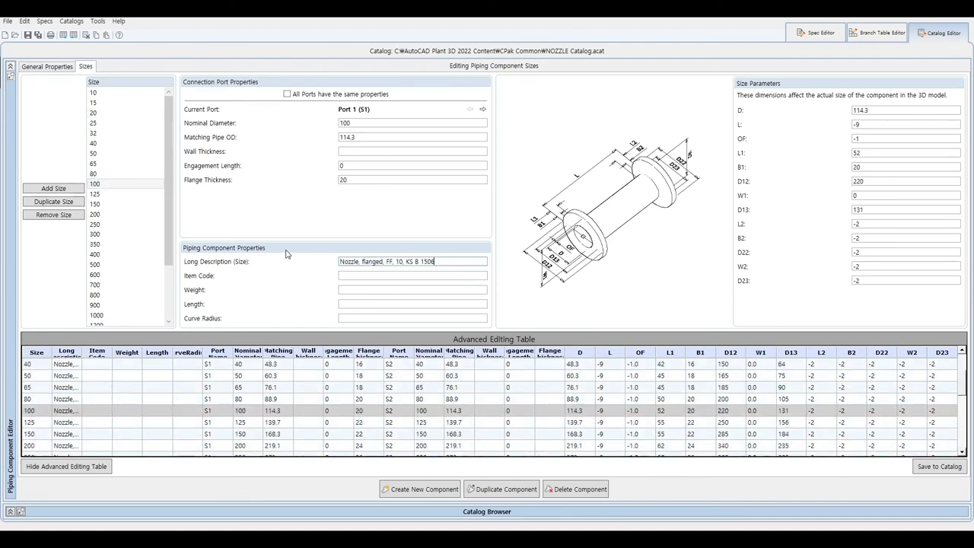
{"action": "type", "text": "00"}
{"action": "left_click", "coordinate": [35, 38]}
{"action": "left_click", "coordinate": [912, 17]}
- Switch the current pipe spec to PlaceHolder Metric and back to STS304
{"action": "left_click", "coordinate": [620, 230]}
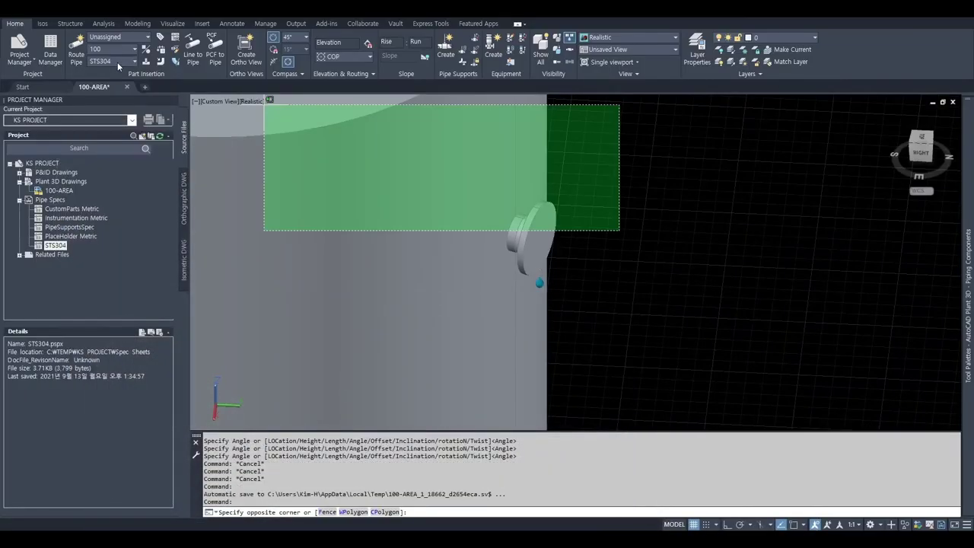
{"action": "left_click", "coordinate": [129, 61]}
{"action": "left_click", "coordinate": [124, 84]}
{"action": "left_click", "coordinate": [132, 61]}
{"action": "left_click", "coordinate": [114, 92]}
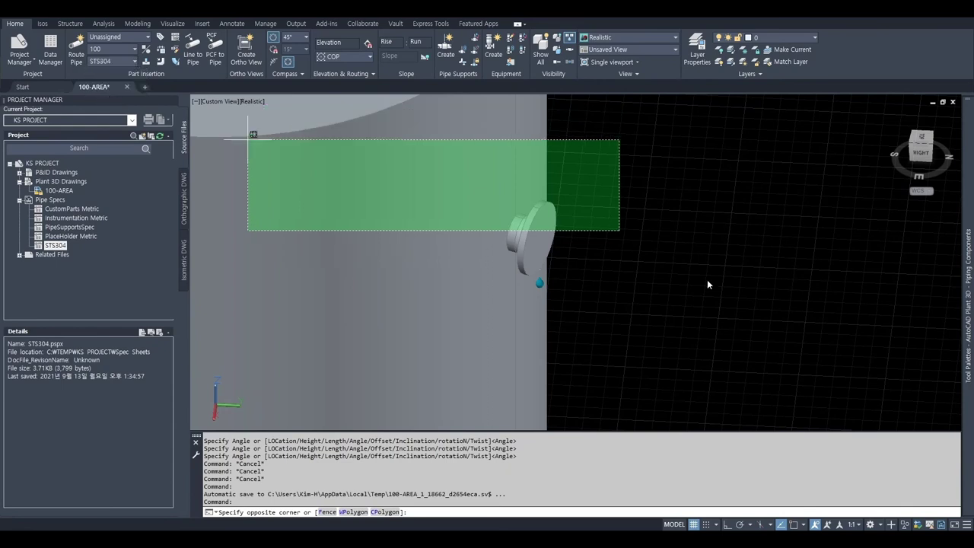
{"action": "key", "text": "Escape"}
{"action": "key", "text": "Escape"}
{"action": "key", "text": "Escape"}
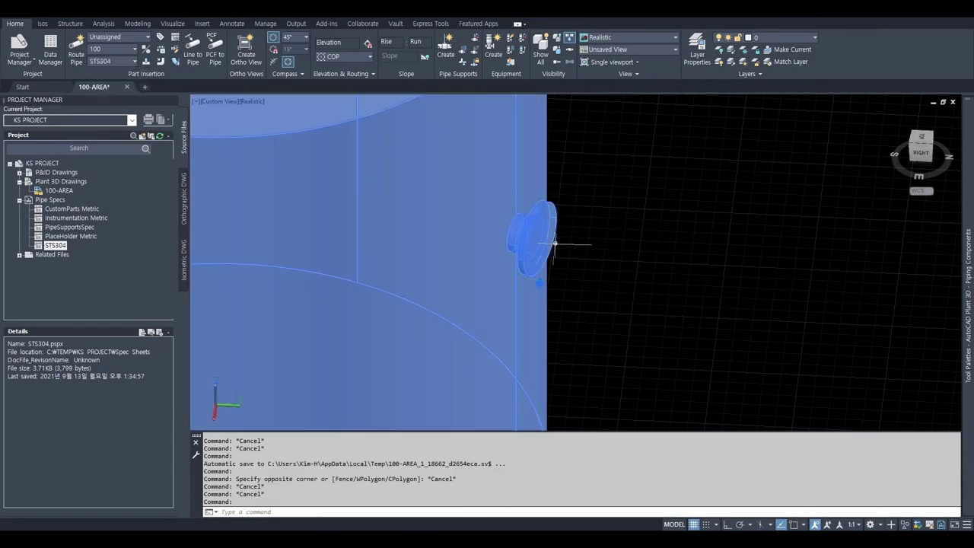
- Try swapping nozzle N-2 to the second flanged nozzle in the list, then cancel the edit
{"action": "left_click", "coordinate": [542, 247]}
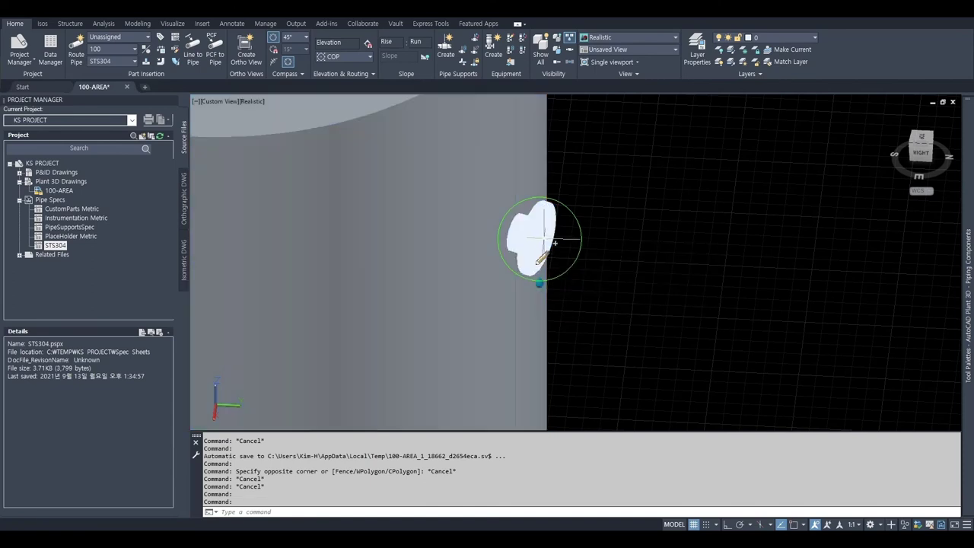
{"action": "left_click", "coordinate": [542, 257]}
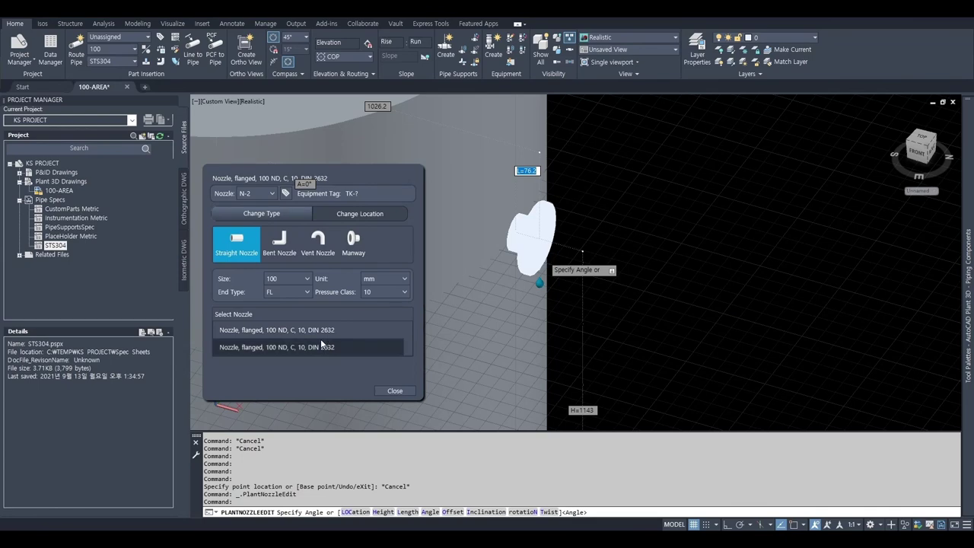
{"action": "left_click", "coordinate": [318, 348]}
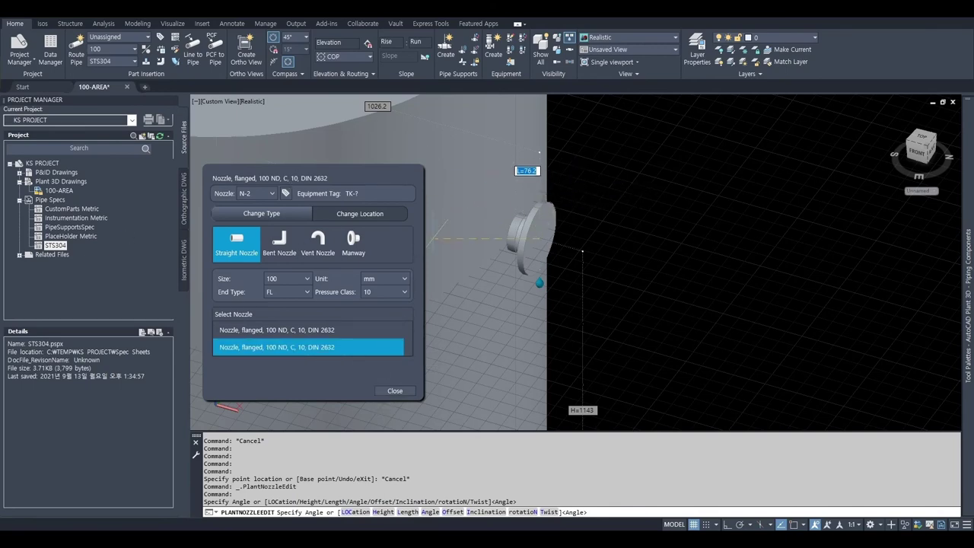
{"action": "key", "text": "Escape"}
{"action": "key", "text": "Escape"}
{"action": "key", "text": "Escape"}
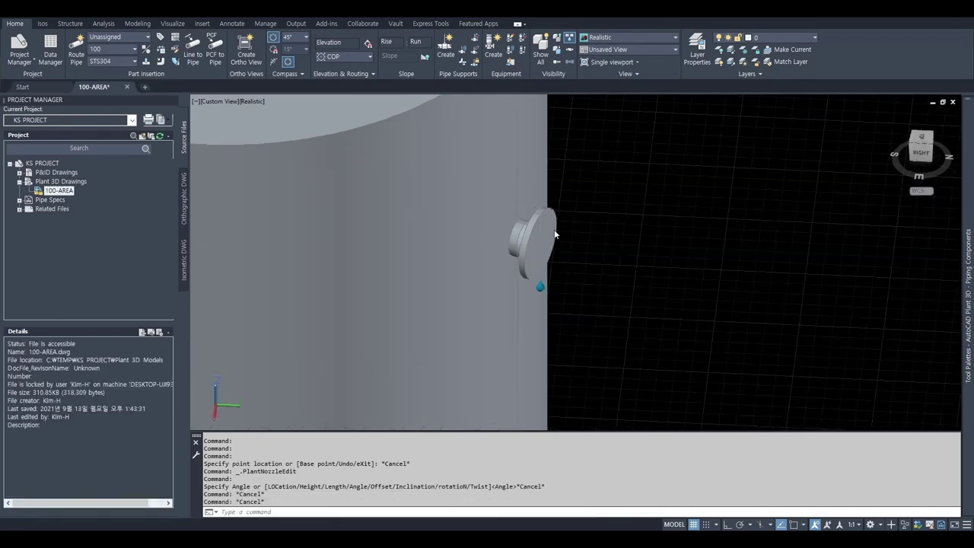
- Change nozzle N-2 to 'Nozzle, flanged, FF, 10, KS B 1506, DN100' and close the editor
{"action": "left_click", "coordinate": [542, 237]}
{"action": "left_click", "coordinate": [542, 262]}
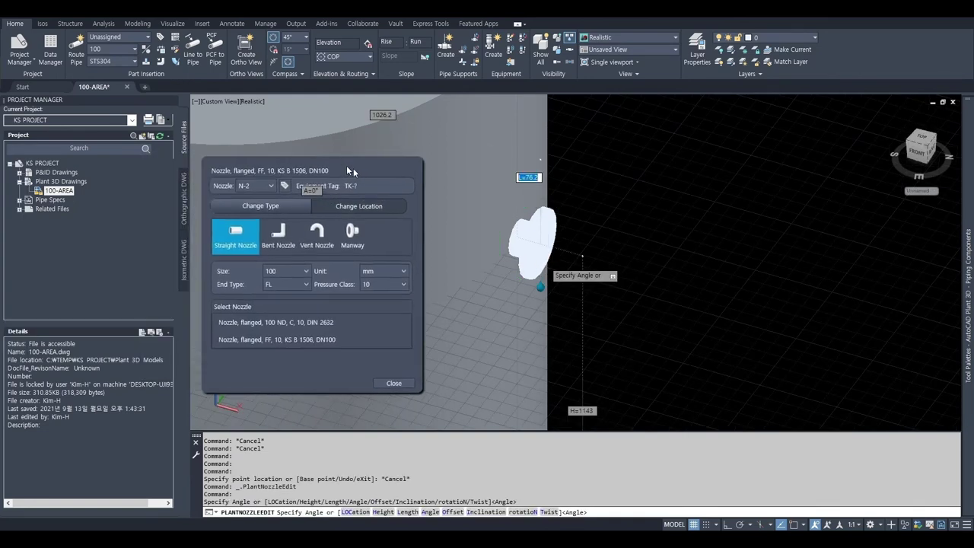
{"action": "left_click", "coordinate": [315, 345]}
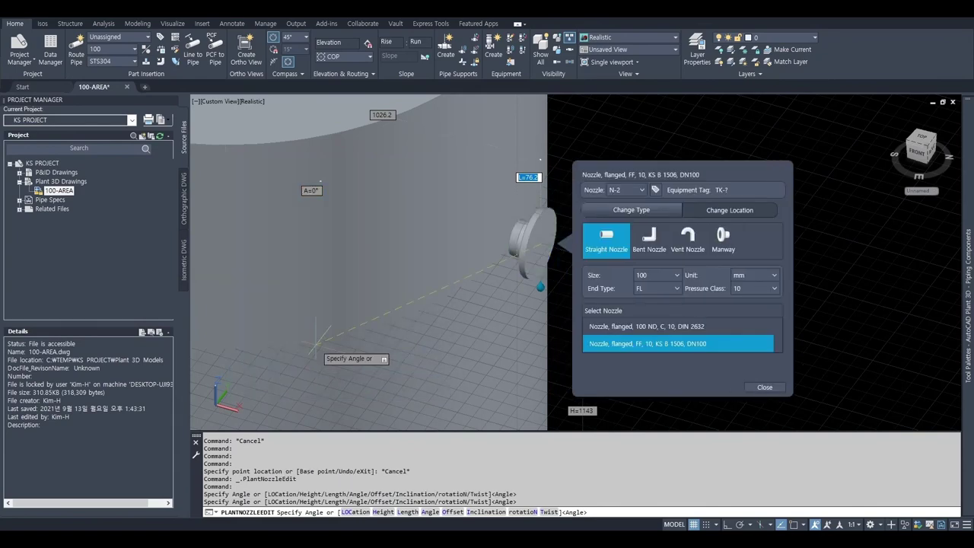
{"action": "left_click", "coordinate": [695, 347]}
{"action": "left_click", "coordinate": [775, 392]}
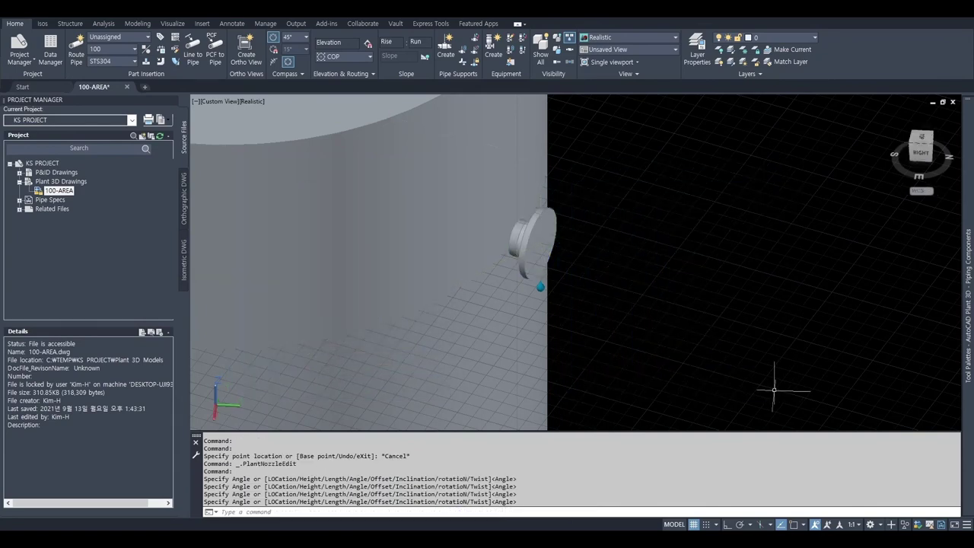
- Start a trial pipe at nozzle N-2's node using the NOD snap, then cancel routing
{"action": "left_click", "coordinate": [76, 50]}
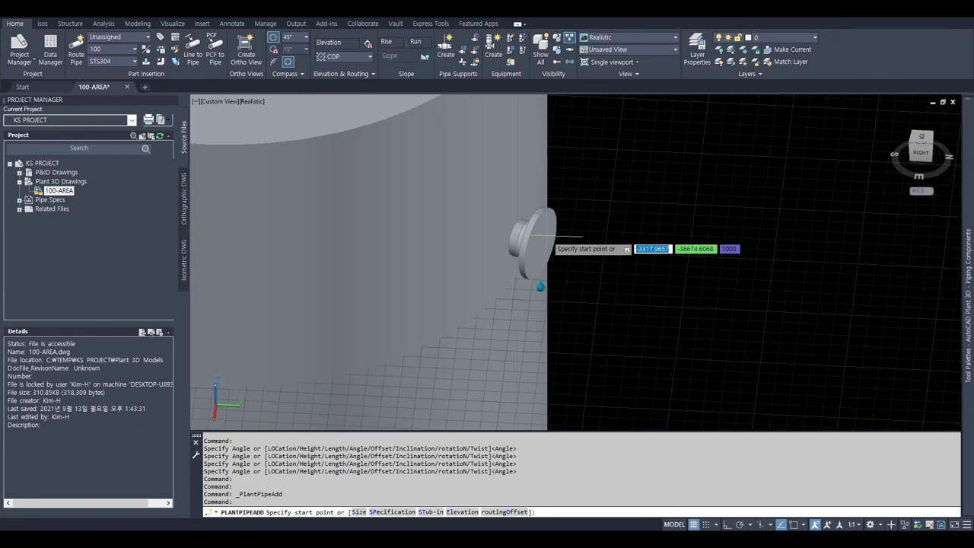
{"action": "type", "text": "NOD"}
{"action": "key", "text": "Return"}
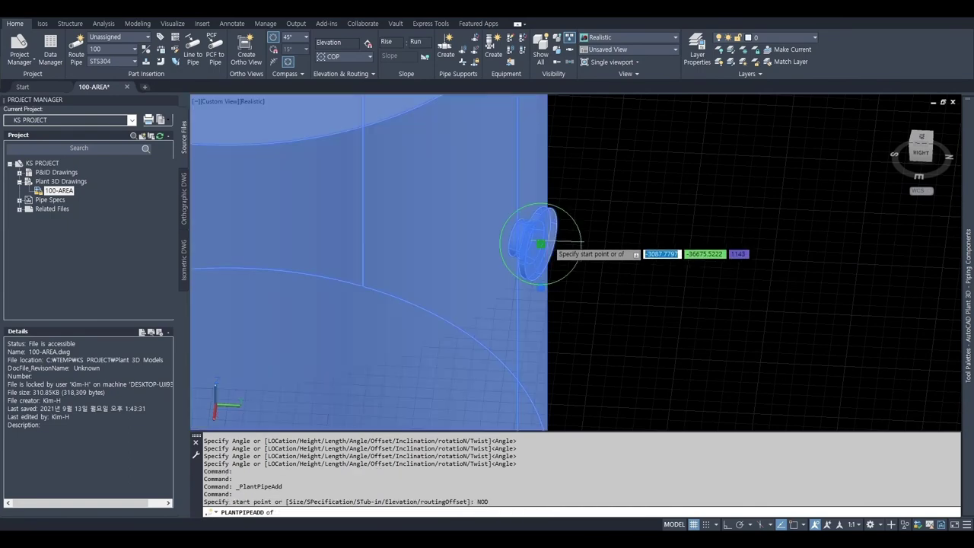
{"action": "left_click", "coordinate": [540, 244]}
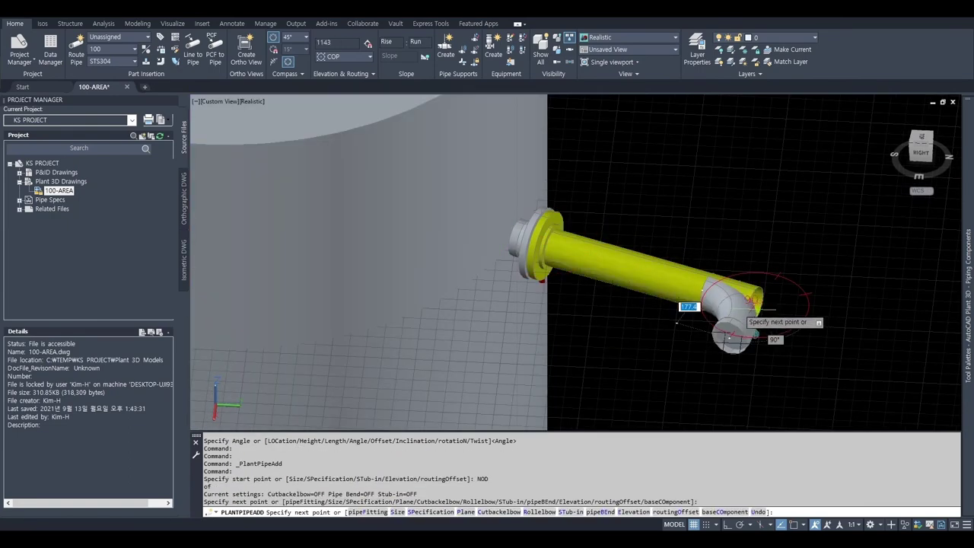
{"action": "key", "text": "Escape"}
- Erase the trial pipe and flange with E and a window selection
{"action": "type", "text": "E"}
{"action": "key", "text": "Return"}
{"action": "type", "text": "W"}
{"action": "key", "text": "Return"}
{"action": "left_click", "coordinate": [482, 175]}
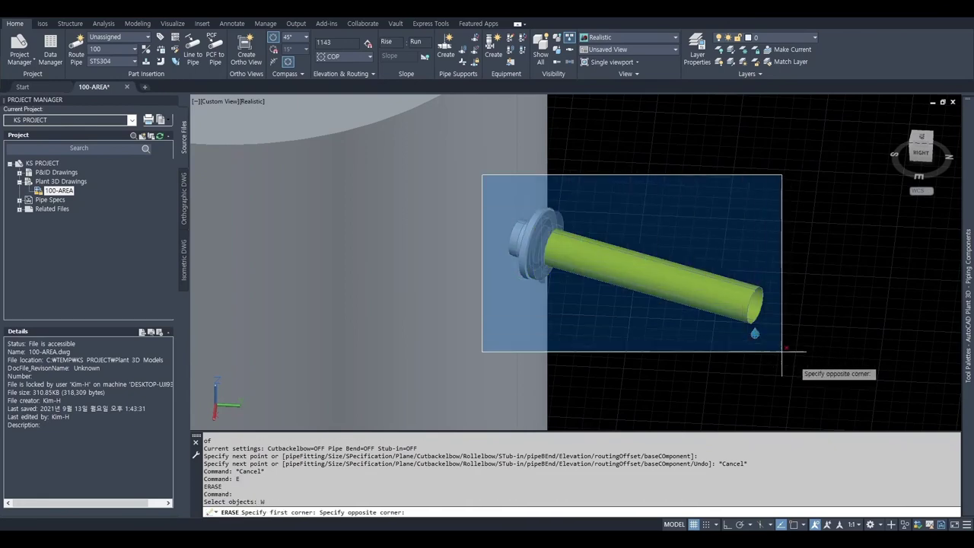
{"action": "left_click", "coordinate": [781, 352]}
{"action": "key", "text": "Return"}
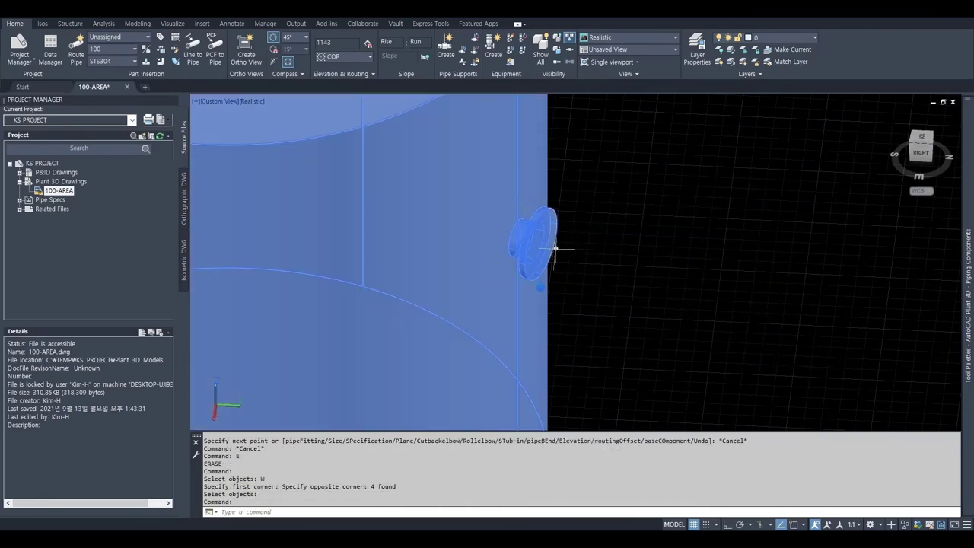
- Route a straight flanged pipe from the nozzle to a picked end point
{"action": "left_click", "coordinate": [556, 249]}
{"action": "left_click", "coordinate": [736, 303]}
{"action": "key", "text": "Escape"}
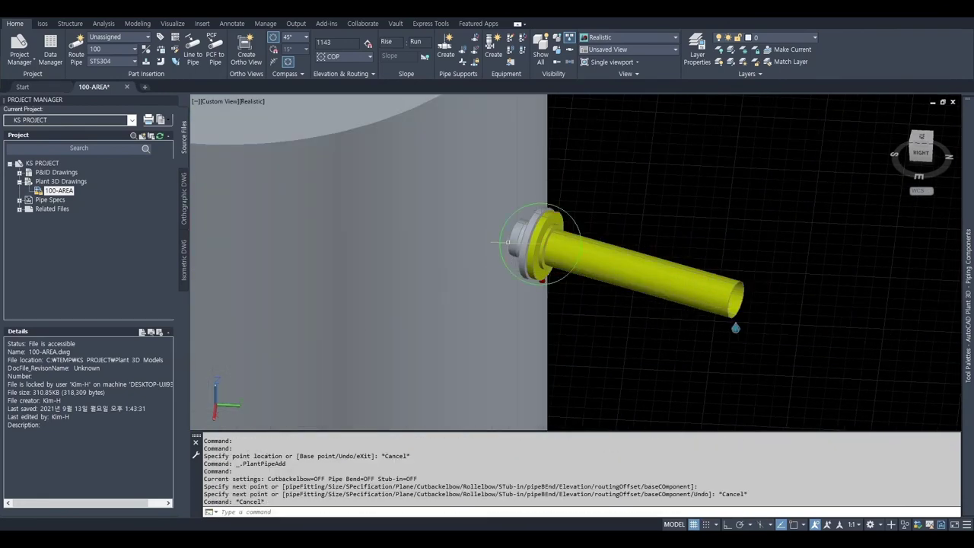
{"action": "double_click", "coordinate": [58, 201]}
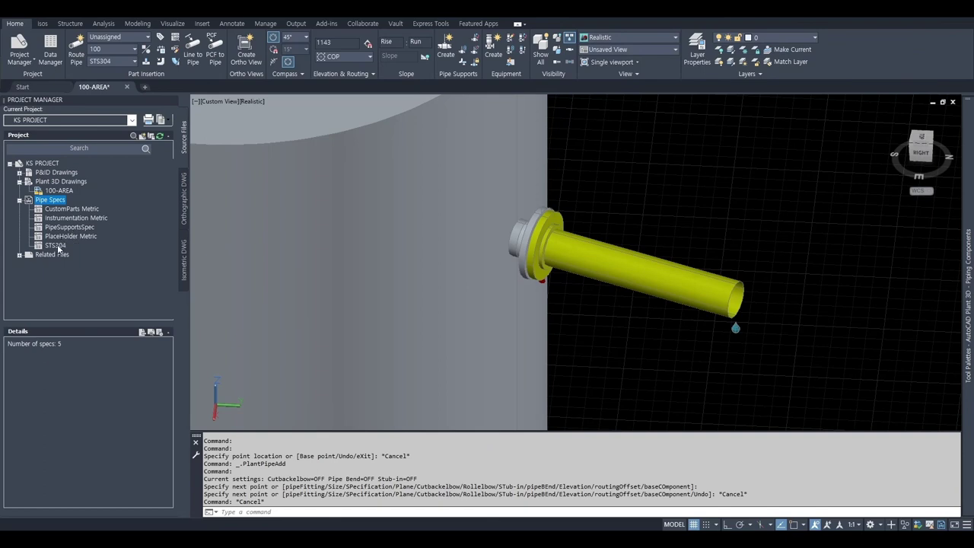
- Edit the STS304 spec and load NOZZLE Catalog.acat in the Catalog Editor
{"action": "left_click", "coordinate": [56, 247]}
{"action": "right_click", "coordinate": [57, 247]}
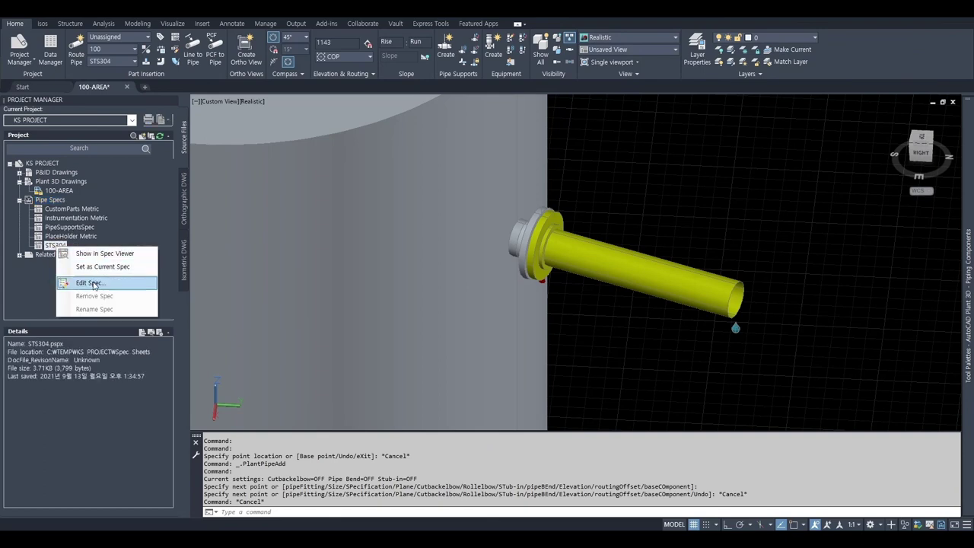
{"action": "left_click", "coordinate": [87, 283]}
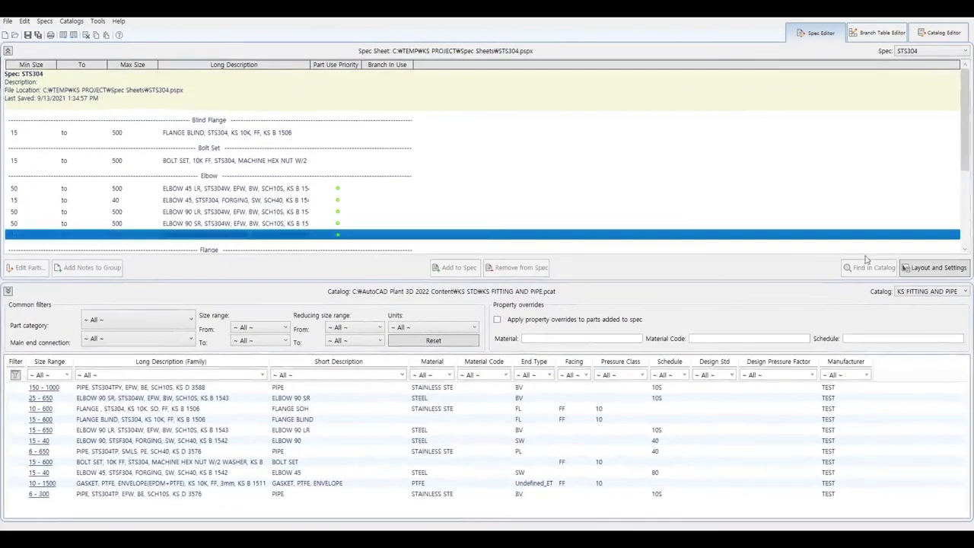
{"action": "left_click", "coordinate": [938, 34]}
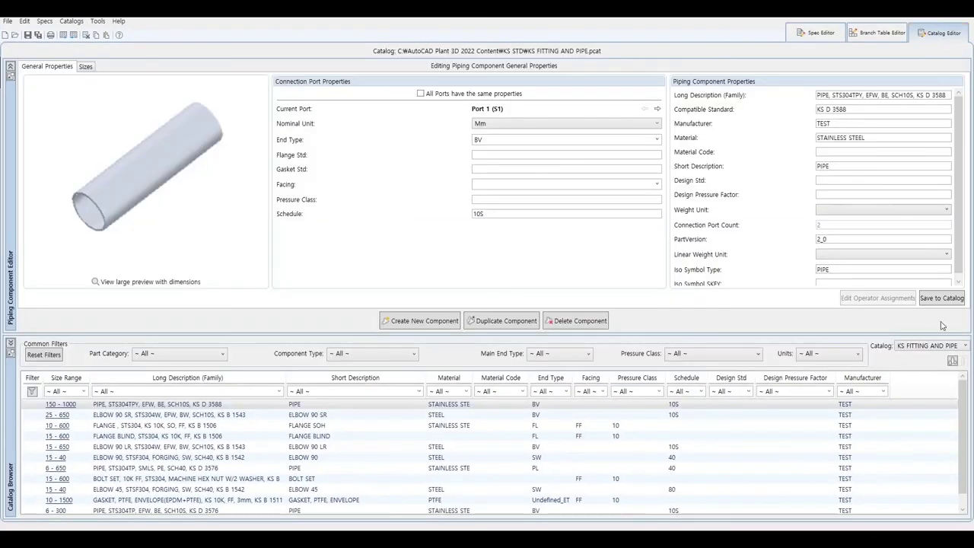
{"action": "left_click", "coordinate": [938, 348]}
{"action": "left_click", "coordinate": [923, 395]}
{"action": "left_click", "coordinate": [351, 346]}
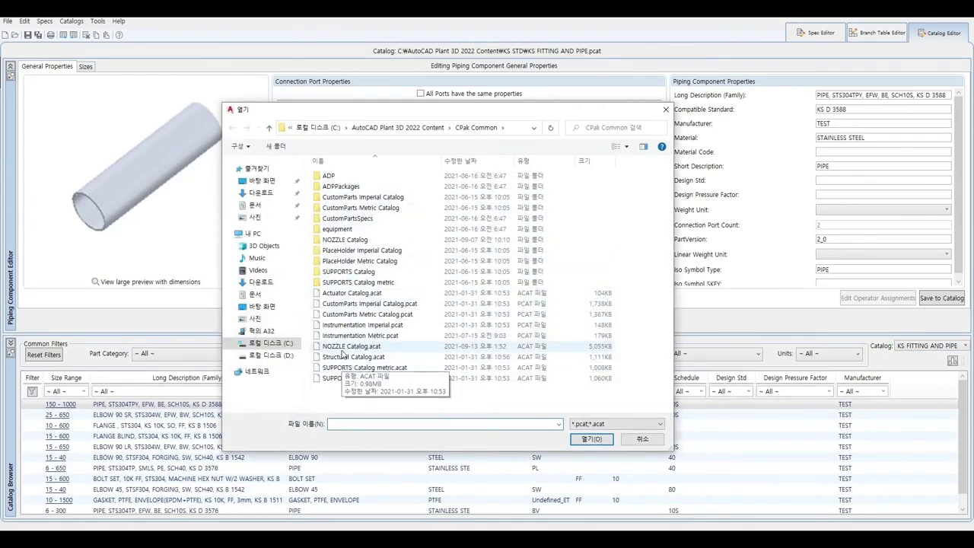
{"action": "left_click", "coordinate": [591, 440]}
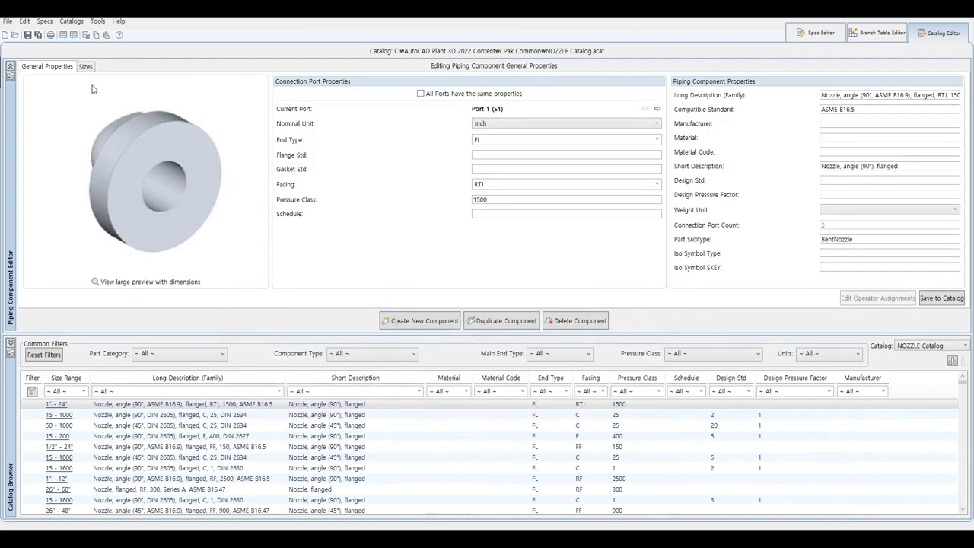
- Filter the nozzle catalog by Long Description 'KS'
{"action": "left_click", "coordinate": [85, 67]}
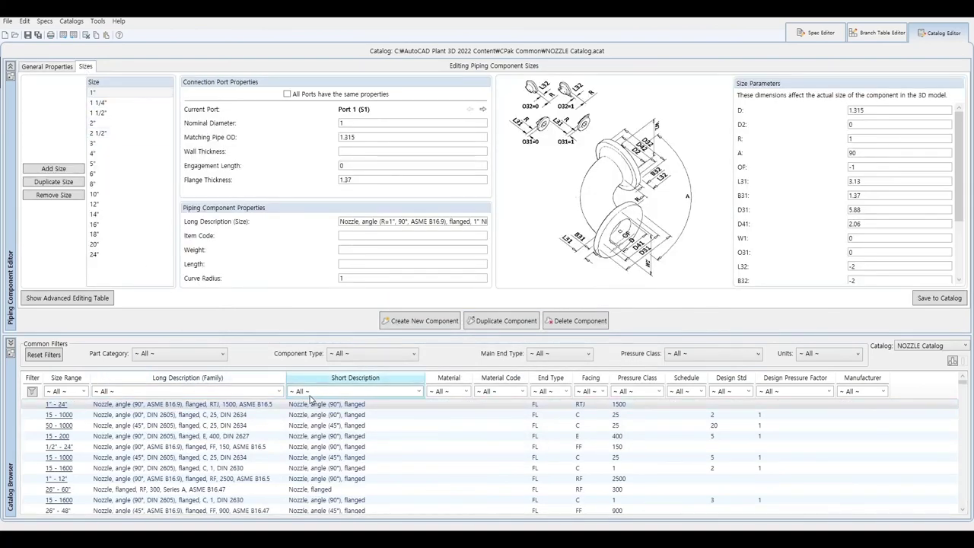
{"action": "left_click", "coordinate": [263, 389]}
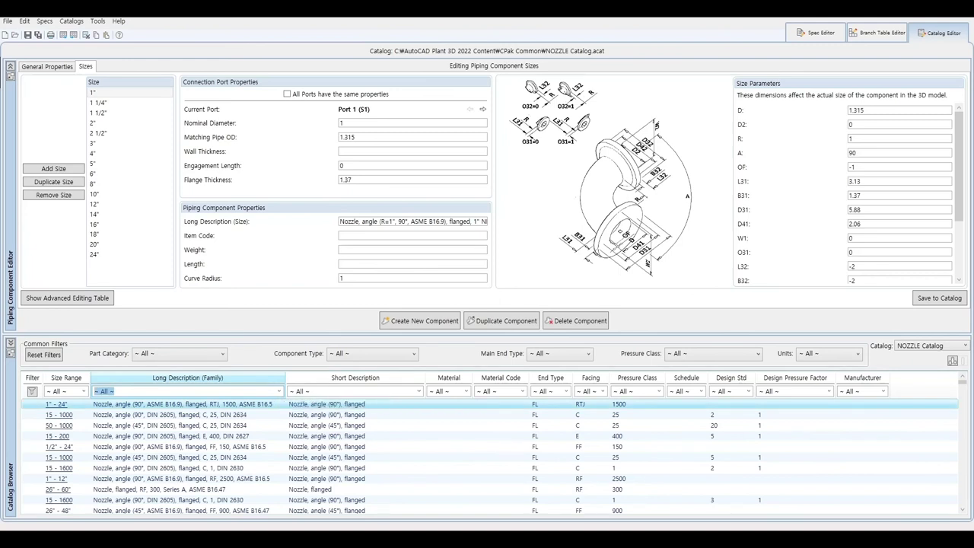
{"action": "type", "text": "KS"}
{"action": "key", "text": "BackSpace"}
{"action": "key", "text": "BackSpace"}
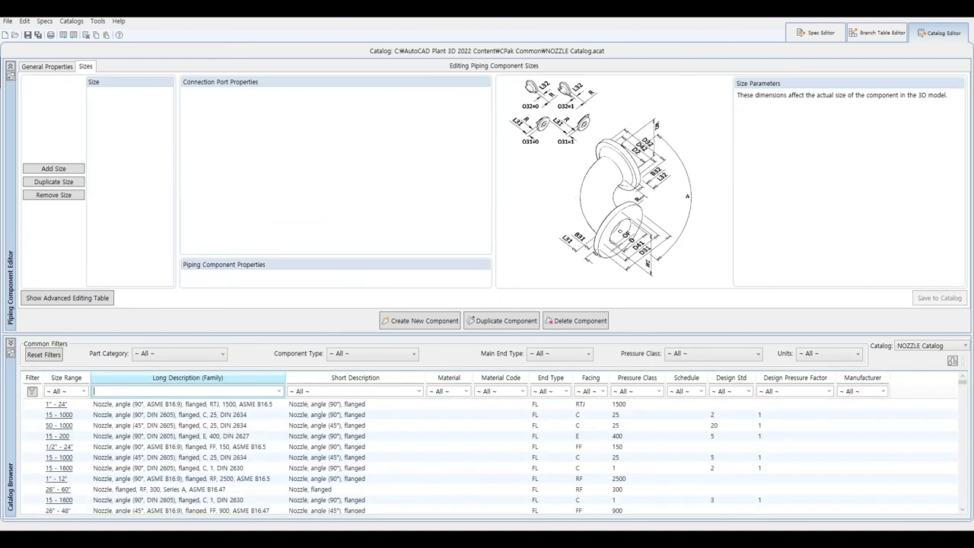
{"action": "type", "text": "*KS"}
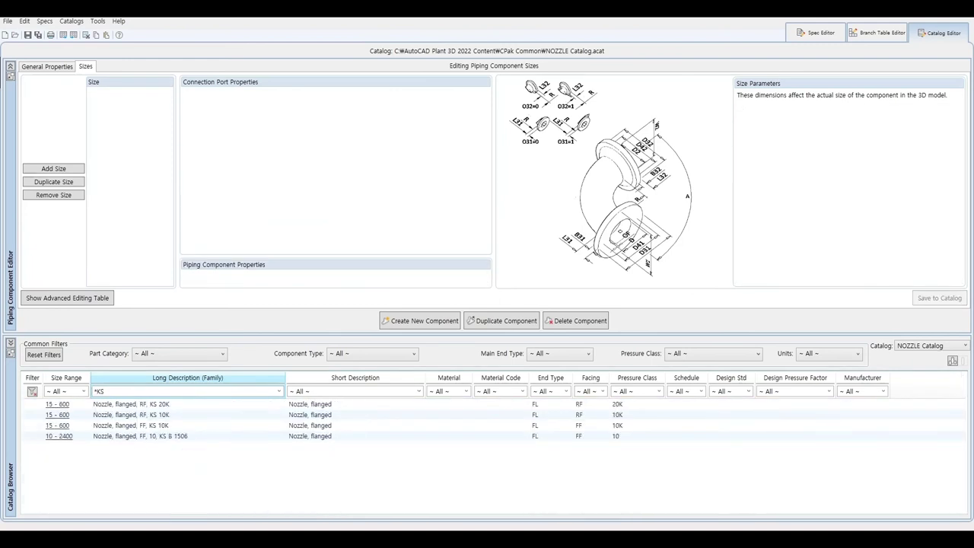
{"action": "key", "text": "Return"}
- Open the KS B 1506 flanged nozzle and check its size descriptions run DN10 to DN2200
{"action": "left_click", "coordinate": [173, 440]}
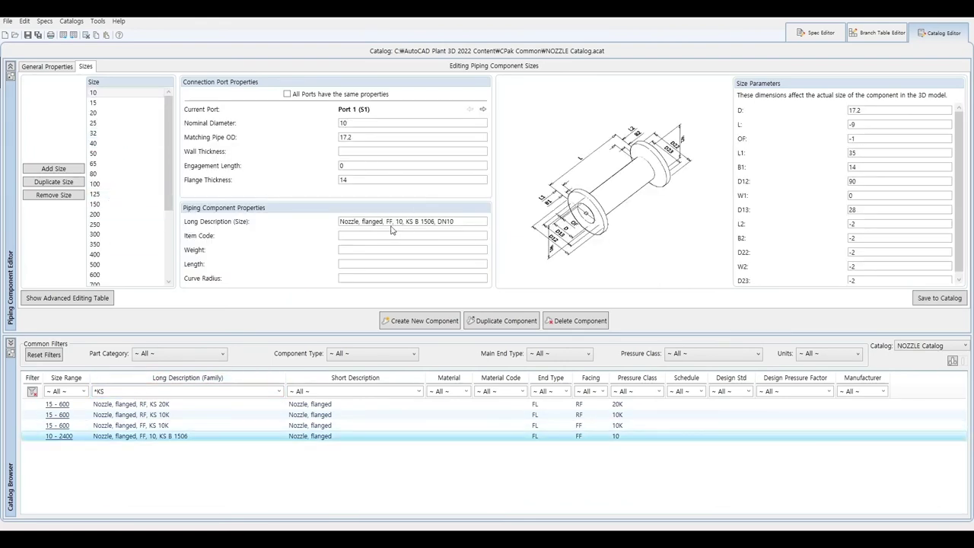
{"action": "left_click", "coordinate": [118, 113]}
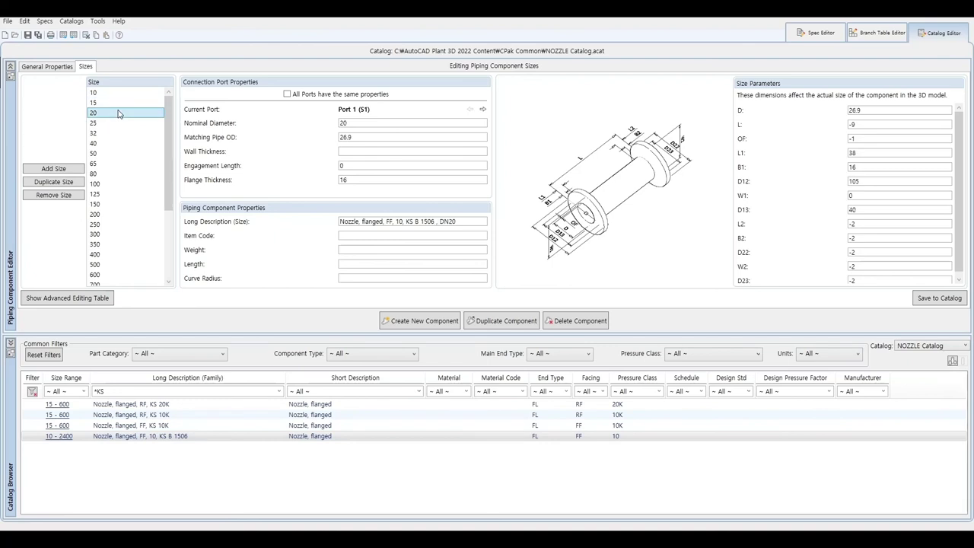
{"action": "key", "text": "Down"}
{"action": "key", "text": "Down"}
{"action": "key", "text": "Down"}
{"action": "key", "text": "Down"}
{"action": "key", "text": "Down"}
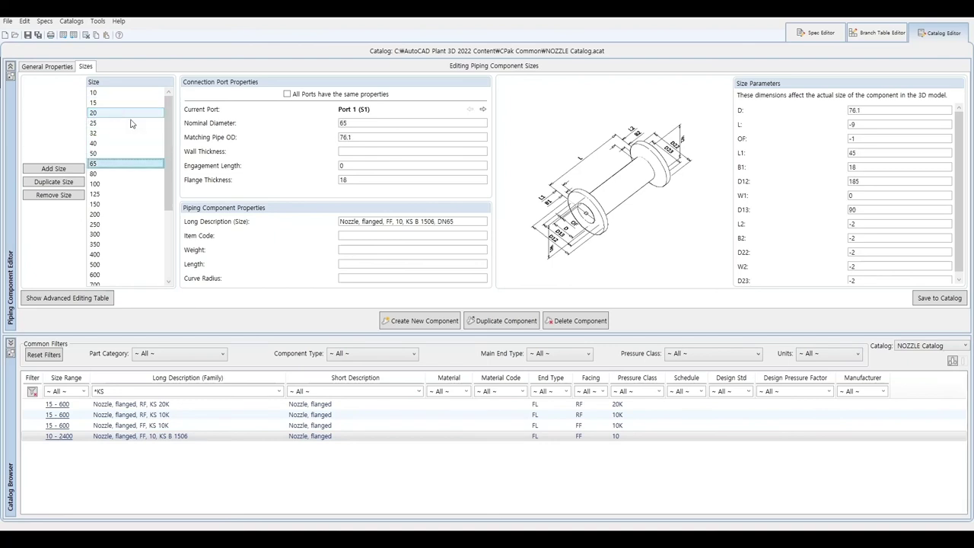
{"action": "key", "text": "Down"}
{"action": "key", "text": "Down"}
{"action": "key", "text": "Down"}
{"action": "key", "text": "Down"}
{"action": "key", "text": "Down"}
{"action": "key", "text": "Down"}
{"action": "key", "text": "Down"}
{"action": "key", "text": "Down"}
{"action": "key", "text": "Down"}
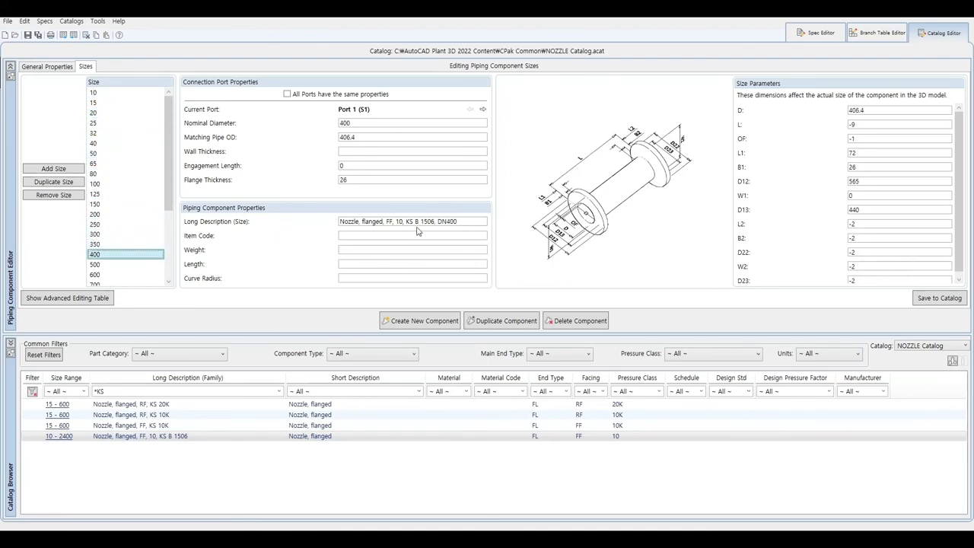
{"action": "key", "text": "Down"}
{"action": "key", "text": "Down"}
{"action": "key", "text": "Down"}
{"action": "key", "text": "Down"}
{"action": "key", "text": "Down"}
{"action": "key", "text": "Down"}
{"action": "key", "text": "Down"}
{"action": "key", "text": "Down"}
{"action": "key", "text": "Down"}
{"action": "key", "text": "Down"}
{"action": "key", "text": "Down"}
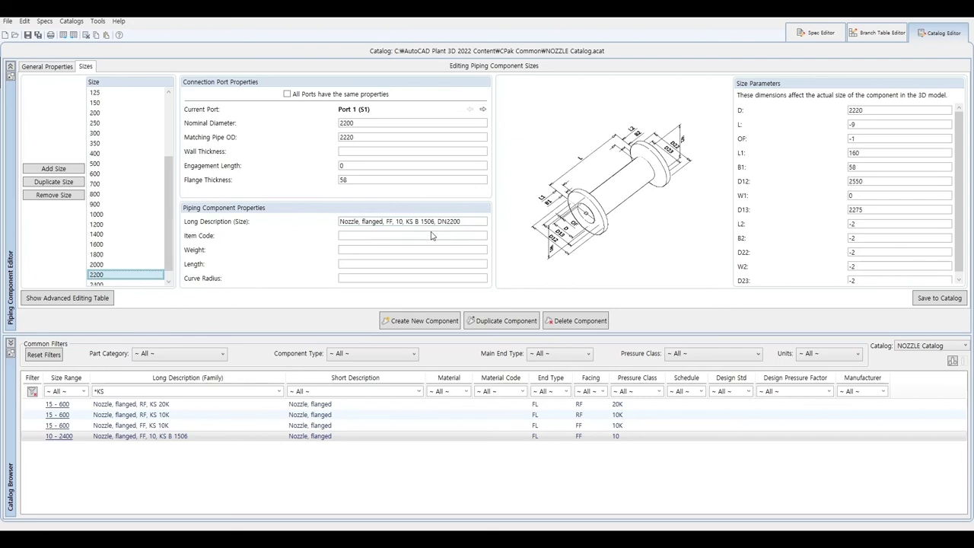
{"action": "key", "text": "Down"}
{"action": "key", "text": "Down"}
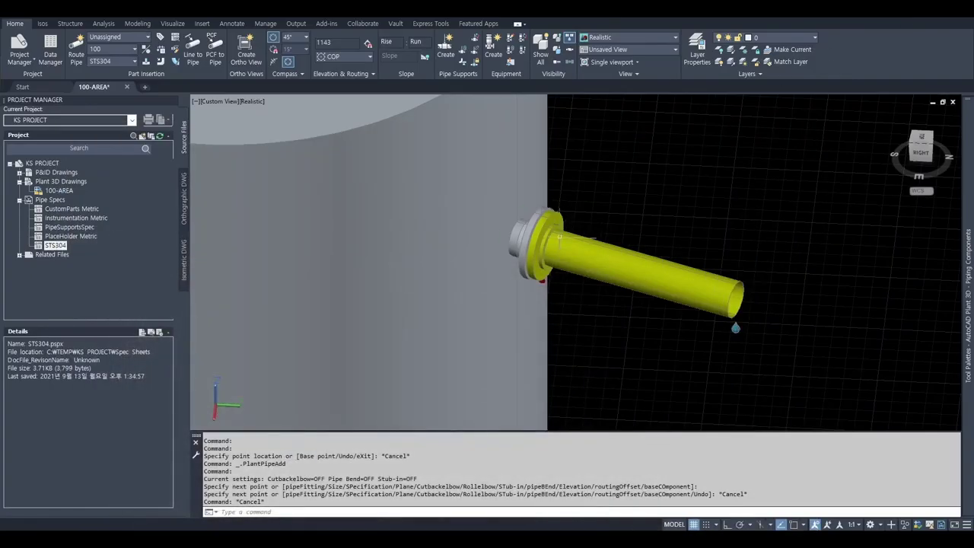
- Erase the old pipe and its four parts with E and a window selection
{"action": "type", "text": "e"}
{"action": "key", "text": "Return"}
{"action": "type", "text": "w"}
{"action": "key", "text": "Return"}
{"action": "left_click", "coordinate": [503, 187]}
{"action": "left_click", "coordinate": [826, 392]}
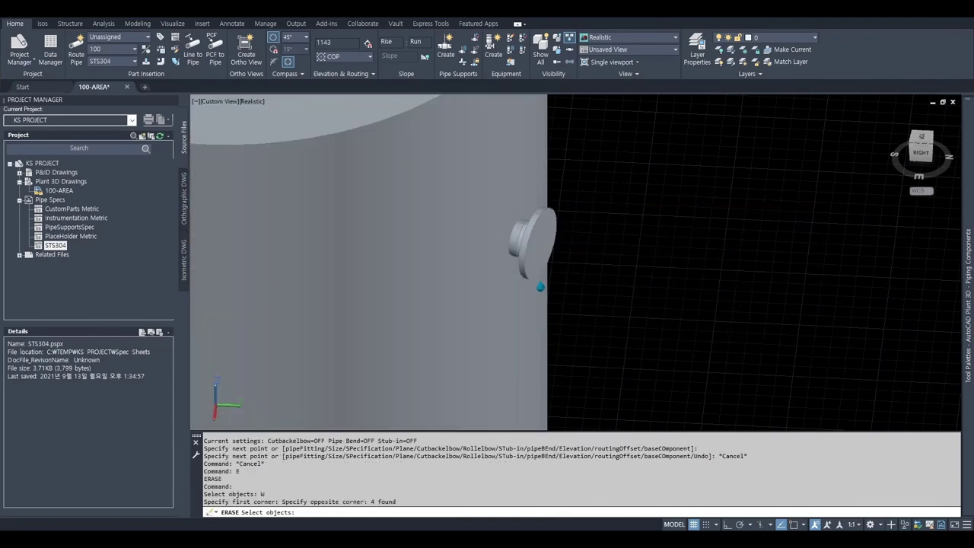
{"action": "key", "text": "Return"}
- Set nozzle N-2 to the 'Nozzle, flanged, FF, 10, KS B 1506, DN100' type
{"action": "left_click", "coordinate": [554, 247]}
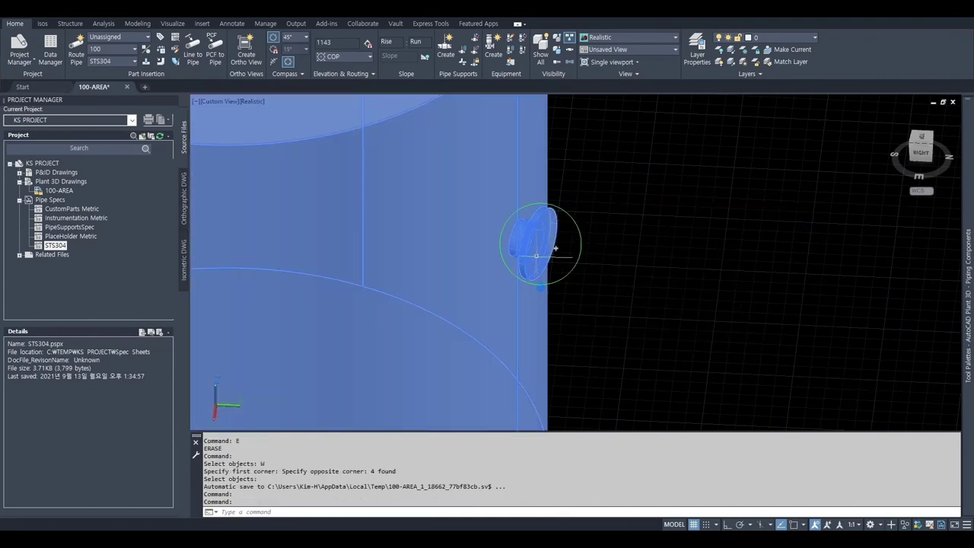
{"action": "left_click", "coordinate": [540, 282]}
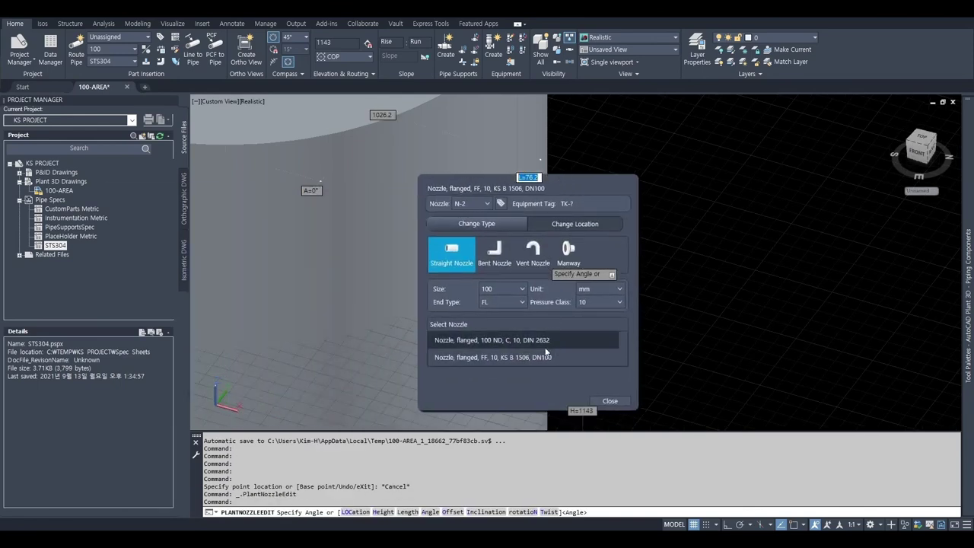
{"action": "left_click", "coordinate": [612, 401]}
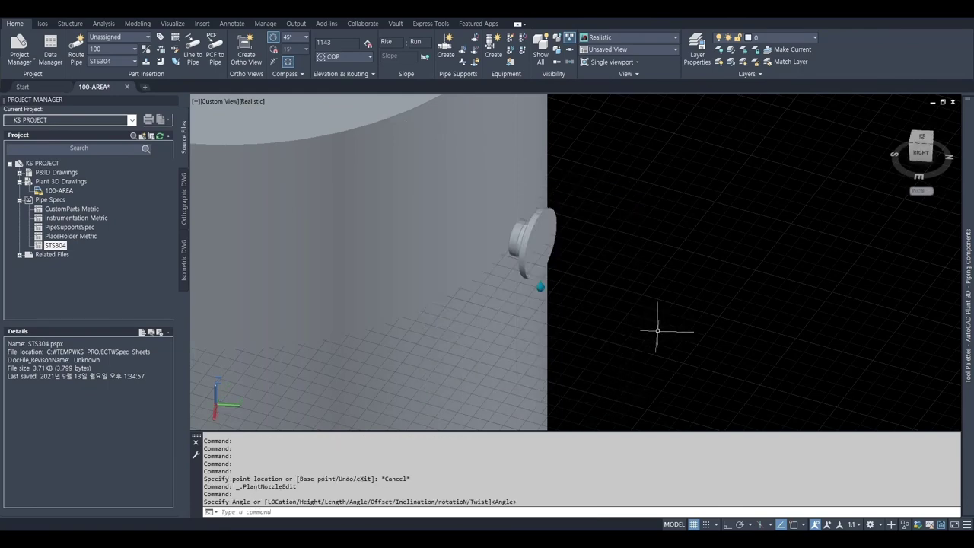
- Route a fresh straight pipe out from nozzle N-2 to a picked end point
{"action": "left_click", "coordinate": [555, 248]}
{"action": "left_click", "coordinate": [715, 314]}
{"action": "key", "text": "Escape"}
{"action": "middle_click_drag", "start_coordinate": [718, 300], "coordinate": [548, 300]}
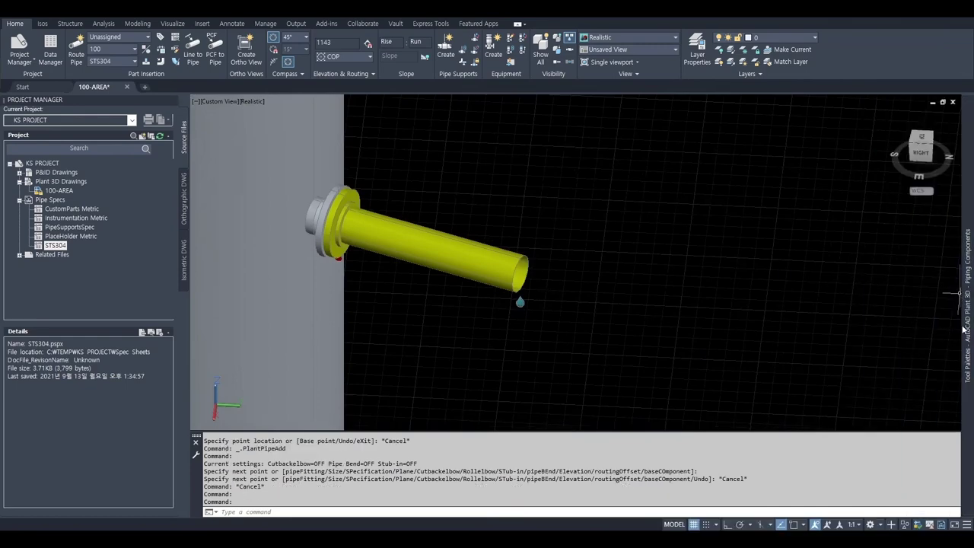
- Insert a FLANGE SOH partway along the pipe using the NEA snap, rotation 0
{"action": "mouse_move", "coordinate": [967, 305]}
{"action": "left_click", "coordinate": [913, 372]}
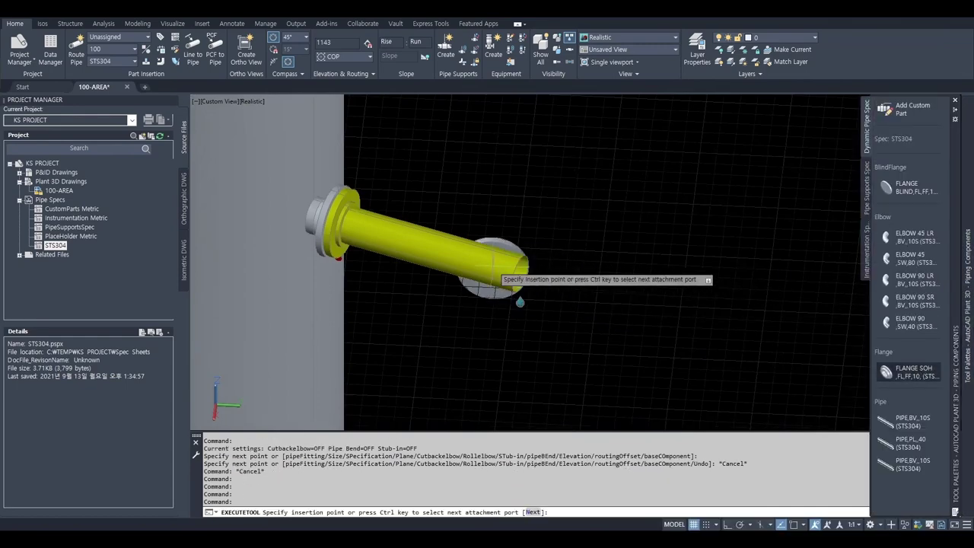
{"action": "type", "text": "NEA"}
{"action": "left_click", "coordinate": [420, 245]}
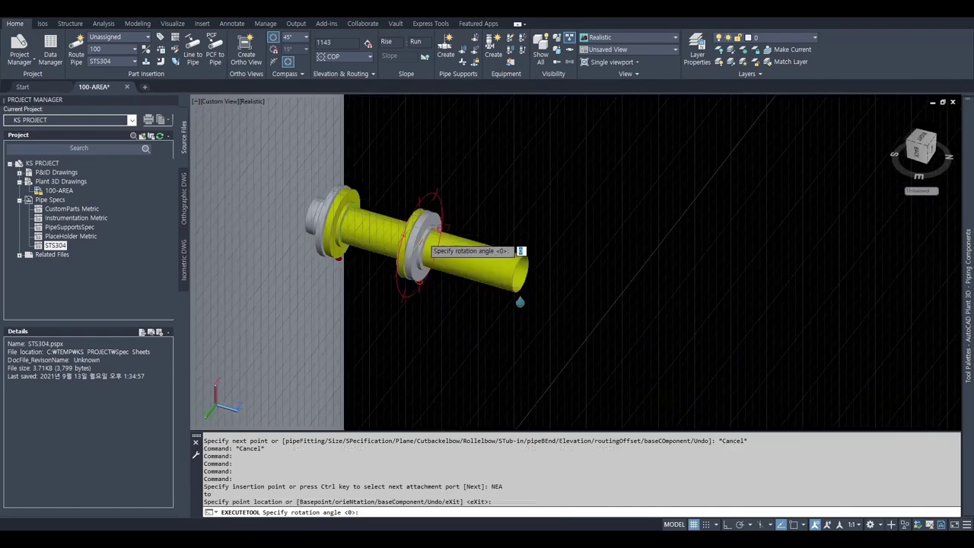
{"action": "key", "text": "Return"}
{"action": "key", "text": "Escape"}
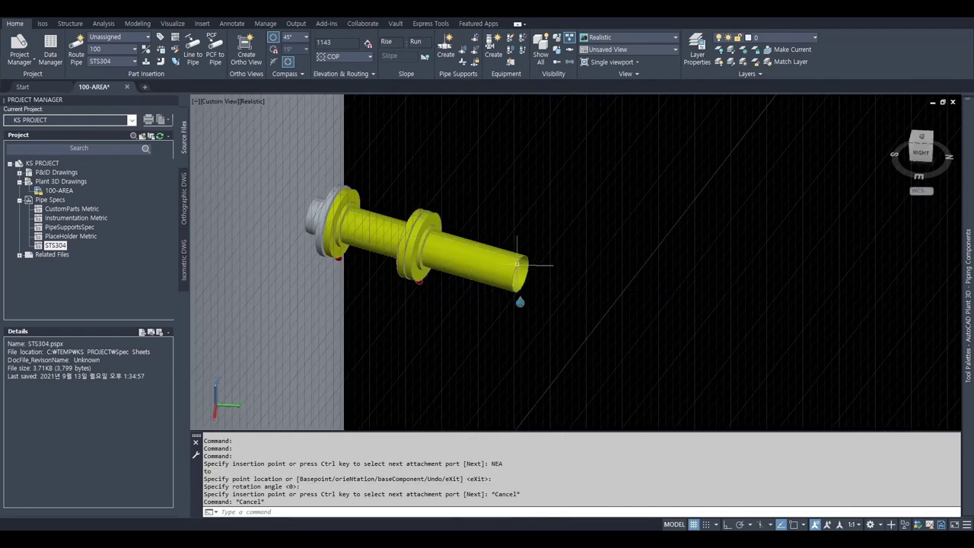
{"action": "mouse_move", "coordinate": [967, 304]}
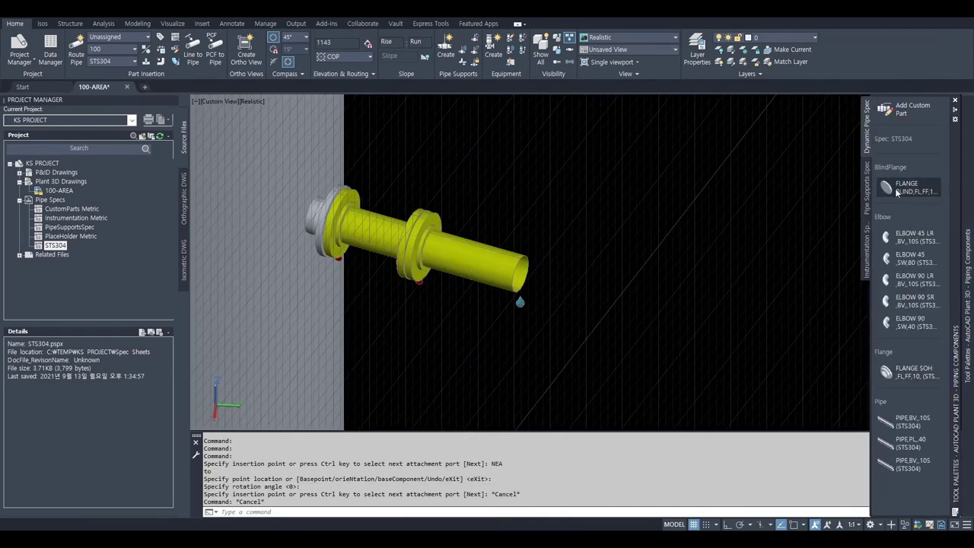
- Cap the pipe's open end with a FLANGE BLIND snapped by NOD, rotation 0
{"action": "left_click", "coordinate": [895, 188]}
{"action": "type", "text": "nod"}
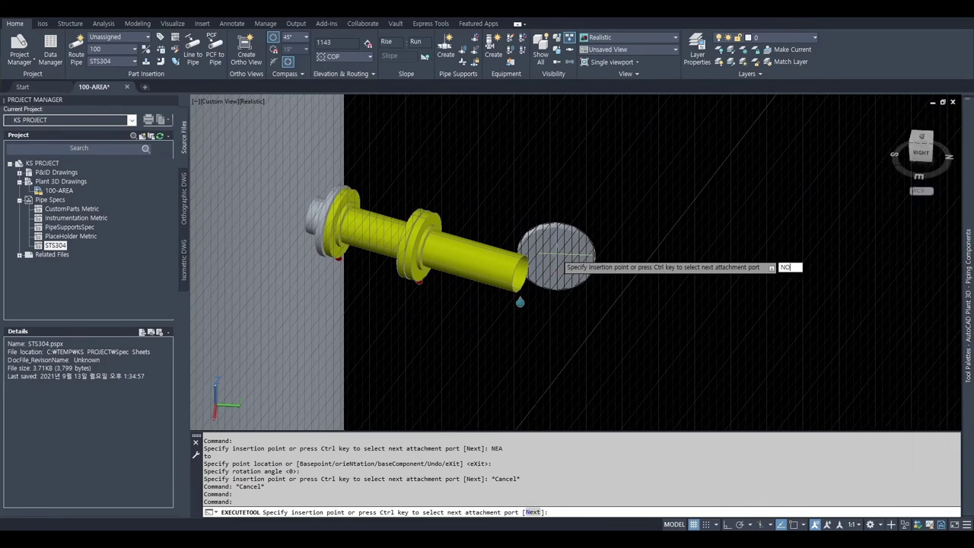
{"action": "key", "text": "Return"}
{"action": "left_click", "coordinate": [523, 270]}
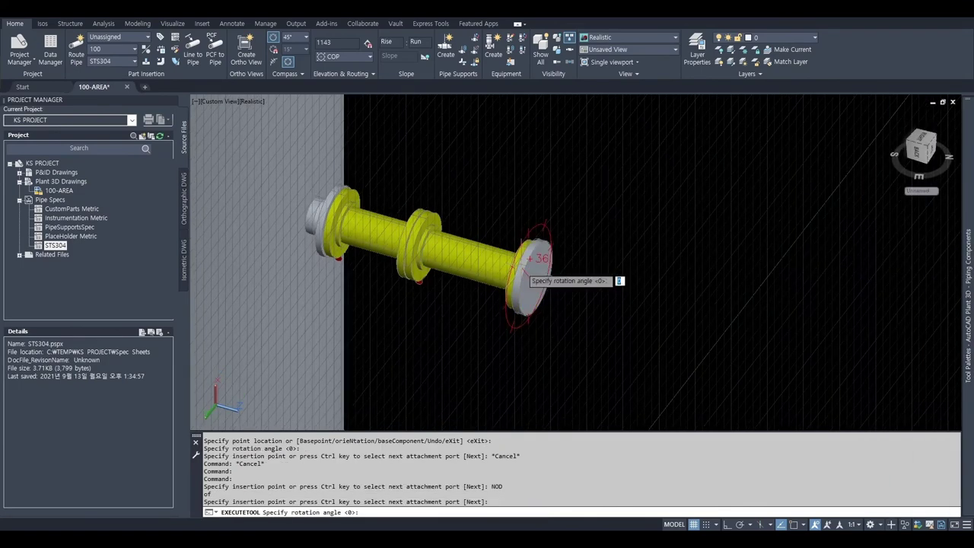
{"action": "key", "text": "Return"}
{"action": "key", "text": "Return"}
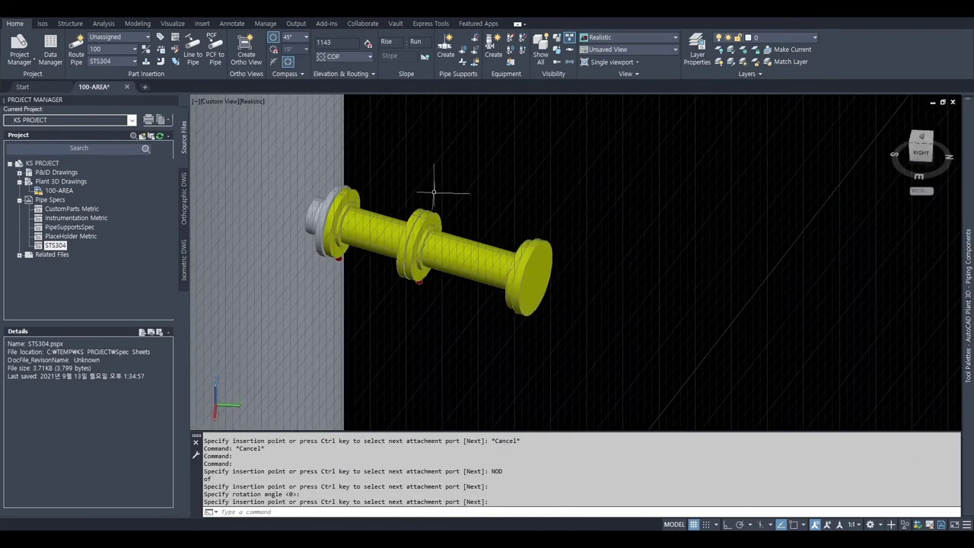